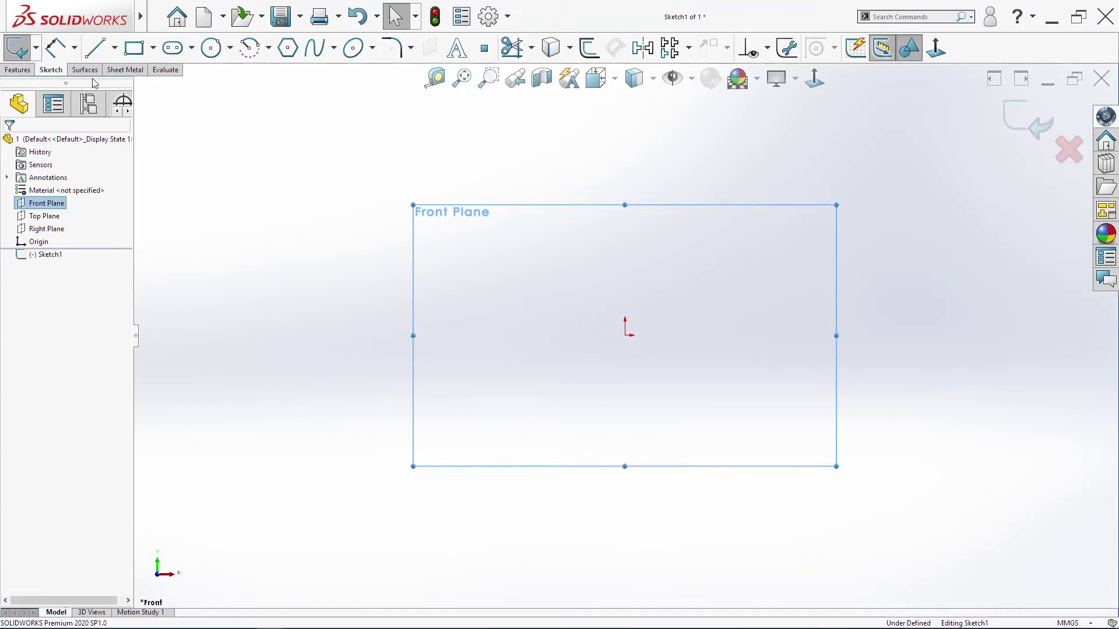
- Sketch a center rectangle on the Front Plane, centred on the origin, about 89 mm wide and 111 mm high
click(155, 55)
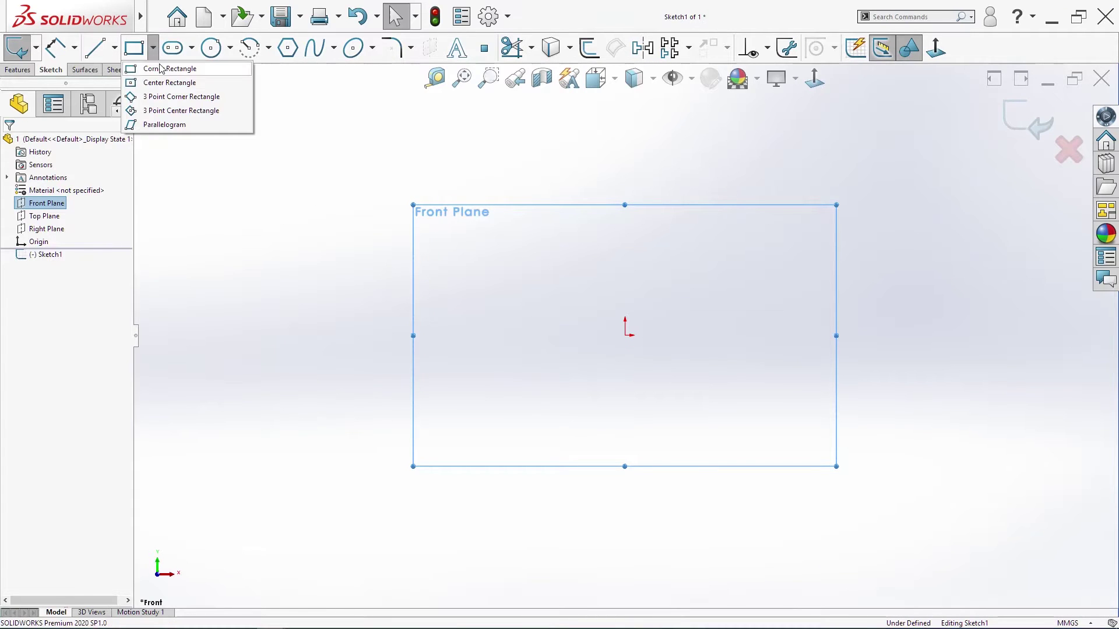
click(175, 82)
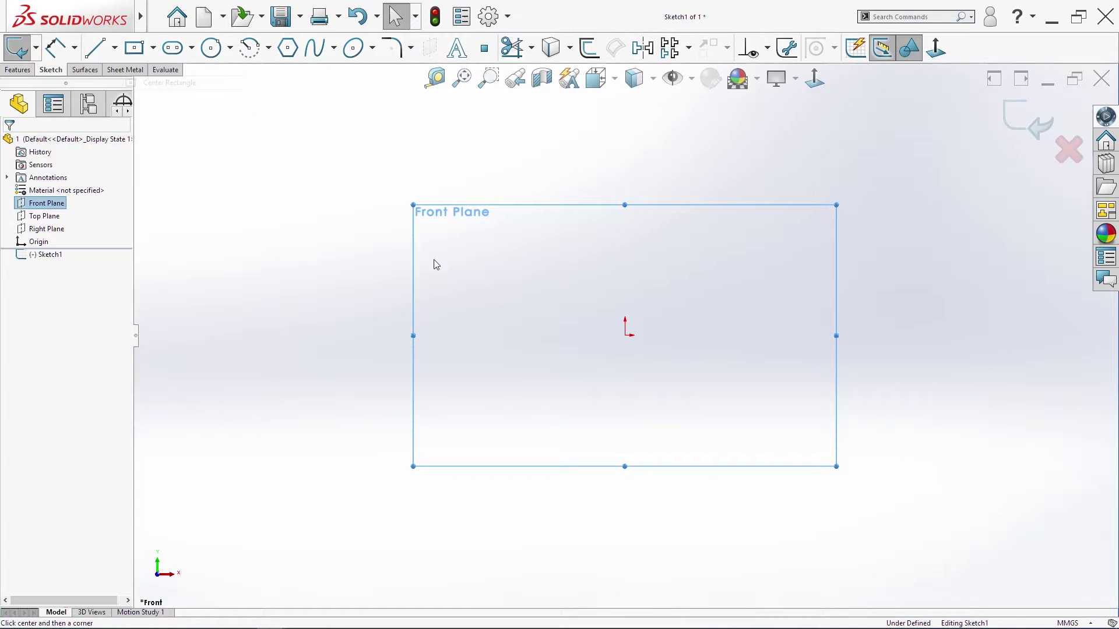
click(625, 336)
click(519, 466)
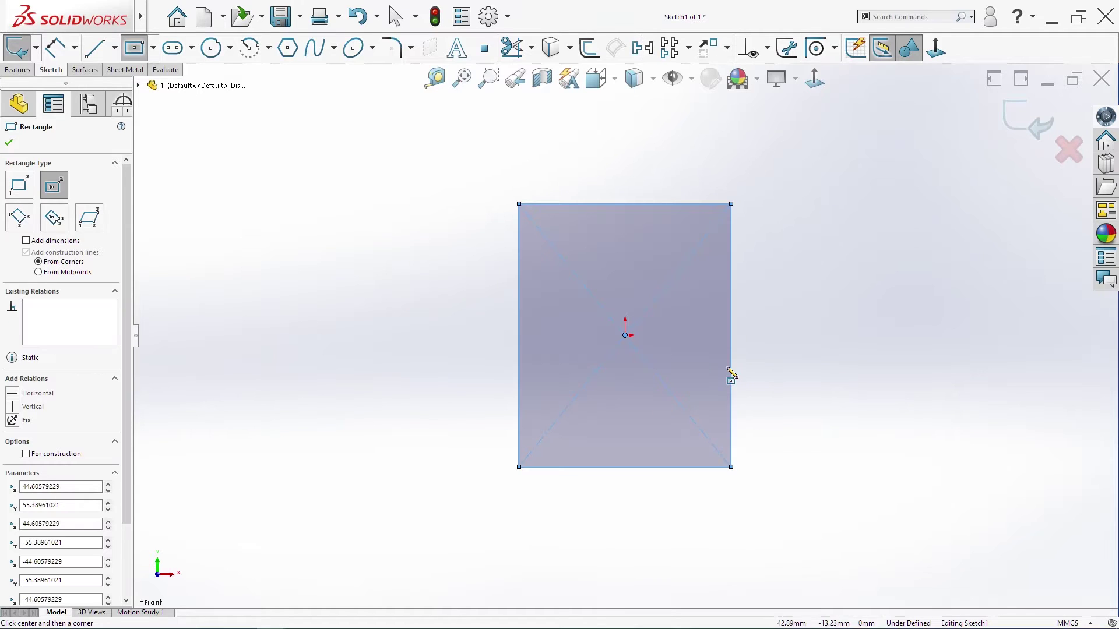
- Dimension the rectangle's upper edge to a width of 500 mm
key(s)
click(810, 294)
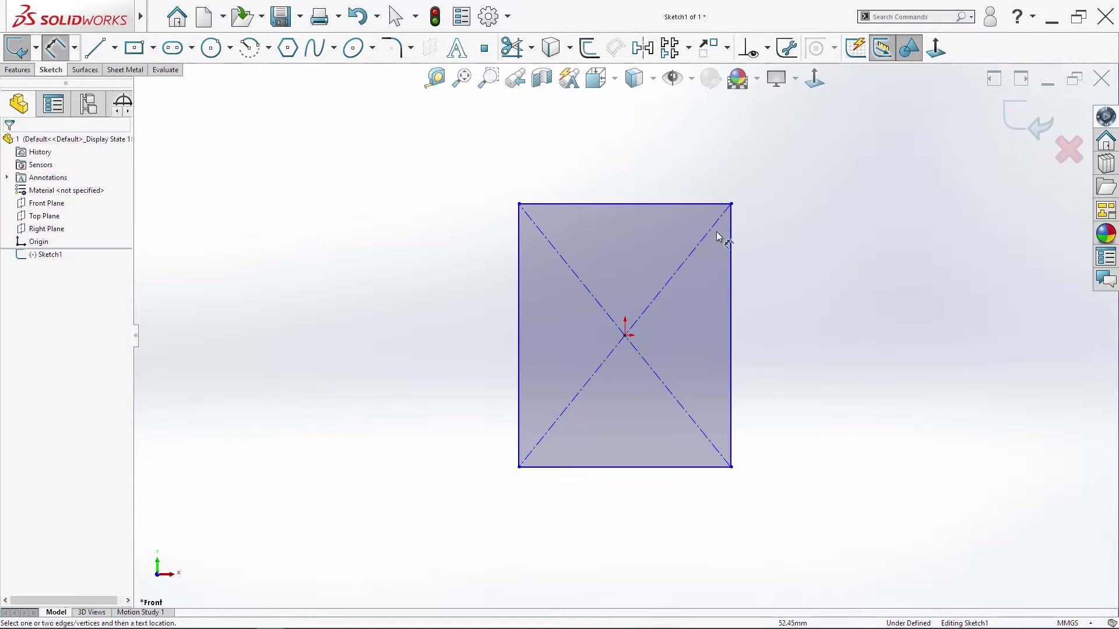
click(677, 205)
click(673, 180)
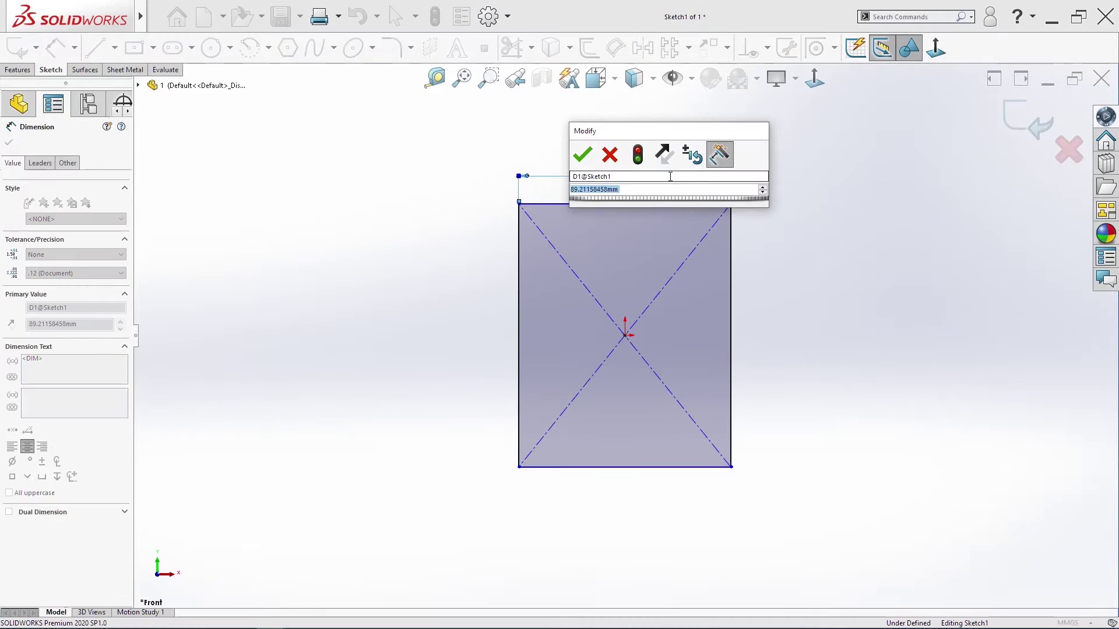
text(500)
key(Return)
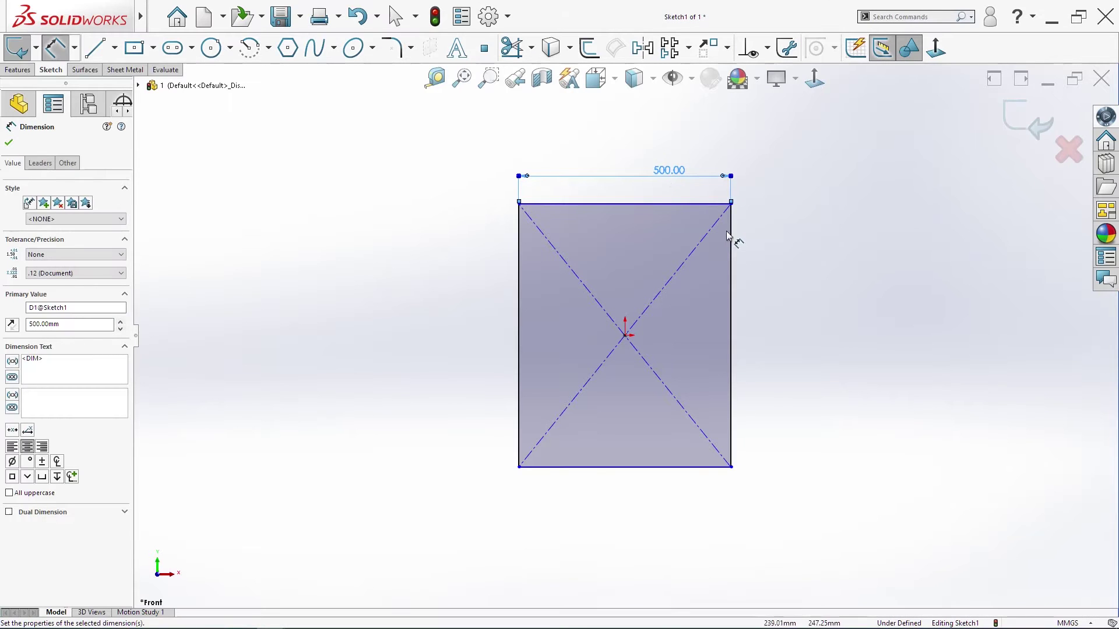
- Dimension the rectangle's vertical side to a height of 700 mm
click(733, 247)
click(757, 256)
text(700)
key(Return)
key(Escape)
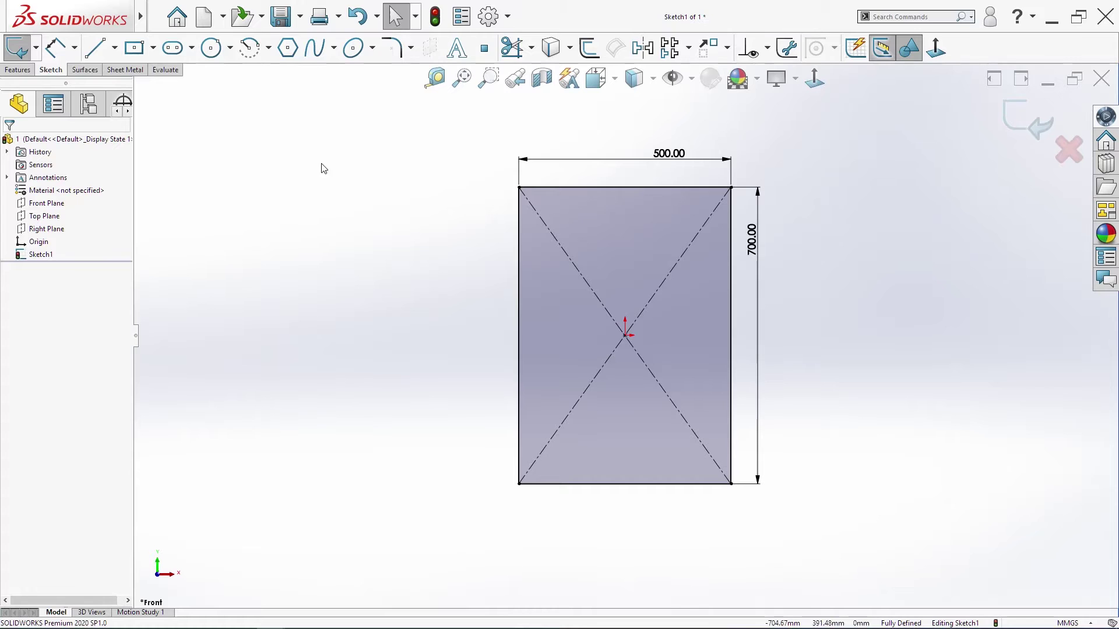
- Start a base flange from the rectangle with 2 mm thickness, a bend deduction of 3.57 mm and a rectangular relief ratio of 1
click(132, 71)
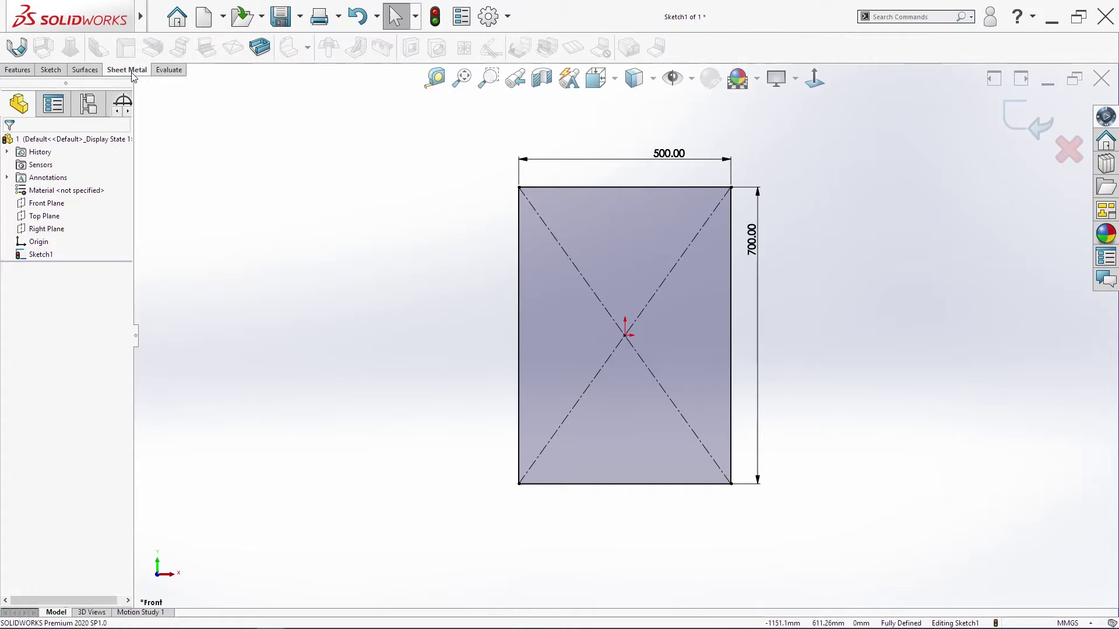
click(17, 48)
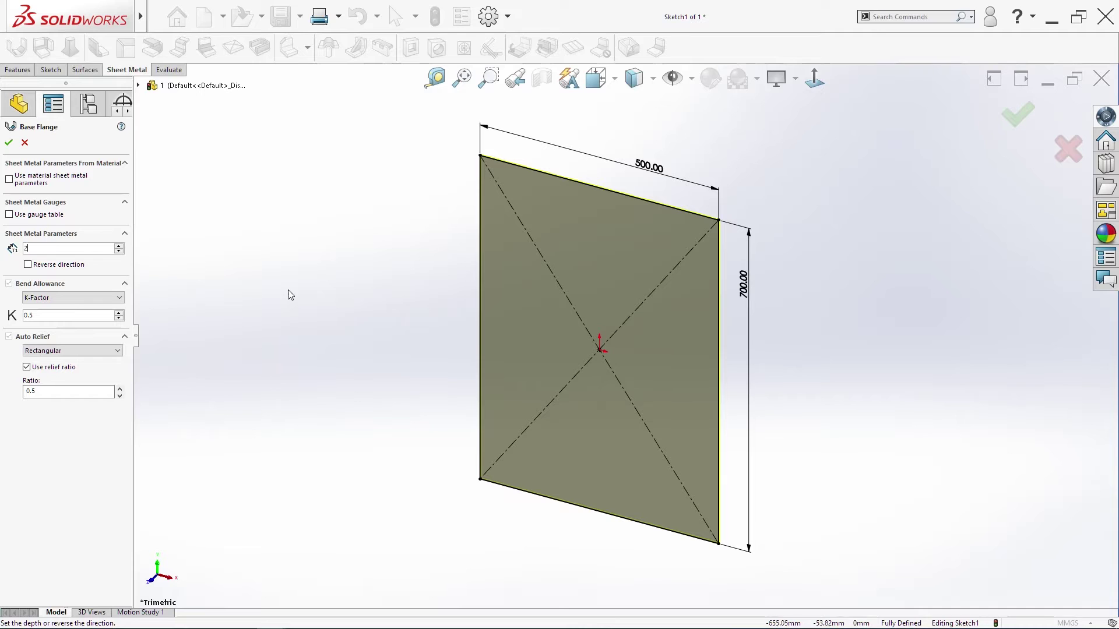
click(91, 298)
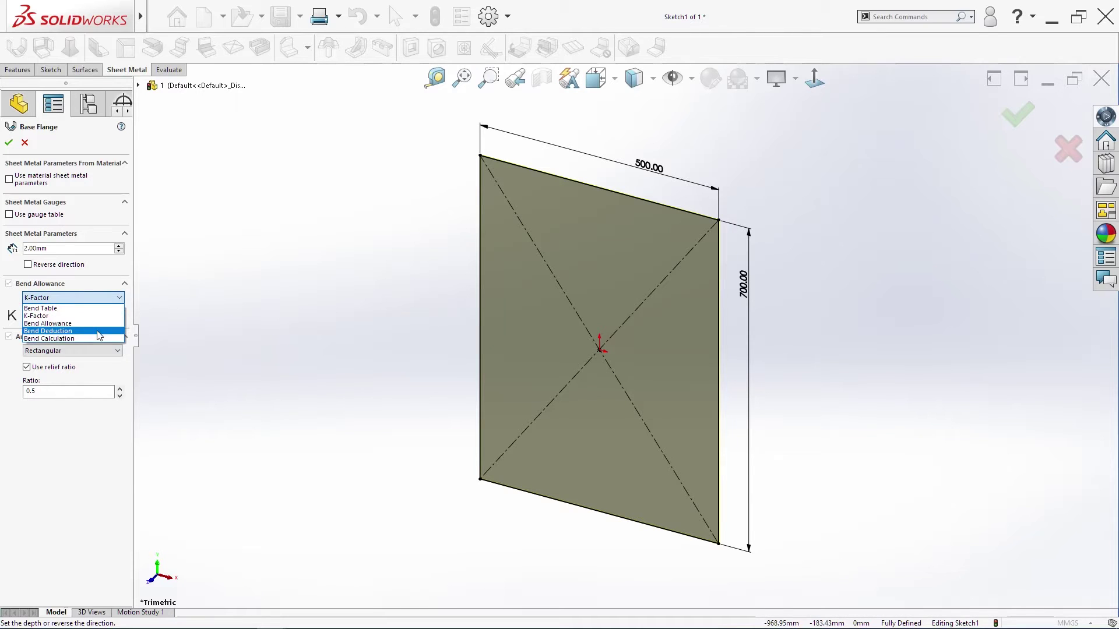
click(98, 331)
click(77, 315)
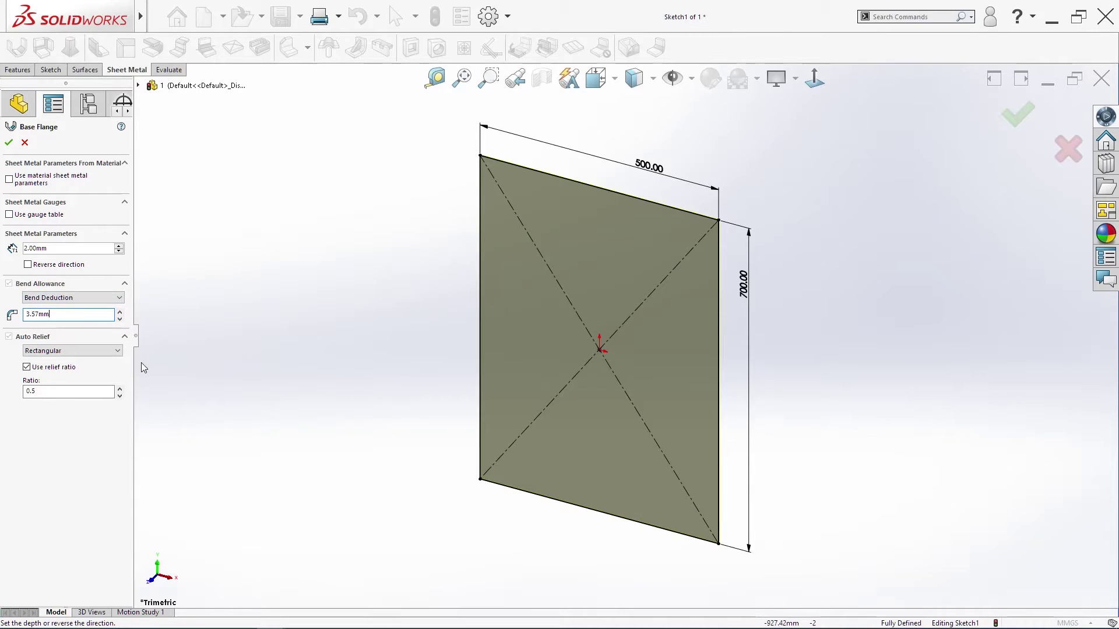
double_click(68, 391)
text(1)
- Reverse the thickness direction of the base flange and create it
middle_drag(443, 373, 606, 233)
scroll(612, 210, down, 4)
middle_drag(582, 350, 355, 318)
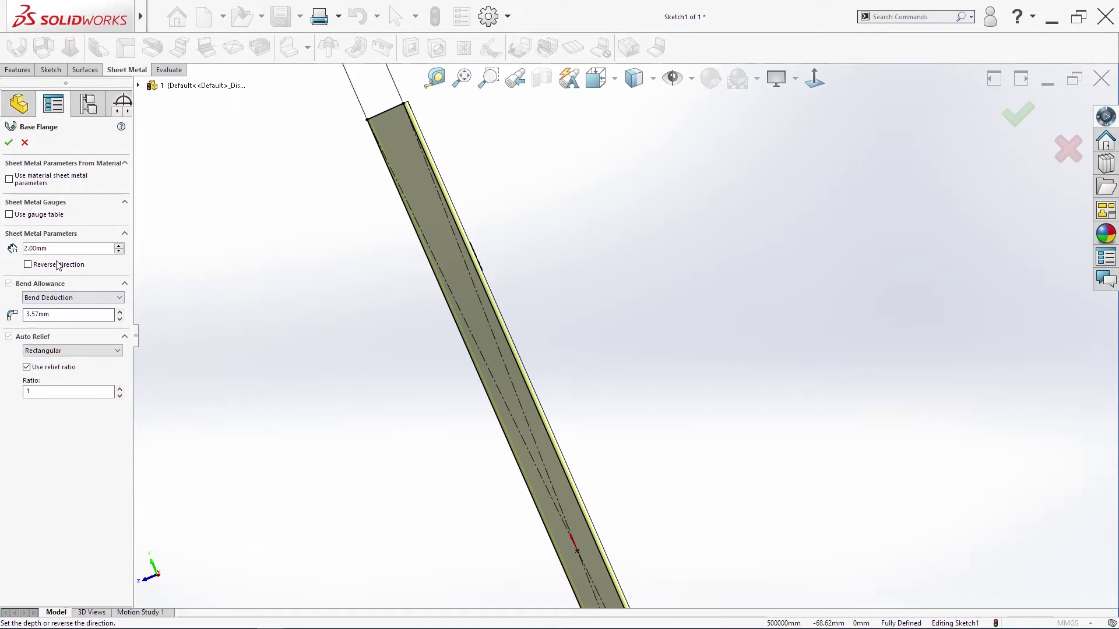
click(28, 265)
middle_drag(175, 298, 850, 298)
click(1019, 126)
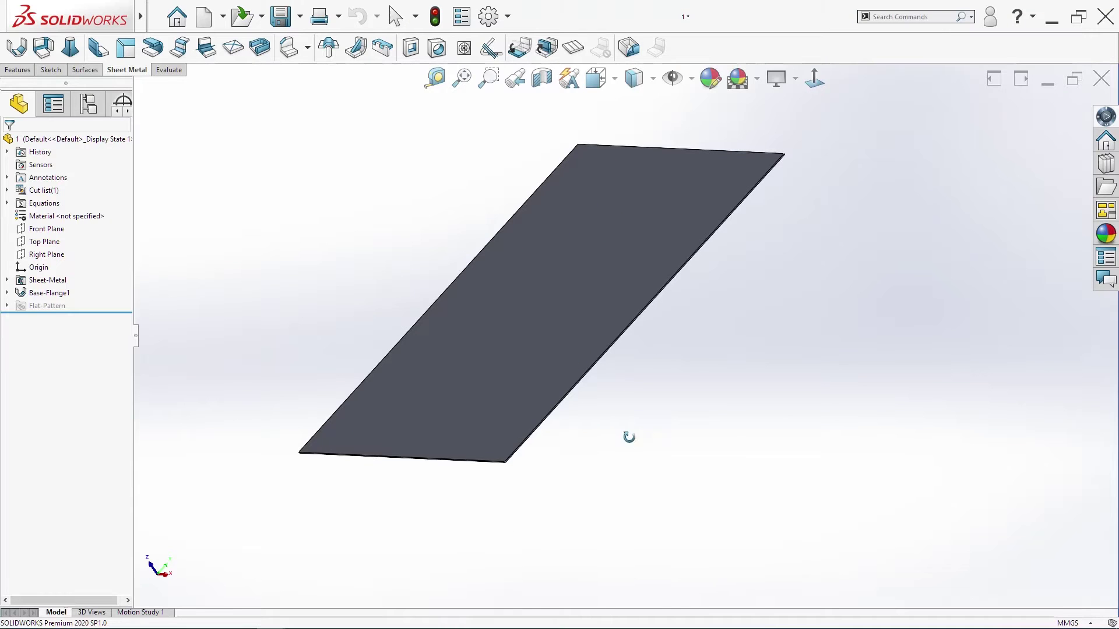
- Start an edge flange on all four edges of the plate, with the flange direction reversed
middle_drag(628, 438, 622, 432)
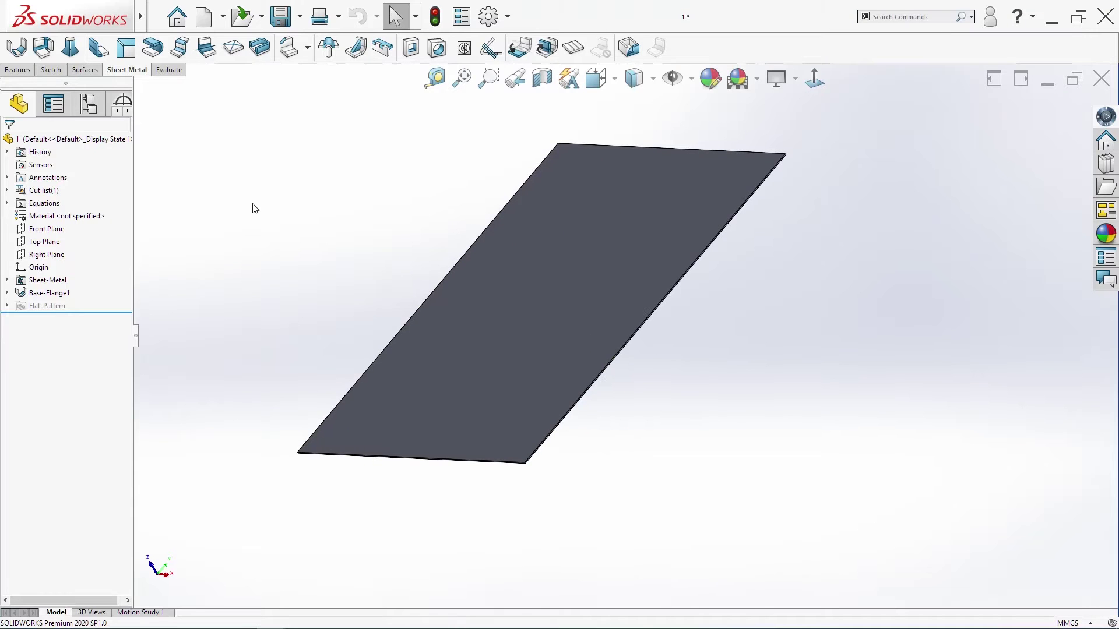
middle_drag(256, 205, 277, 222)
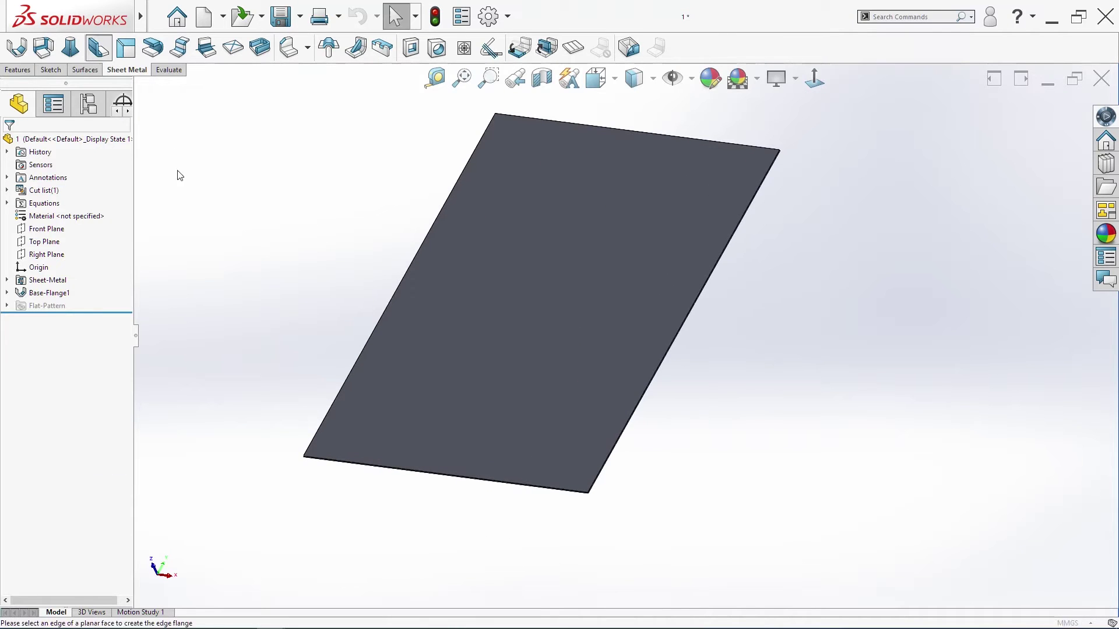
click(603, 127)
click(113, 189)
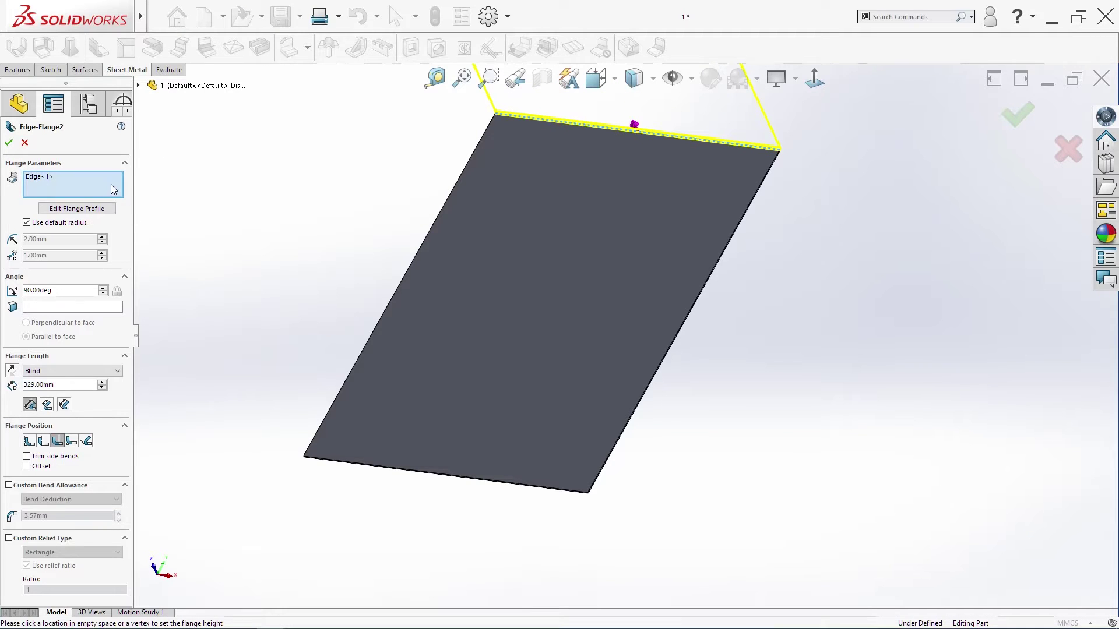
click(420, 248)
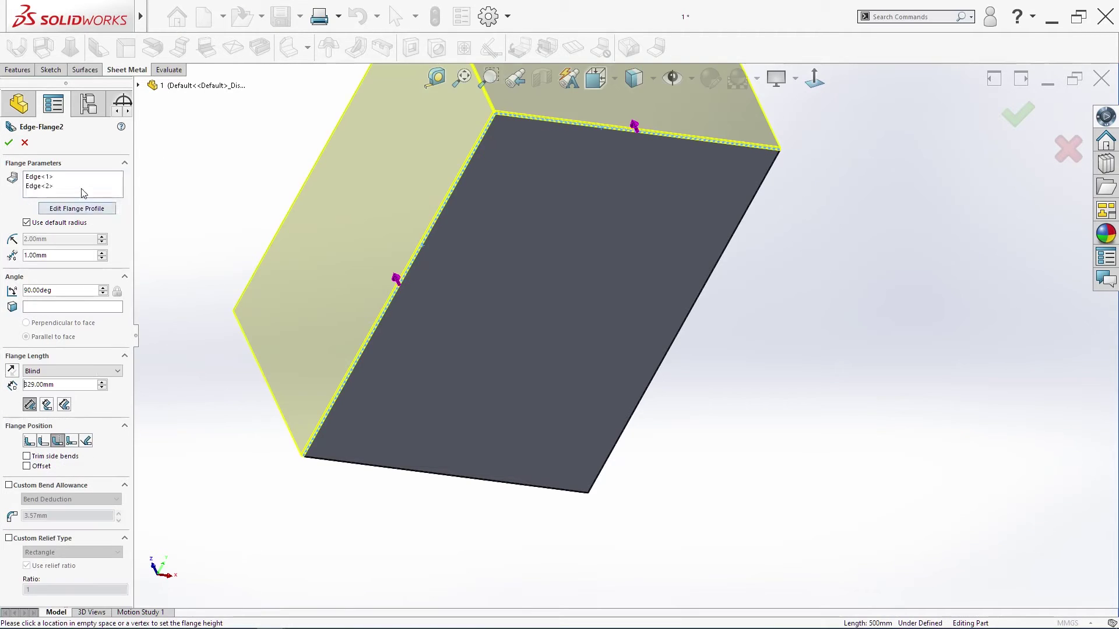
click(462, 478)
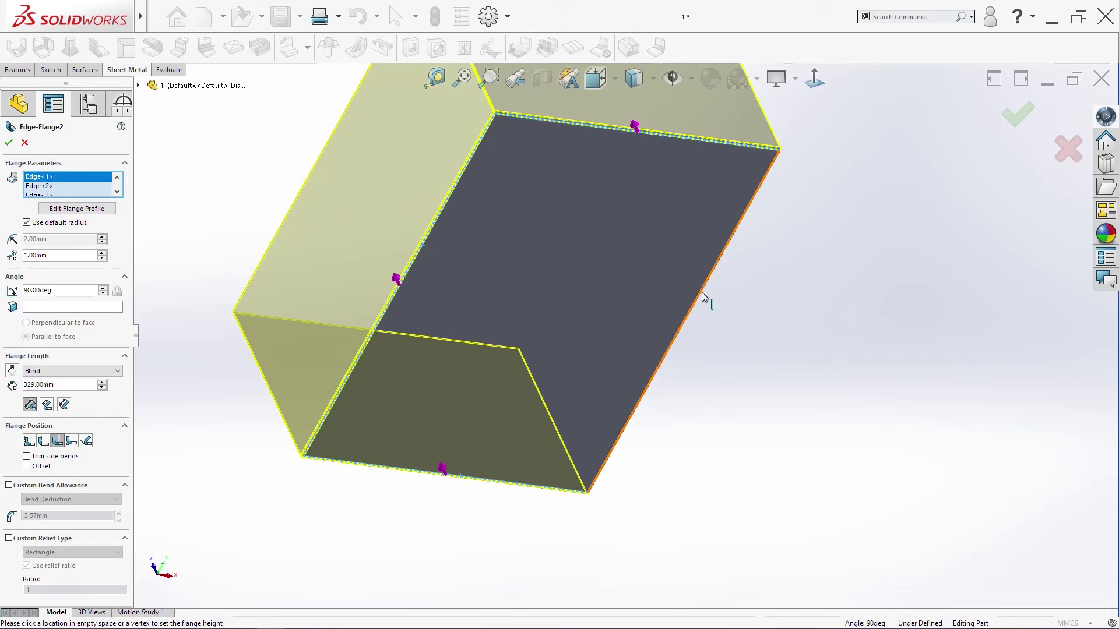
click(689, 308)
scroll(602, 430, down, 5)
scroll(602, 401, up, 3)
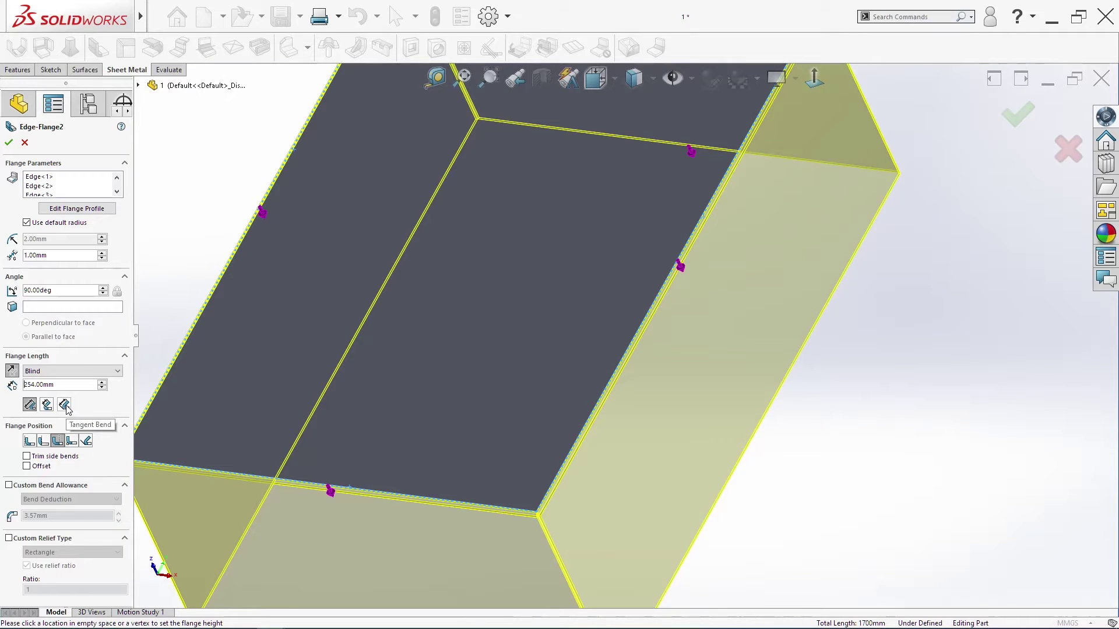
- Set the edge flanges to Tangent Bend length, Material Inside position and 200 mm length, and create them
click(65, 406)
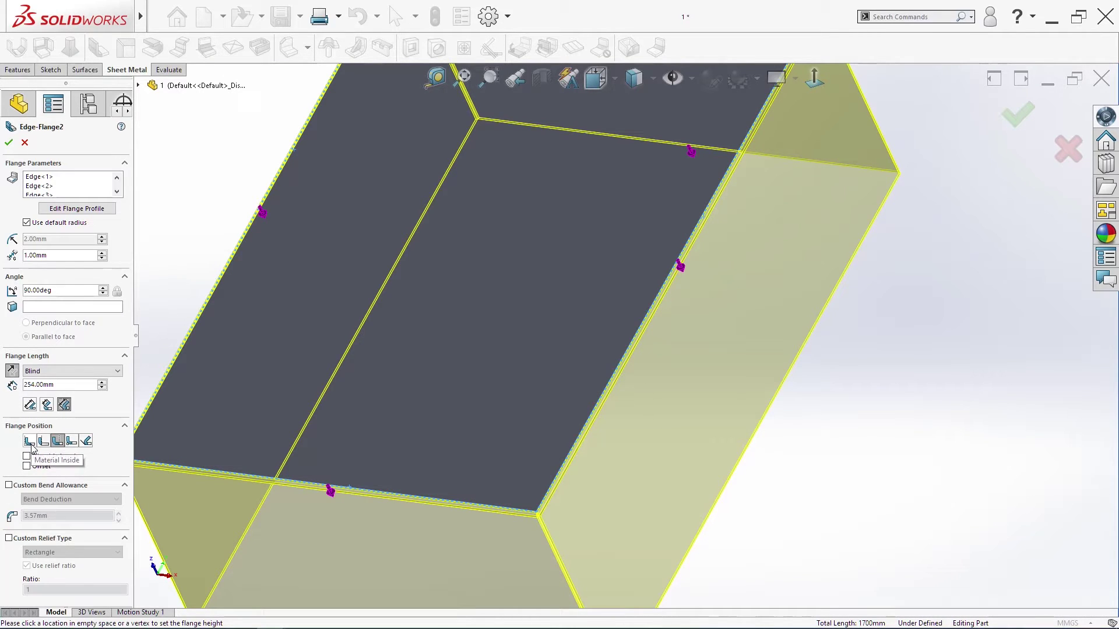
click(31, 445)
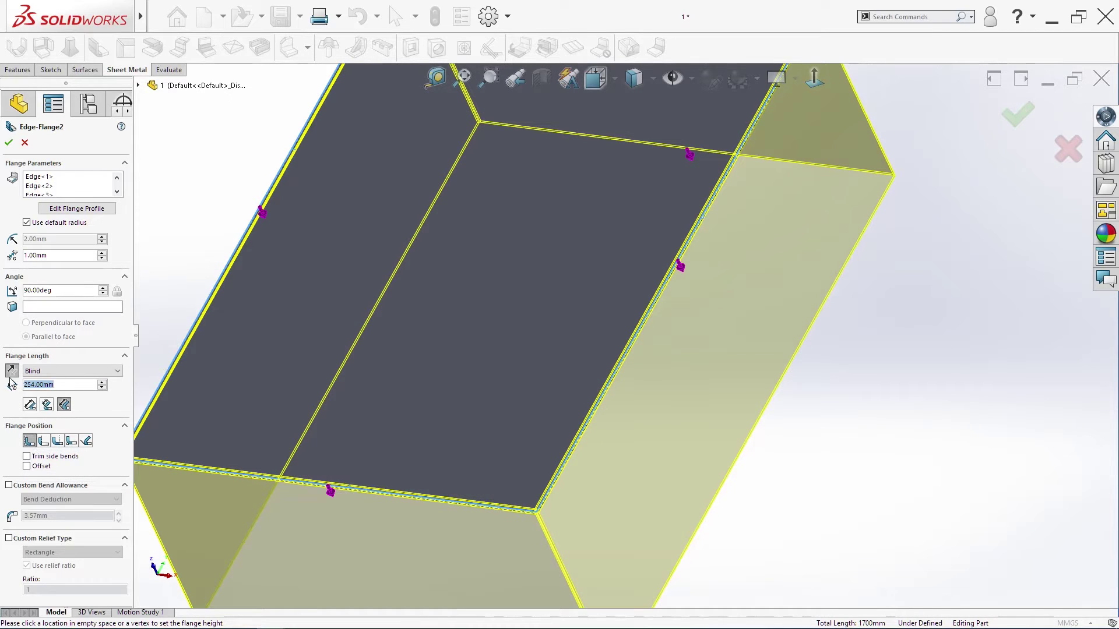
text(200)
key(Return)
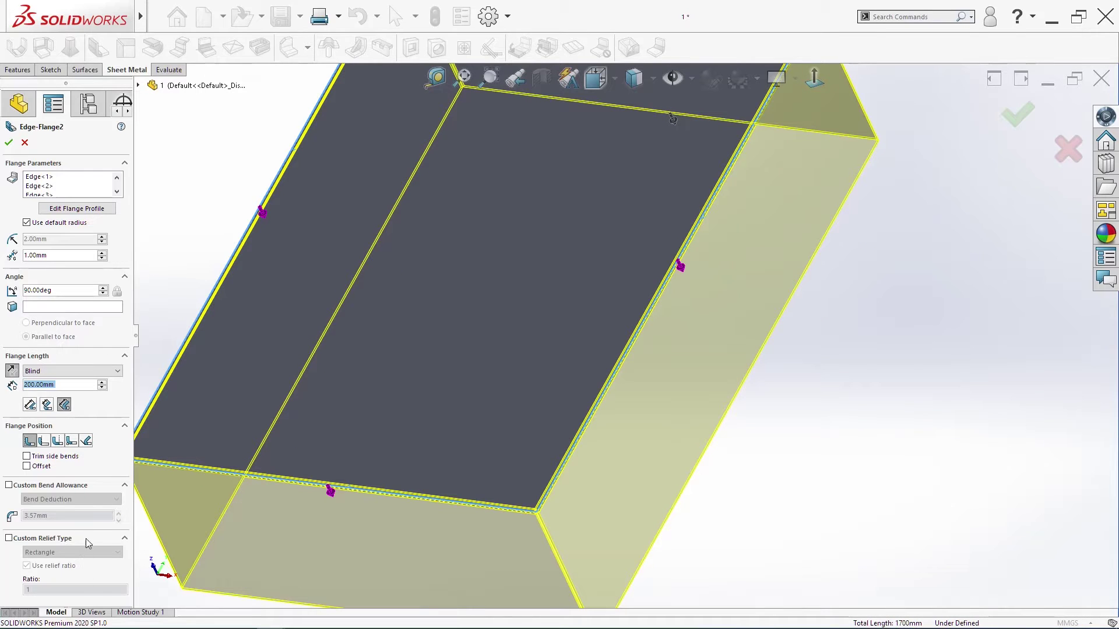
click(9, 144)
- Start an overlap-type closed corner with a 0.10 mm gap and choose the flange end face at one upper corner to extend
middle_drag(860, 320, 710, 472)
key(ctrl+1)
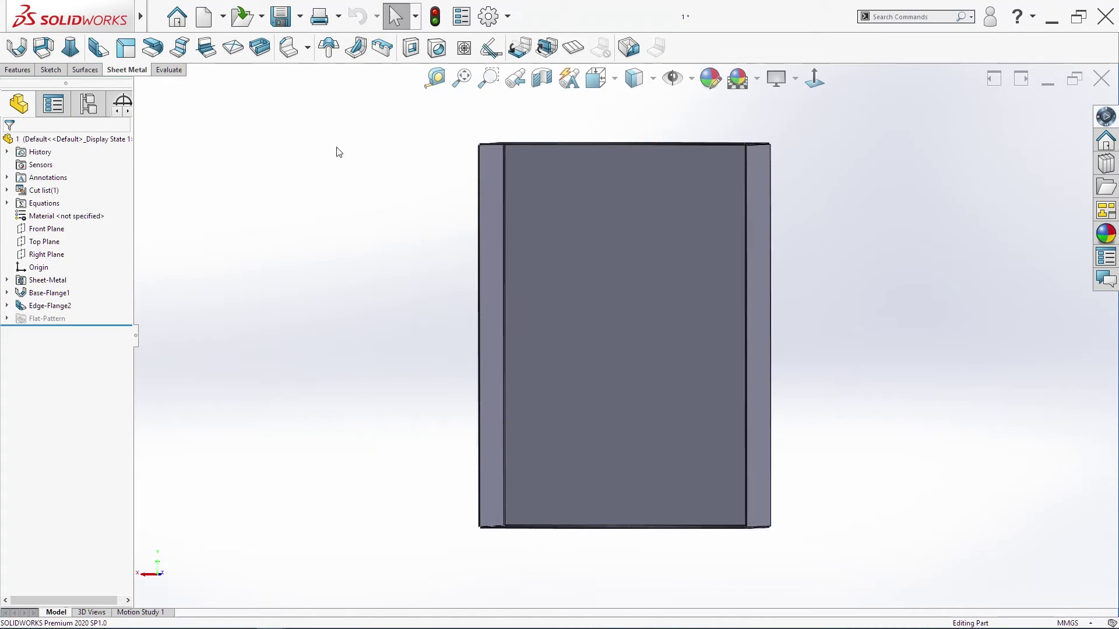
click(307, 47)
click(308, 72)
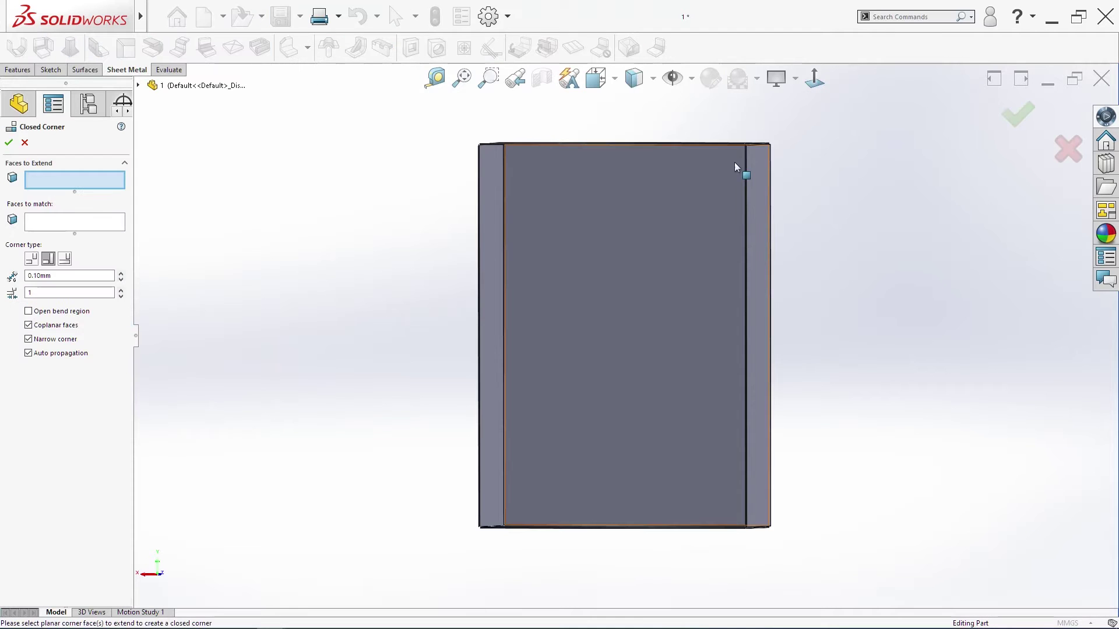
scroll(719, 113, down, 4)
middle_drag(776, 167, 775, 236)
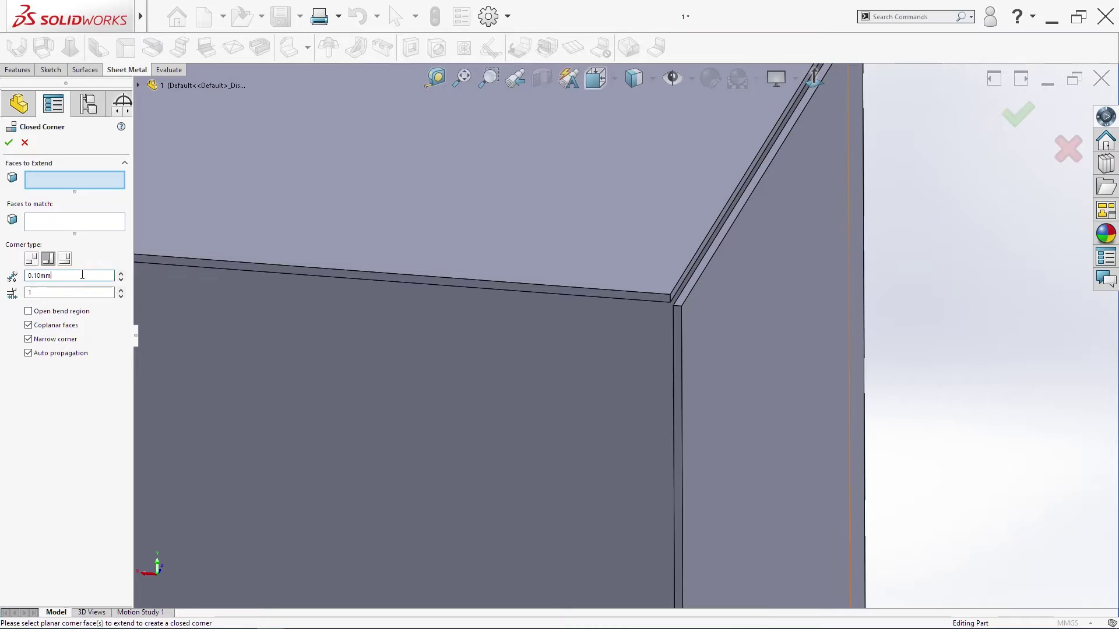
click(49, 260)
click(728, 222)
- Add the flange end face at the other upper corner of the box to the faces to extend
middle_drag(752, 245, 736, 236)
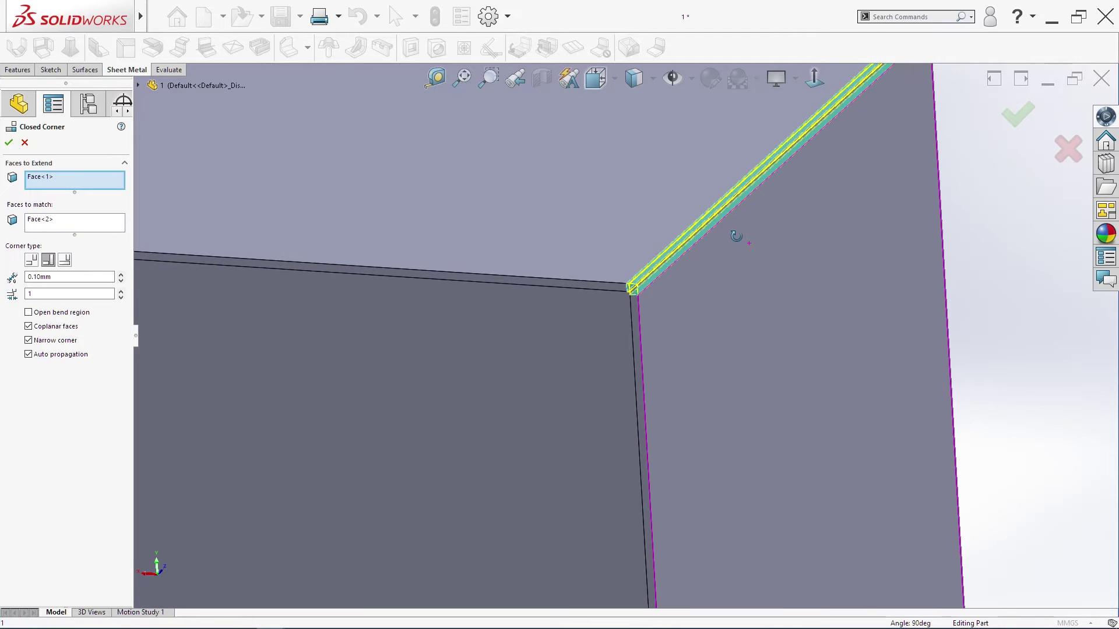
scroll(632, 274, up, 8)
scroll(344, 312, down, 8)
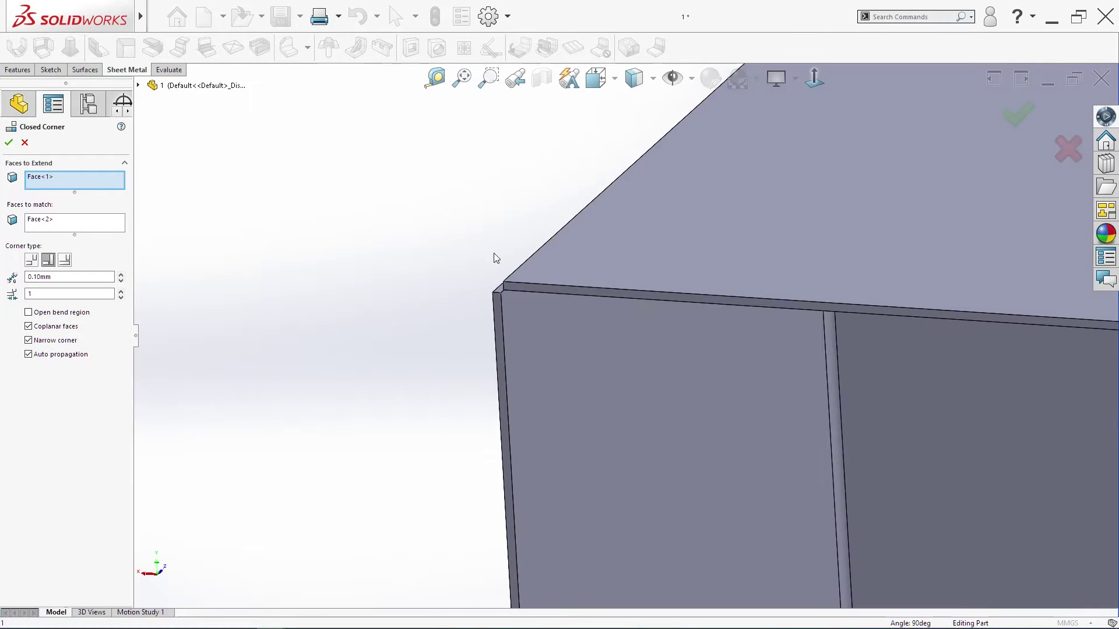
middle_drag(480, 253, 527, 286)
click(519, 287)
scroll(567, 307, up, 8)
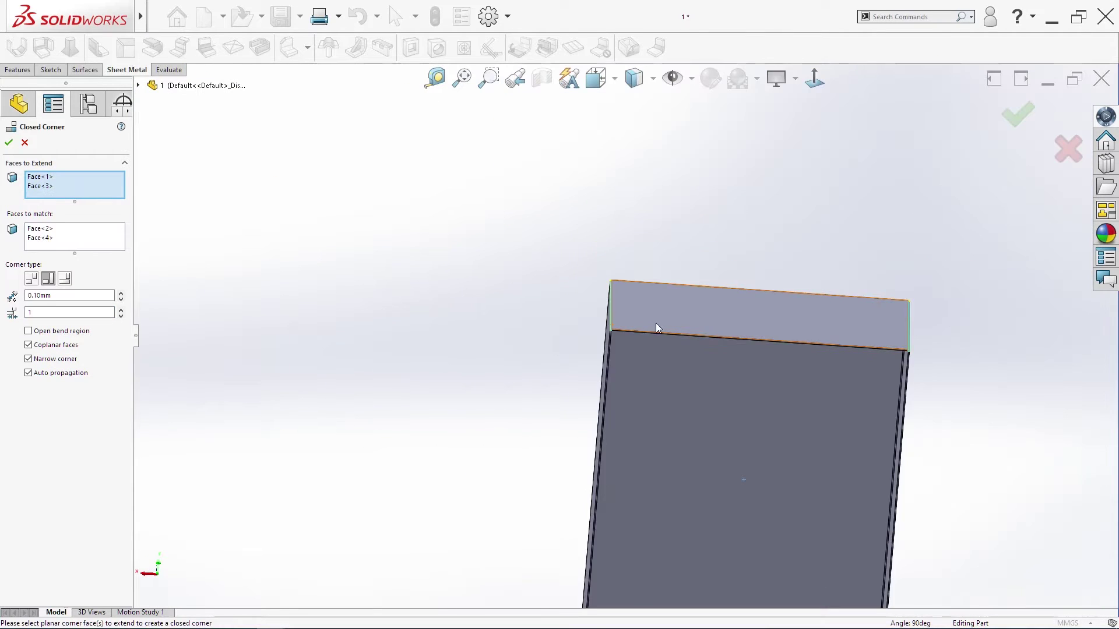
- Add the flange end face at one lower corner of the box to the faces to extend
scroll(654, 322, up, 5)
middle_drag(690, 352, 668, 397)
scroll(625, 362, down, 6)
middle_drag(625, 362, 570, 552)
click(552, 536)
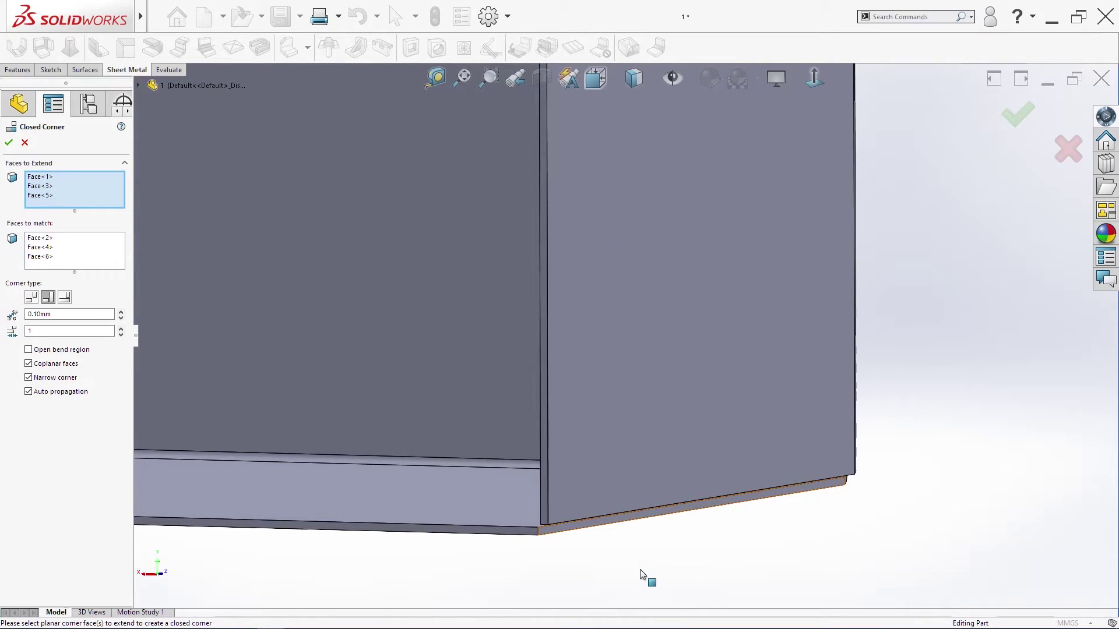
- Add the flange end face at the remaining lower corner to the faces to extend
scroll(547, 532, down, 4)
middle_drag(602, 476, 639, 422)
scroll(570, 492, up, 12)
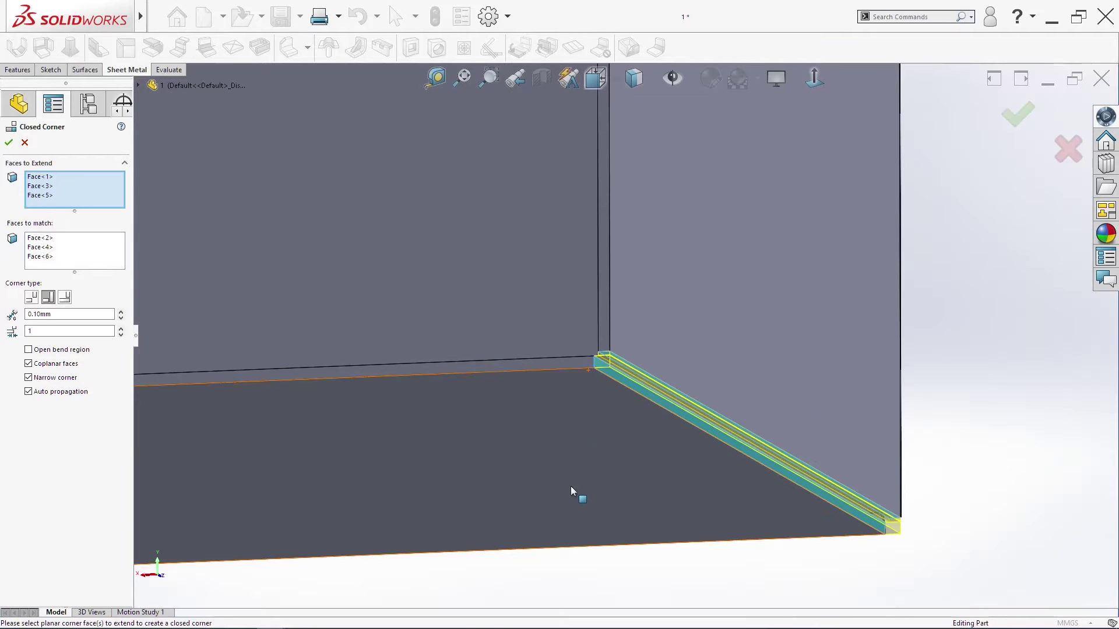
scroll(304, 345, down, 5)
middle_drag(291, 420, 425, 377)
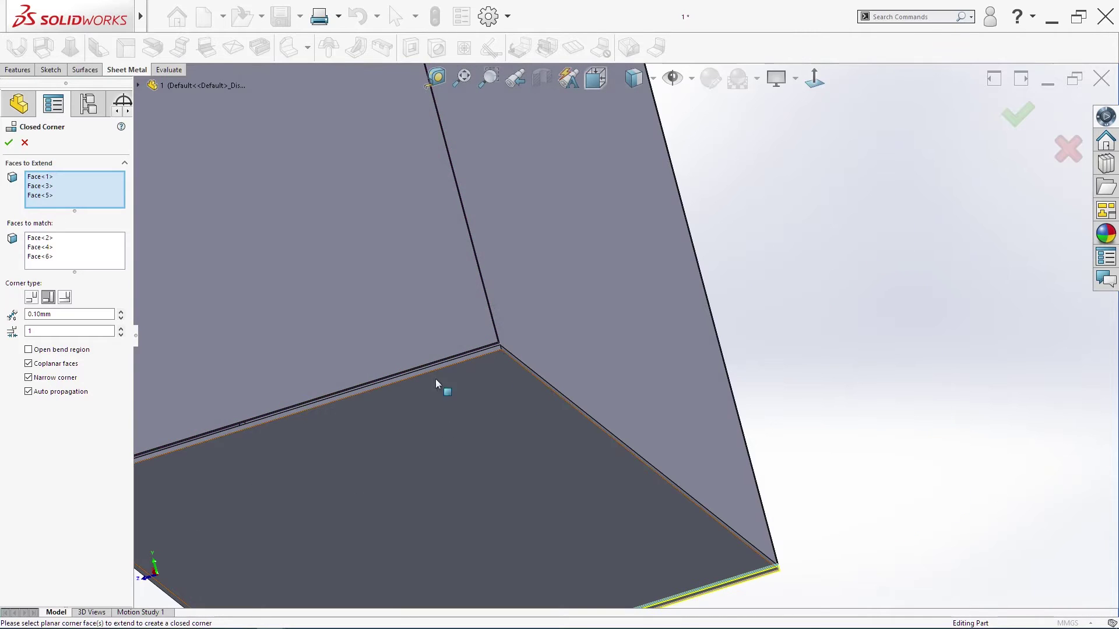
middle_drag(491, 348, 516, 375)
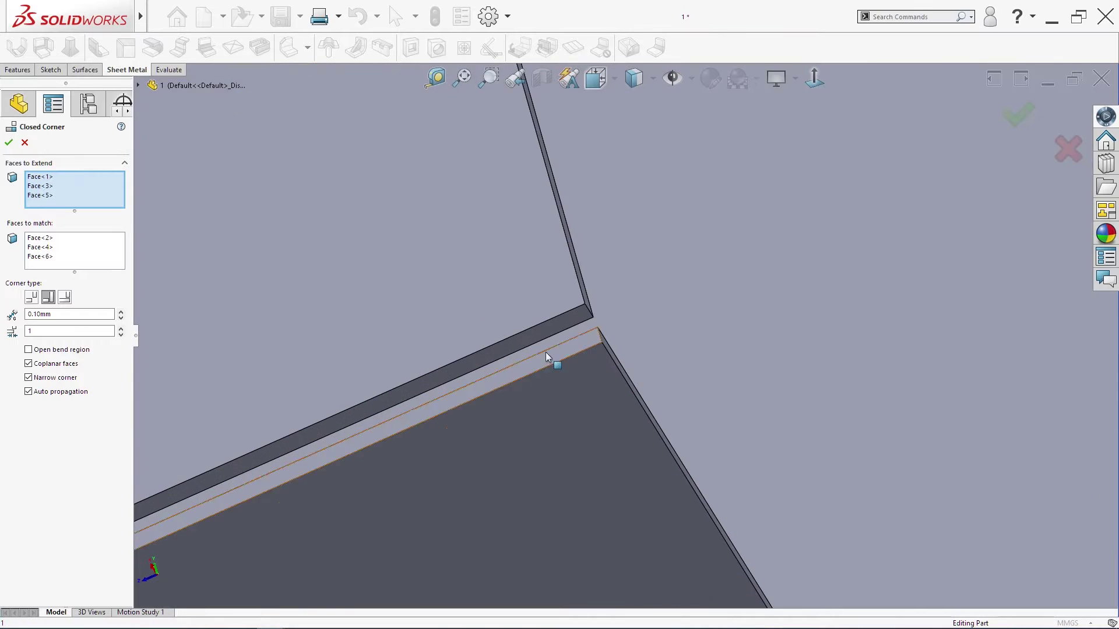
click(564, 321)
- Examine the closed-corner preview at the corners of the box from several angles
middle_drag(613, 339, 589, 415)
scroll(584, 386, up, 10)
scroll(489, 535, down, 4)
scroll(658, 475, down, 3)
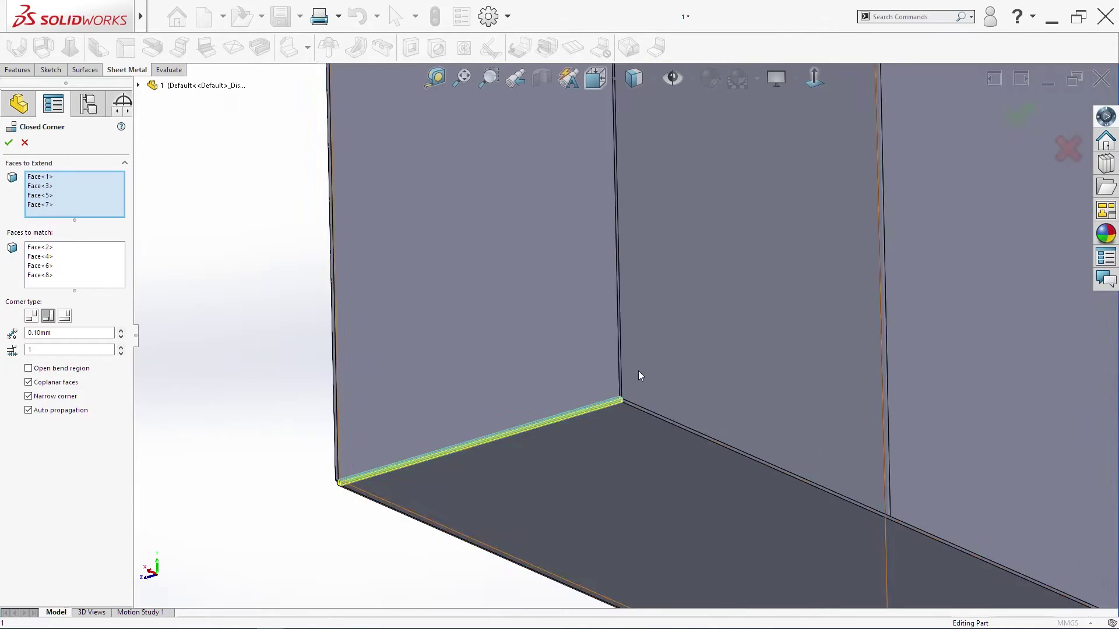
middle_drag(638, 372, 600, 447)
scroll(600, 446, up, 4)
scroll(408, 502, down, 4)
middle_drag(423, 485, 392, 493)
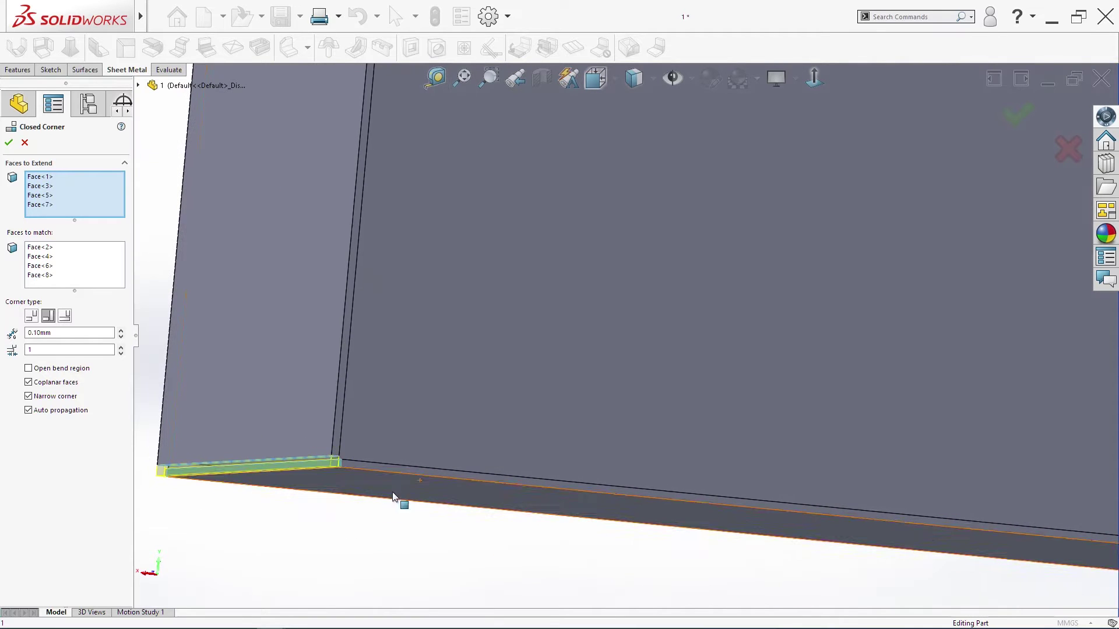
scroll(344, 421, up, 3)
middle_drag(345, 425, 650, 198)
scroll(649, 198, down, 8)
middle_click(478, 356)
middle_drag(478, 355, 464, 333)
scroll(625, 337, up, 8)
middle_drag(702, 360, 692, 382)
scroll(663, 412, up, 10)
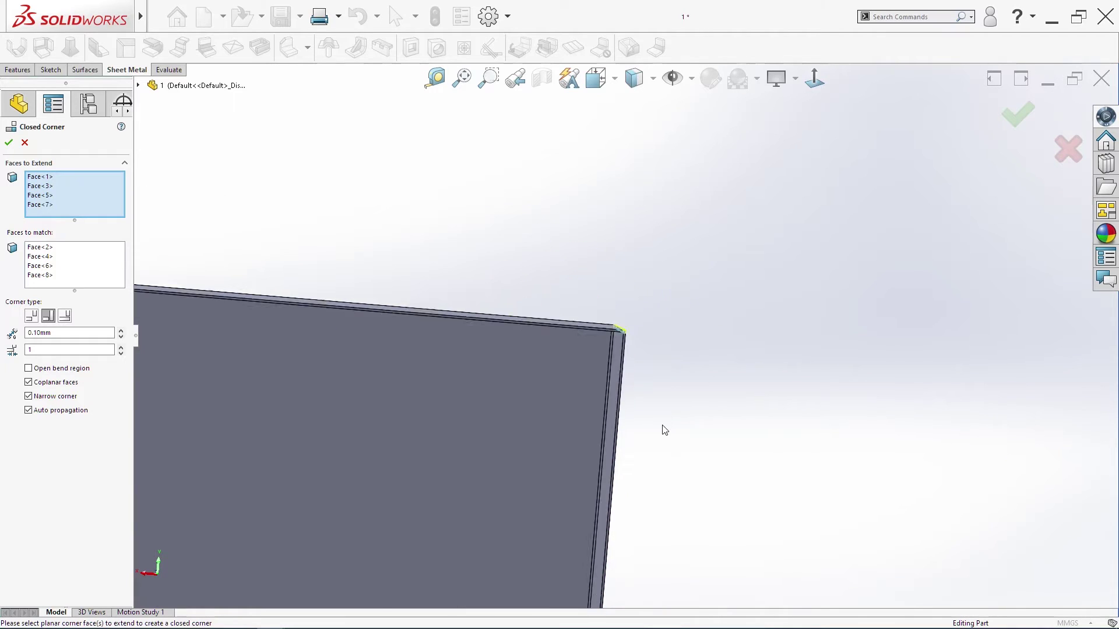
- Swap the extend and match faces at the lower corner so the adjoining flange's end face is extended, and apply the closed corner
scroll(619, 455, down, 12)
scroll(639, 439, down, 6)
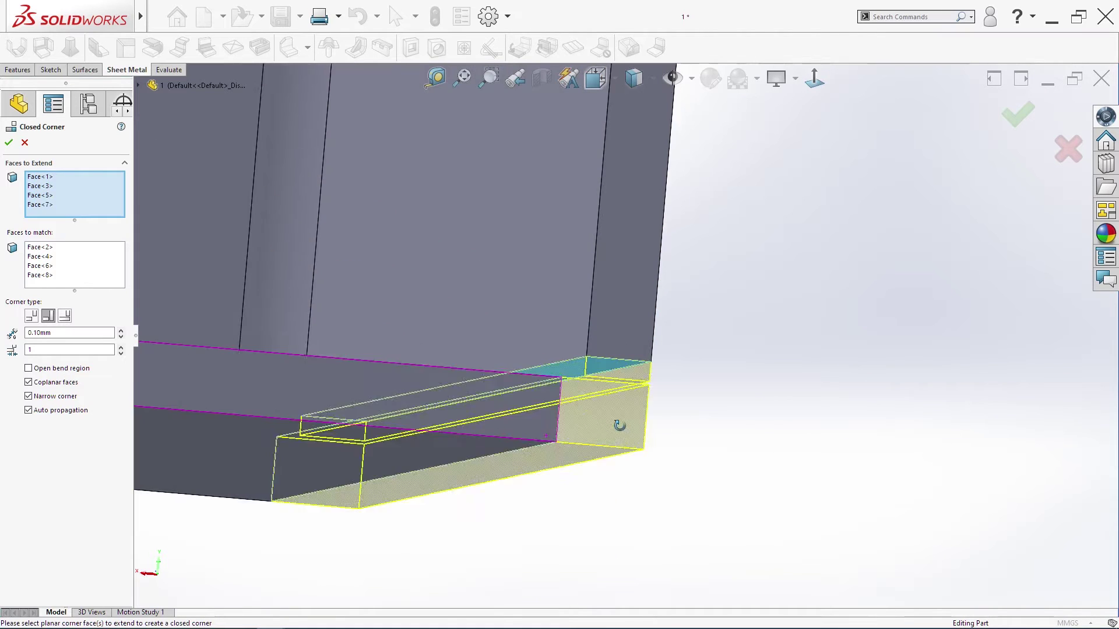
scroll(612, 425, up, 4)
scroll(625, 402, down, 2)
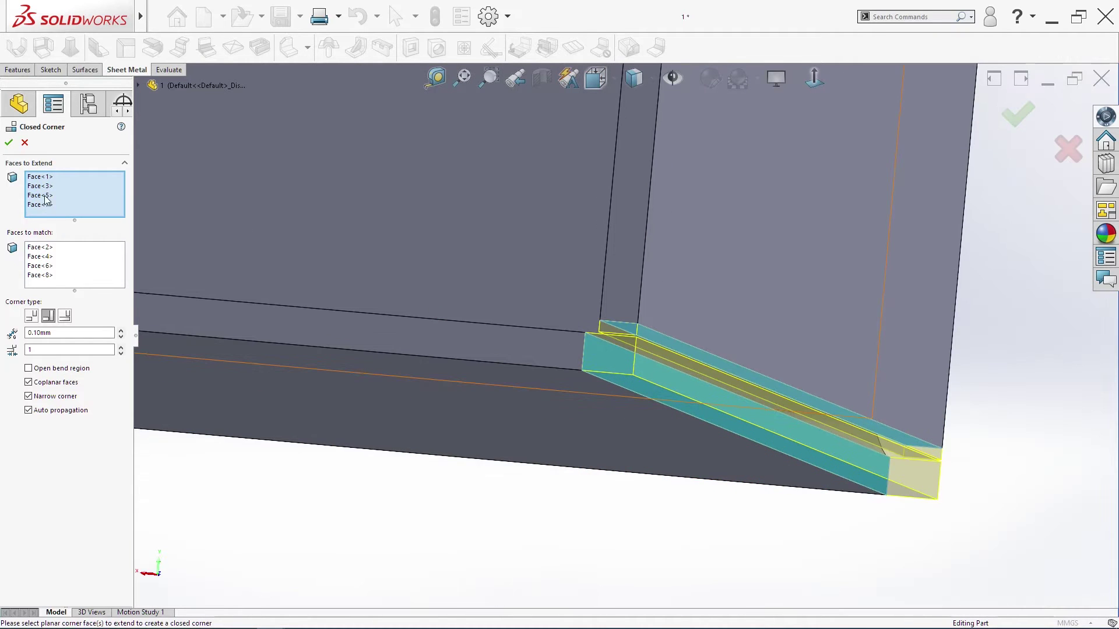
click(47, 196)
key(Delete)
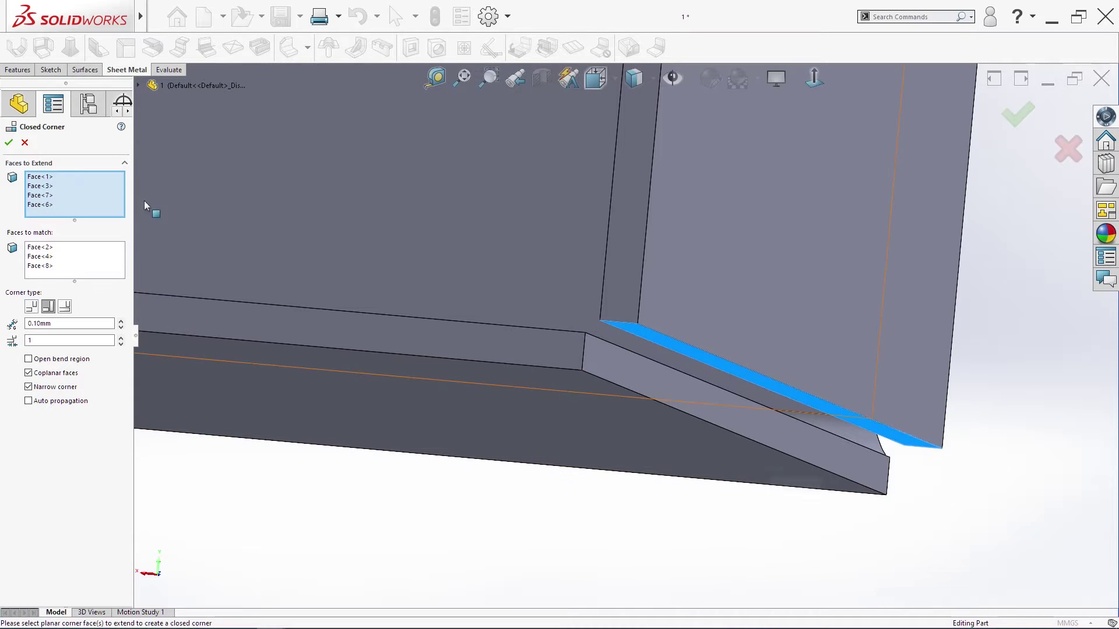
click(44, 205)
click(70, 256)
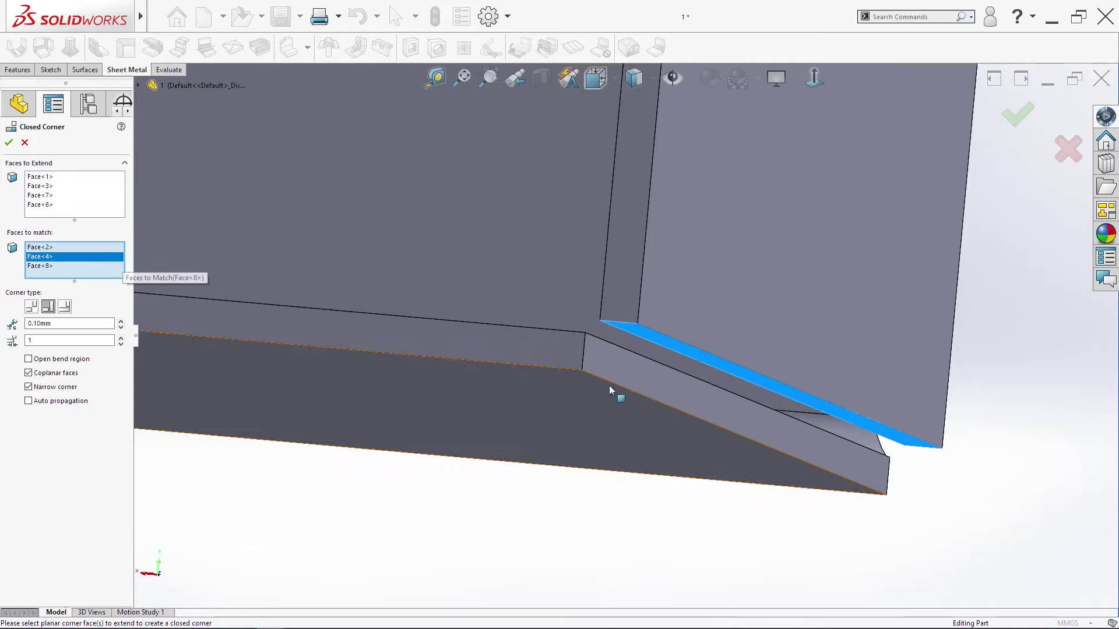
click(717, 450)
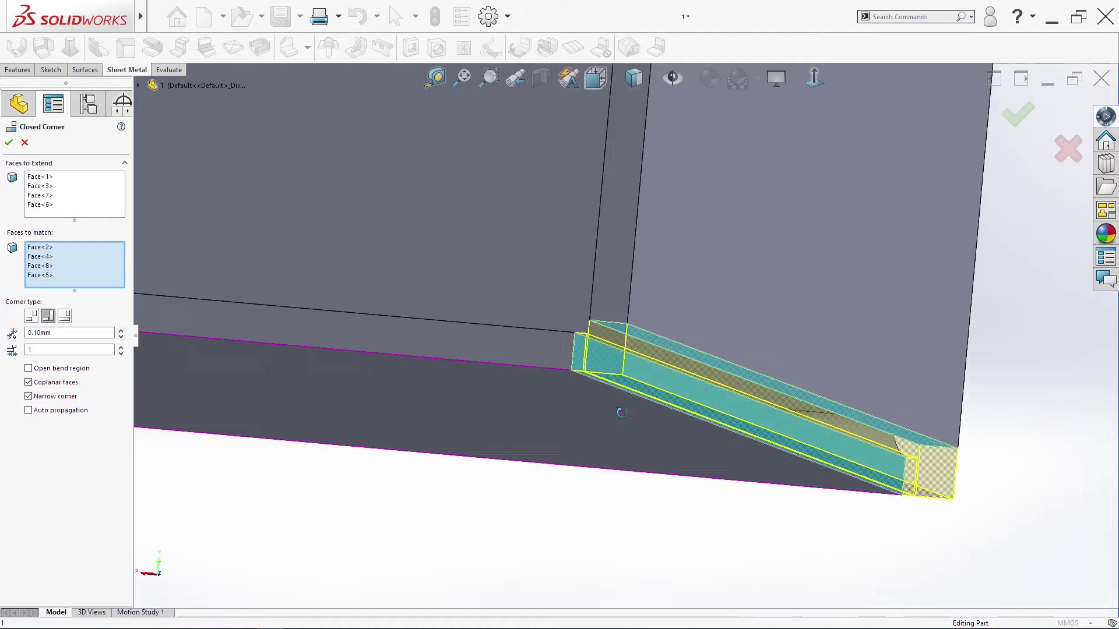
scroll(627, 415, up, 10)
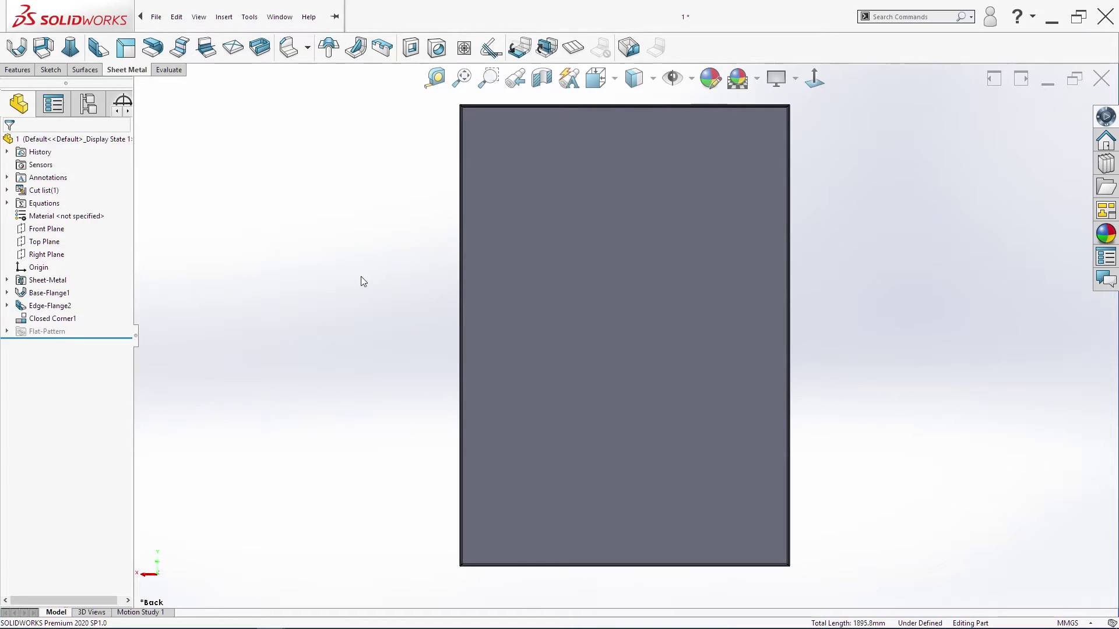
- Start an edge flange on the two long rim edges of the box's side walls, pointing inward
click(99, 49)
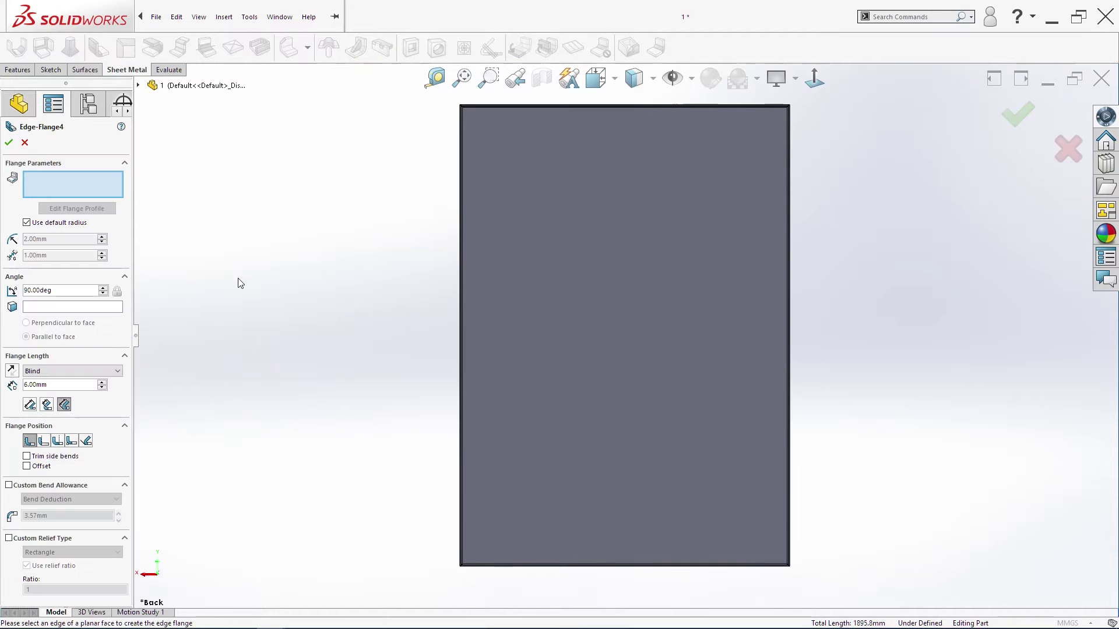
scroll(559, 108, down, 5)
middle_drag(539, 150, 452, 171)
click(266, 171)
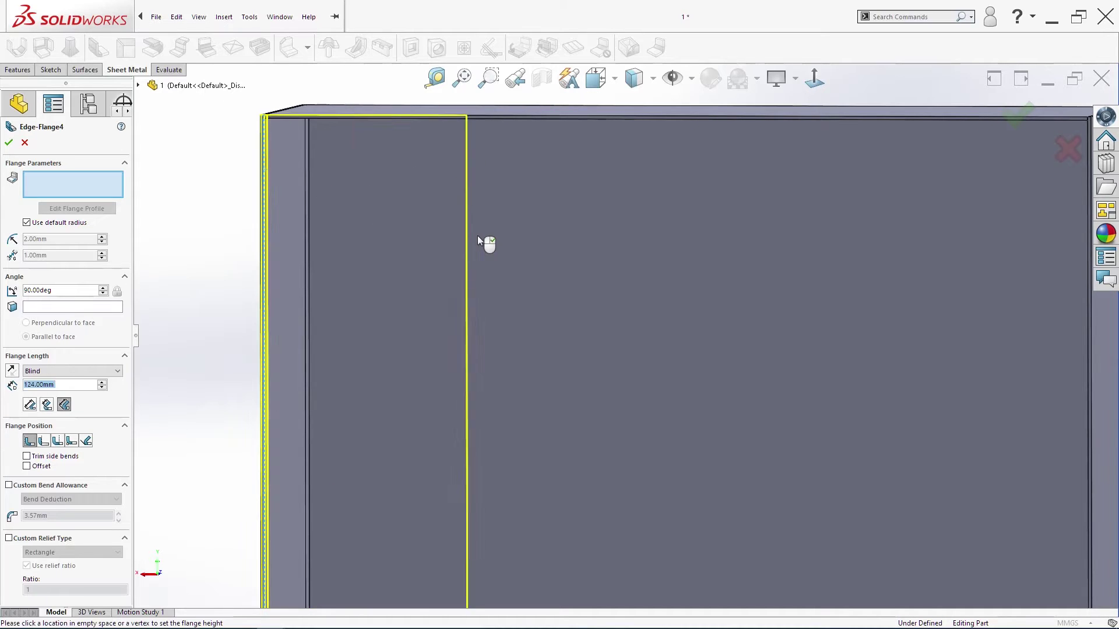
scroll(470, 240, up, 4)
click(68, 188)
scroll(984, 326, down, 3)
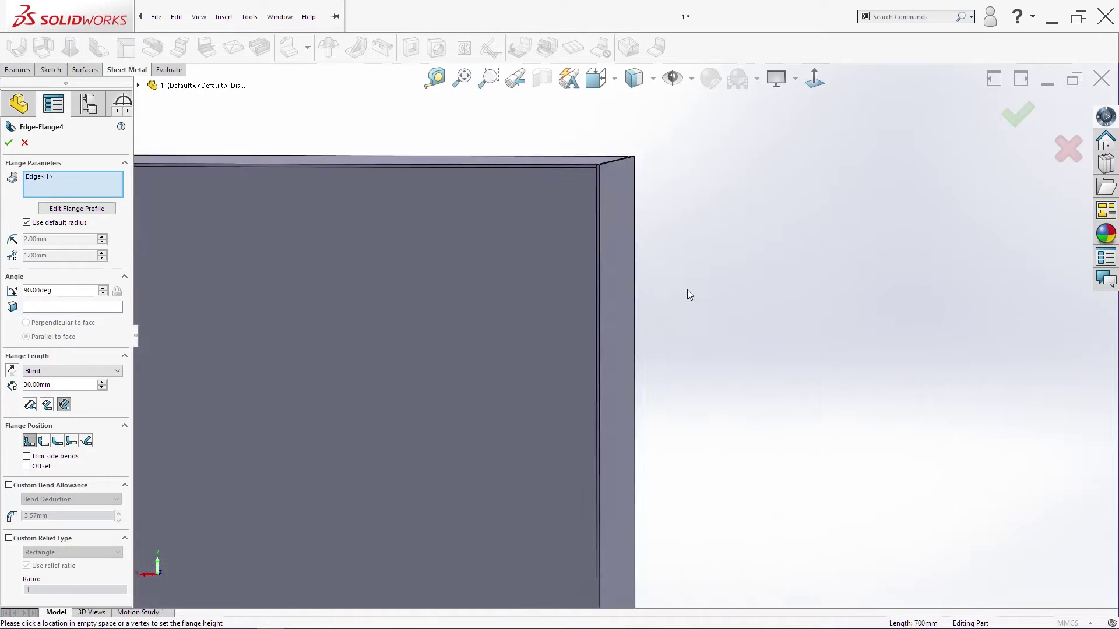
middle_drag(874, 324, 787, 315)
scroll(776, 230, down, 3)
click(689, 223)
scroll(690, 223, up, 5)
- Add the two short rim edges to the edge flange so it runs around the whole opening
scroll(465, 233, down, 6)
middle_drag(464, 233, 483, 192)
click(512, 259)
scroll(557, 175, up, 8)
scroll(575, 548, down, 6)
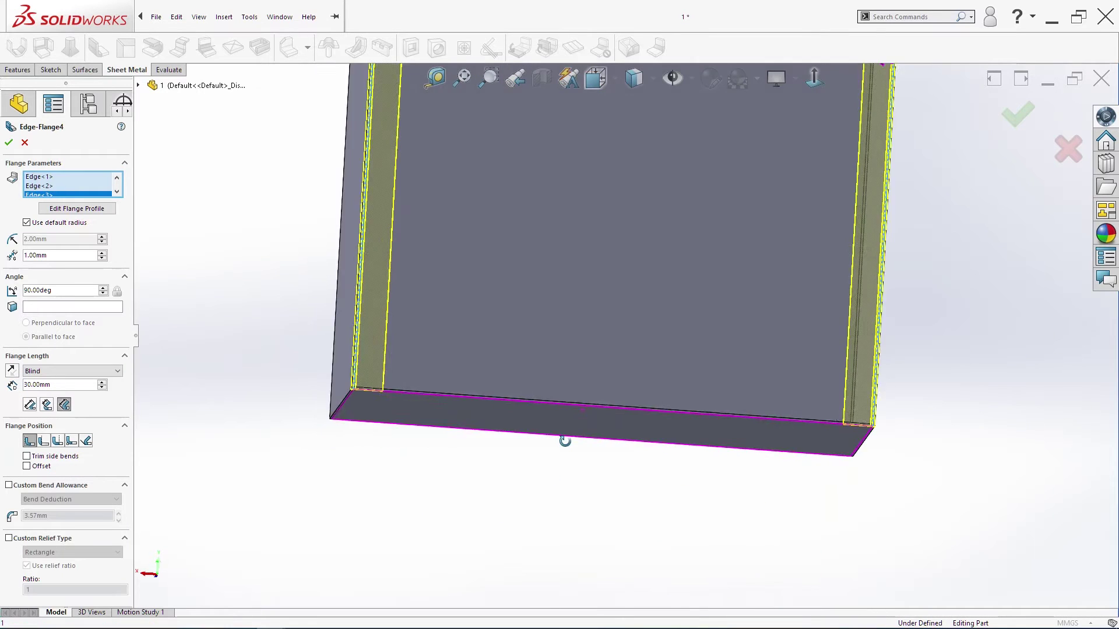
click(593, 389)
scroll(570, 443, up, 5)
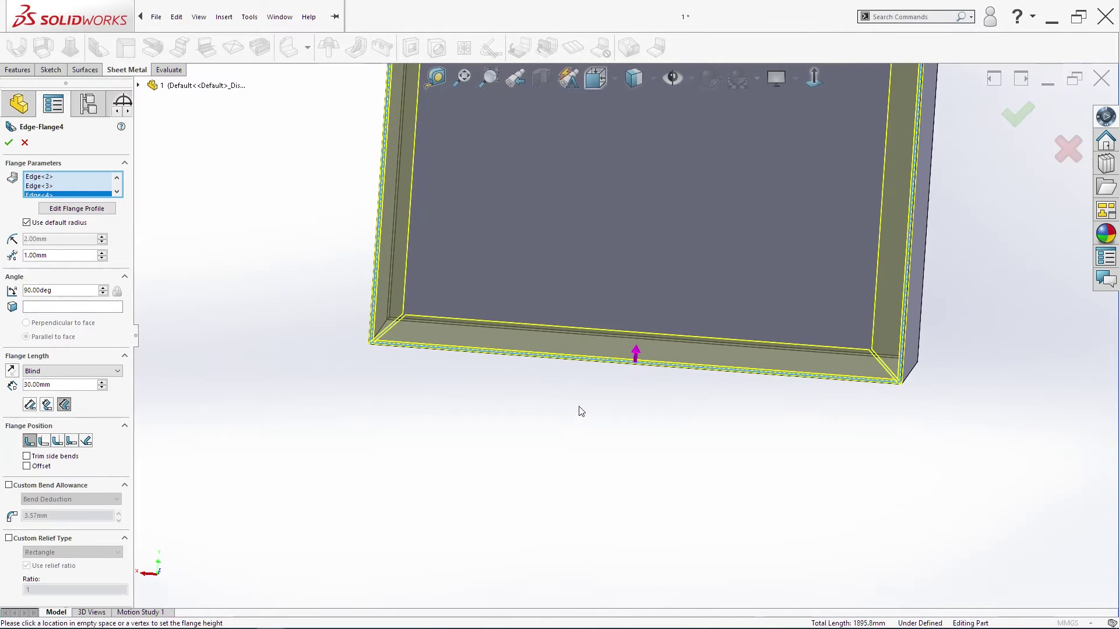
- Set the rim flange's length to 20 mm and create it
scroll(630, 334, up, 5)
scroll(627, 274, up, 5)
scroll(636, 208, down, 9)
middle_drag(615, 323, 594, 299)
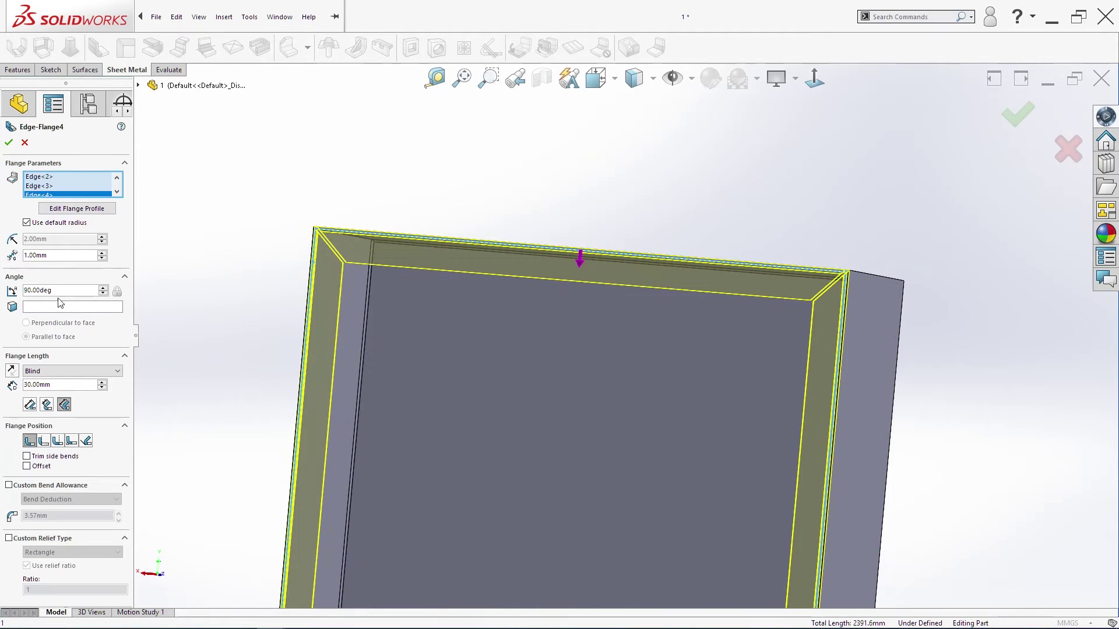
text(20)
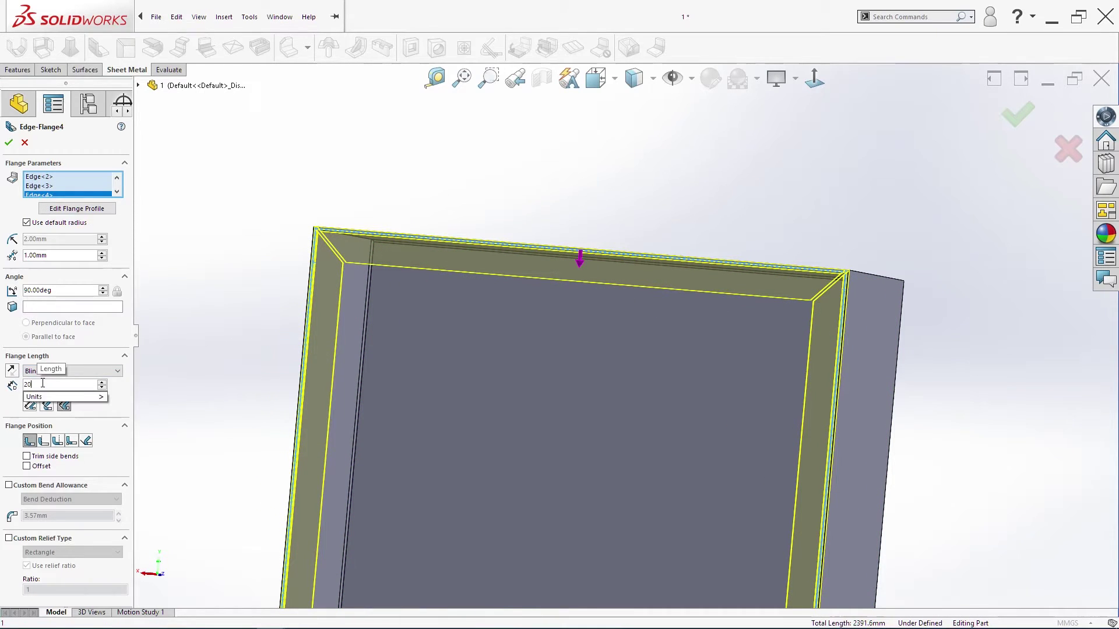
key(Return)
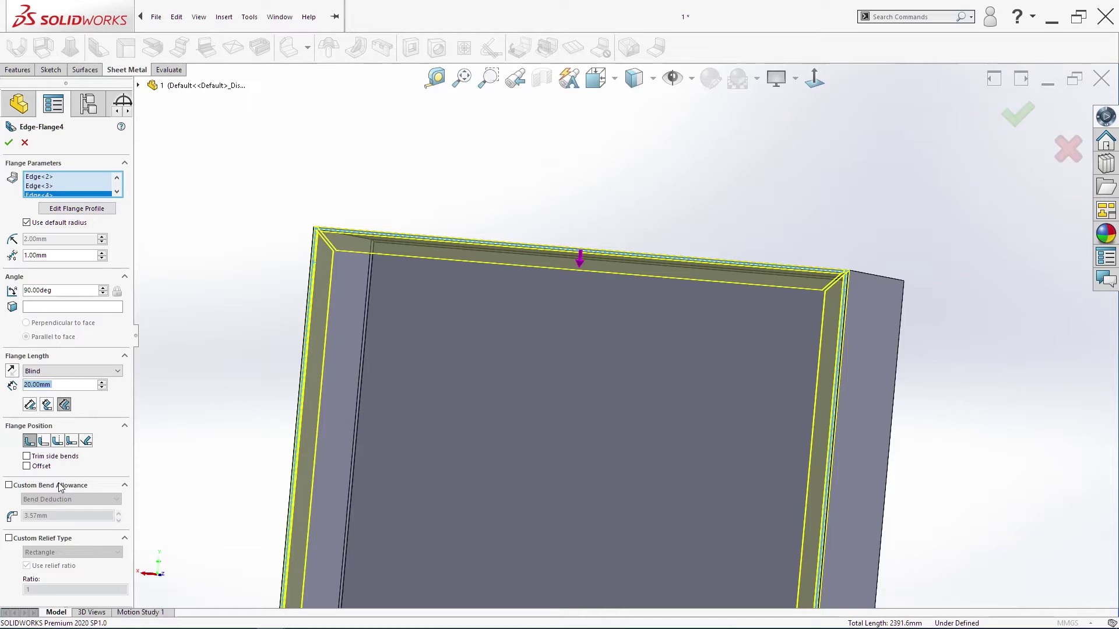
click(8, 143)
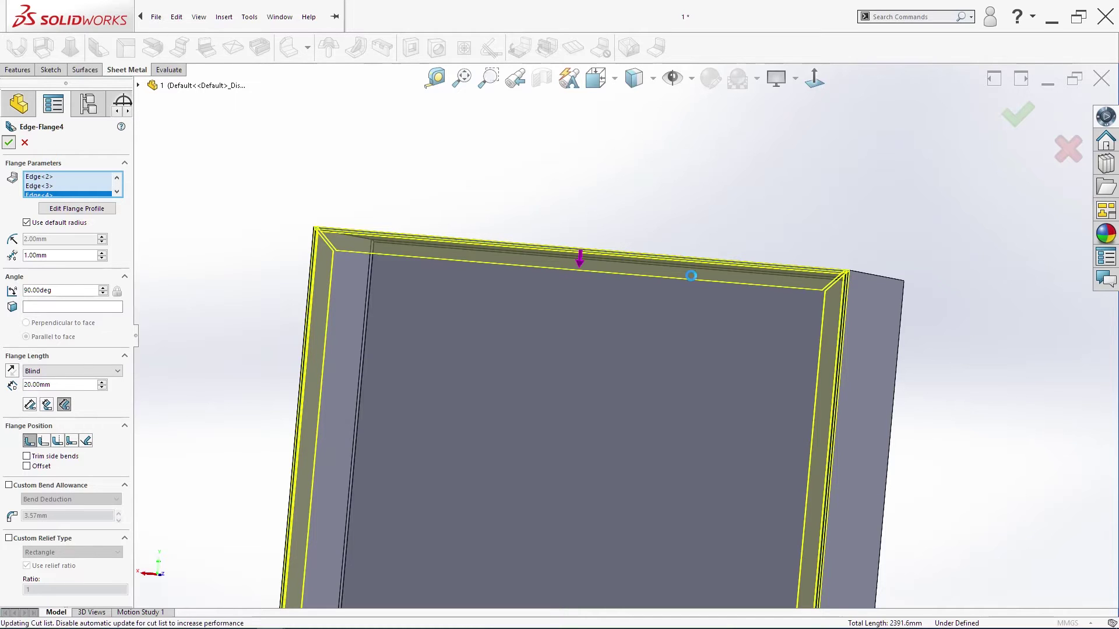
- Start another edge flange on the inner edge of the upper rim lip with a blind length of 20 mm
key(space)
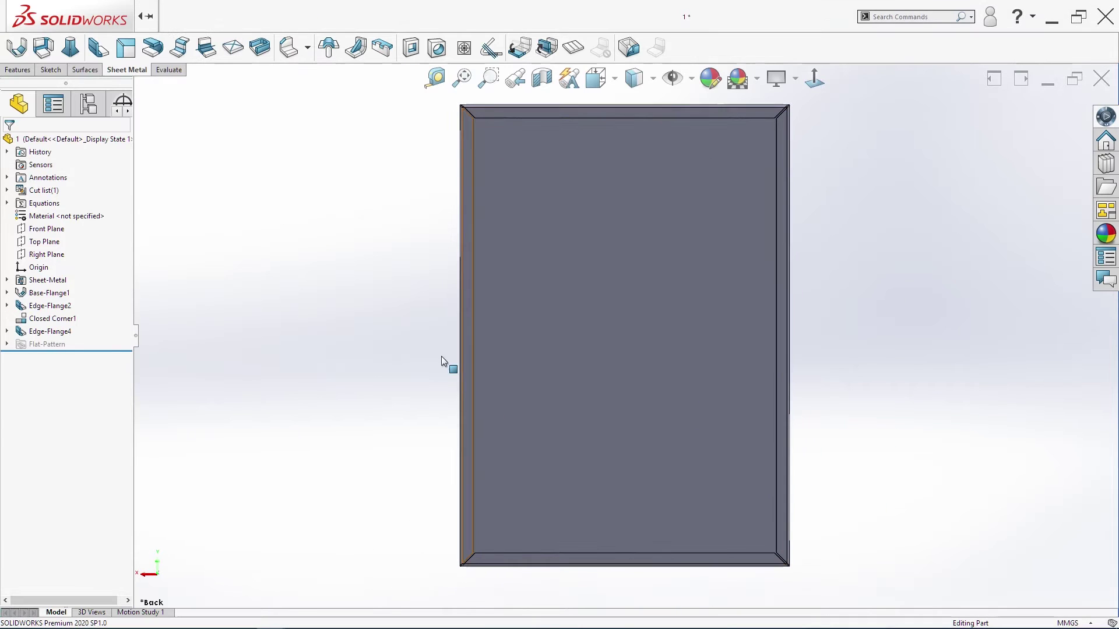
scroll(692, 141, down, 8)
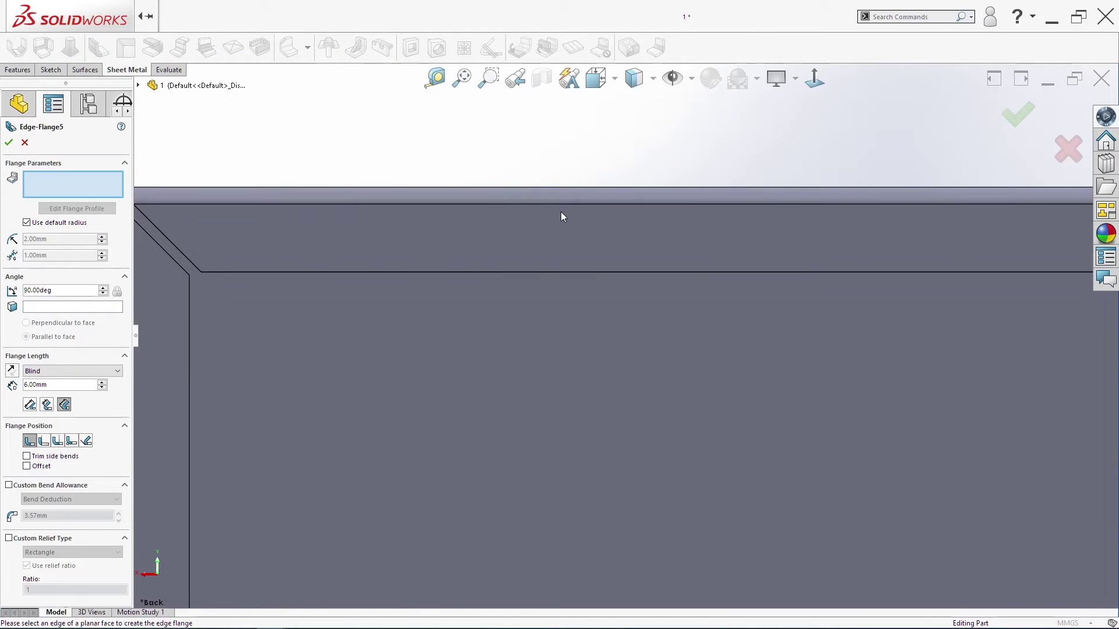
click(515, 271)
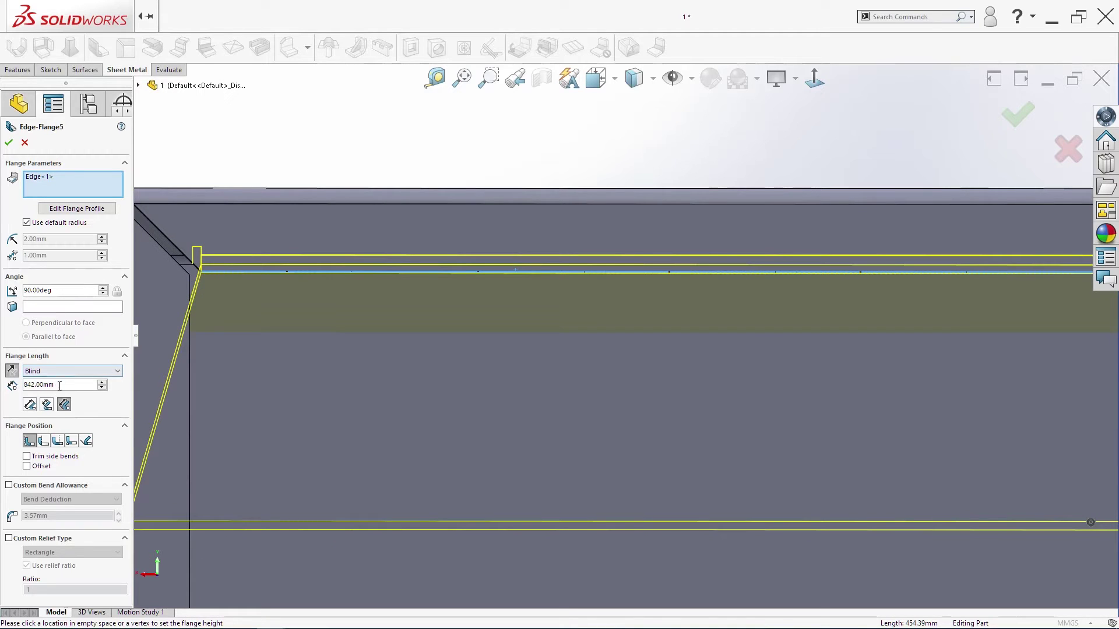
text(20)
key(Return)
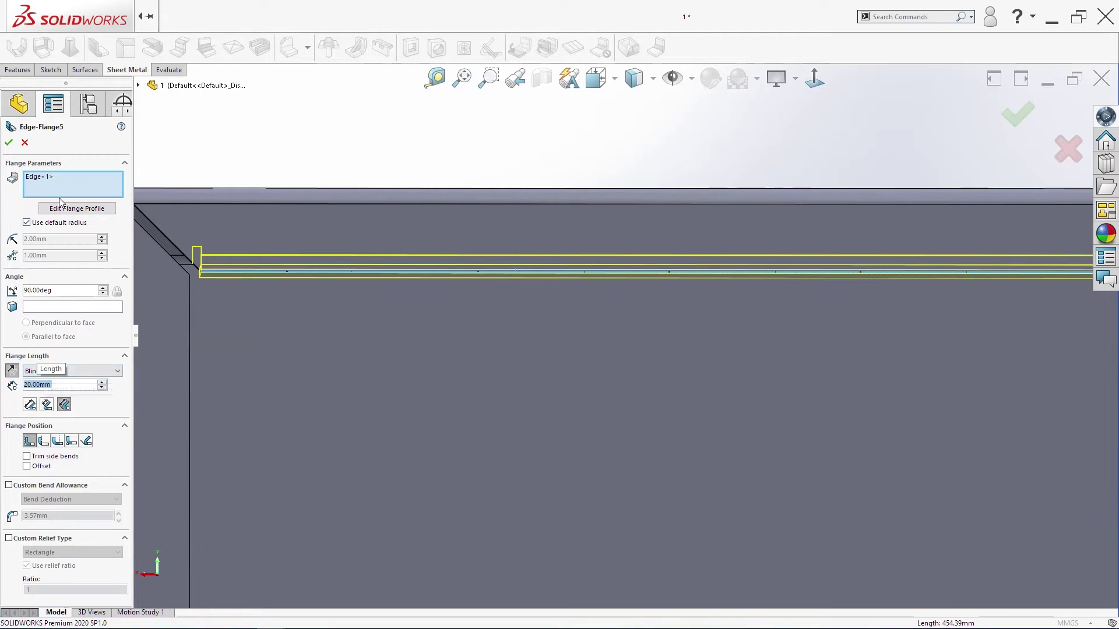
- Add the inner edges of the other three rim lips to the flange and create it
click(189, 323)
scroll(451, 383, up, 5)
scroll(816, 327, up, 3)
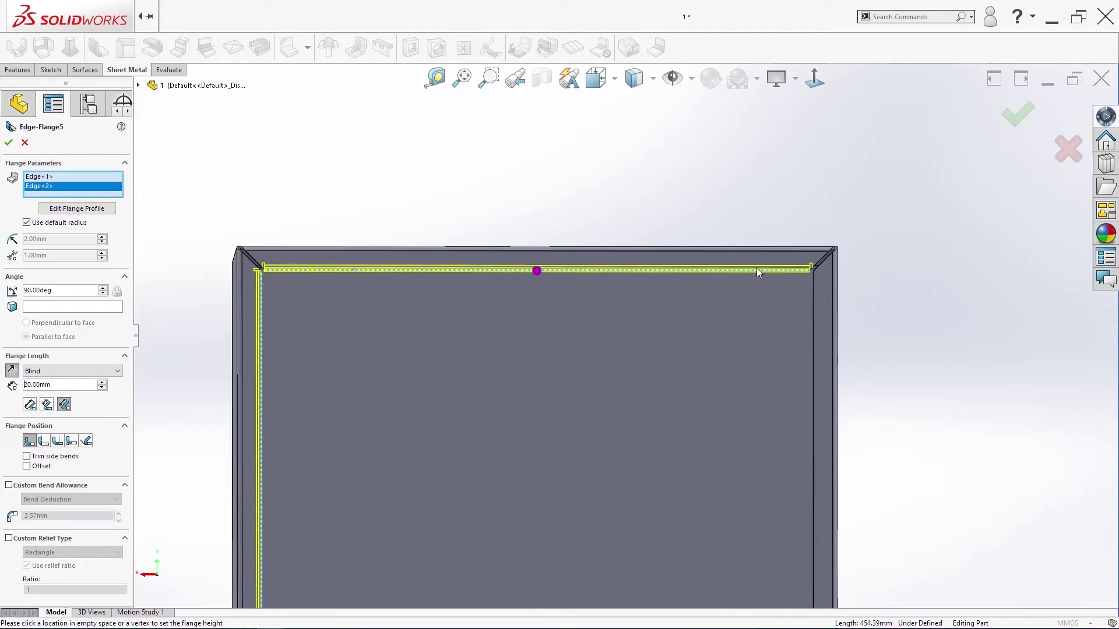
scroll(757, 267, down, 5)
click(752, 324)
scroll(659, 376, up, 6)
scroll(549, 442, down, 8)
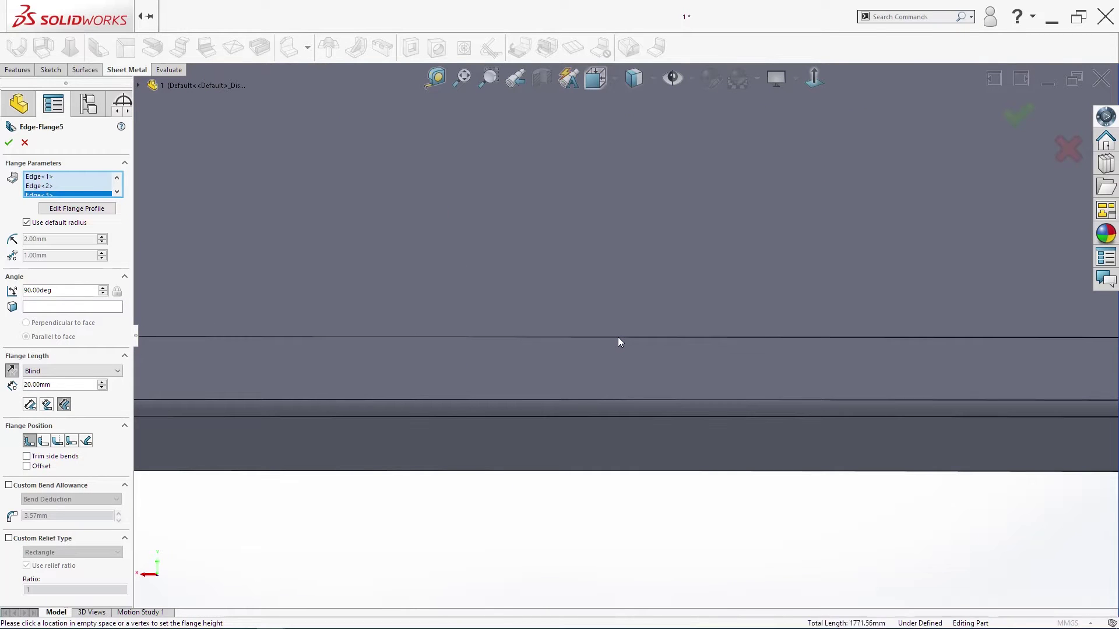
click(618, 338)
scroll(604, 362, up, 6)
middle_drag(563, 334, 607, 304)
click(1003, 111)
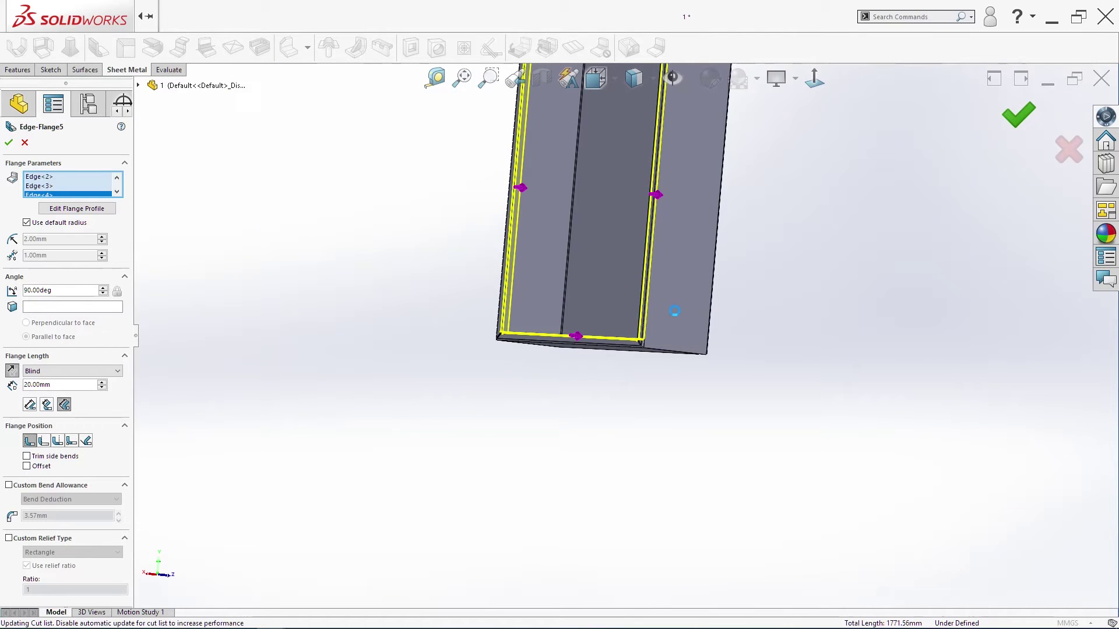
- Edit the last edge flange and reverse the direction of its length
scroll(635, 305, down, 3)
scroll(641, 350, down, 3)
middle_drag(648, 367, 654, 472)
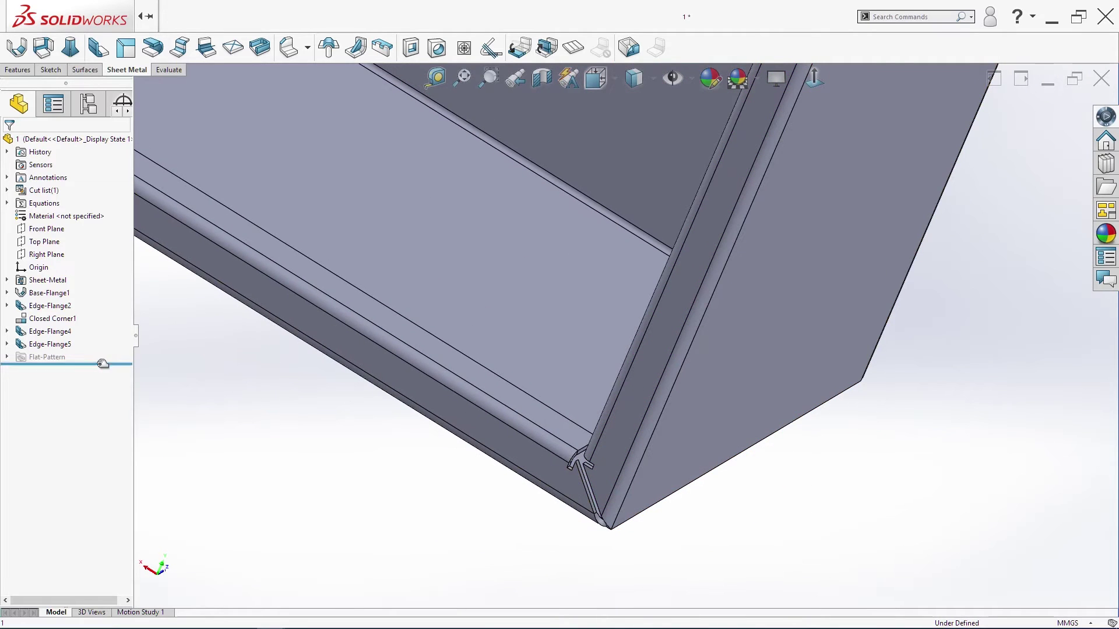
click(63, 345)
right_click(65, 347)
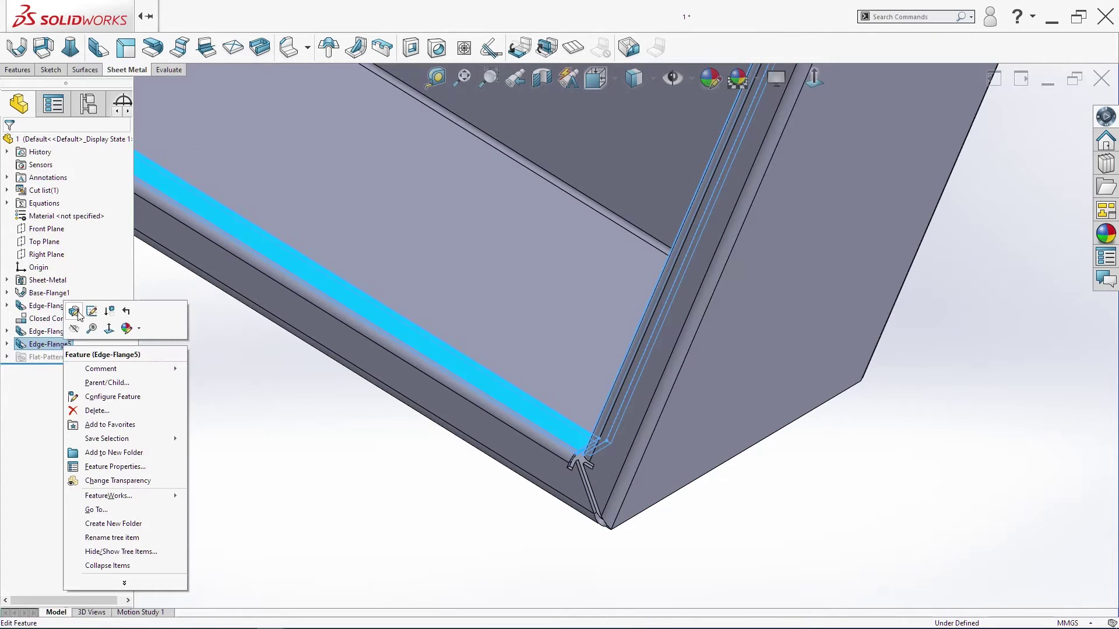
click(76, 312)
click(16, 373)
middle_drag(480, 456, 262, 443)
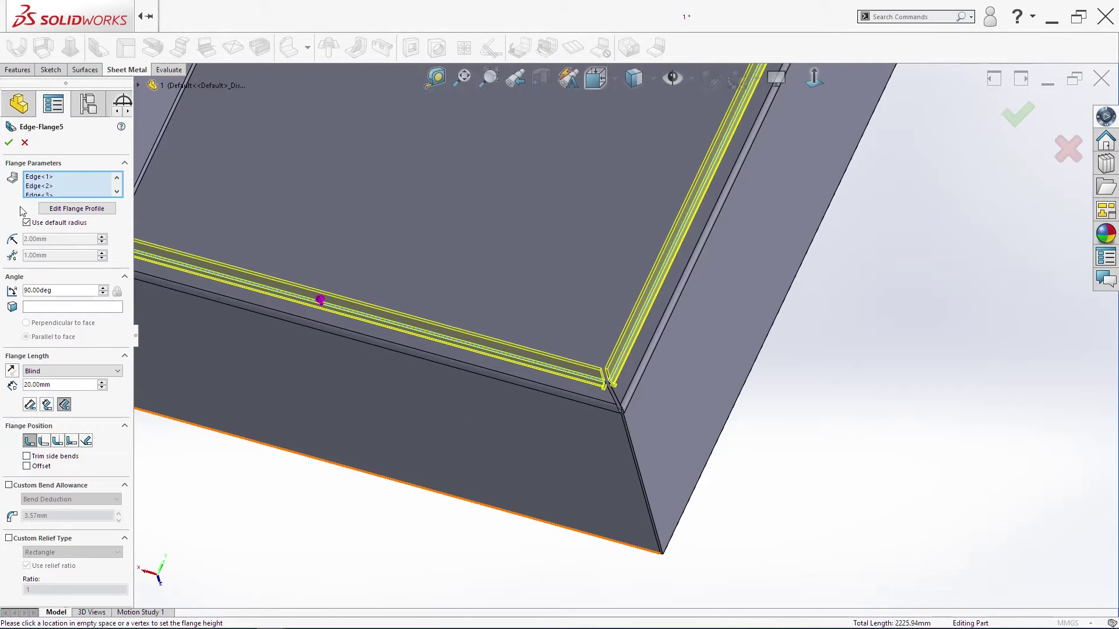
- Enable a custom relief type for the flange and try the Tear and Obround reliefs, checking the Obround preview at the corner
click(48, 540)
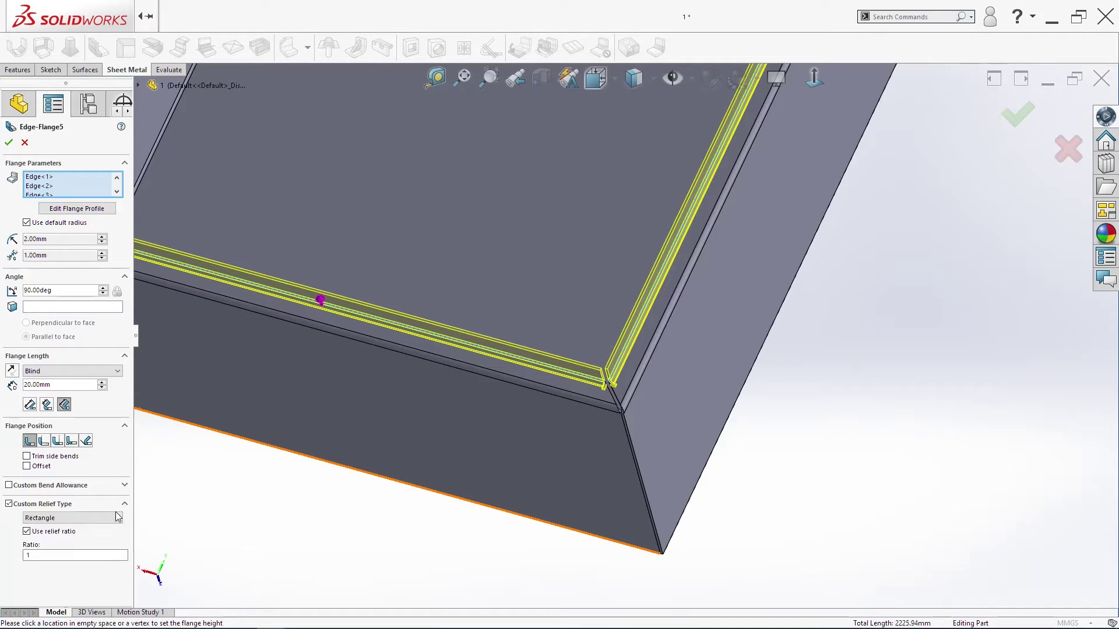
click(100, 543)
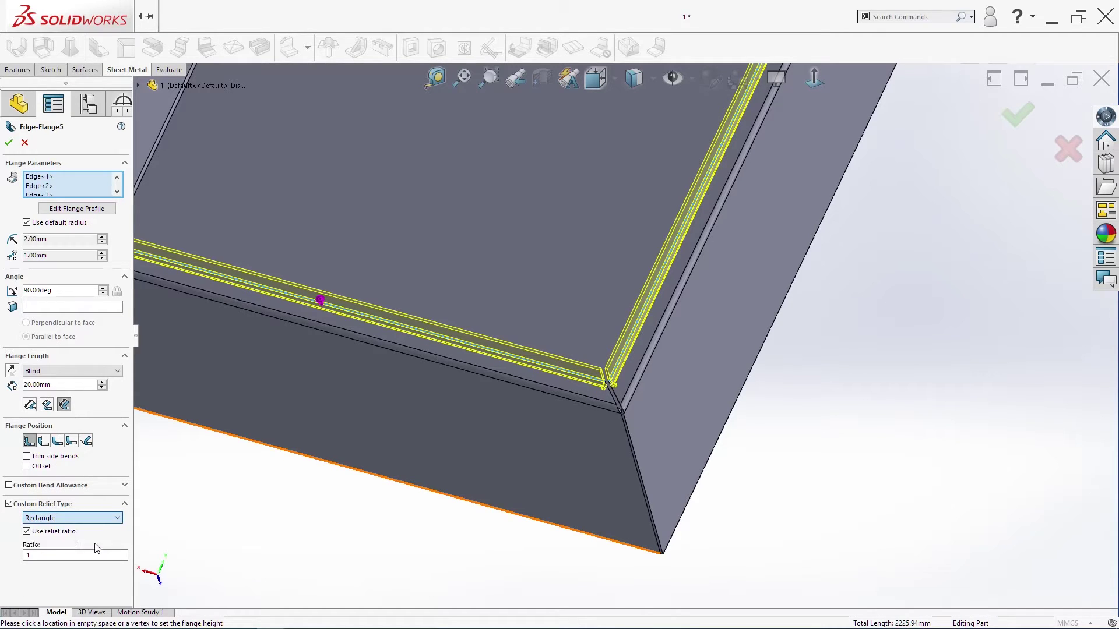
click(105, 519)
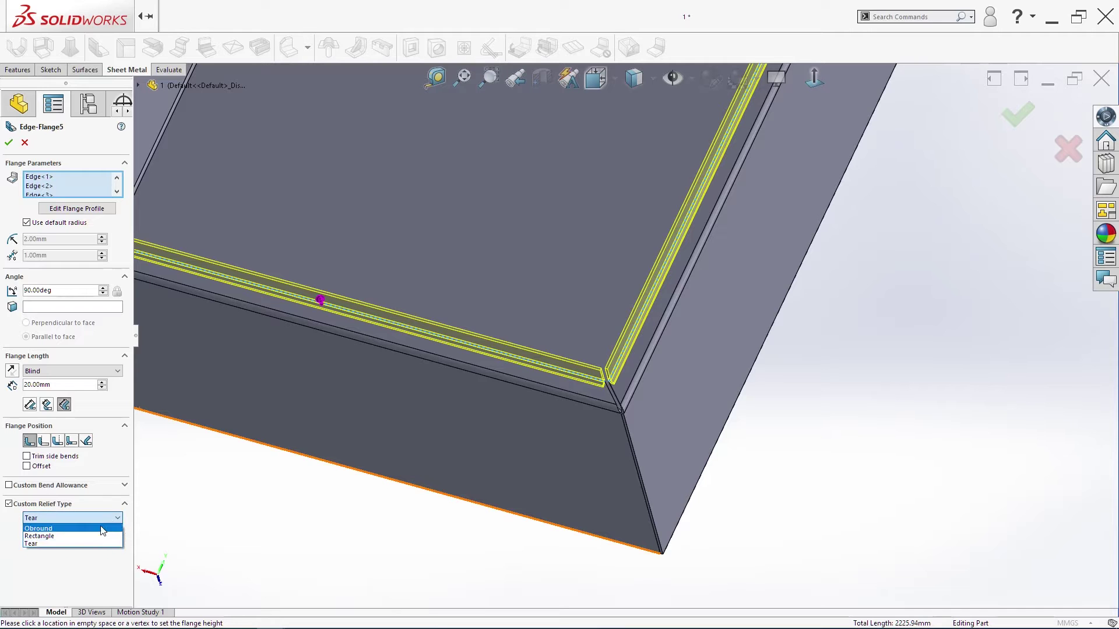
click(103, 528)
scroll(603, 386, down, 5)
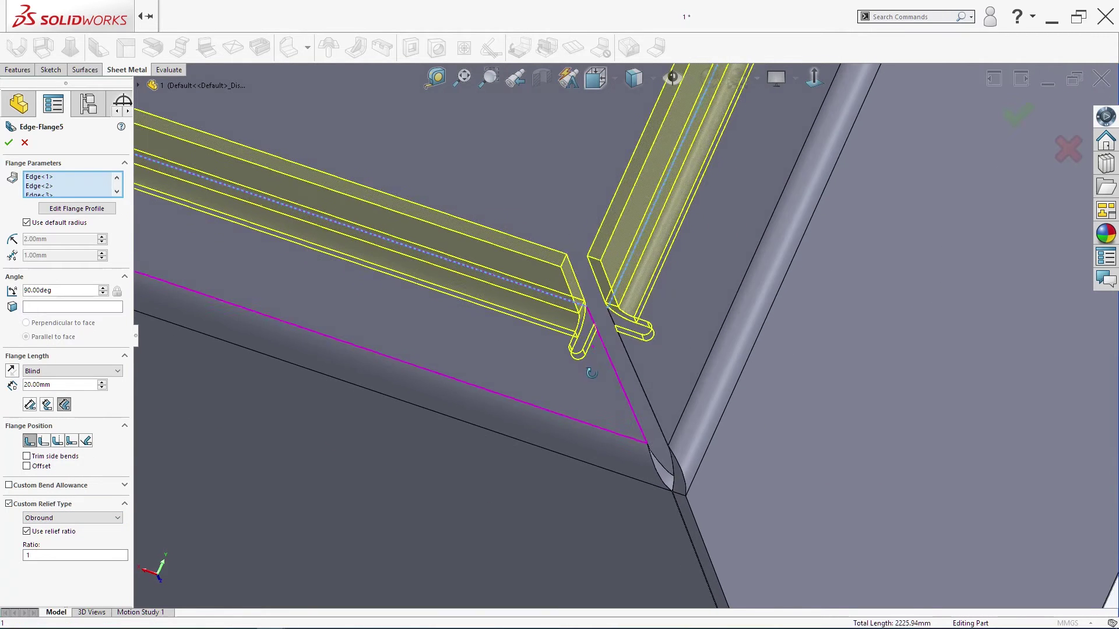
scroll(591, 373, down, 3)
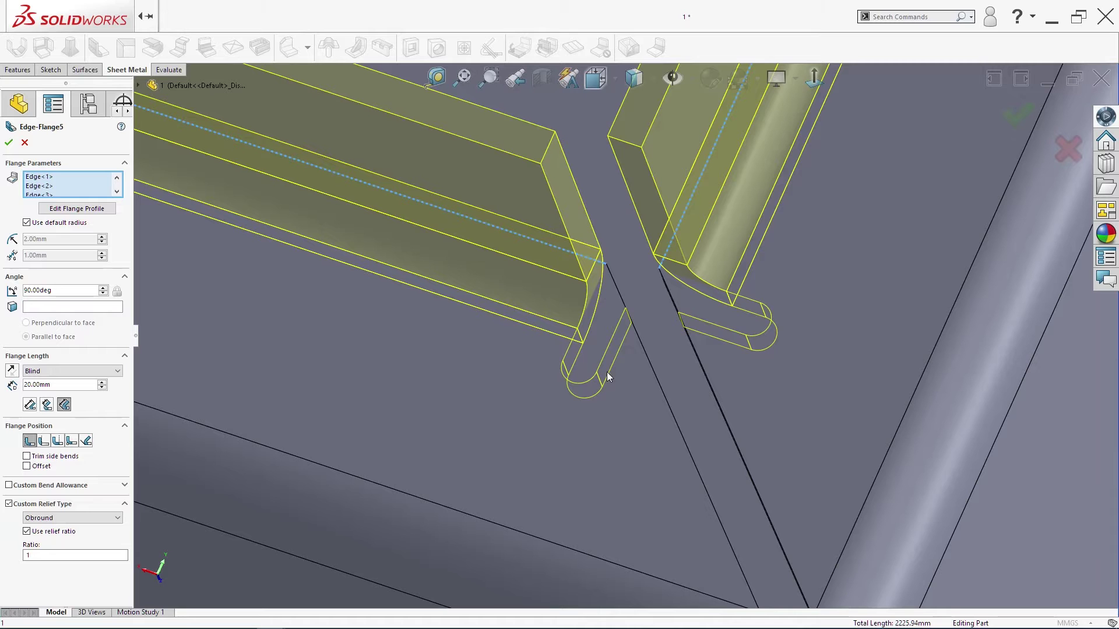
- Set the custom relief type to Rectangle with a relief ratio of 1 and apply the flange changes
click(86, 536)
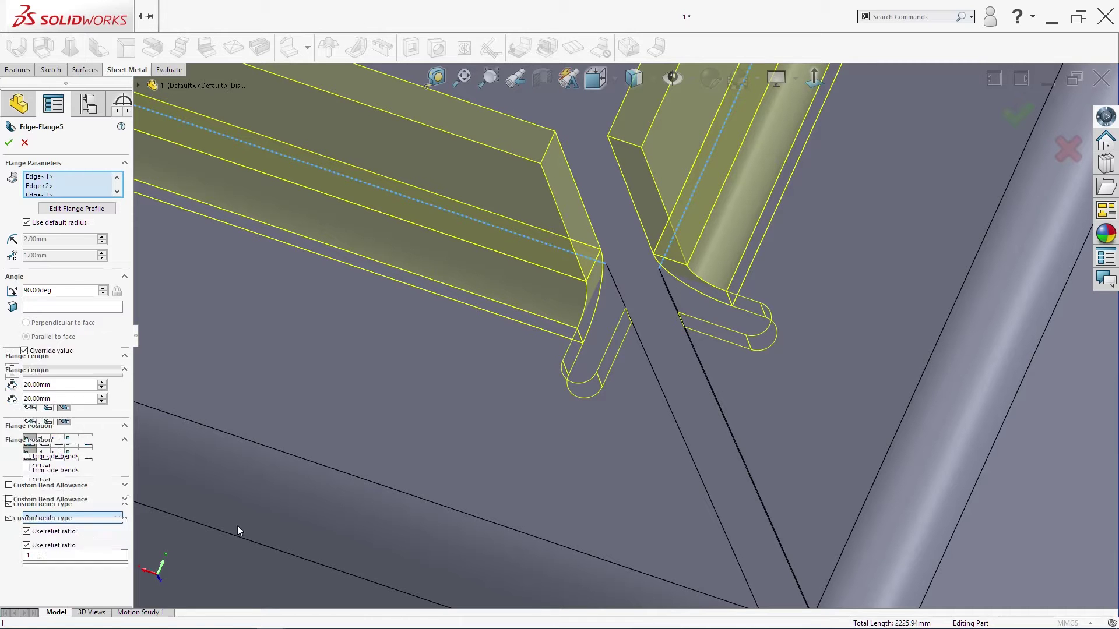
scroll(533, 373, up, 10)
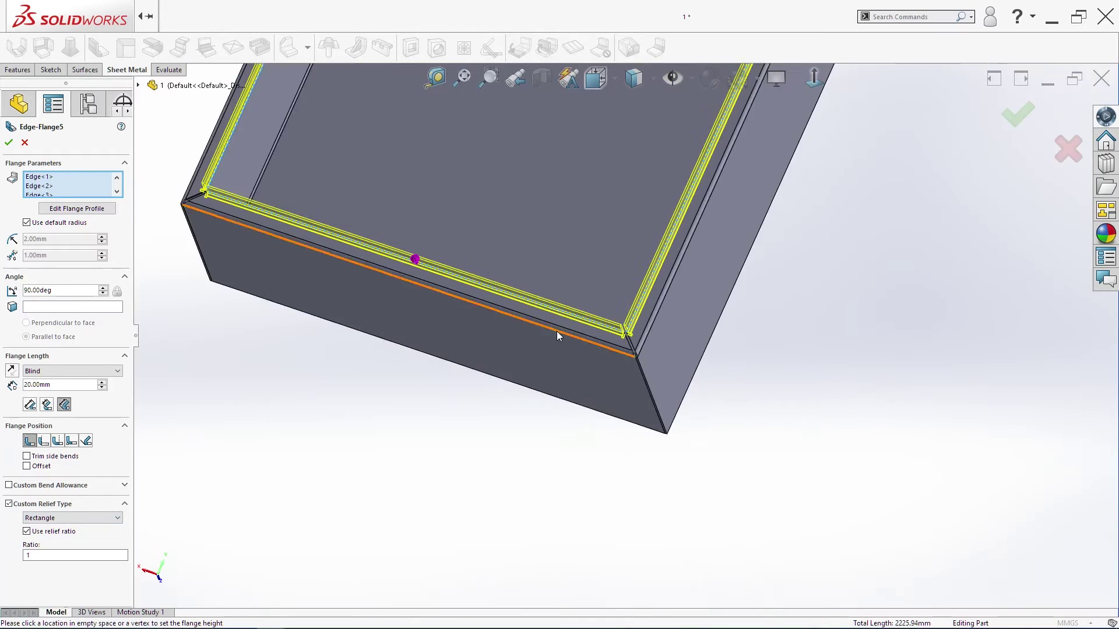
scroll(683, 360, down, 8)
scroll(977, 382, up, 3)
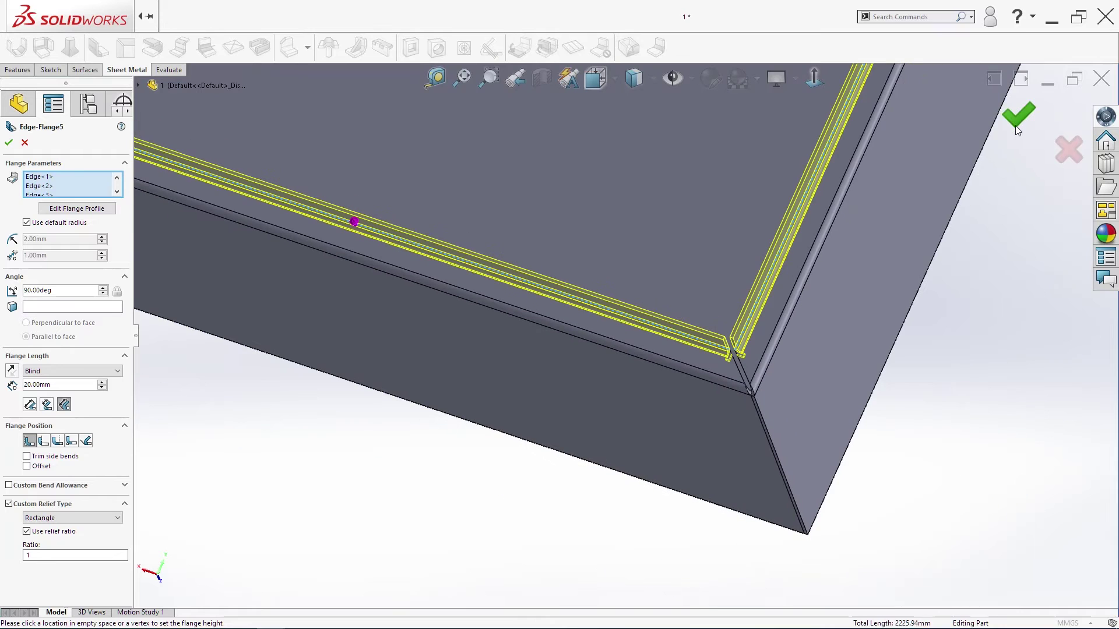
scroll(685, 416, down, 5)
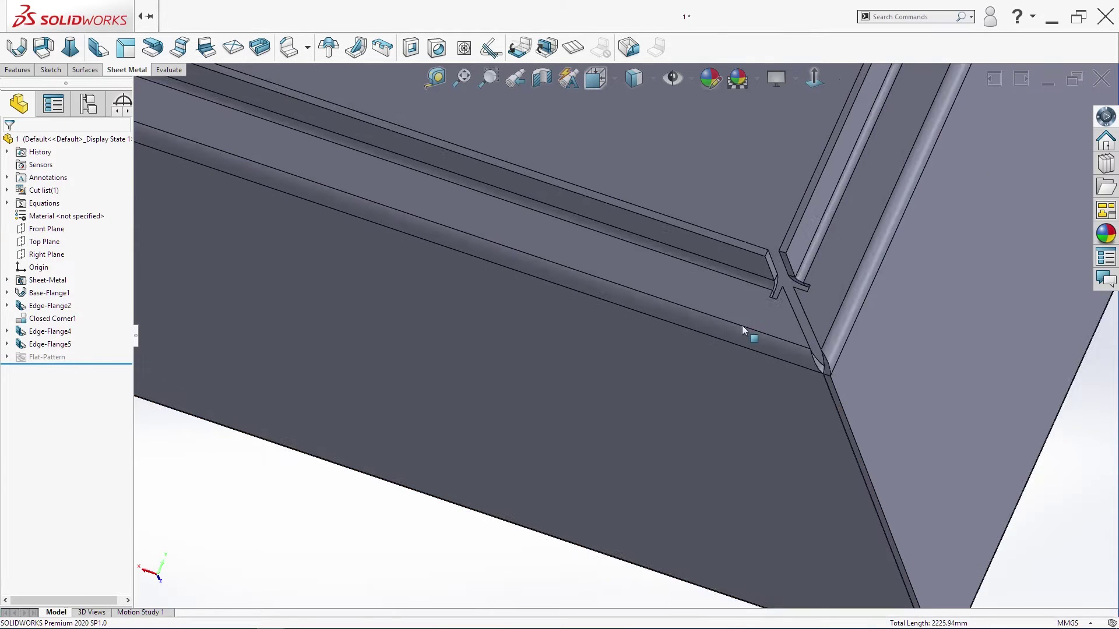
- Measure the short edge of the rectangular relief cut at the lip corner
key(m)
click(768, 285)
click(798, 383)
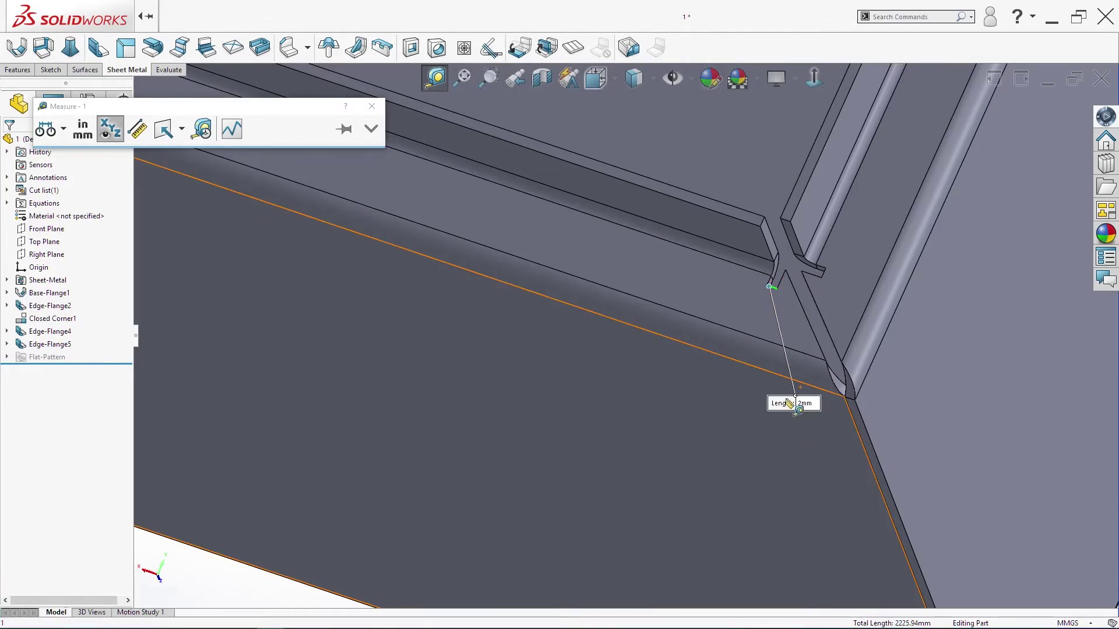
- Close the measurement and view the whole box from the back, facing its opening
key(Escape)
scroll(629, 330, up, 10)
key(space)
click(516, 338)
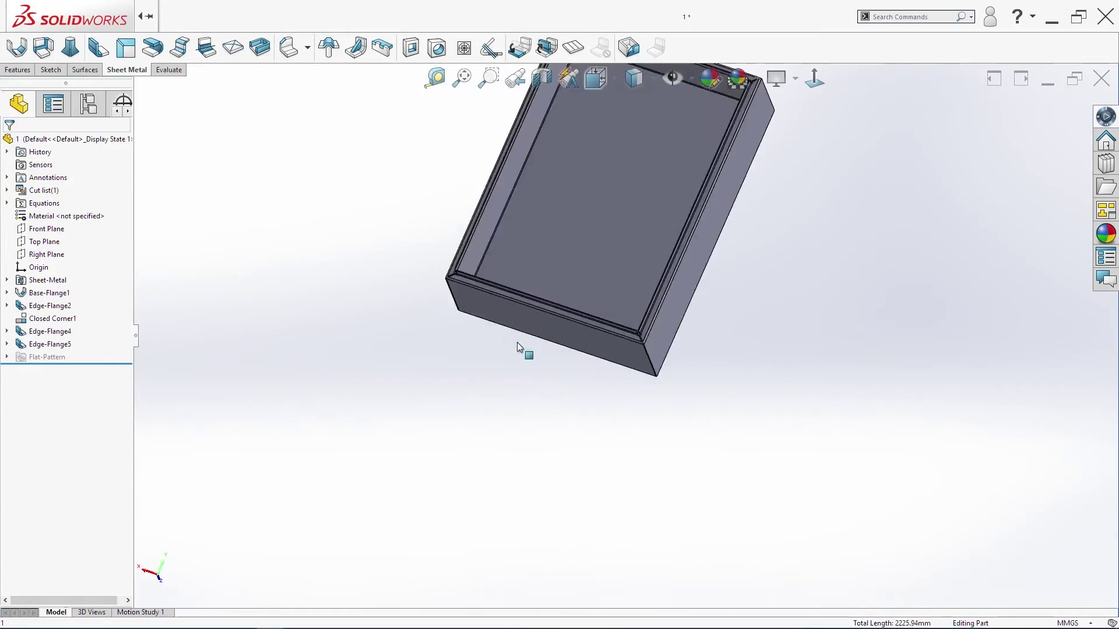
key(ctrl+1)
key(space)
click(495, 466)
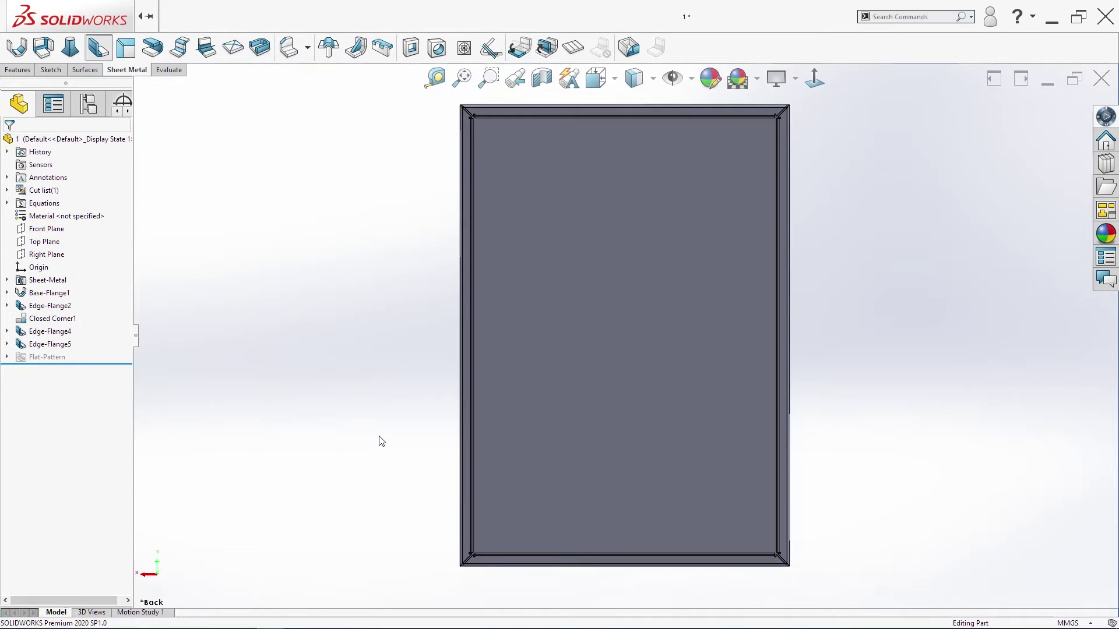
- Start an edge flange on the inner edge of the short lower lip with a length of 10 mm
scroll(628, 568, down, 5)
middle_drag(656, 538, 571, 511)
scroll(350, 503, down, 5)
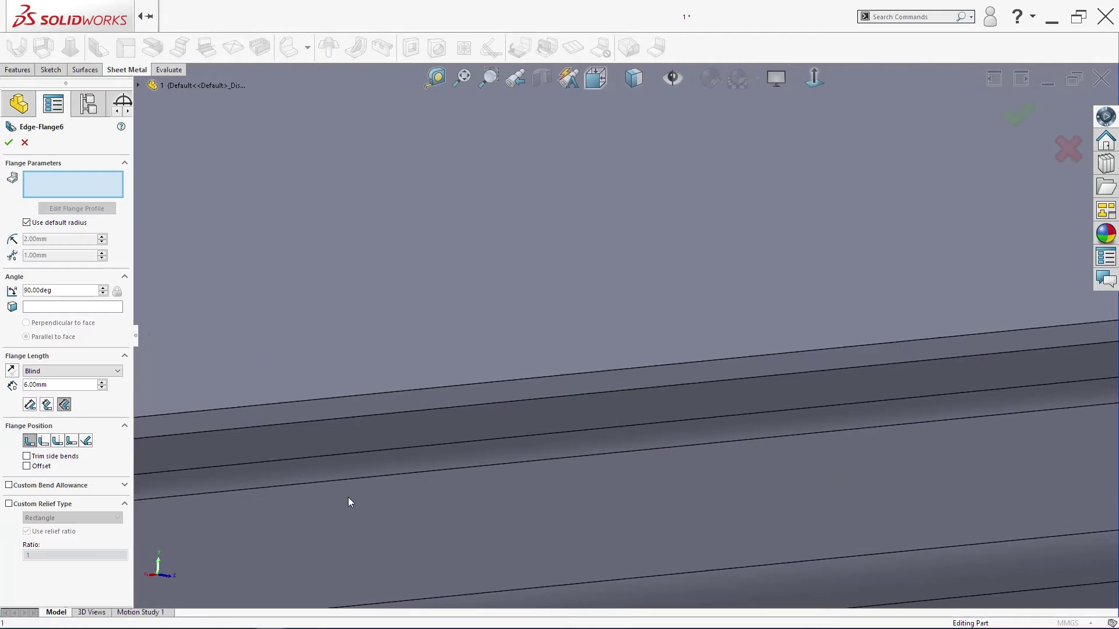
click(316, 420)
text(10)
key(Return)
scroll(589, 348, up, 5)
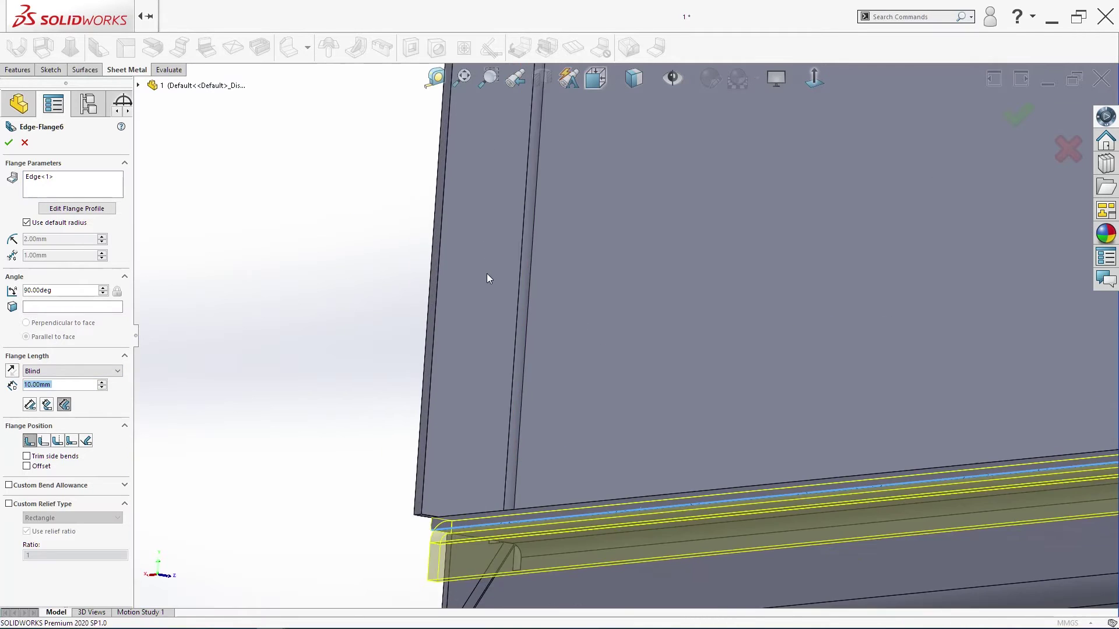
middle_drag(487, 274, 575, 234)
scroll(478, 327, up, 3)
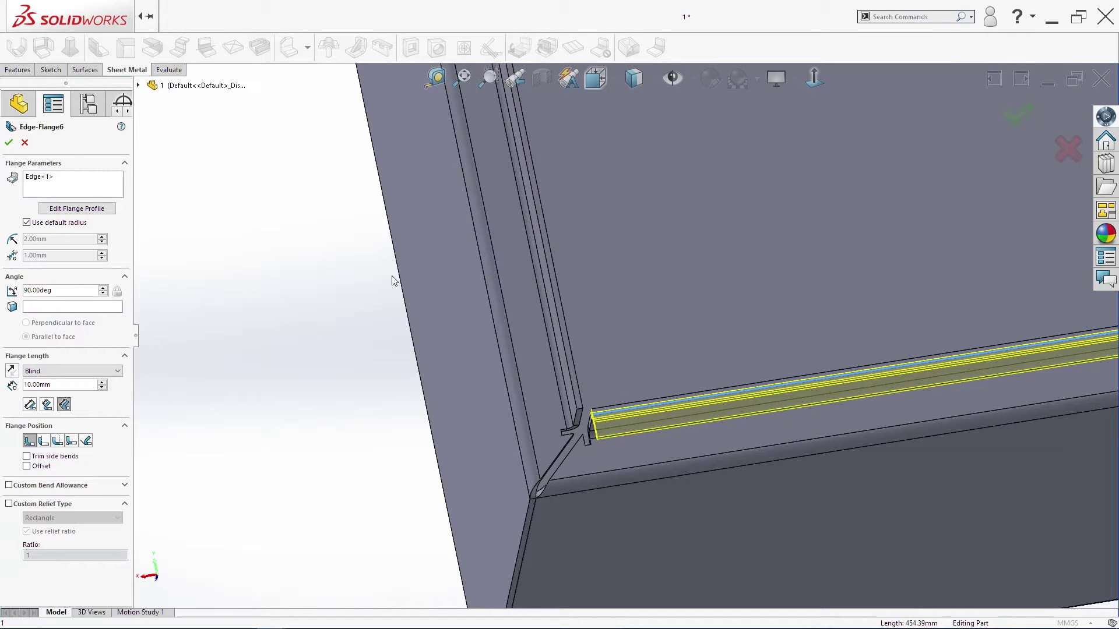
- Add the matching inner lip edges on the other three sides of the opening to the edge flange
click(67, 198)
click(566, 350)
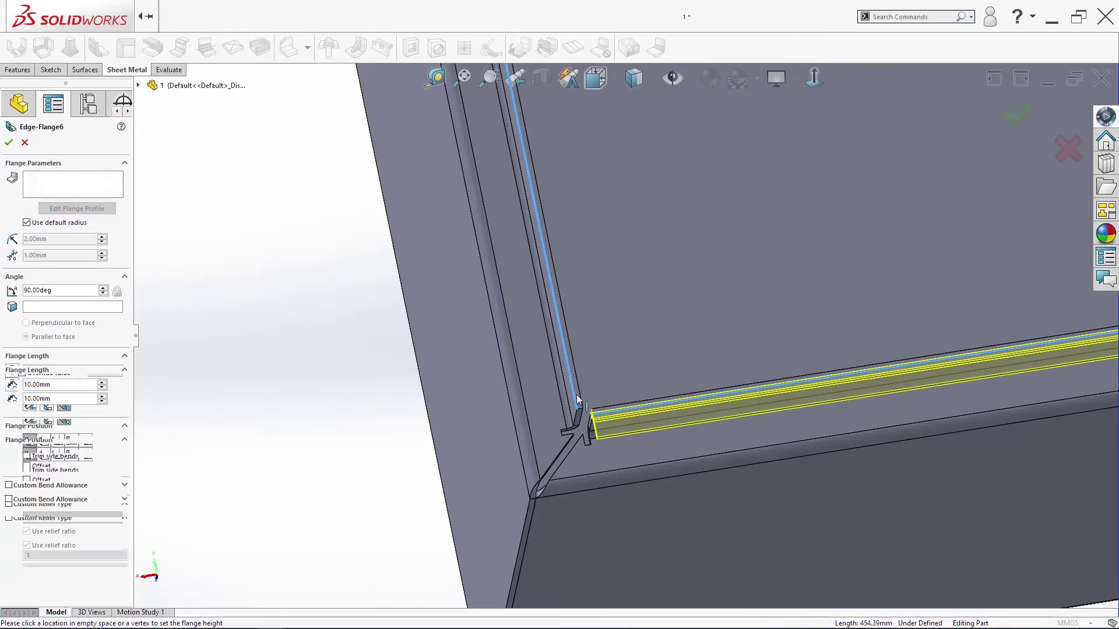
scroll(576, 394, up, 5)
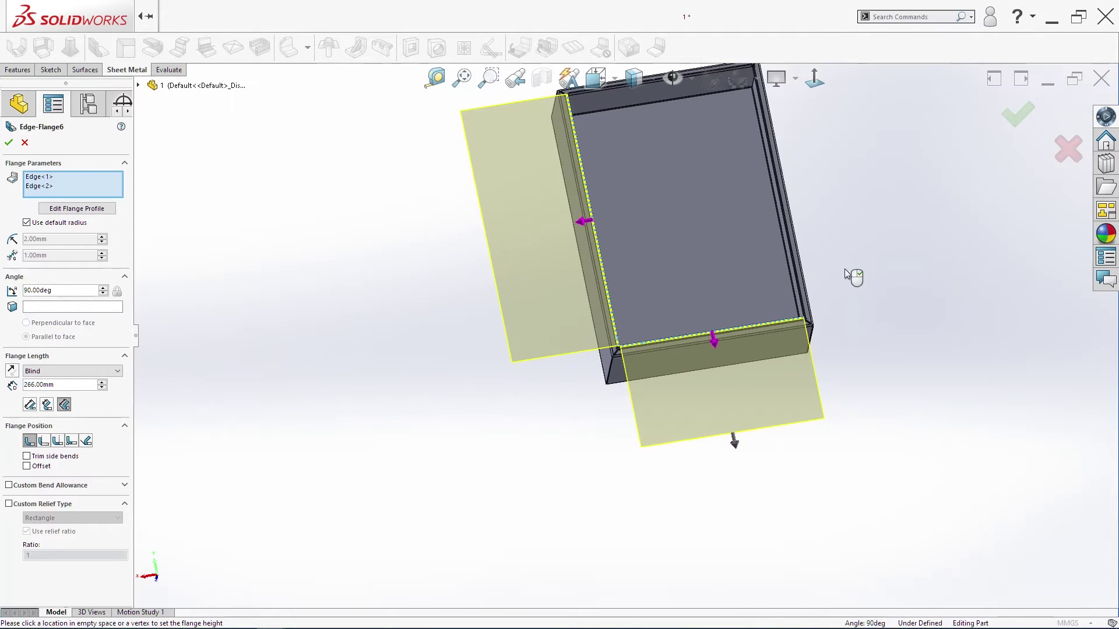
scroll(735, 324, down, 10)
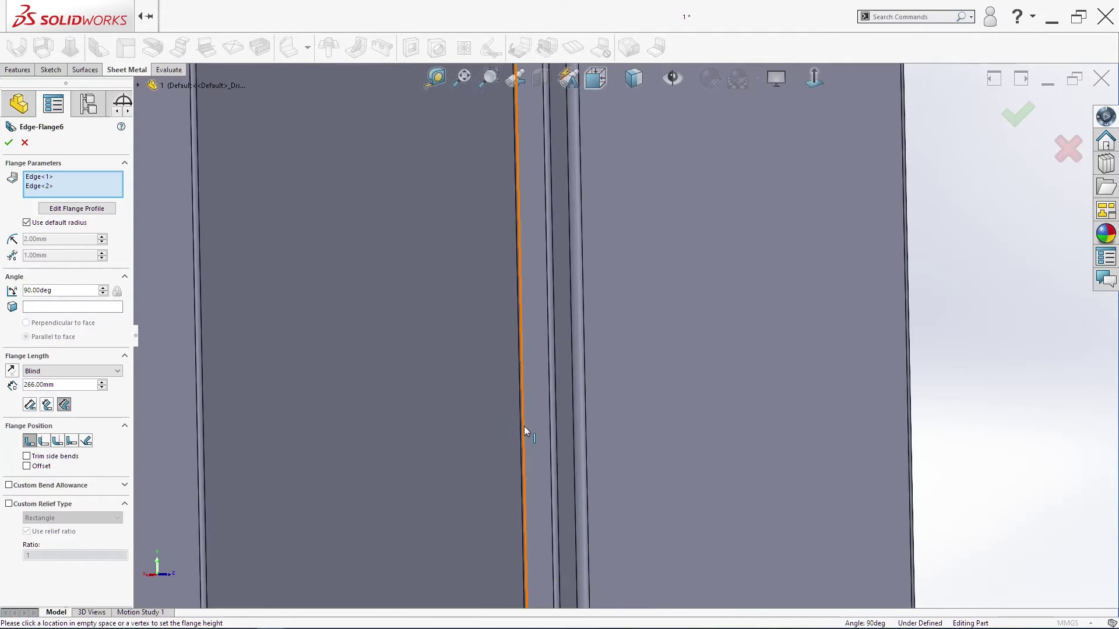
click(524, 431)
scroll(513, 408, up, 6)
scroll(568, 200, down, 3)
scroll(570, 204, down, 6)
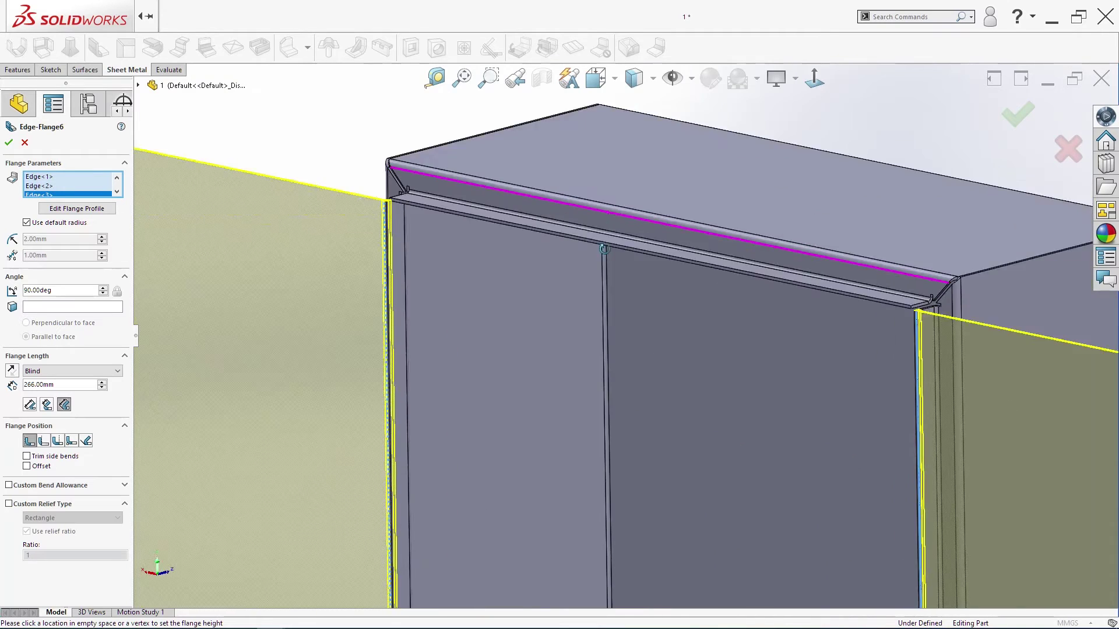
click(568, 264)
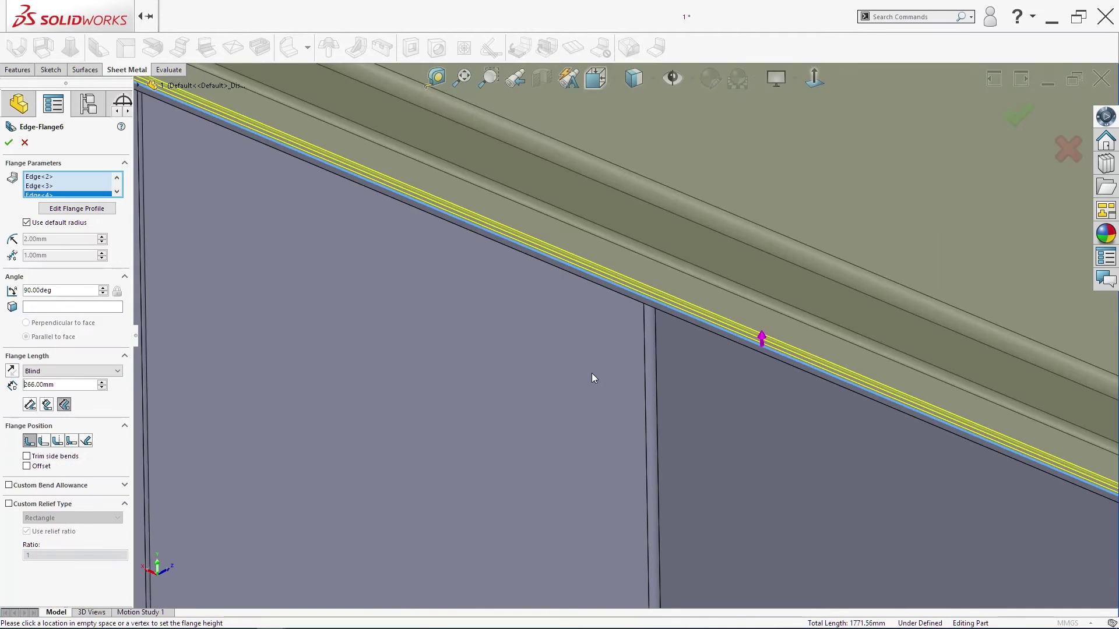
- Set the length of the four-sided edge flange to 10 mm and apply it
scroll(592, 373, up, 4)
text(1)
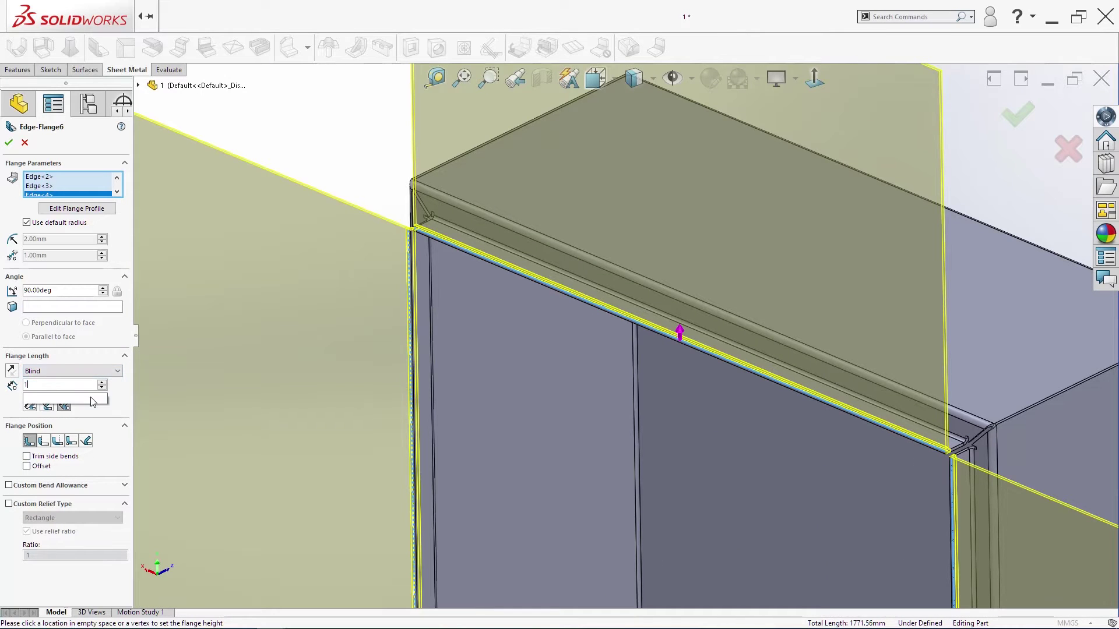
text(0)
key(Return)
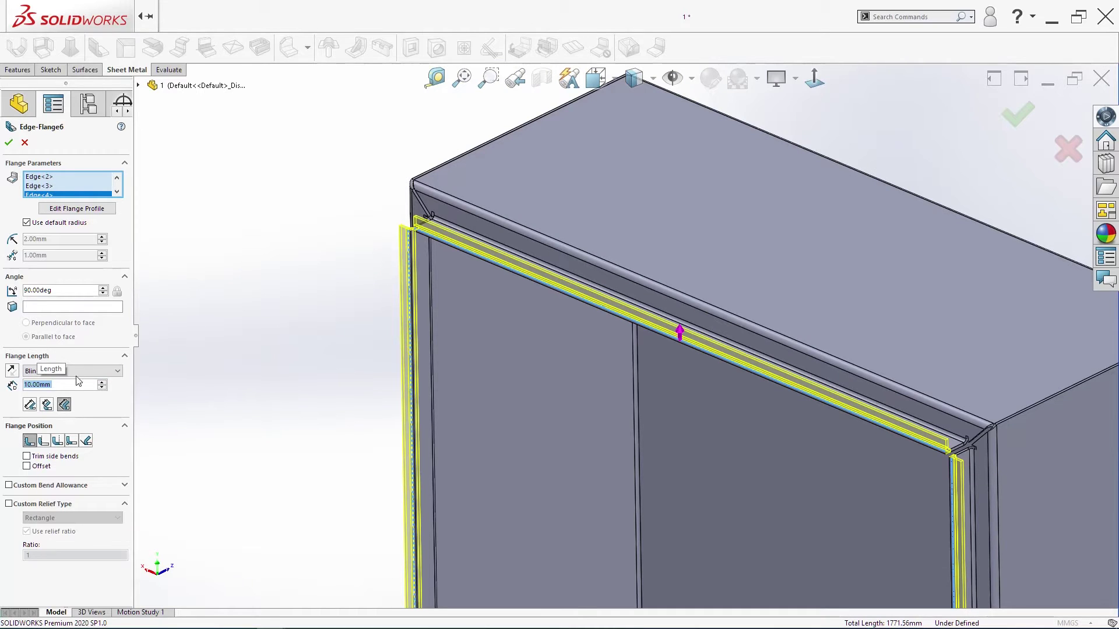
click(8, 143)
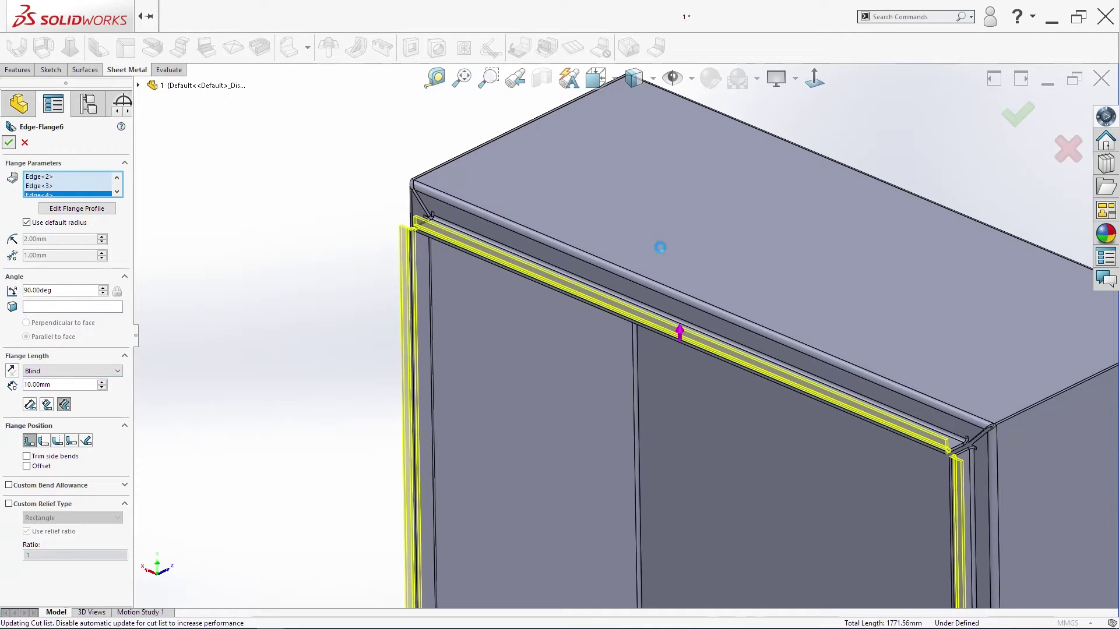
- View the box from the back and flatten the sheet metal part
scroll(667, 230, up, 5)
key(space)
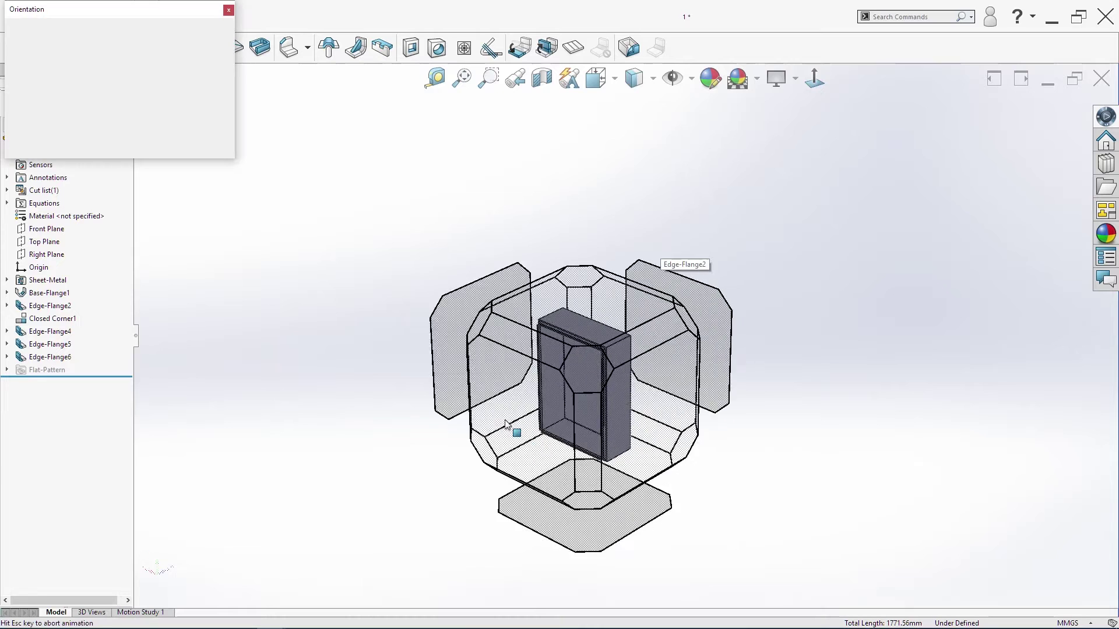
click(425, 429)
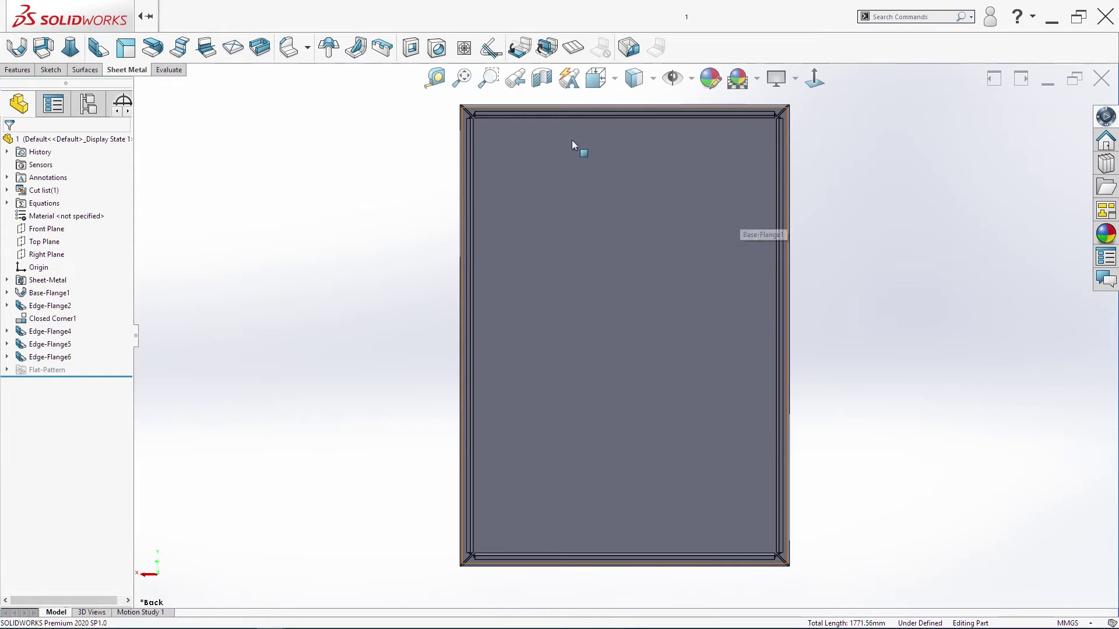
click(576, 49)
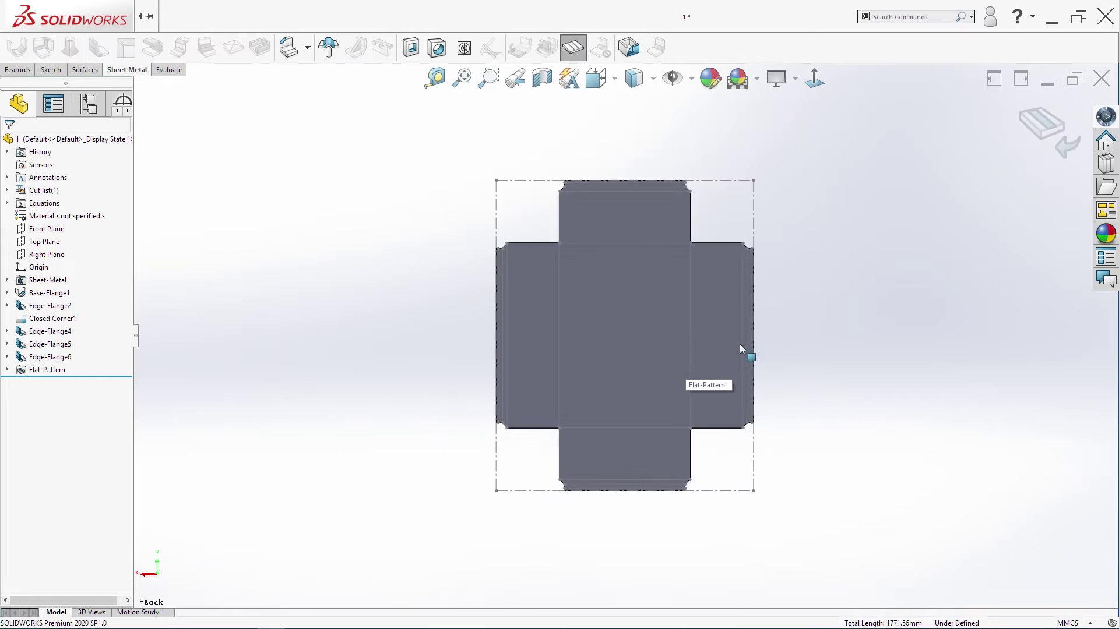
- Examine the corner notches and reliefs of the lips in the flat pattern, and return to the folded box
scroll(742, 412, down, 6)
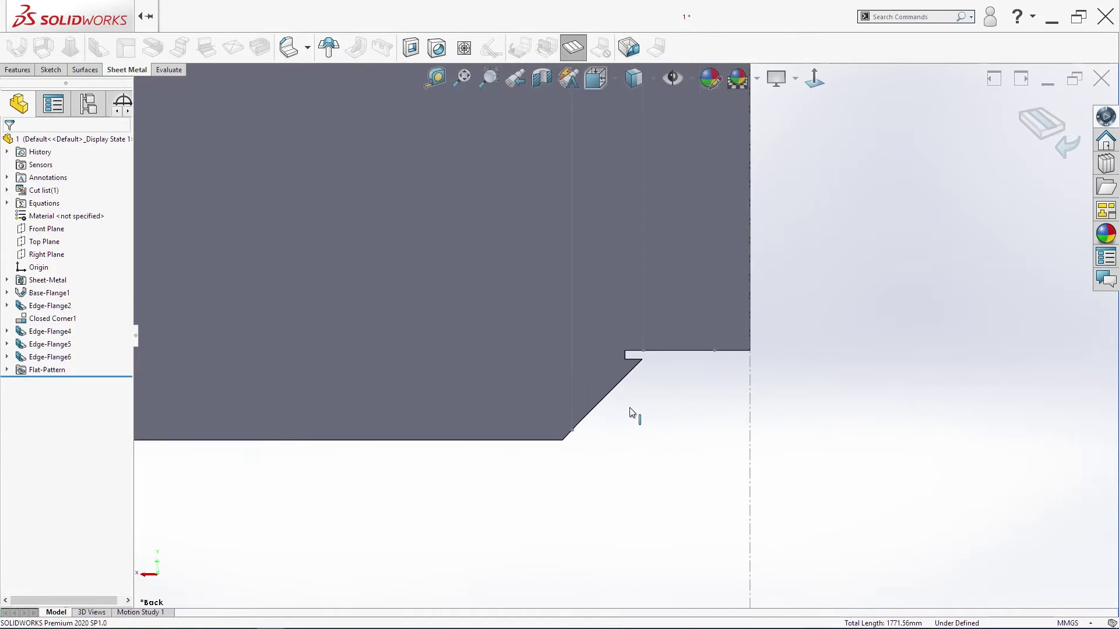
scroll(627, 414, down, 3)
scroll(619, 407, up, 8)
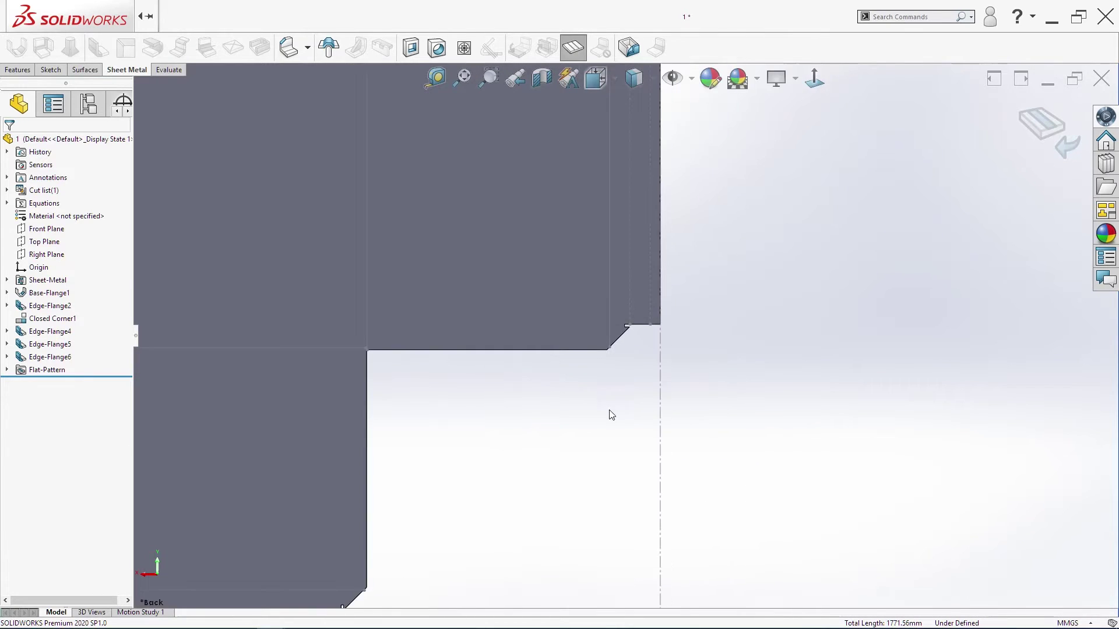
scroll(435, 299, down, 4)
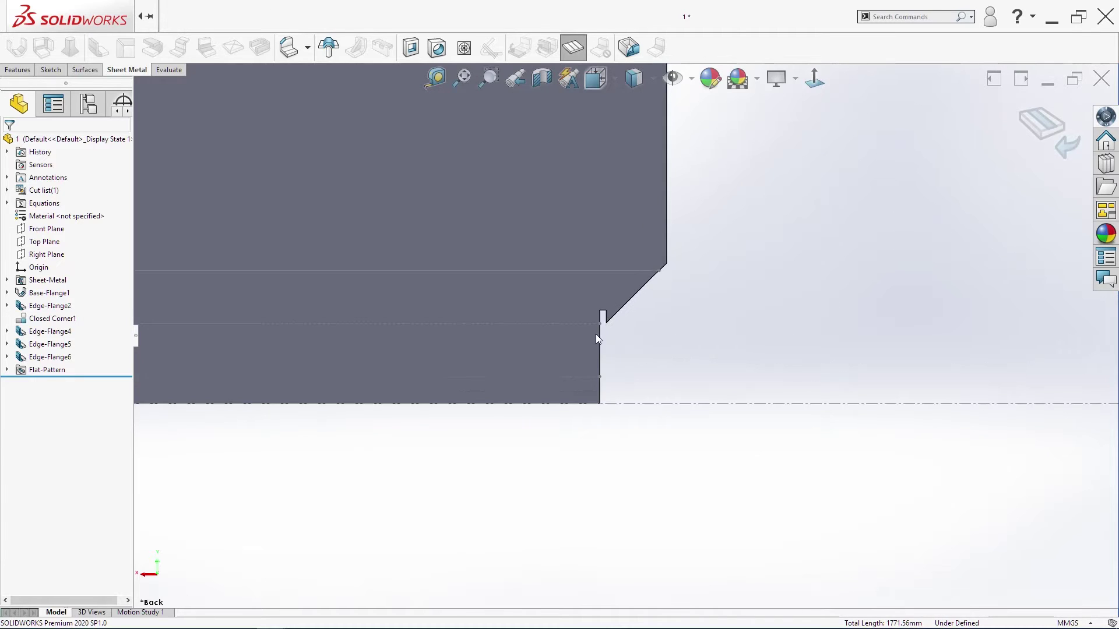
scroll(595, 355, up, 5)
scroll(593, 349, up, 5)
scroll(605, 187, down, 3)
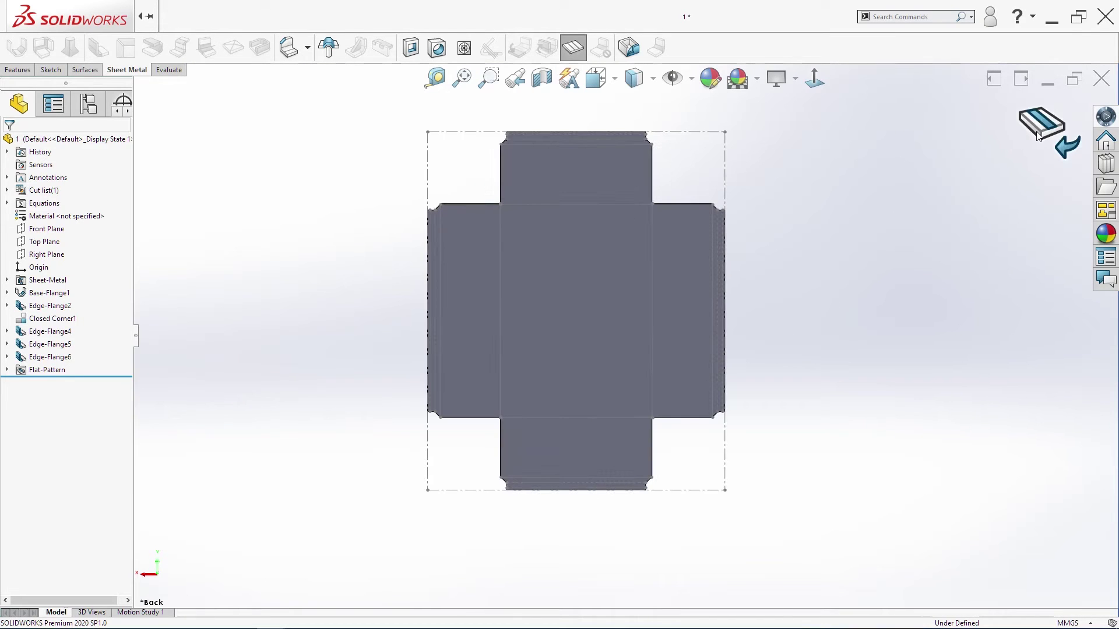
middle_drag(802, 268, 749, 279)
scroll(658, 205, down, 3)
key(ctrl+2)
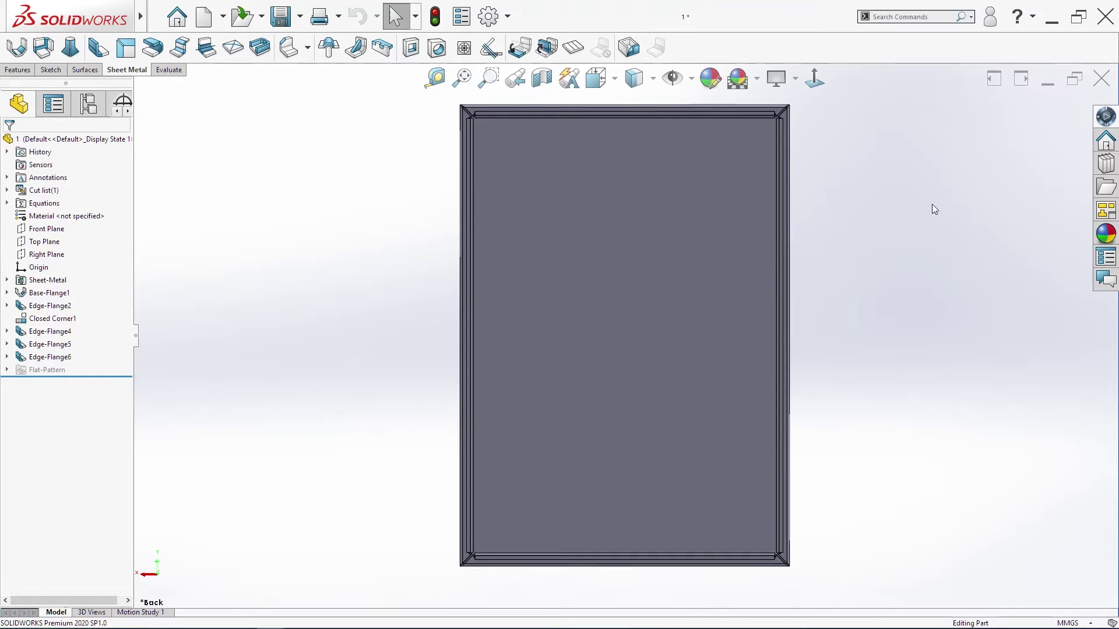
- Apply a planar section view based on the Front Plane with an offset of about -205 mm, cutting near the box opening
click(535, 85)
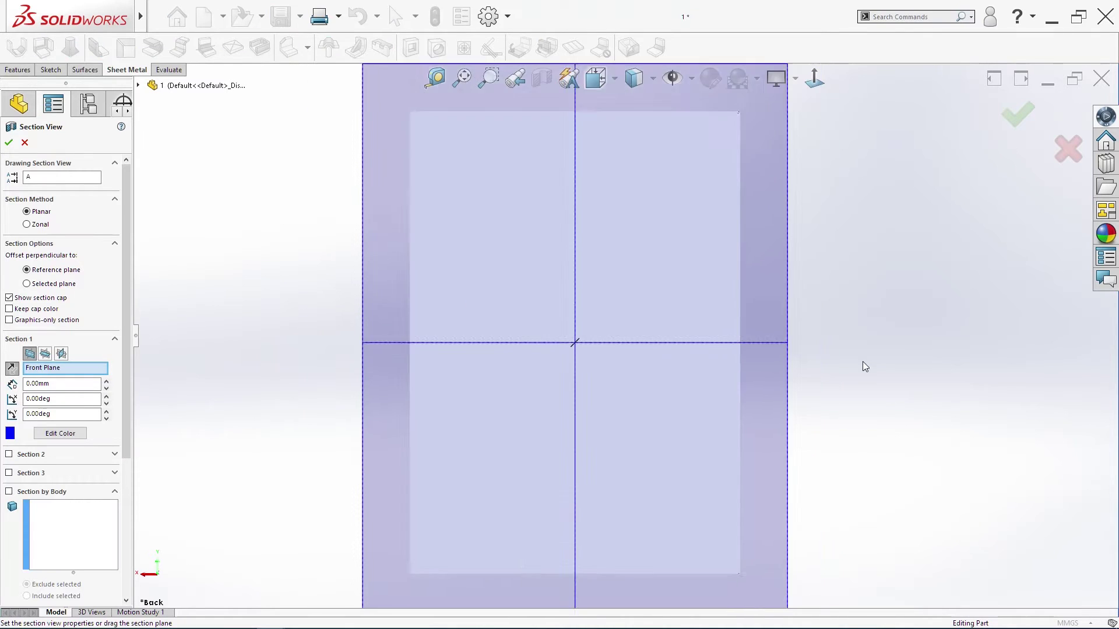
scroll(862, 361, up, 3)
middle_drag(863, 361, 775, 369)
drag(585, 341, 517, 350)
scroll(608, 285, down, 4)
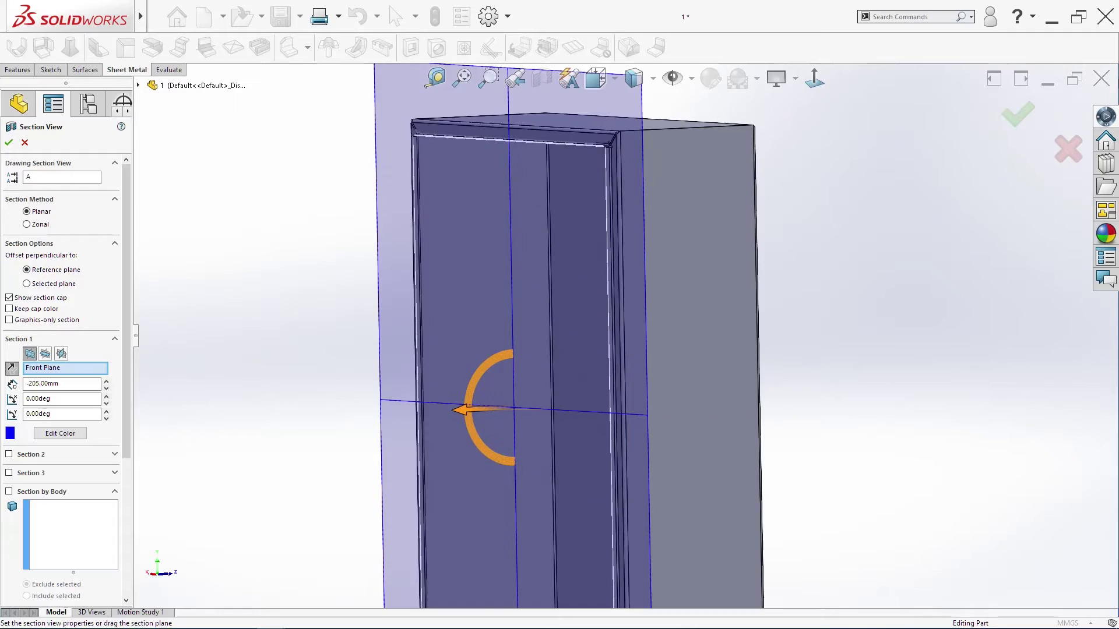
click(1020, 114)
- Open a new sketch on the lip face along the long side of the opening, viewed from the back
key(space)
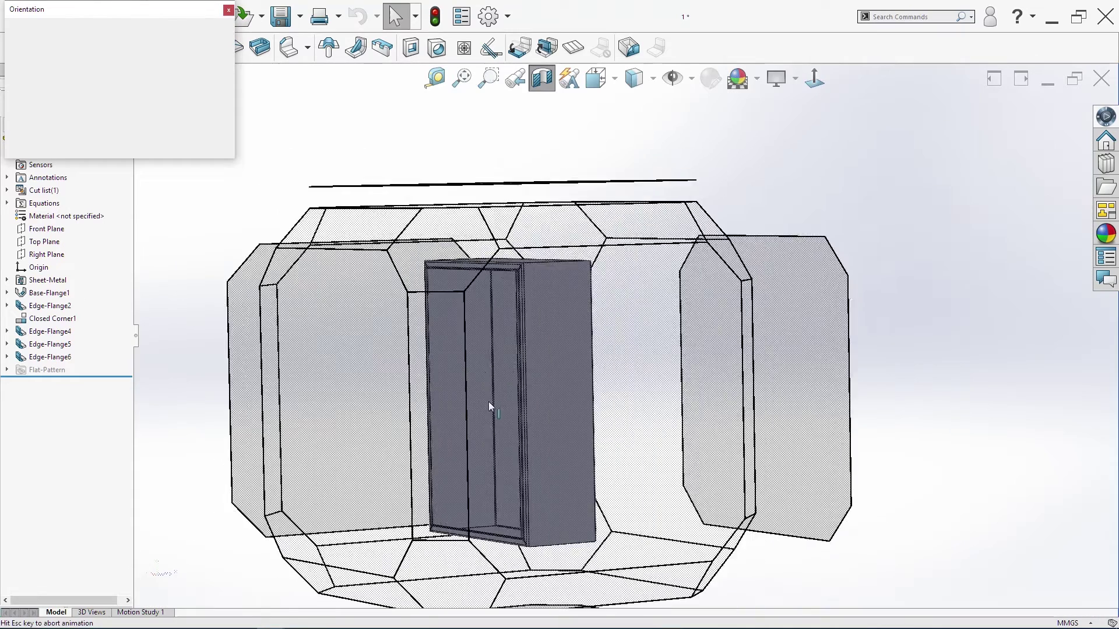
click(387, 401)
scroll(767, 209, down, 6)
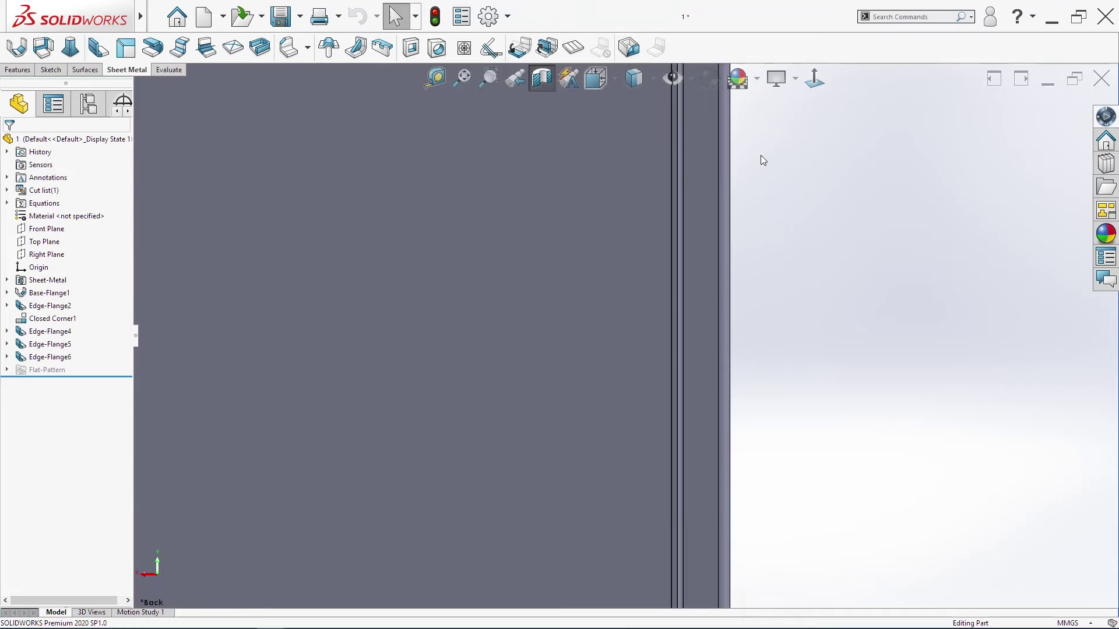
click(700, 180)
click(50, 70)
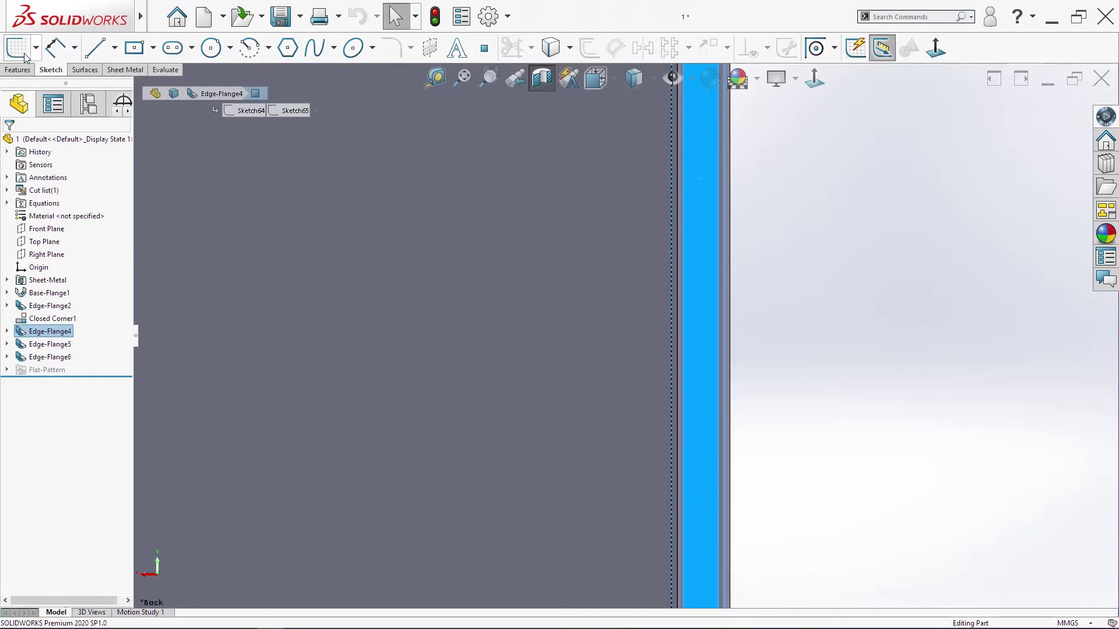
click(18, 48)
key(space)
click(535, 444)
- Draw a horizontal centerline through the origin and a vertical centerline about 830 mm long, both extending beyond the box outline
text(ss)
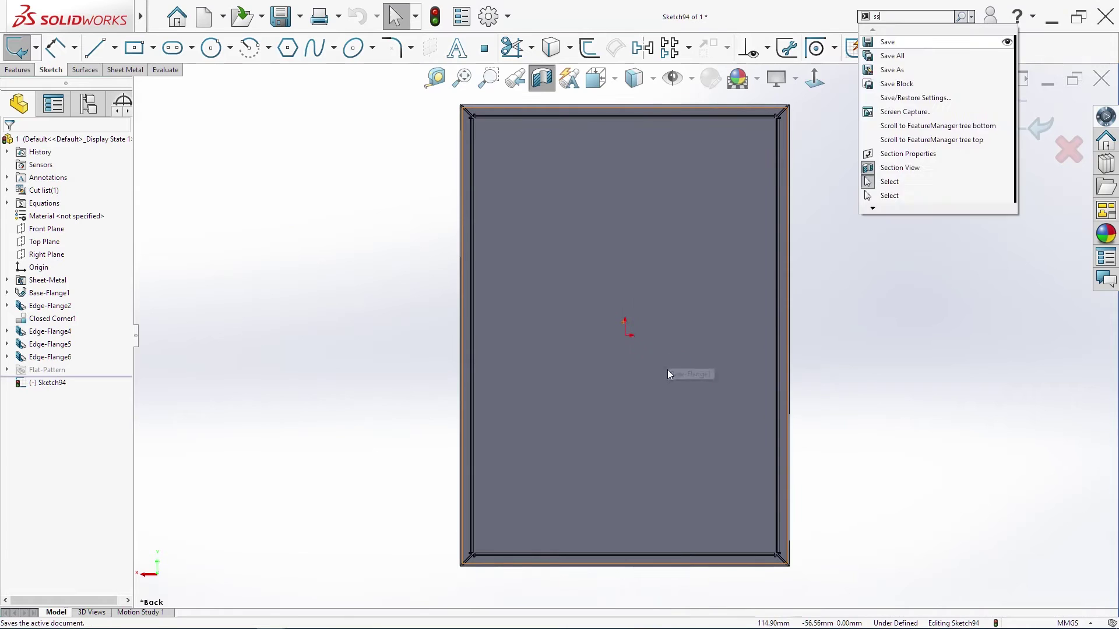
key(Escape)
key(s)
click(925, 370)
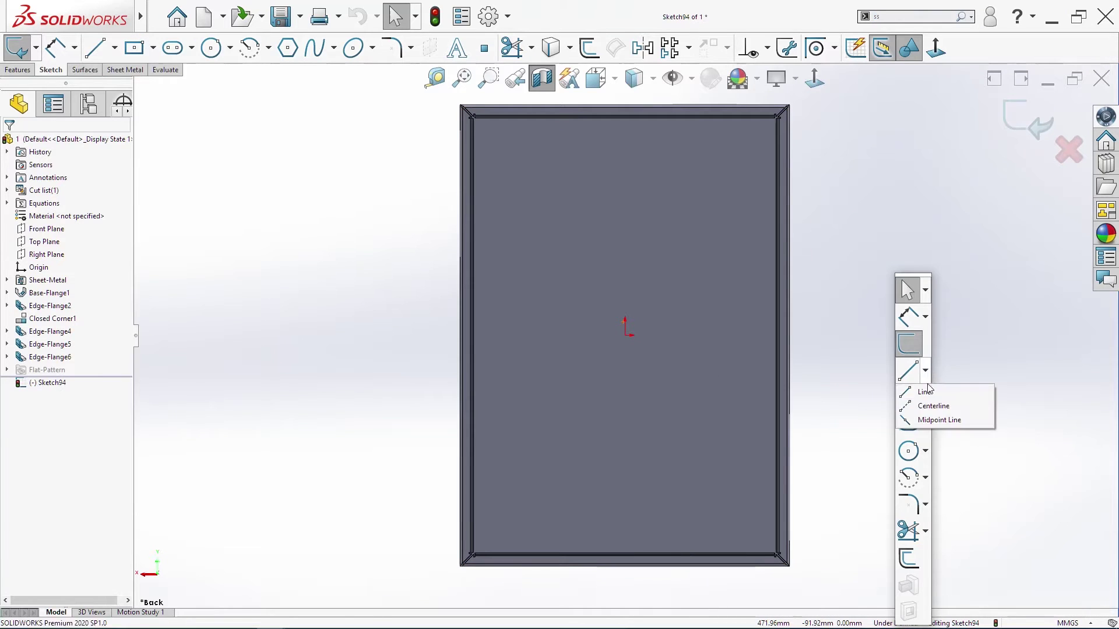
click(934, 404)
click(405, 335)
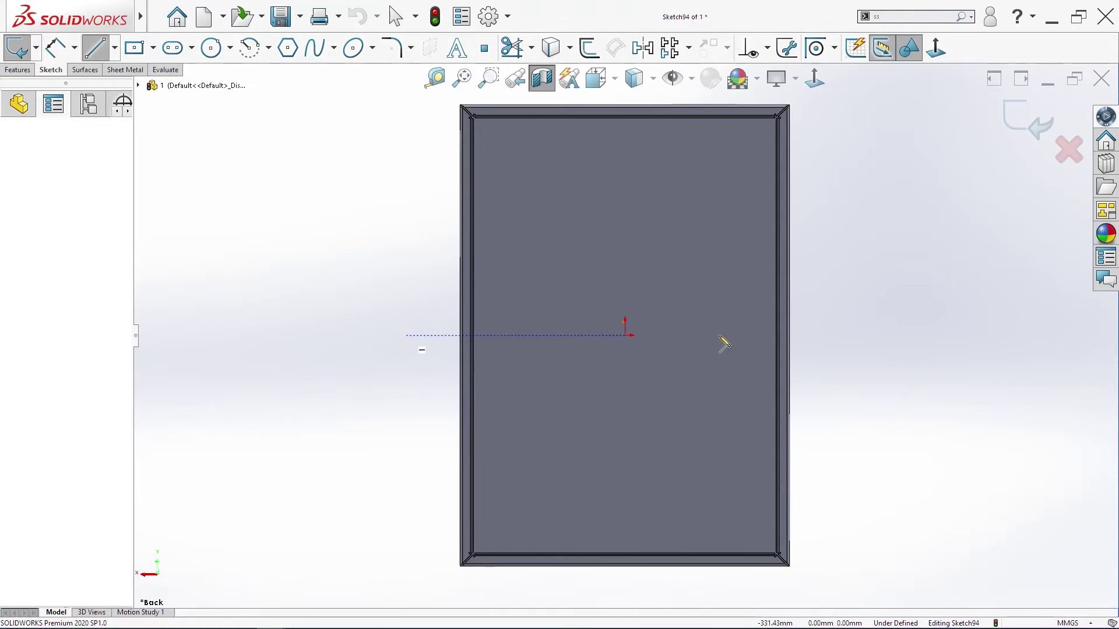
click(846, 335)
key(z)
mouse_move(625, 153)
mouse_down()
mouse_move(635, 178)
mouse_move(624, 500)
mouse_move(634, 542)
mouse_move(625, 532)
mouse_up()
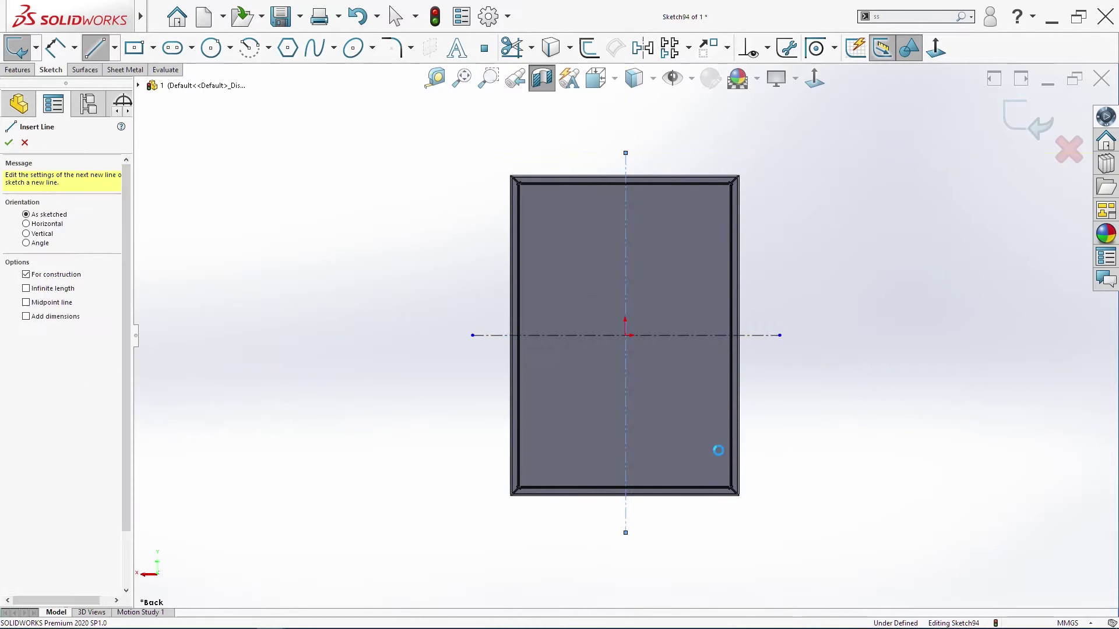
- Add a relation that places the vertical centerline on the origin
key(Escape)
click(626, 295)
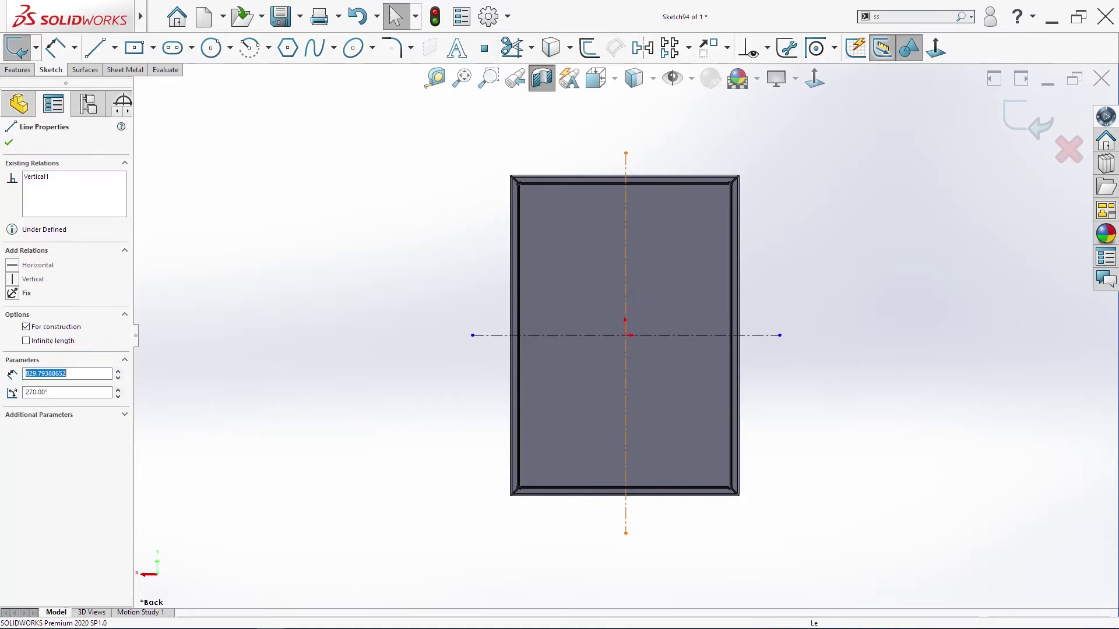
ctrl+click(627, 336)
click(31, 345)
key(Escape)
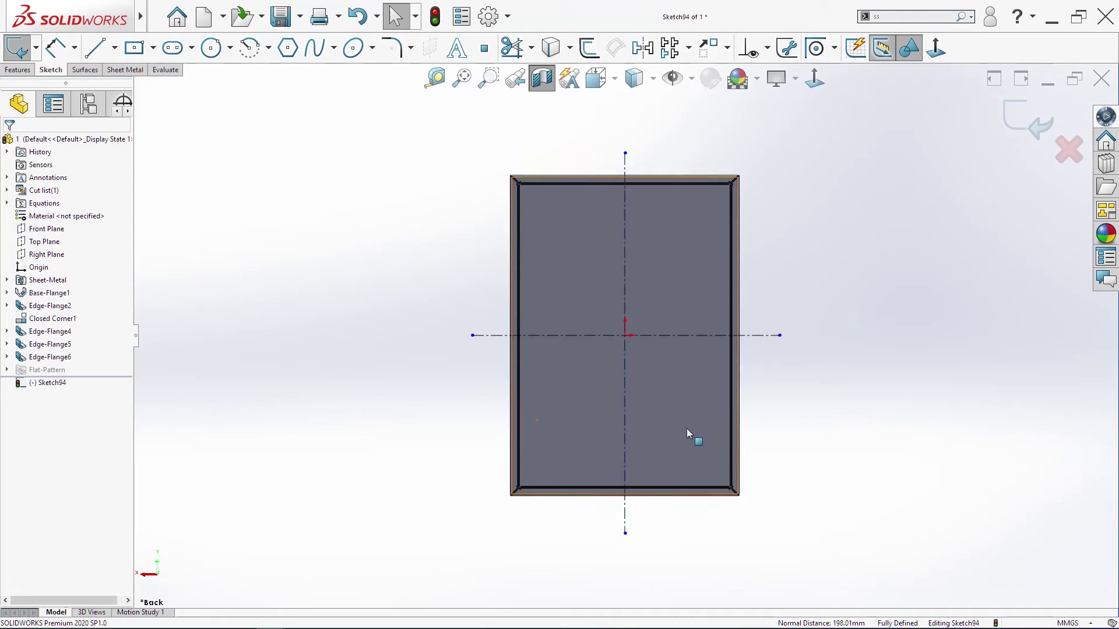
- Sketch three circles in a vertical row on the long side's flange near the upper corner, the topmost about 3.4 mm in diameter
key(s)
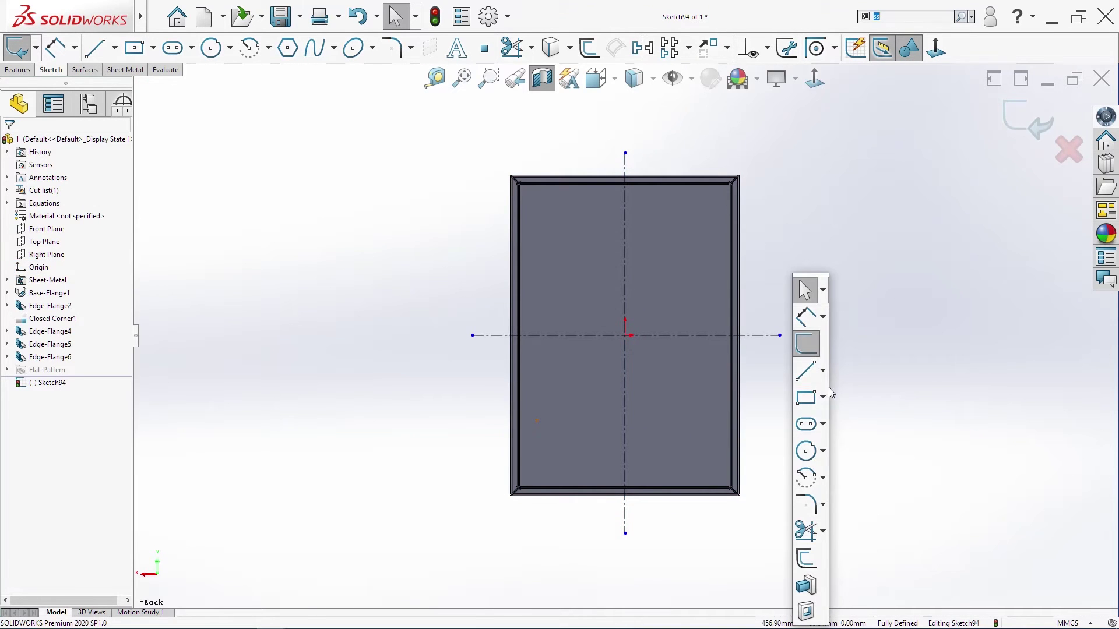
click(806, 451)
scroll(805, 249, down, 5)
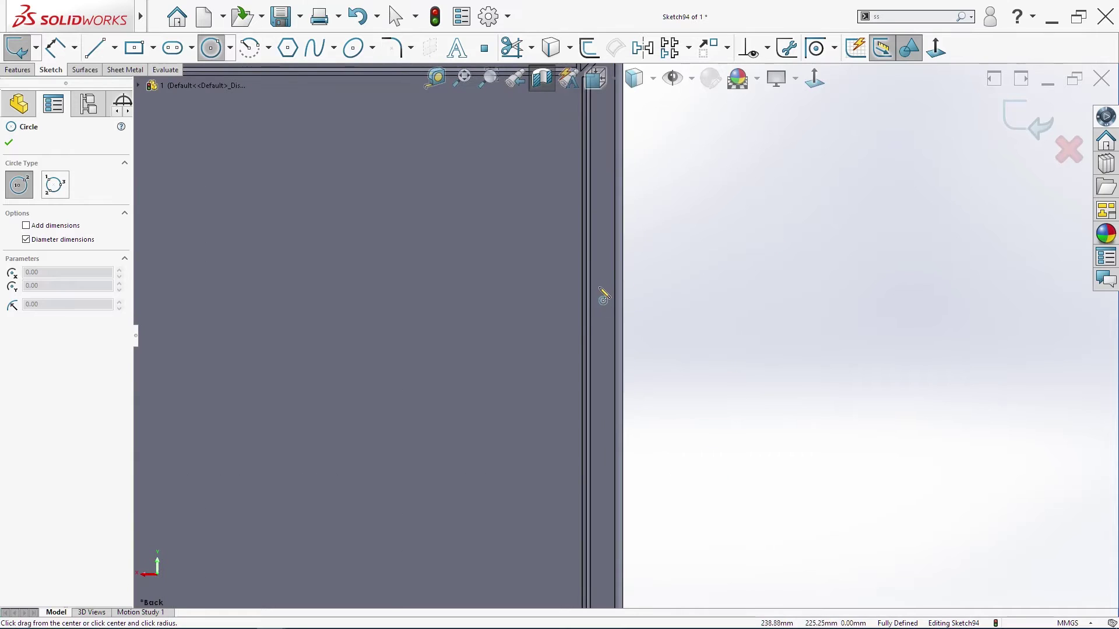
click(606, 248)
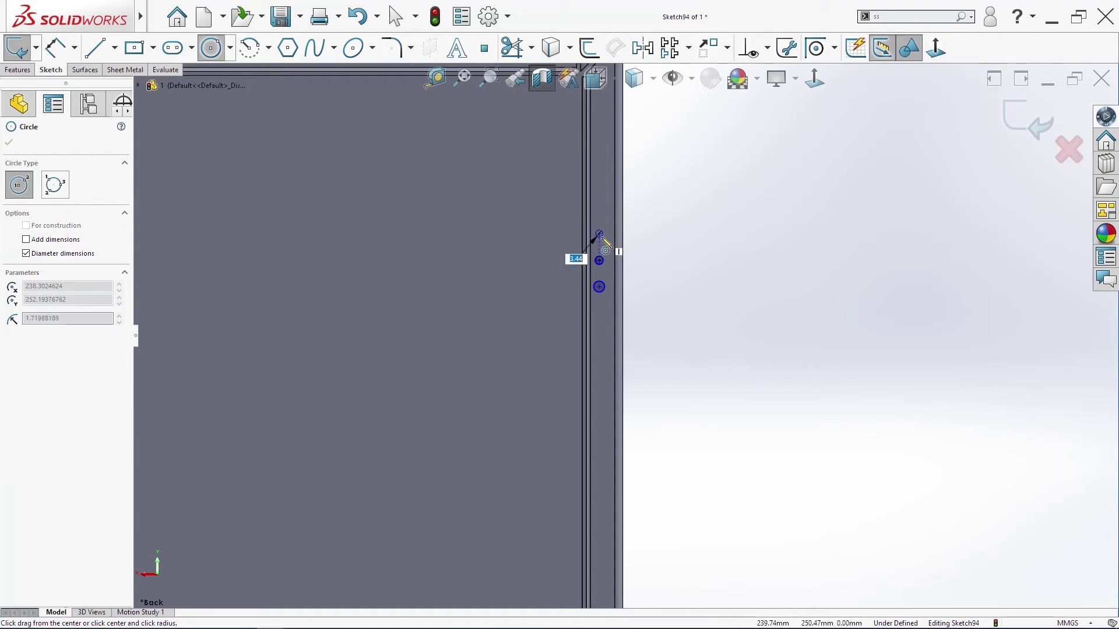
click(601, 237)
scroll(622, 220, down, 4)
key(Escape)
- Dimension the vertical center spacing between neighbouring circles to 15 mm for both pairs
key(s)
click(646, 318)
scroll(635, 314, down, 4)
click(505, 300)
click(505, 416)
click(716, 347)
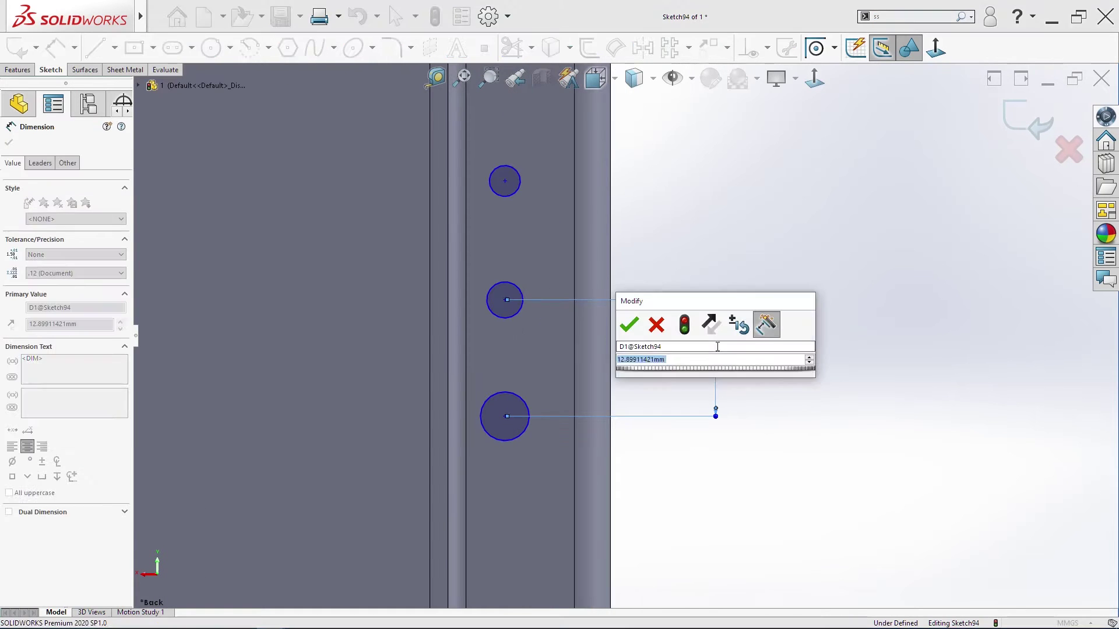
text(15)
key(Return)
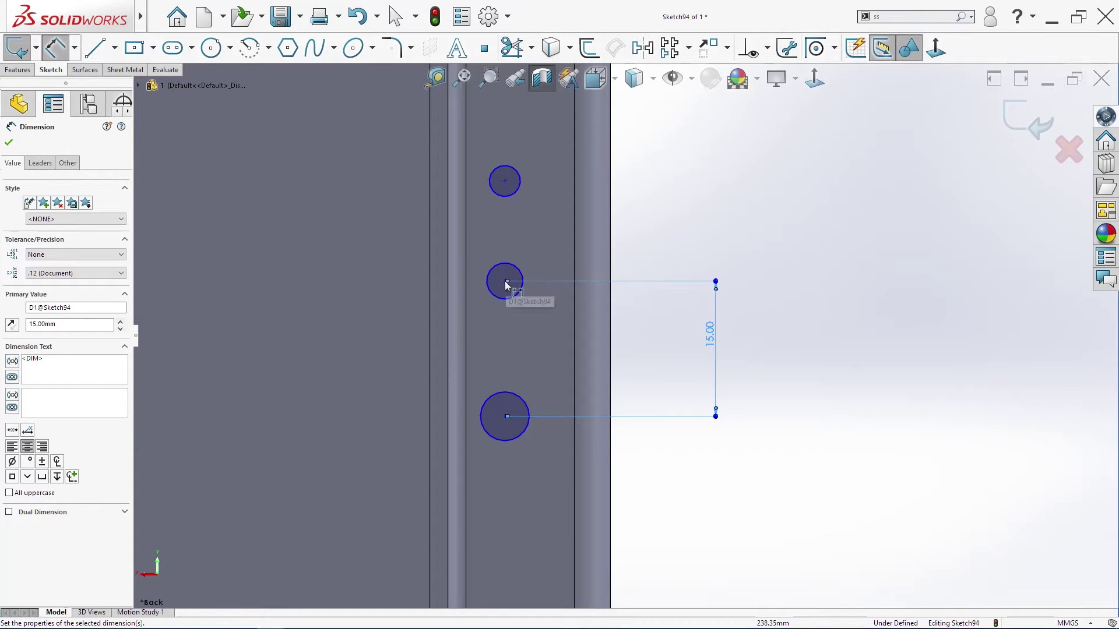
click(505, 281)
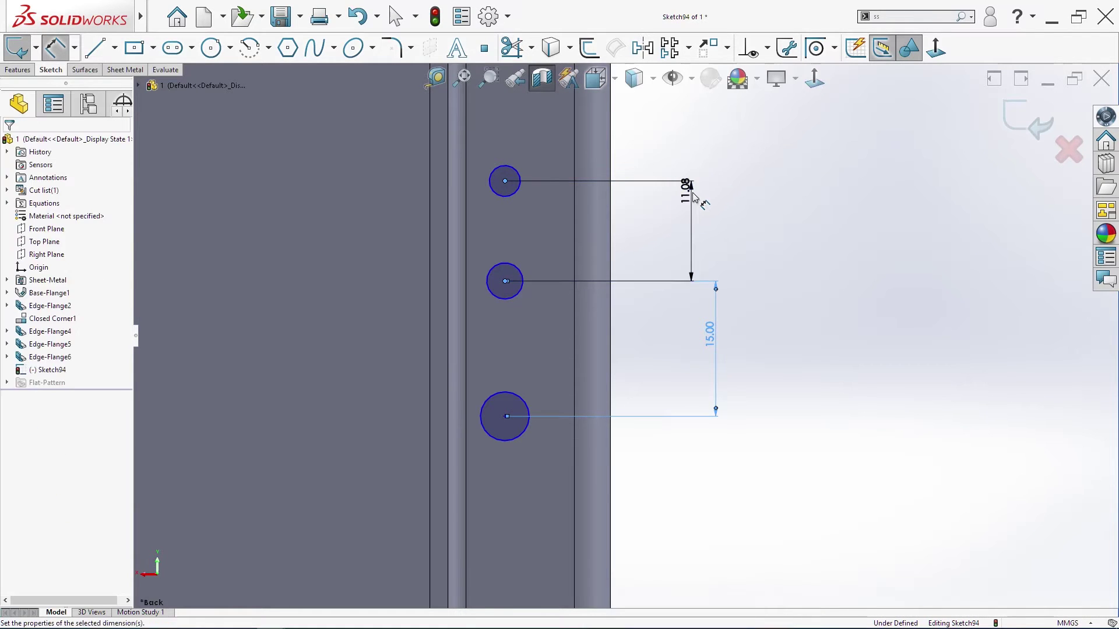
click(689, 190)
text(15)
key(Return)
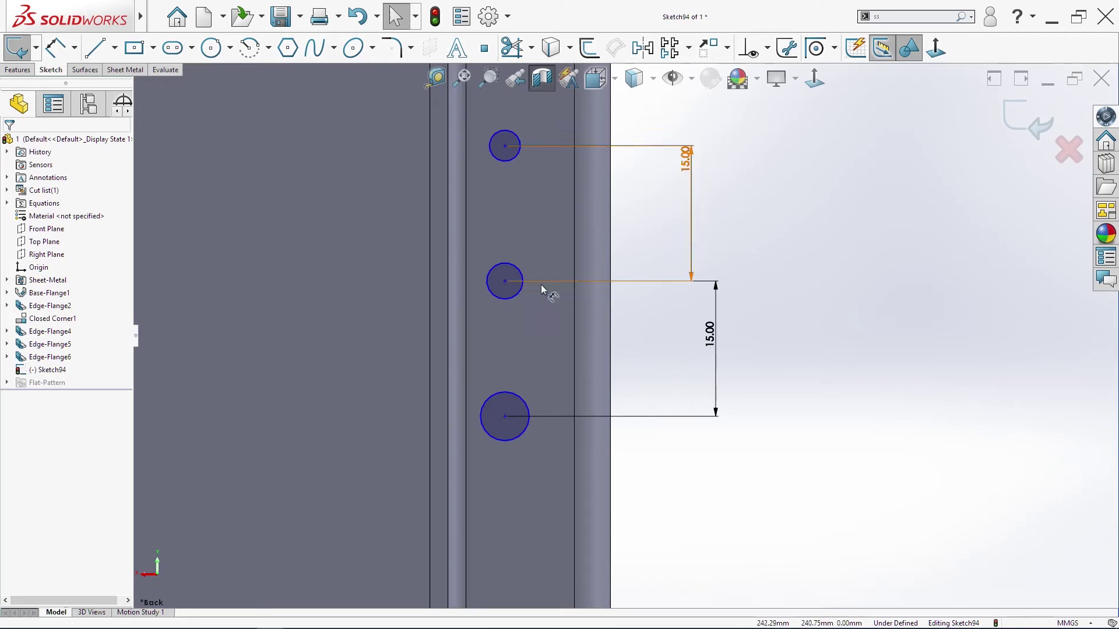
- Set the topmost circle's diameter to 4.2 mm
click(515, 166)
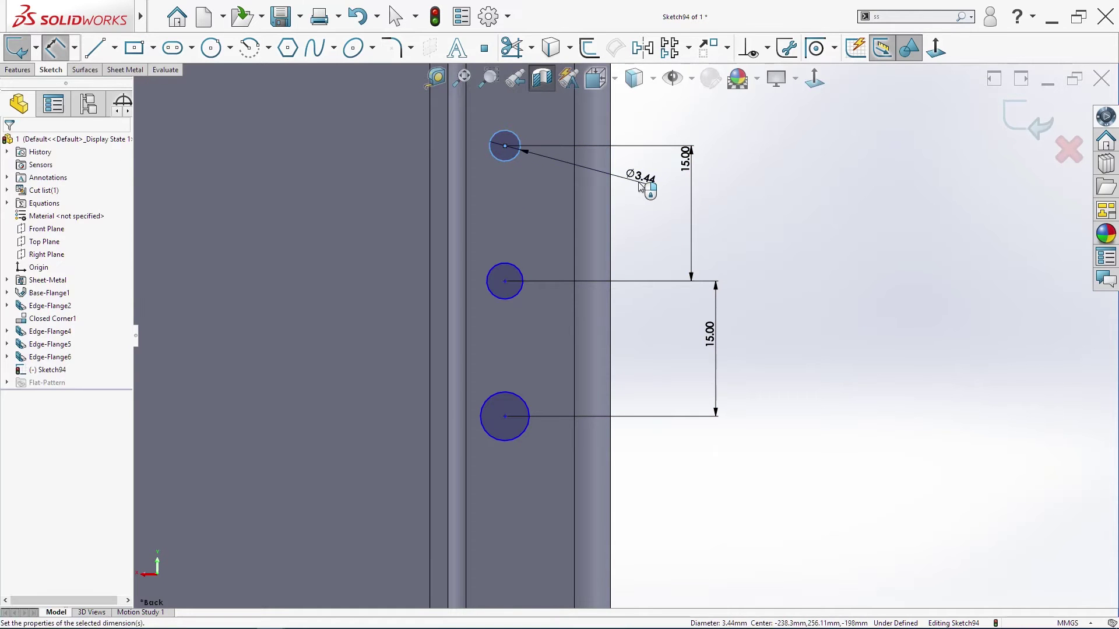
click(640, 185)
text(4.2)
key(Return)
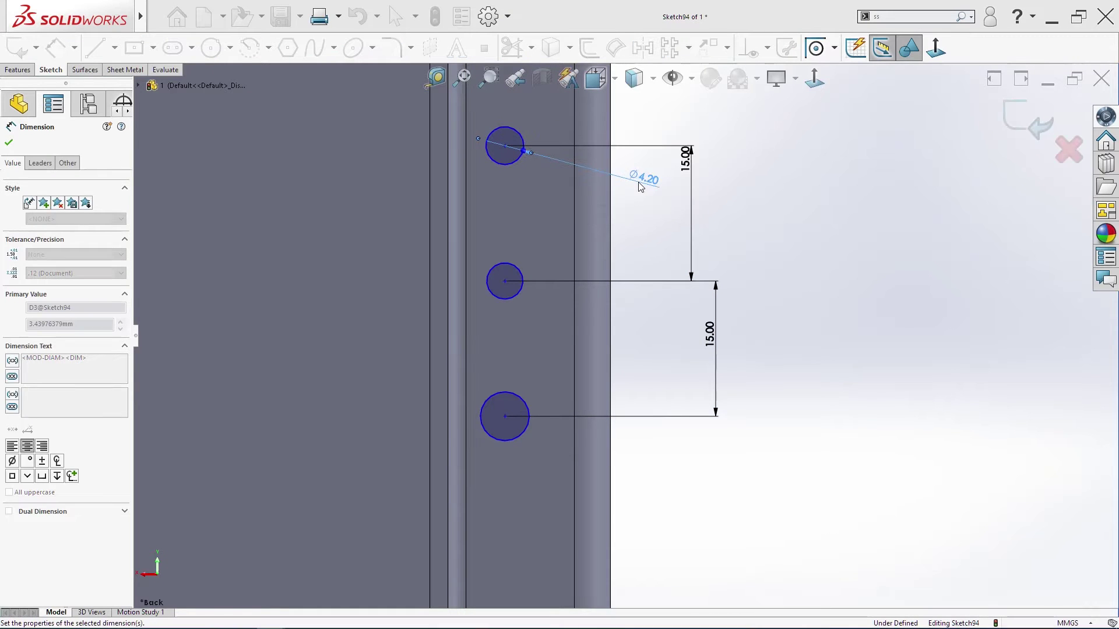
key(Escape)
- Add an Equal relation between all three circles
click(520, 160)
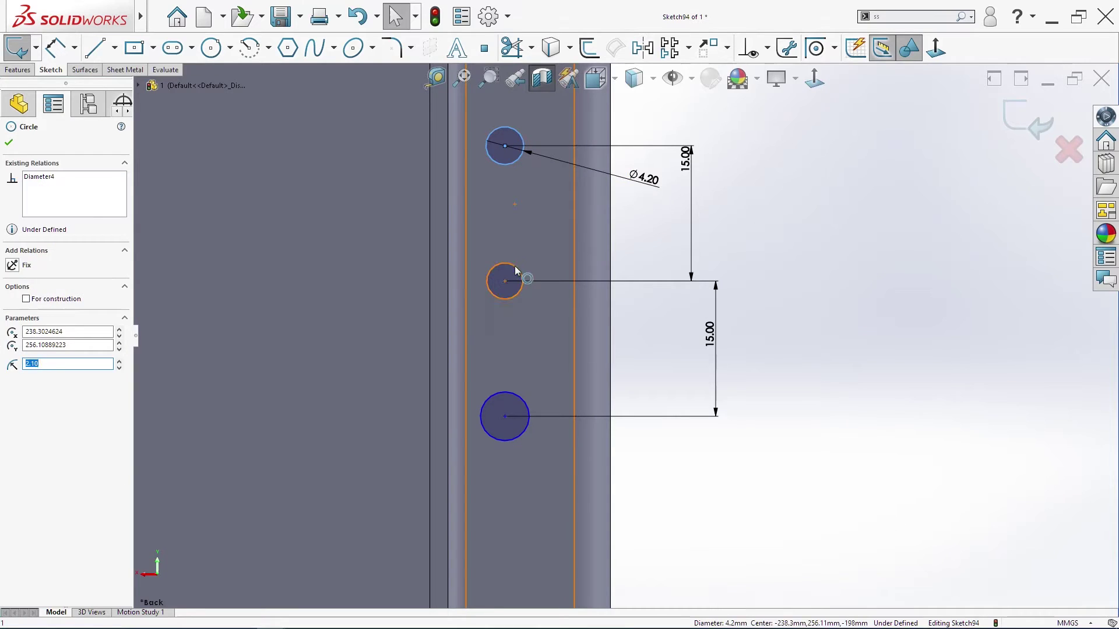
ctrl+click(515, 267)
ctrl+click(519, 396)
click(30, 359)
key(Escape)
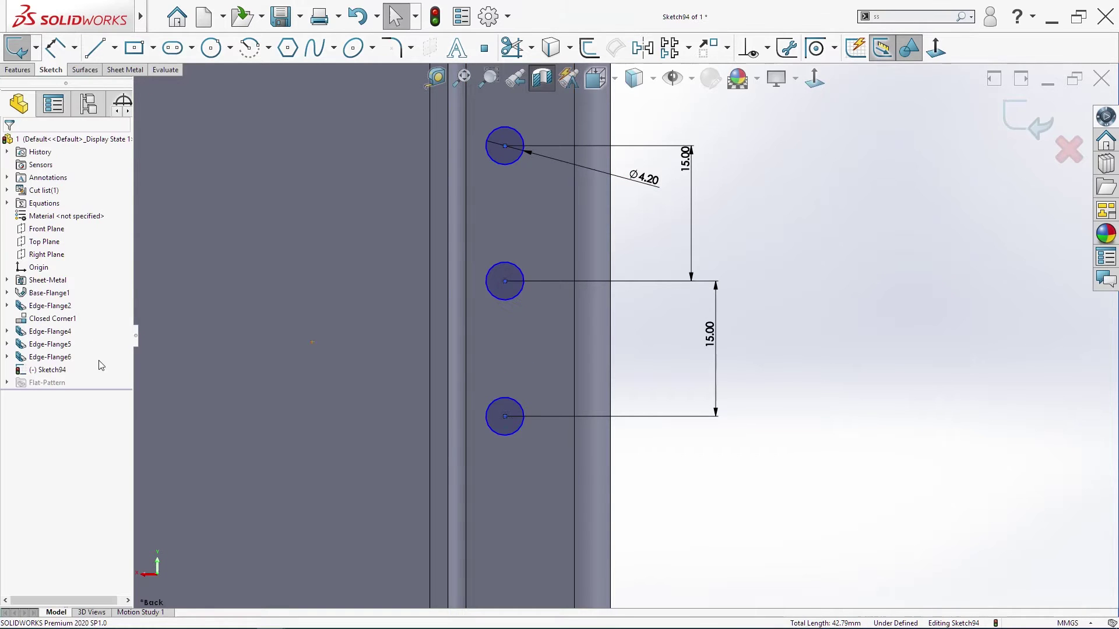
- Dimension the middle circle's center 223 mm above the horizontal centerline
key(s)
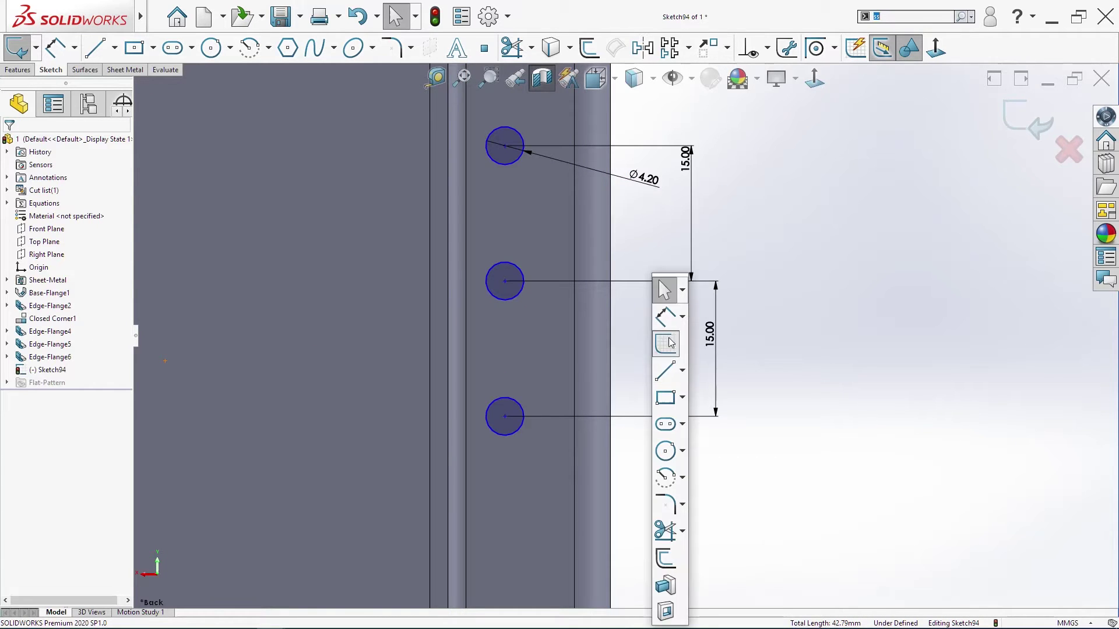
click(663, 317)
click(505, 282)
scroll(750, 504, up, 6)
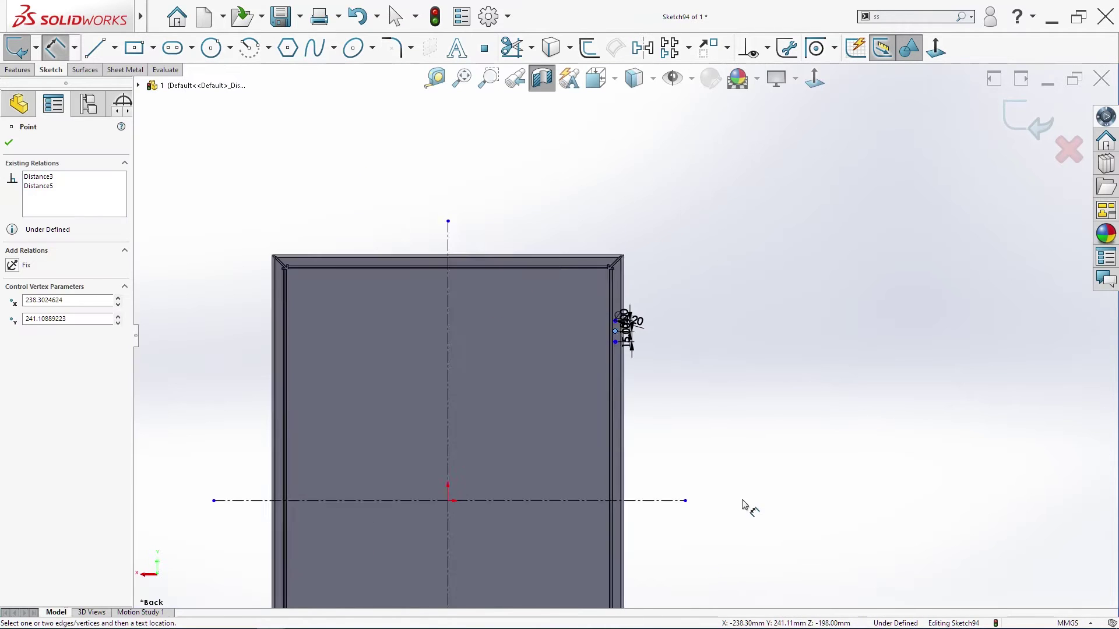
click(663, 450)
click(678, 382)
text(250)
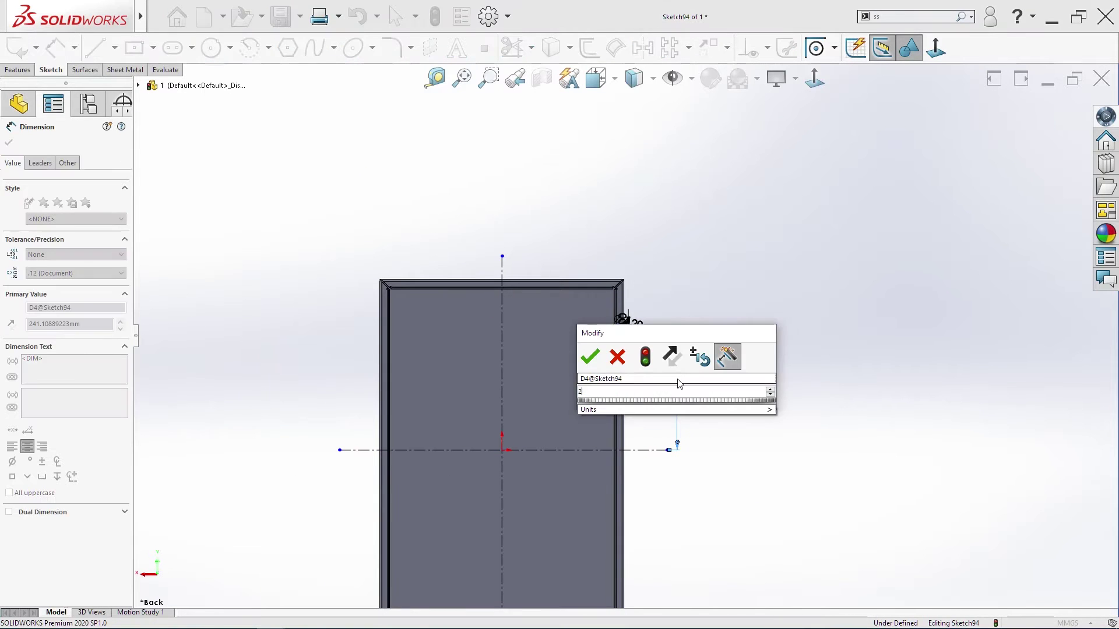
key(Return)
- Dimension the topmost circle's center 12 mm horizontally from the box's outer long edge
scroll(644, 312, down, 8)
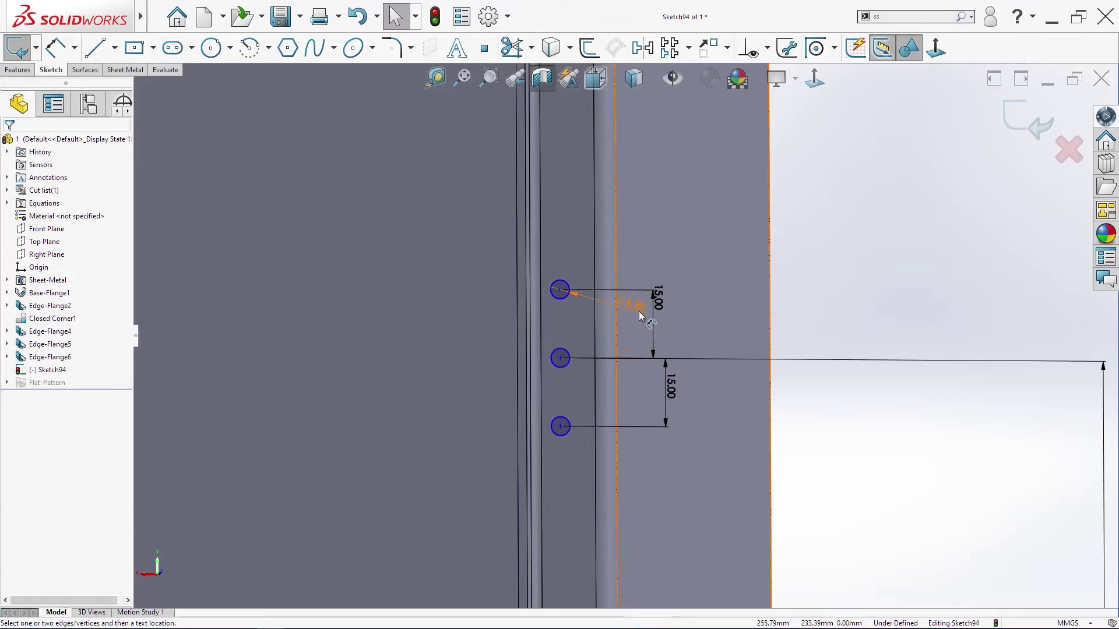
click(560, 291)
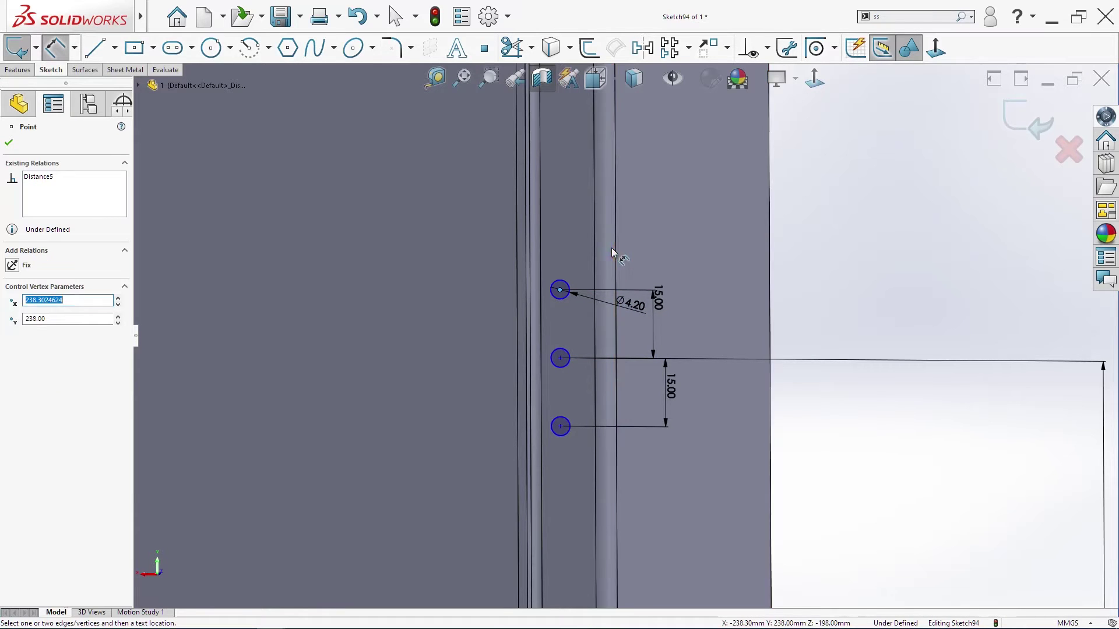
scroll(630, 291, up, 3)
scroll(625, 296, down, 3)
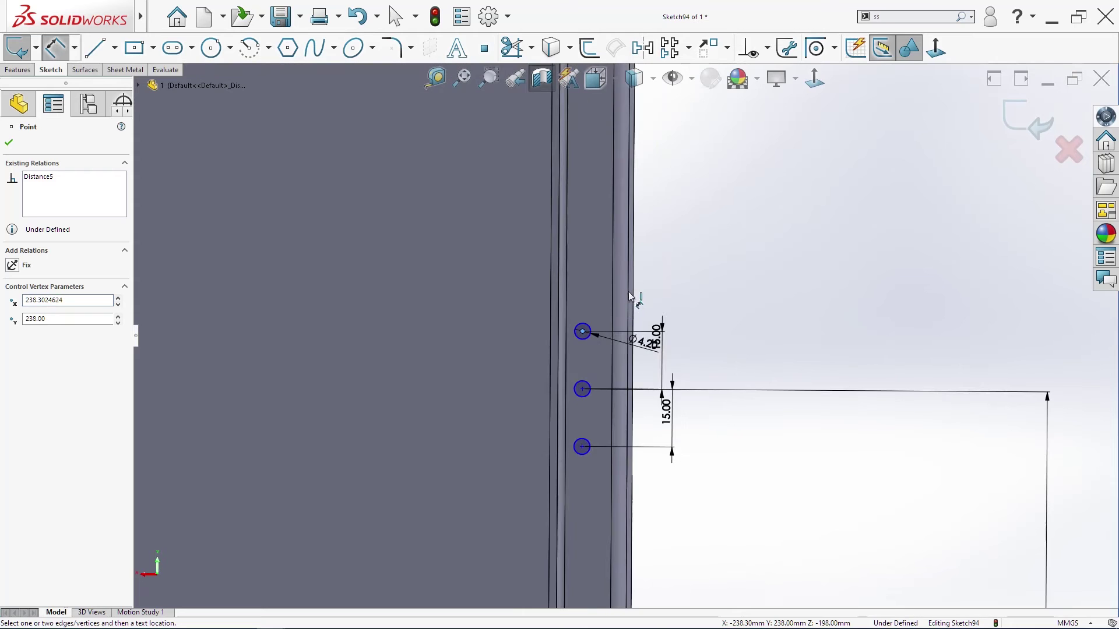
click(690, 252)
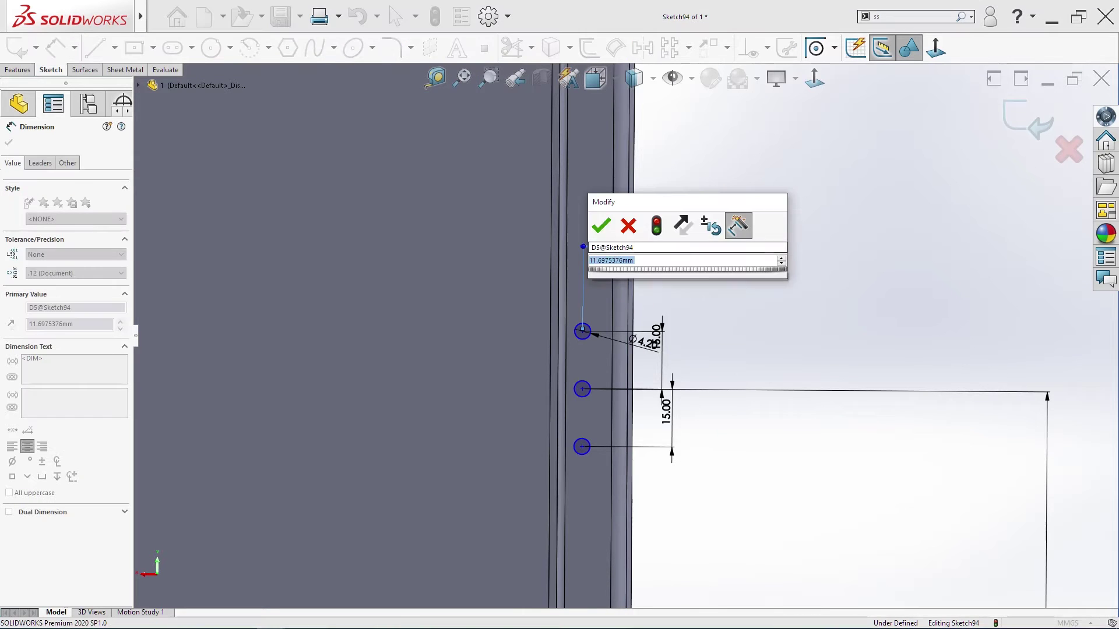
text(12)
key(Return)
key(Escape)
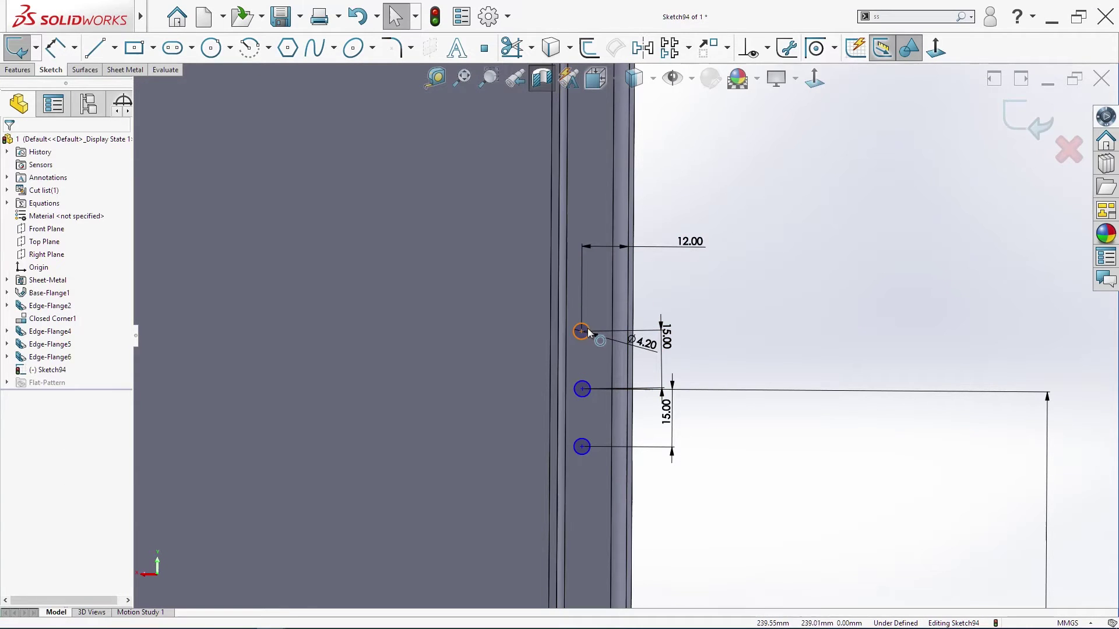
- Add a Vertical relation between the center points of the three circles
click(583, 333)
ctrl+click(583, 390)
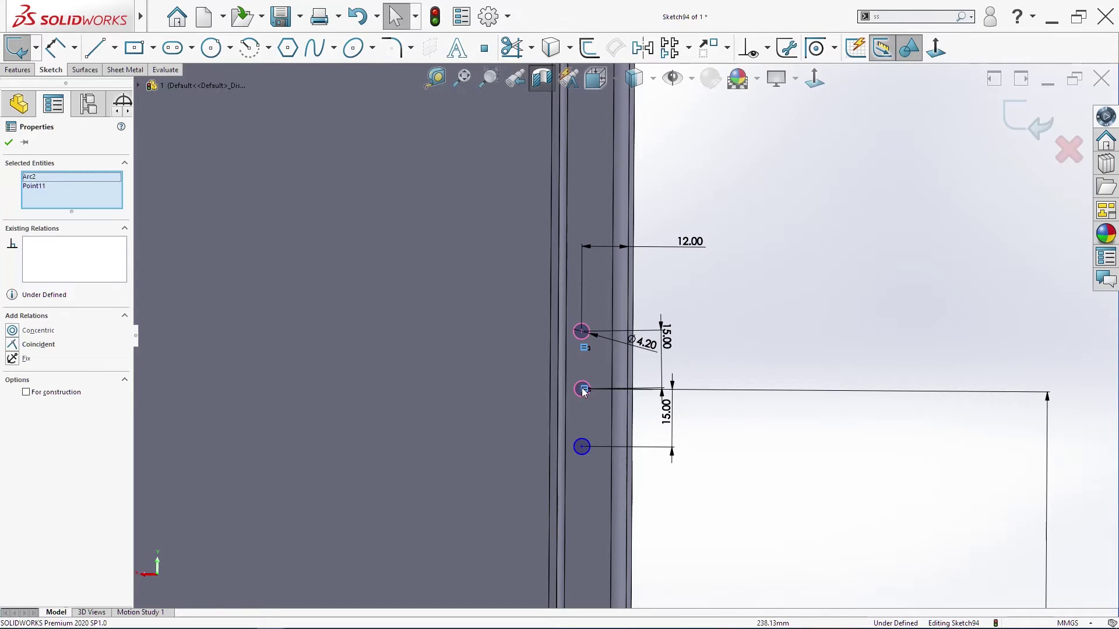
click(581, 332)
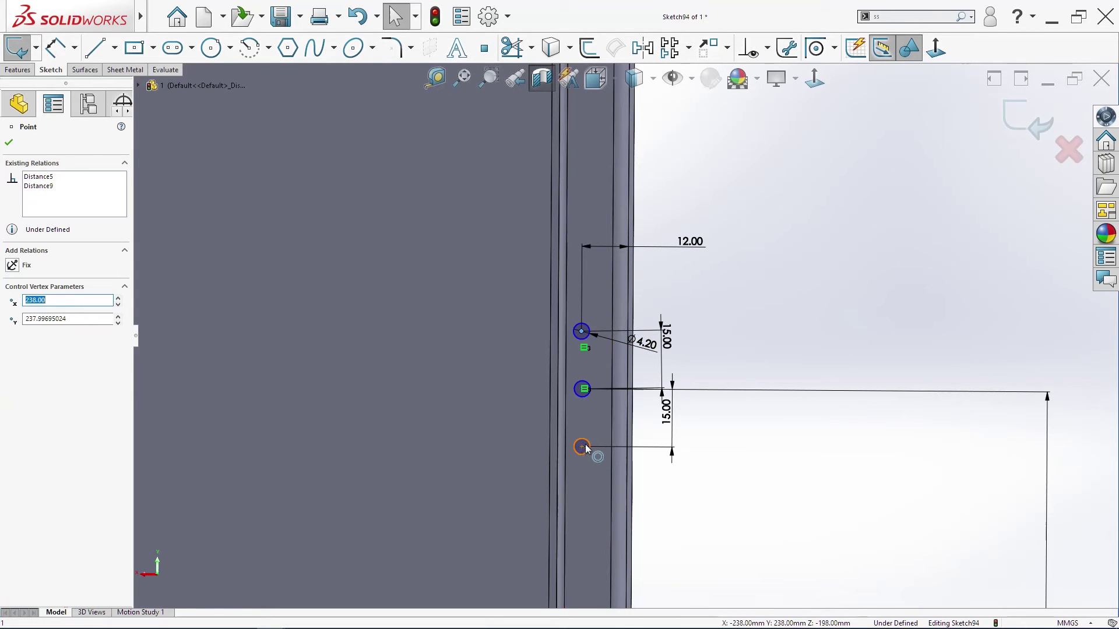
ctrl+click(583, 390)
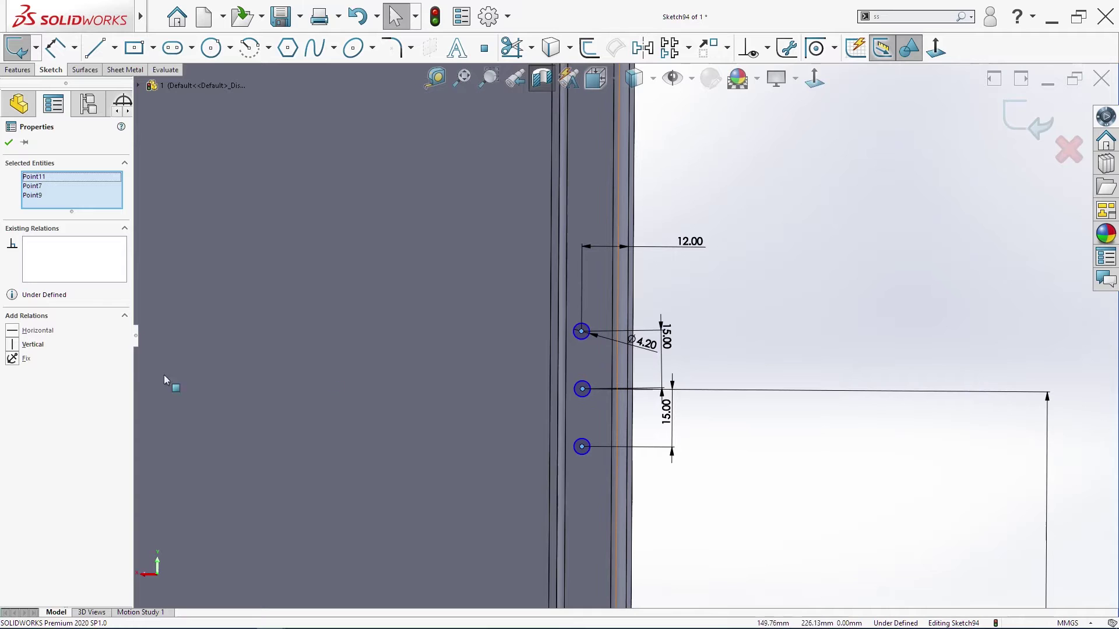
click(37, 348)
key(Escape)
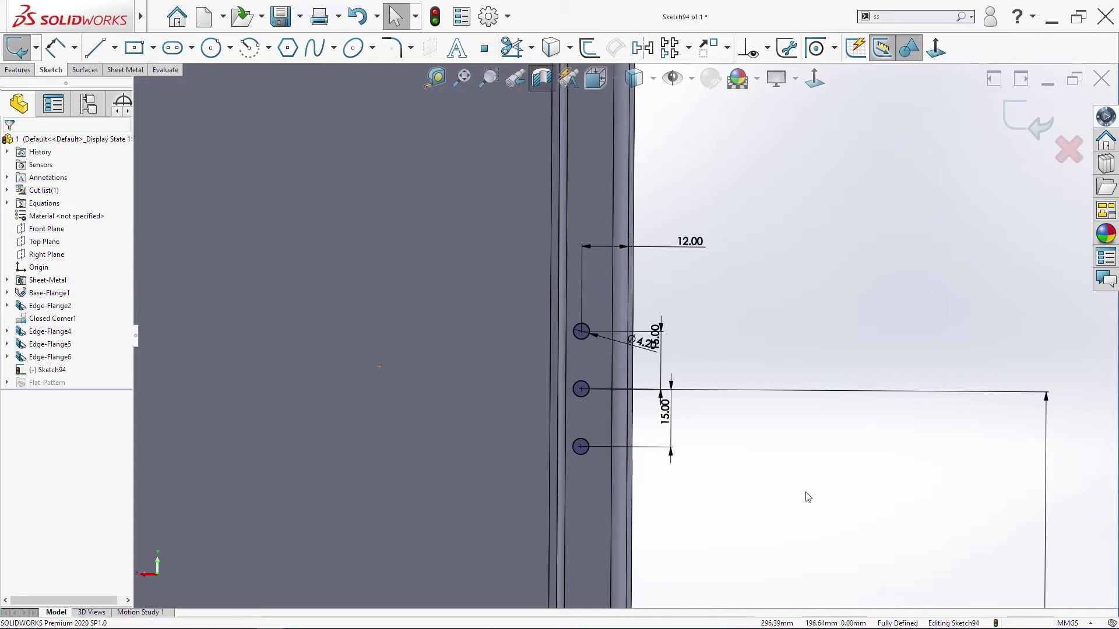
- Mirror the three circles about the horizontal centerline to the lower end of the same flange
scroll(807, 497, up, 12)
scroll(564, 406, down, 4)
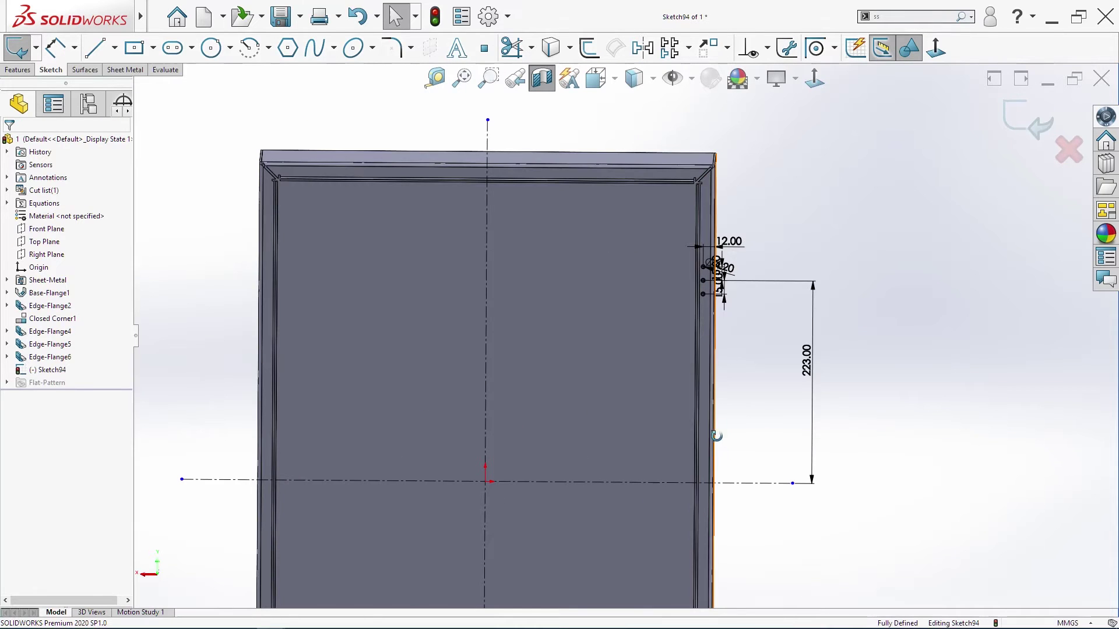
mouse_move(650, 240)
mouse_down()
mouse_move(849, 417)
mouse_move(844, 402)
mouse_move(838, 486)
mouse_up()
ctrl+click(759, 462)
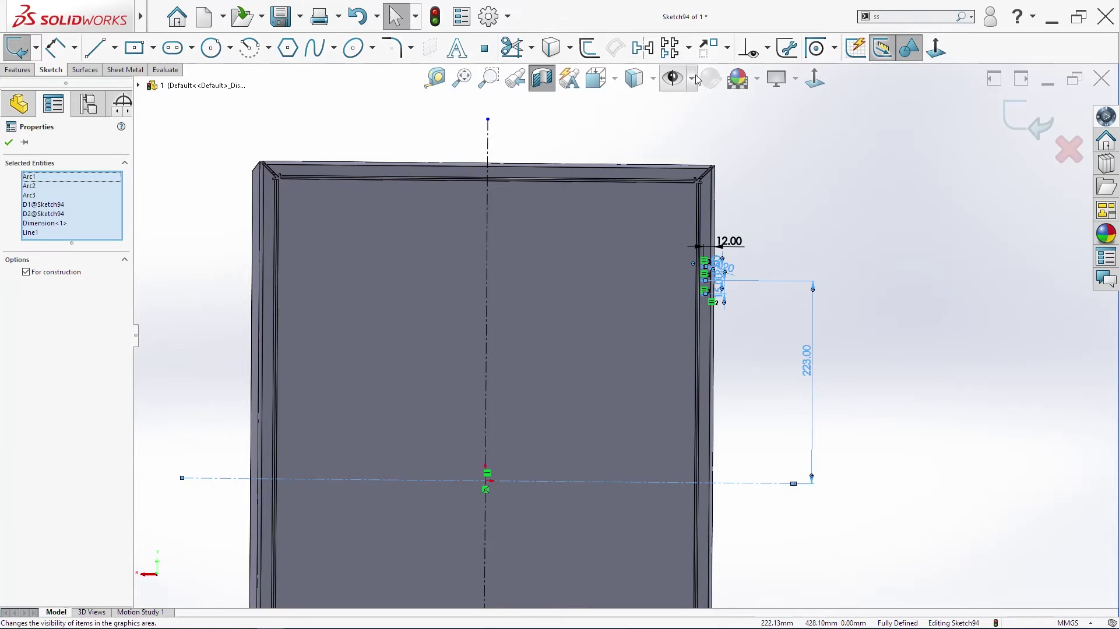
click(644, 55)
key(z)
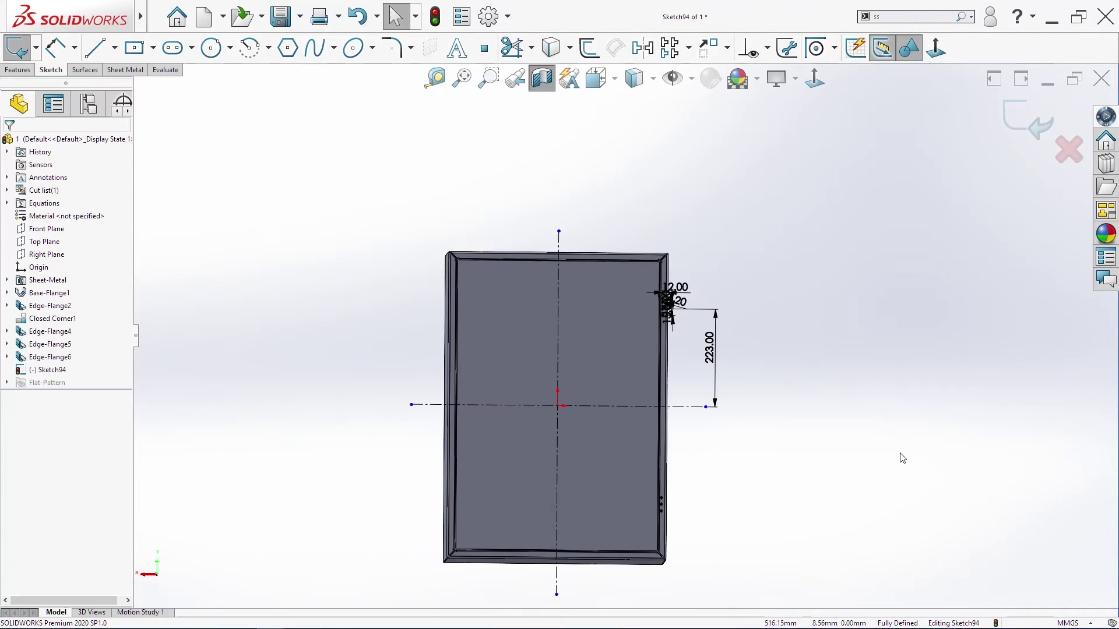
- Extrude-cut the six circles through the flange as a Blind, 10 mm deep normal cut
key(s)
click(749, 612)
scroll(629, 560, down, 5)
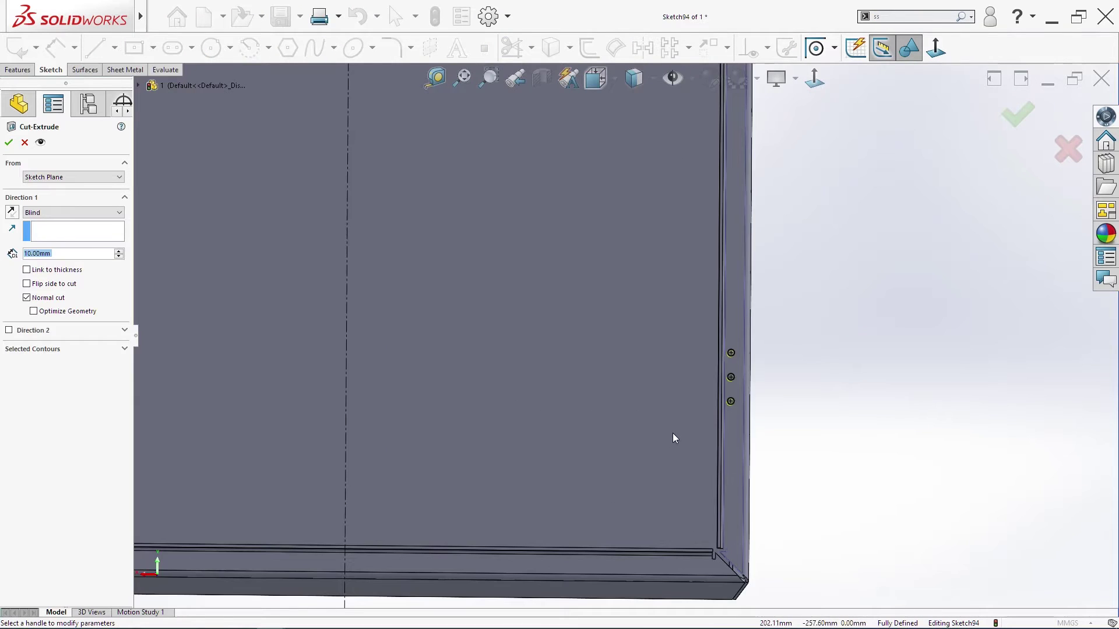
middle_drag(671, 437, 749, 429)
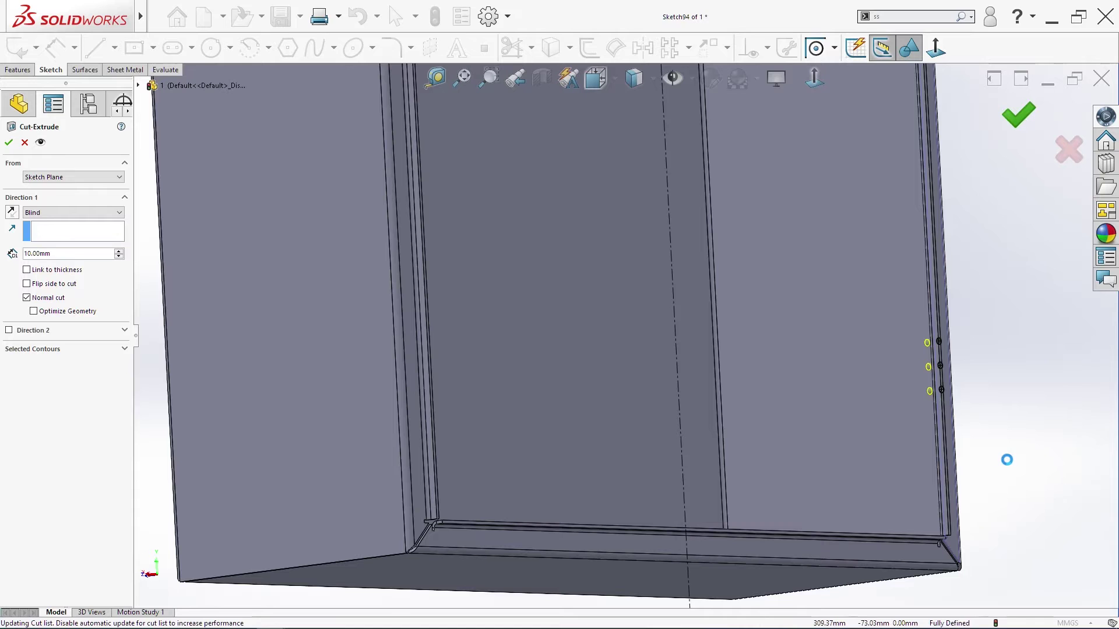
middle_drag(1012, 463, 925, 461)
scroll(925, 461, up, 5)
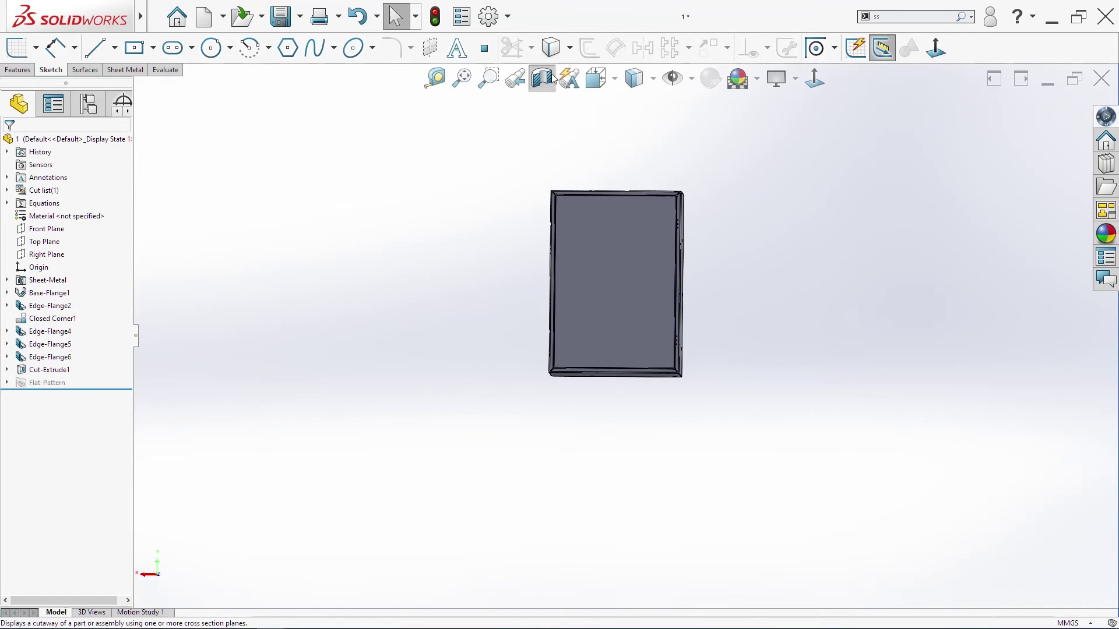
- Turn off the section view and open a new sketch on the outer face of the short bottom wall, viewed from below
middle_drag(804, 299, 742, 291)
scroll(628, 204, down, 5)
scroll(735, 304, down, 3)
middle_drag(777, 349, 817, 350)
scroll(754, 430, up, 3)
middle_drag(754, 430, 602, 452)
key(space)
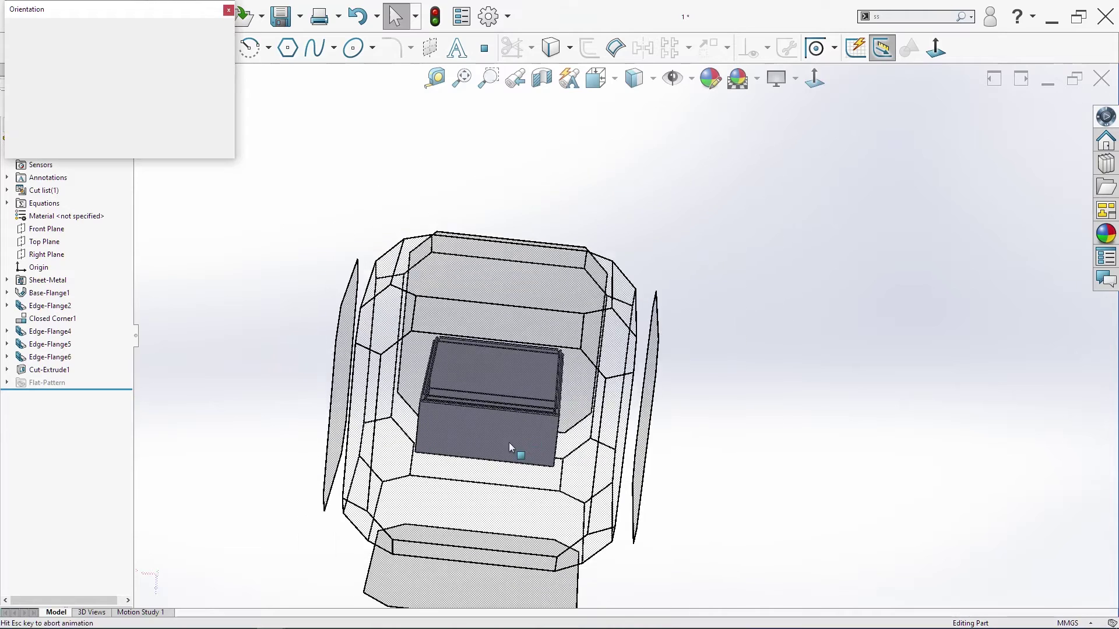
click(508, 442)
click(540, 387)
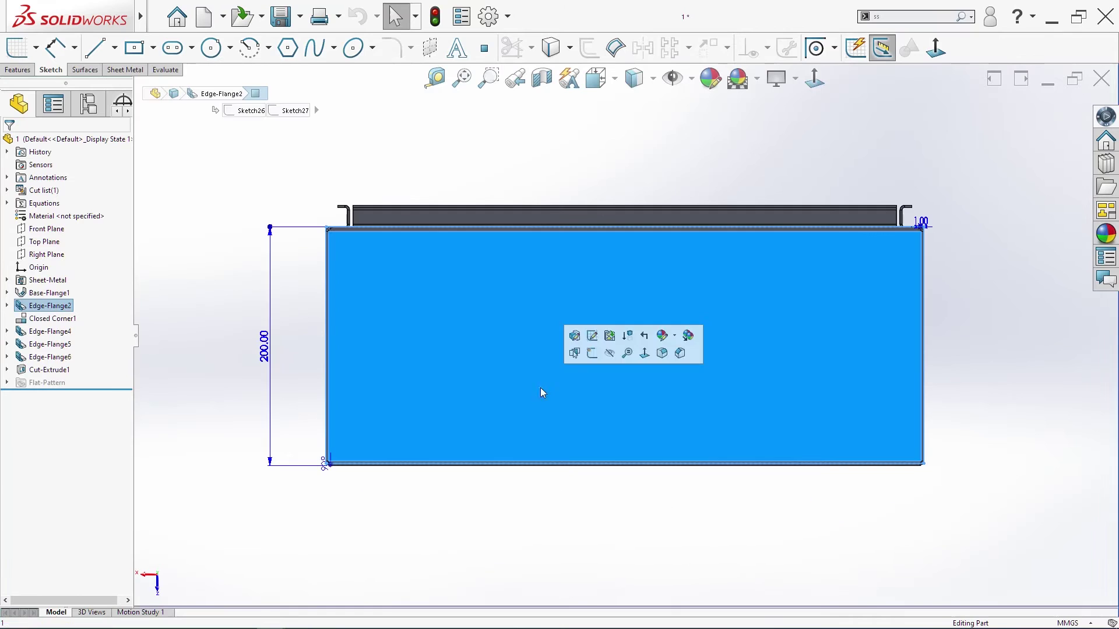
click(57, 51)
- Draw a vertical centerline in line with the origin, extending past both edges of the wall
click(115, 47)
click(113, 83)
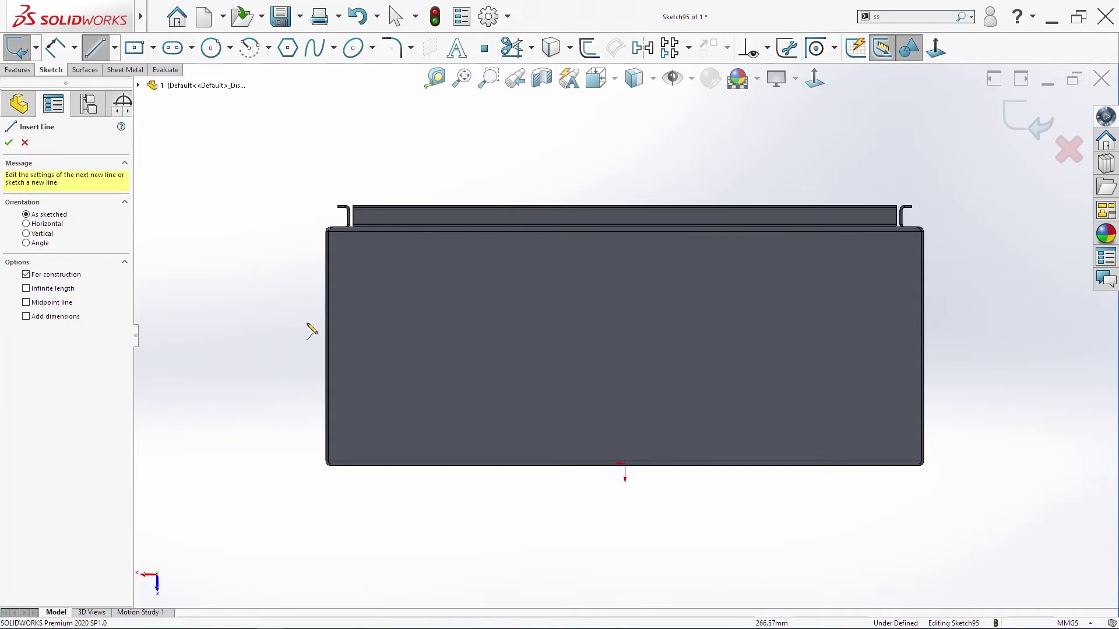
click(625, 535)
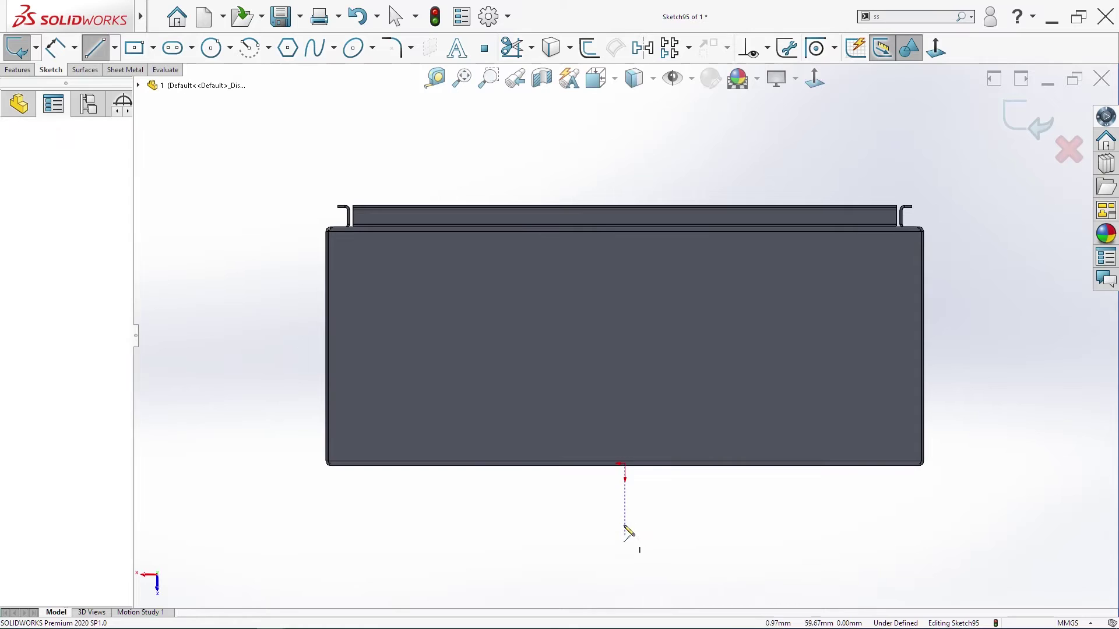
click(625, 154)
key(Escape)
key(Escape)
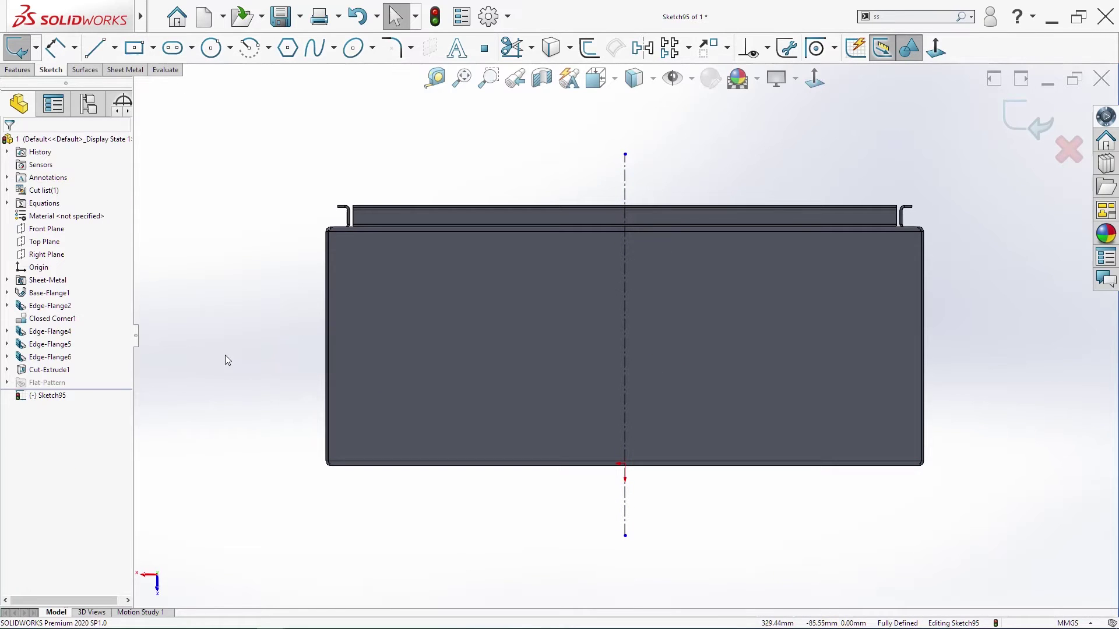
- Draw a horizontal construction line about 700 mm long across the short wall, extending past both side edges
click(114, 49)
click(117, 82)
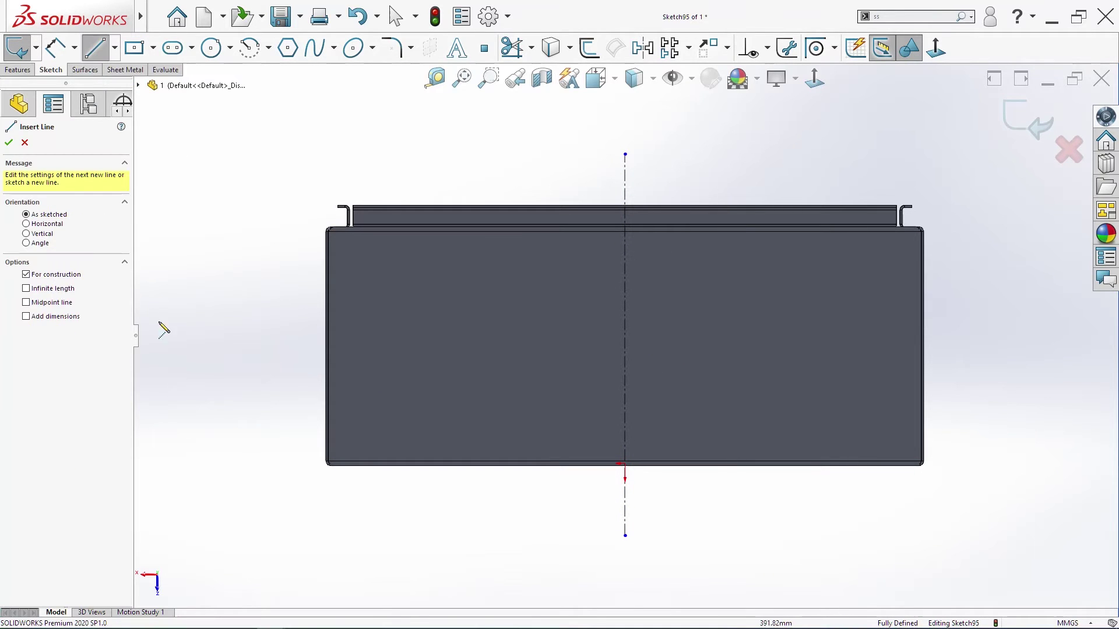
click(217, 343)
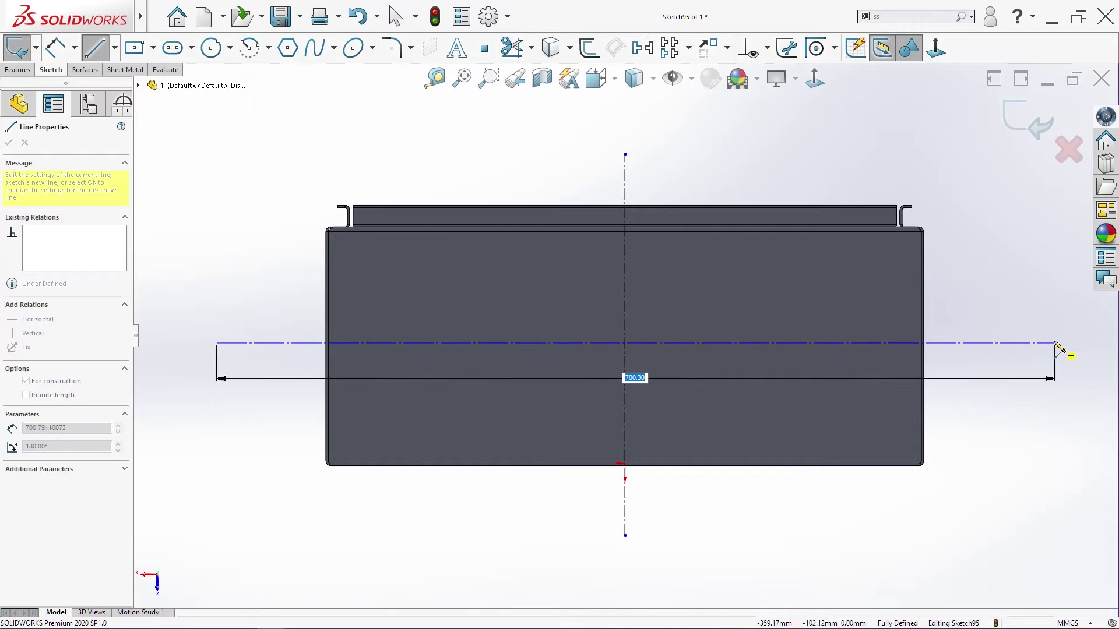
click(1055, 342)
key(Escape)
- Dimension the horizontal centerline 80 mm from the wall's lower base edge
key(s)
click(876, 318)
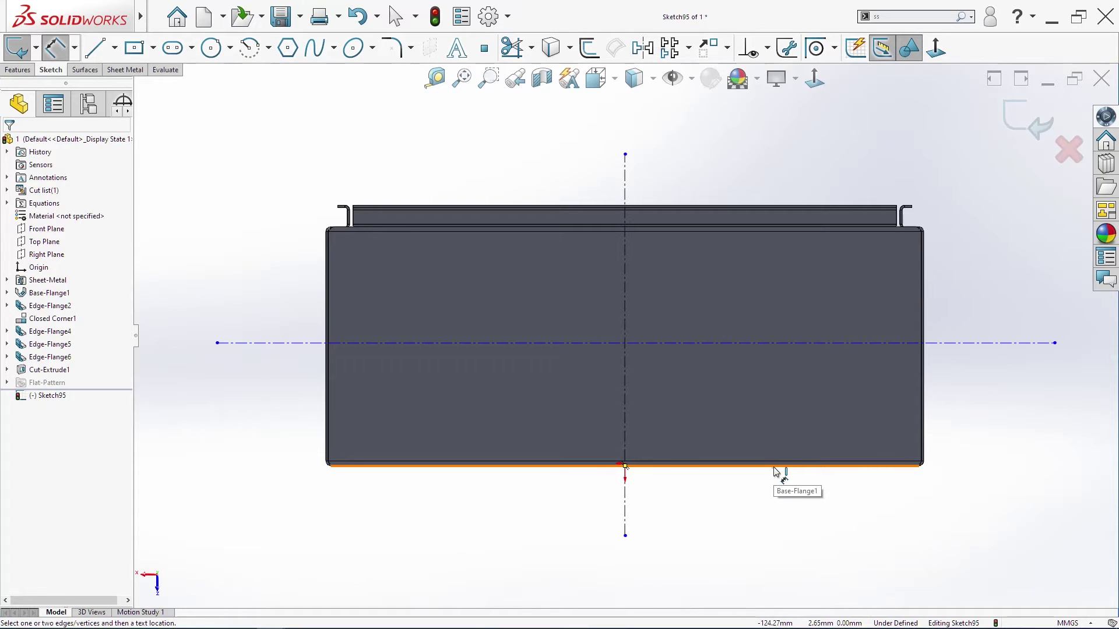
click(775, 469)
click(770, 344)
click(1033, 413)
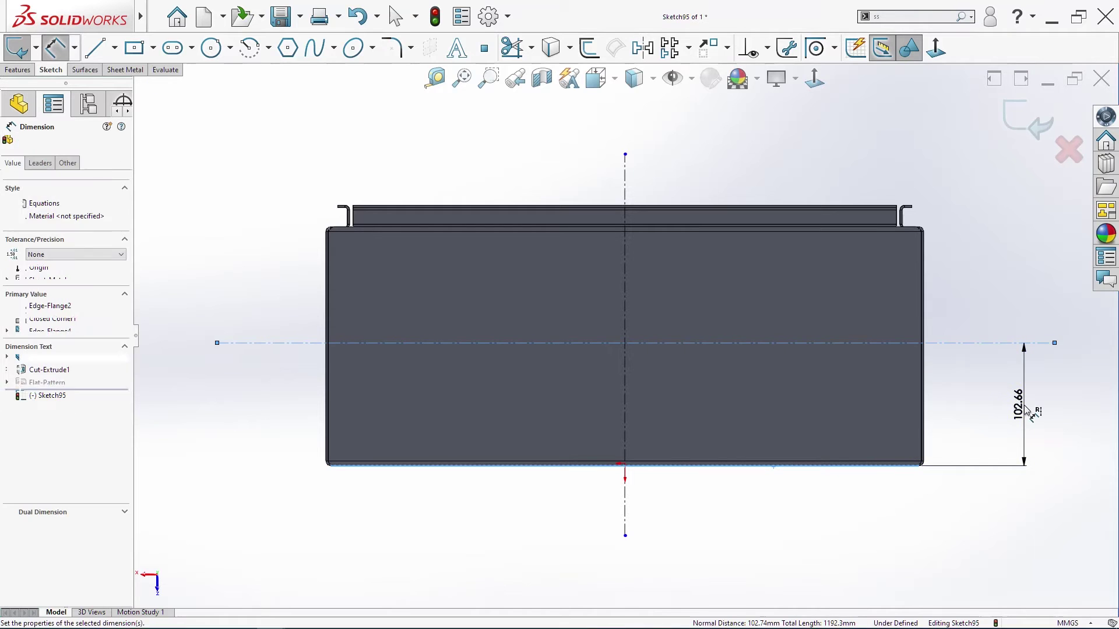
text(80)
key(Return)
key(Escape)
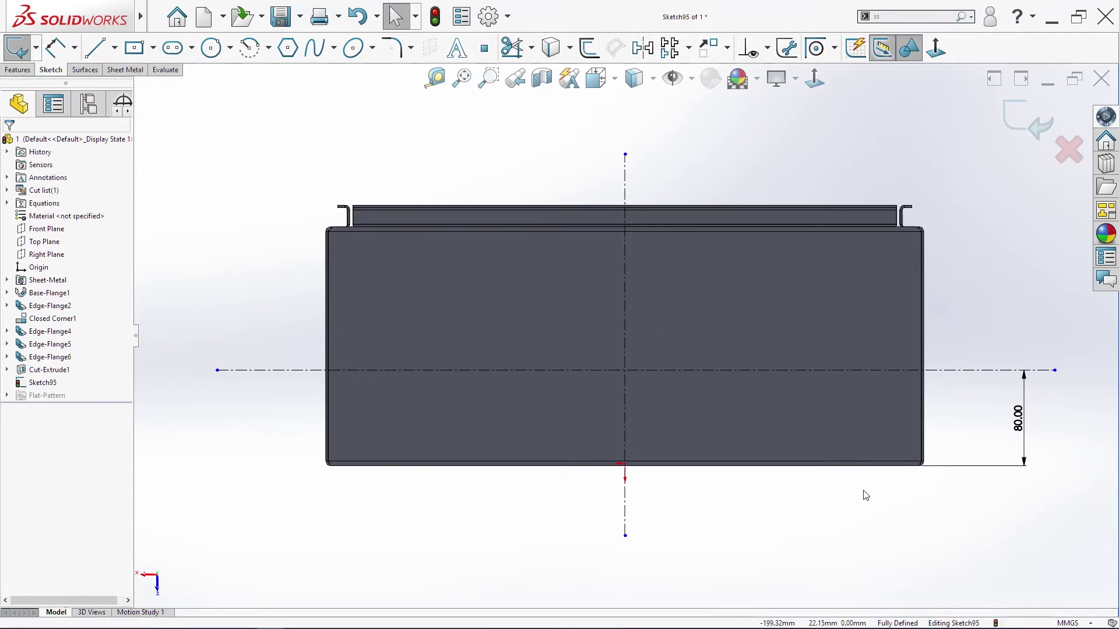
- Draw a row of eight circles centered on the horizontal centerline, four on each side of the vertical one, the leftmost about 30 mm in diameter
key(s)
click(881, 451)
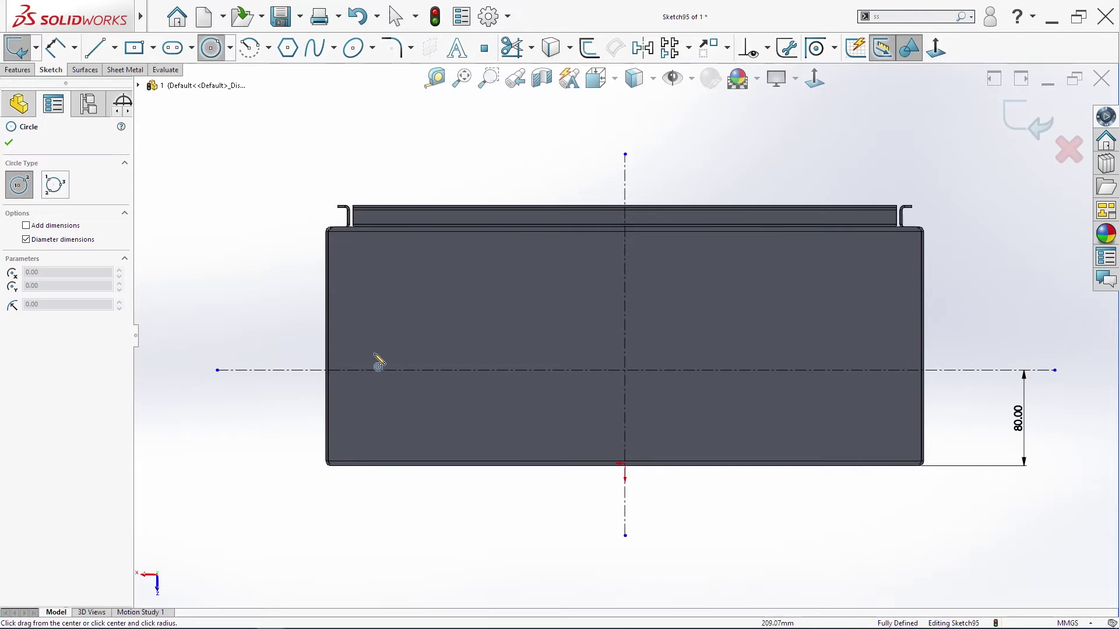
click(378, 370)
click(393, 388)
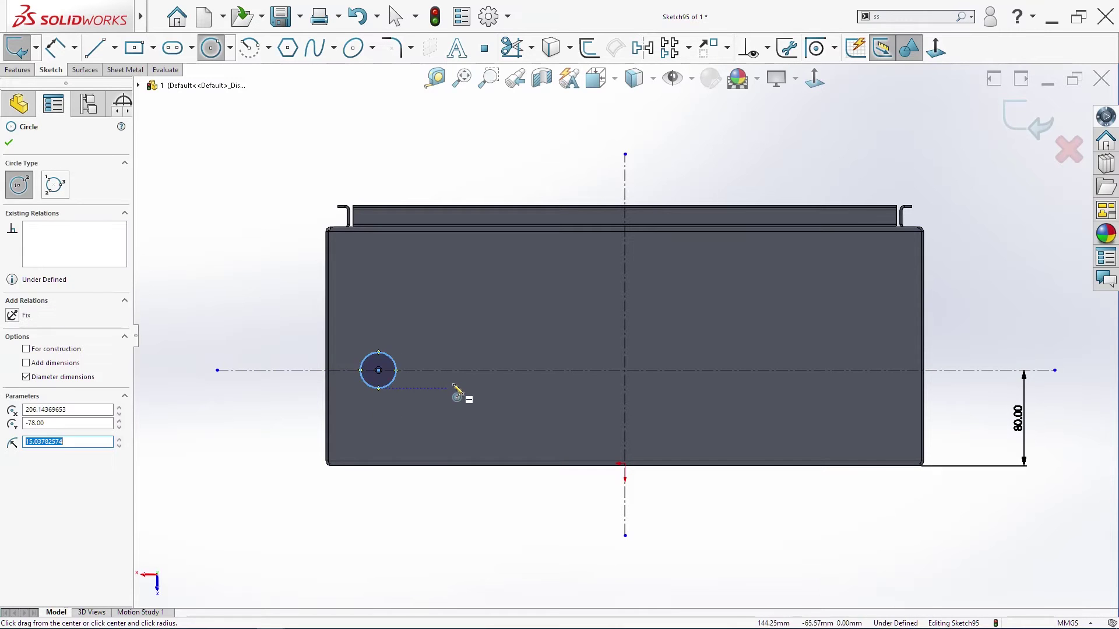
click(443, 370)
click(457, 385)
click(518, 371)
click(531, 383)
click(594, 370)
click(606, 382)
click(690, 370)
click(696, 383)
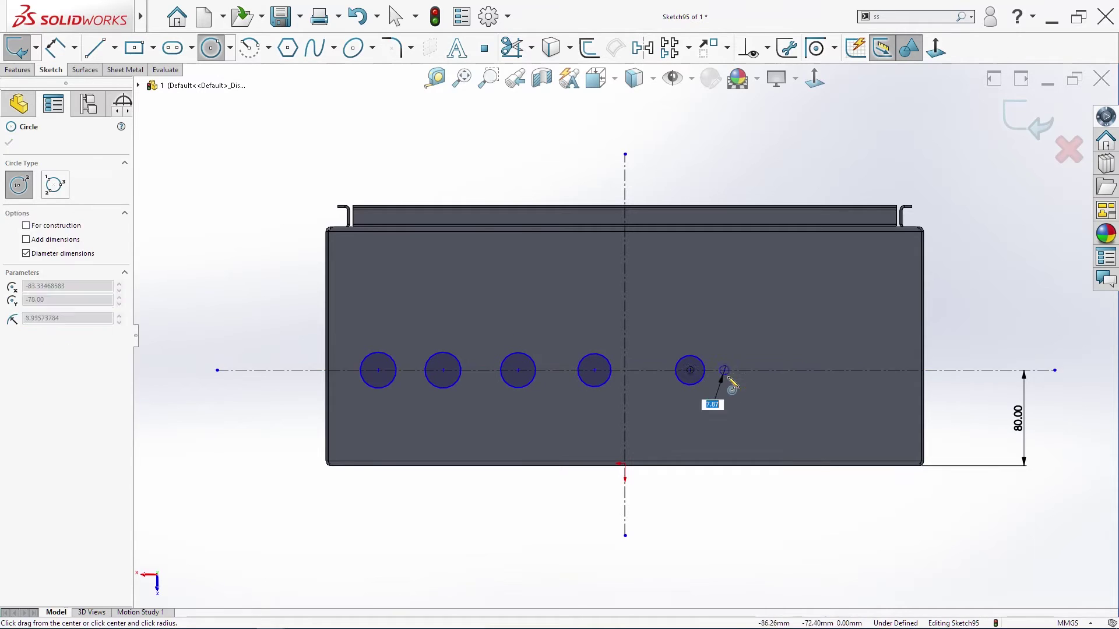
click(725, 370)
click(733, 380)
click(794, 370)
click(801, 378)
click(878, 371)
key(Escape)
- Set the rightmost circle's diameter to 15 mm and make the circle beside it equal
key(s)
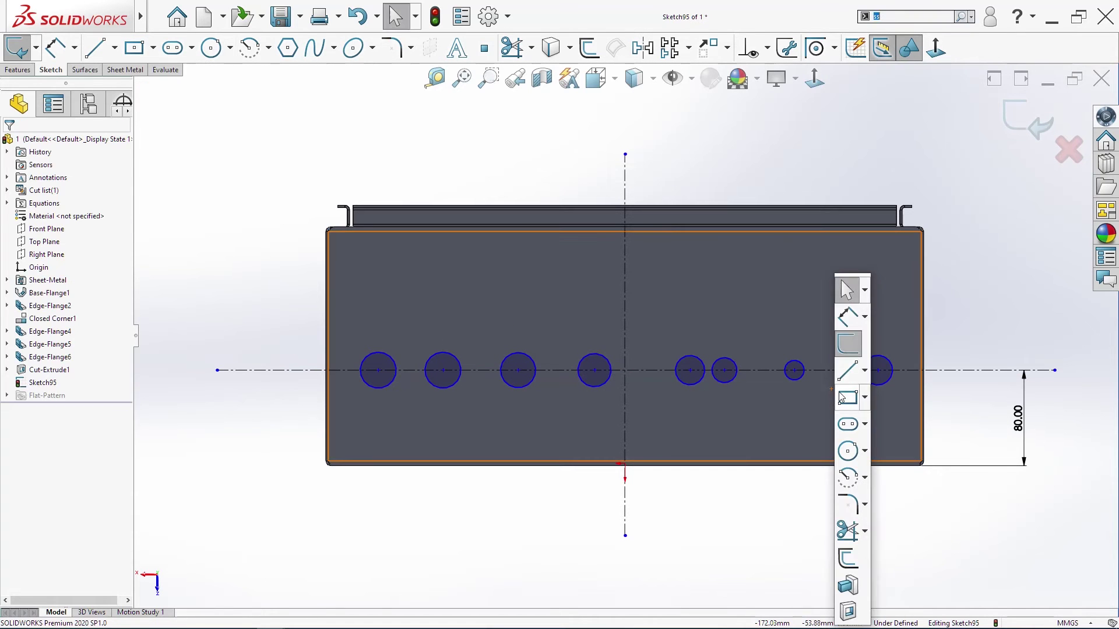
click(847, 317)
click(896, 311)
text(15)
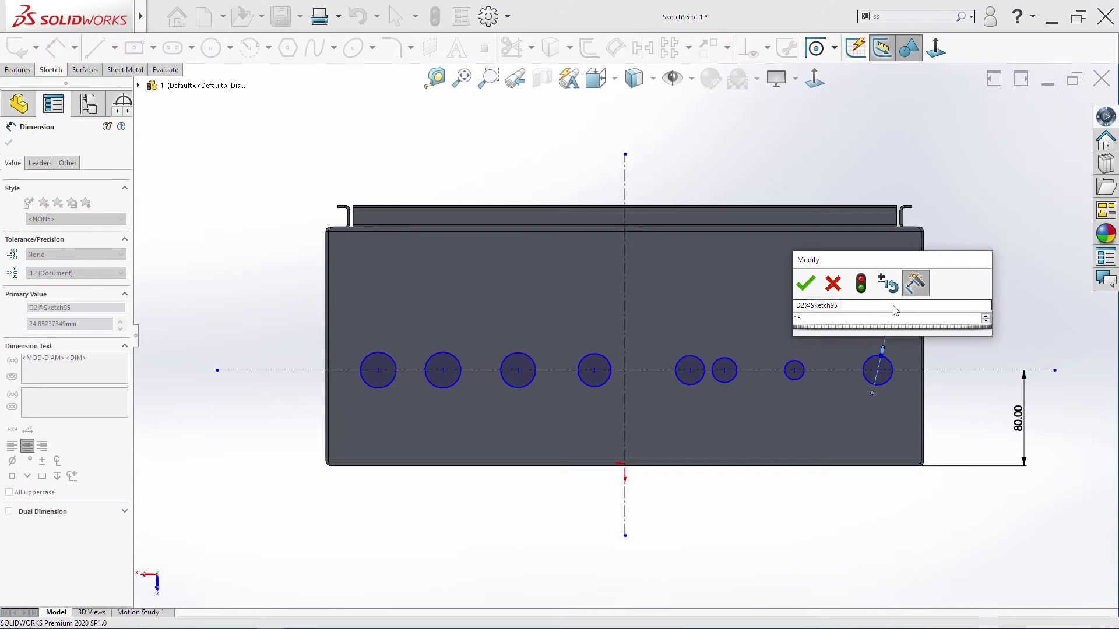
key(Return)
key(Escape)
click(870, 366)
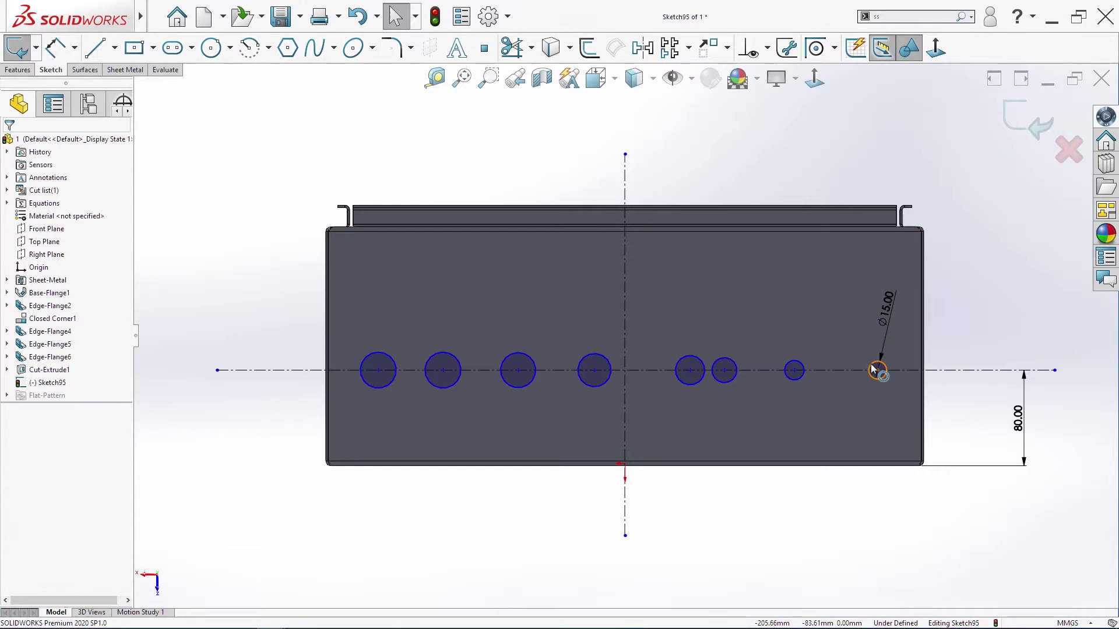
ctrl+click(798, 362)
click(32, 374)
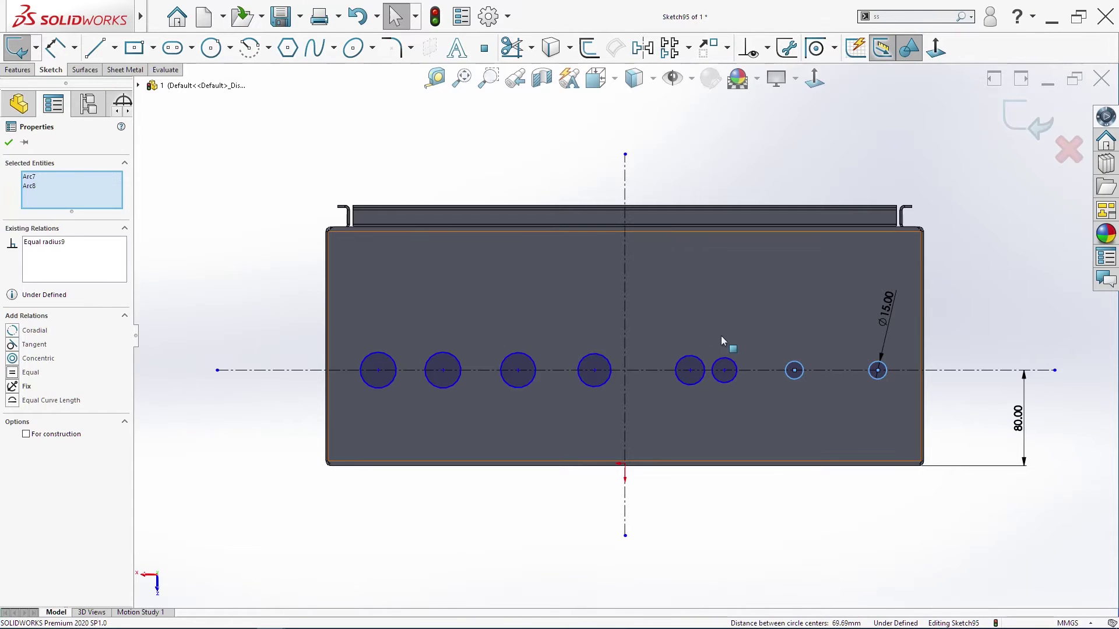
- Set the sixth circle's diameter to 20 mm and make the fifth circle of the row equal to it
key(s)
click(701, 325)
click(733, 362)
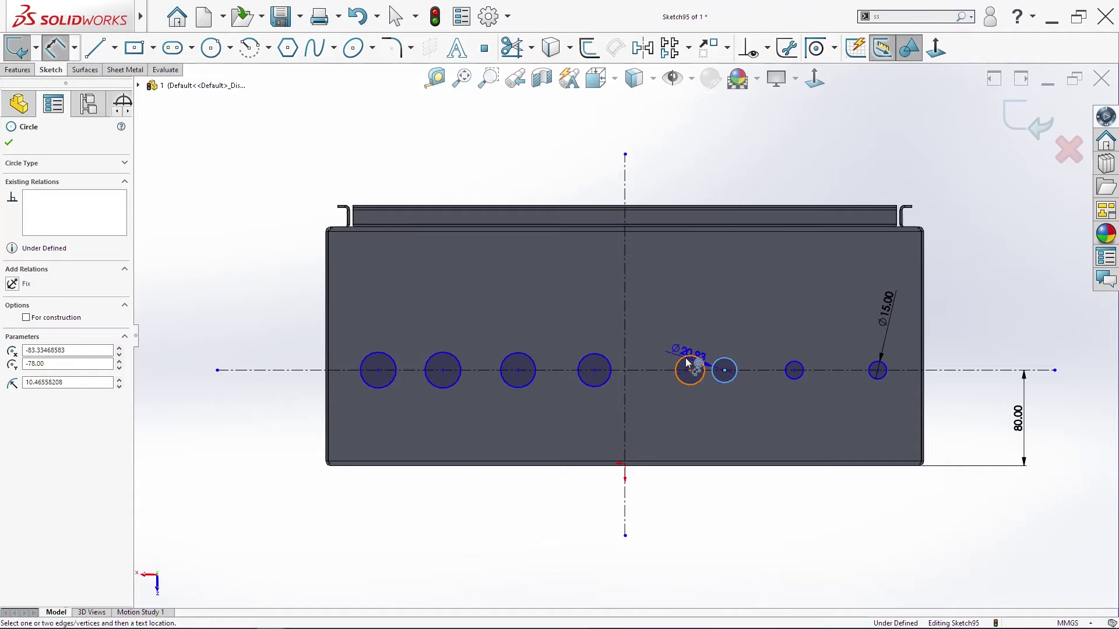
click(694, 356)
click(728, 317)
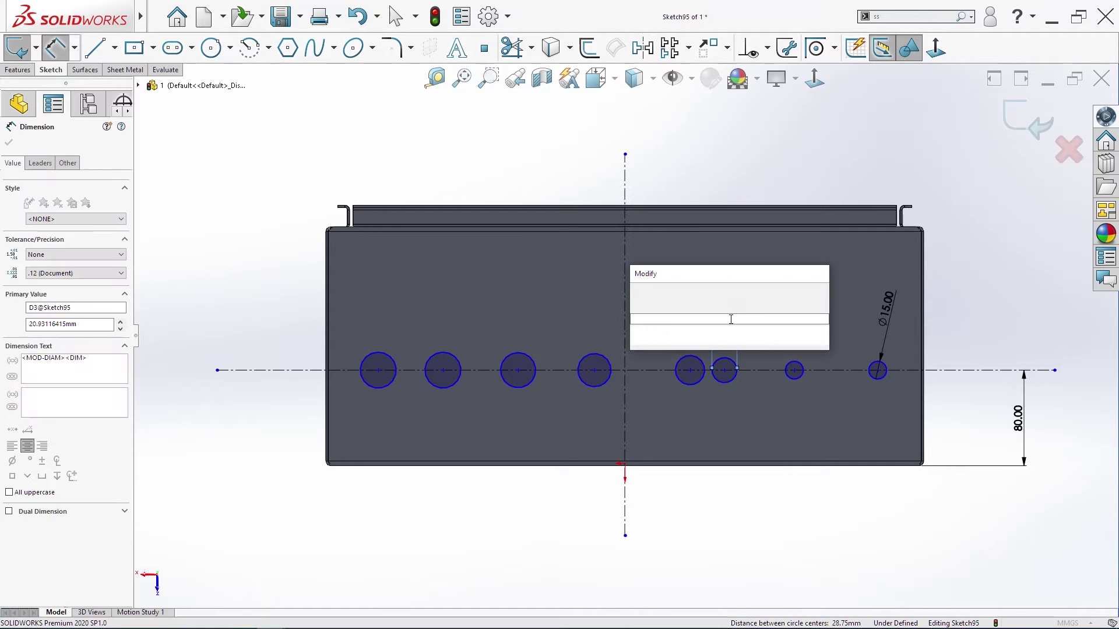
text(20)
key(Return)
key(Escape)
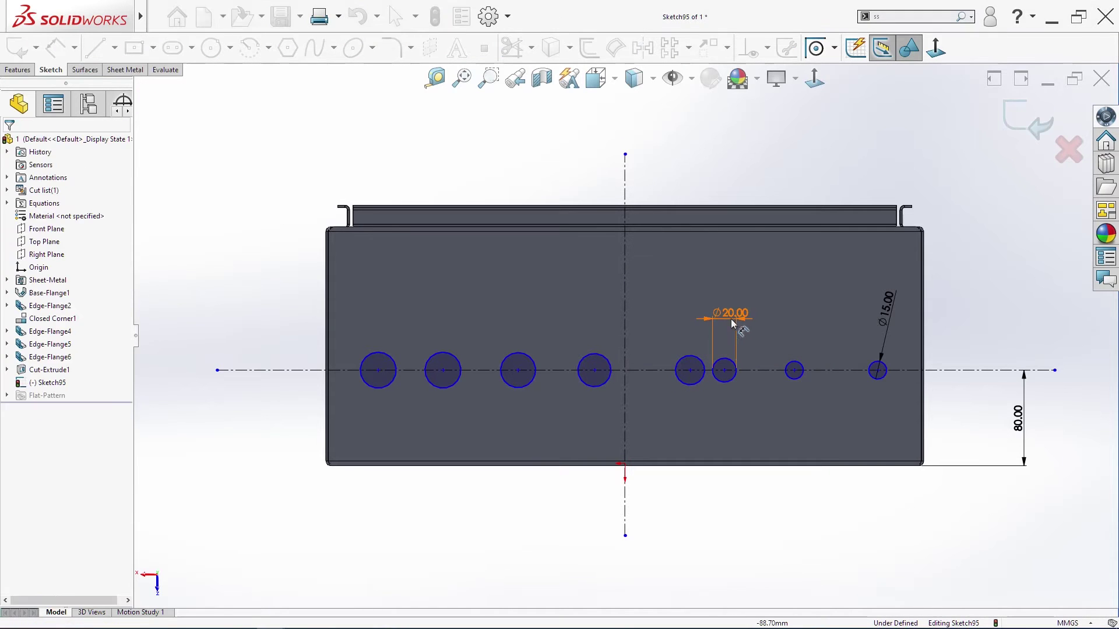
click(693, 361)
ctrl+click(713, 367)
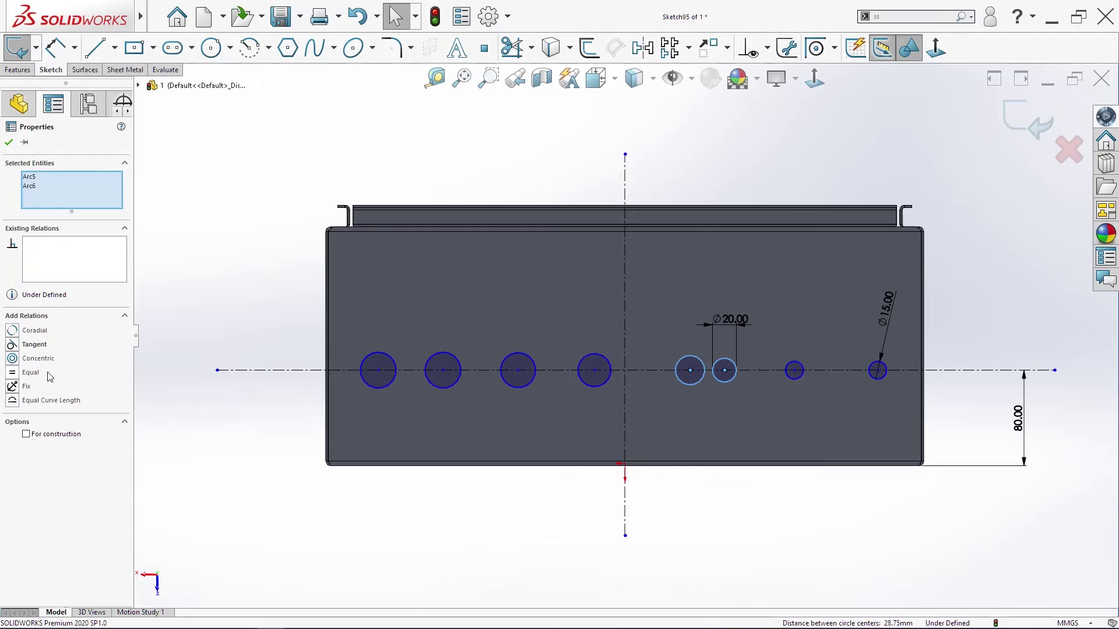
key(Escape)
- Set the fourth circle's diameter to 24 mm and make the third circle of the row equal to it
key(s)
click(546, 325)
click(601, 357)
click(599, 313)
key(Return)
text(24)
key(Return)
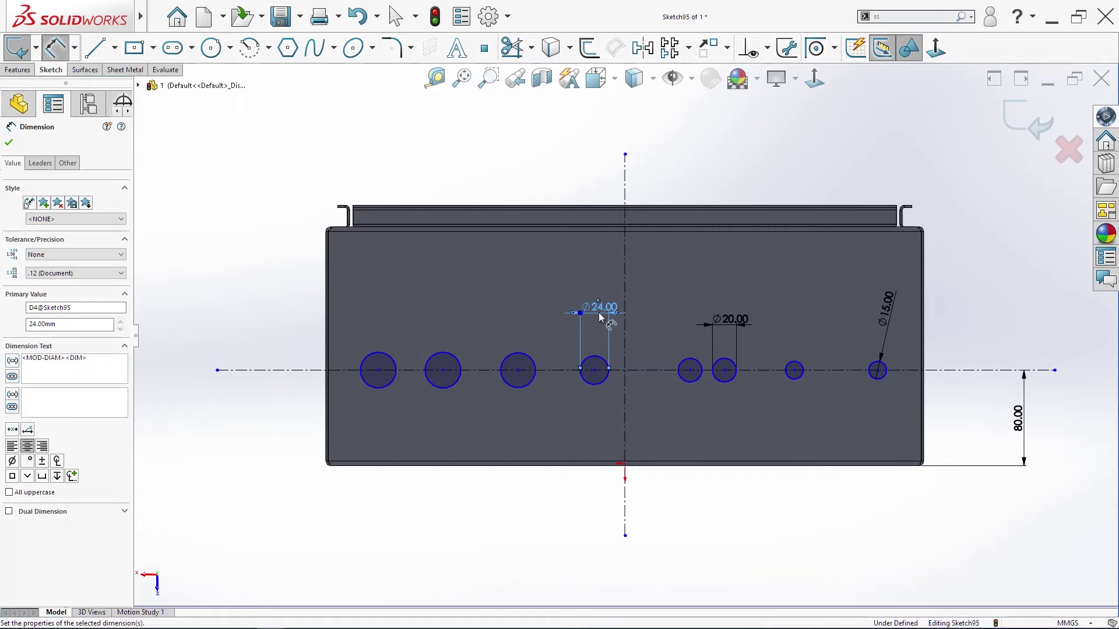
key(Escape)
click(518, 356)
ctrl+click(519, 357)
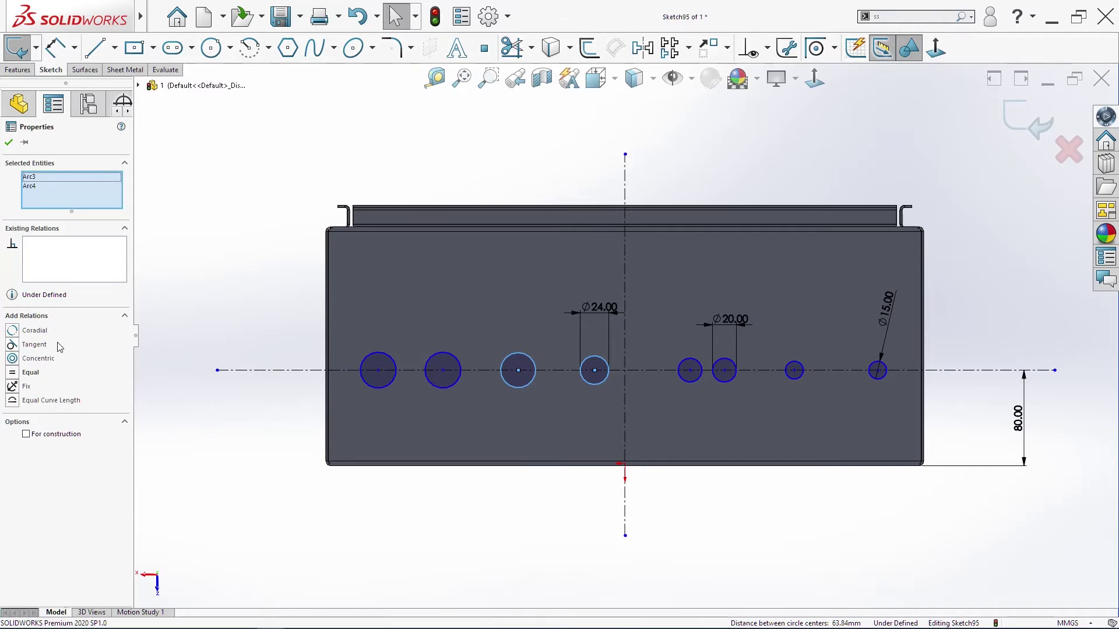
key(Escape)
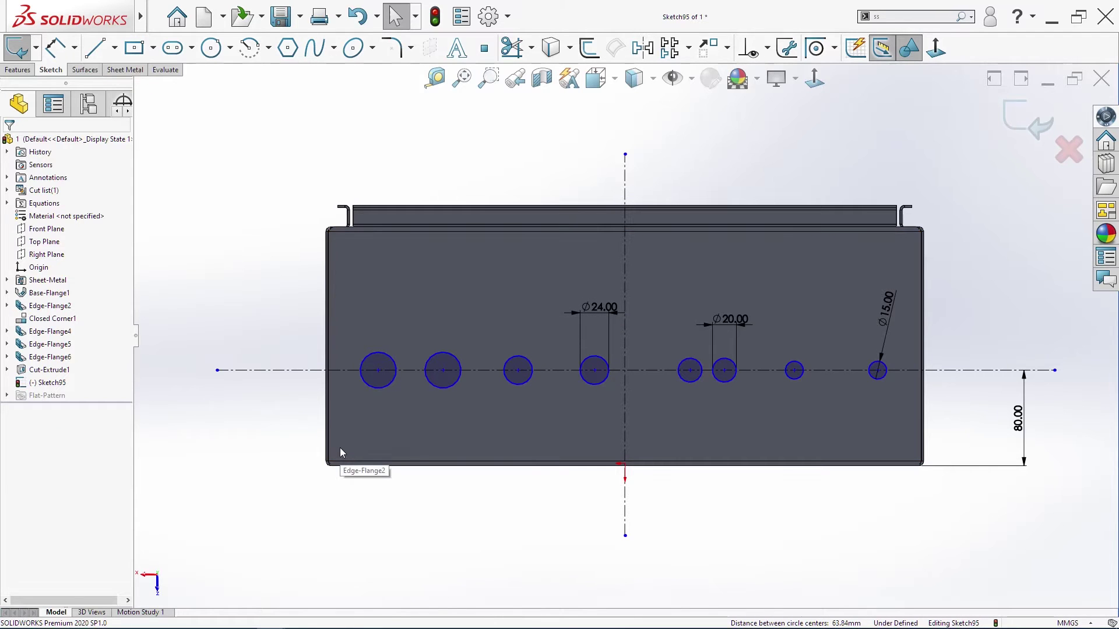
- Set the leftmost circle's diameter to 33 mm and make the second circle of the row equal to it
key(s)
click(359, 318)
click(376, 367)
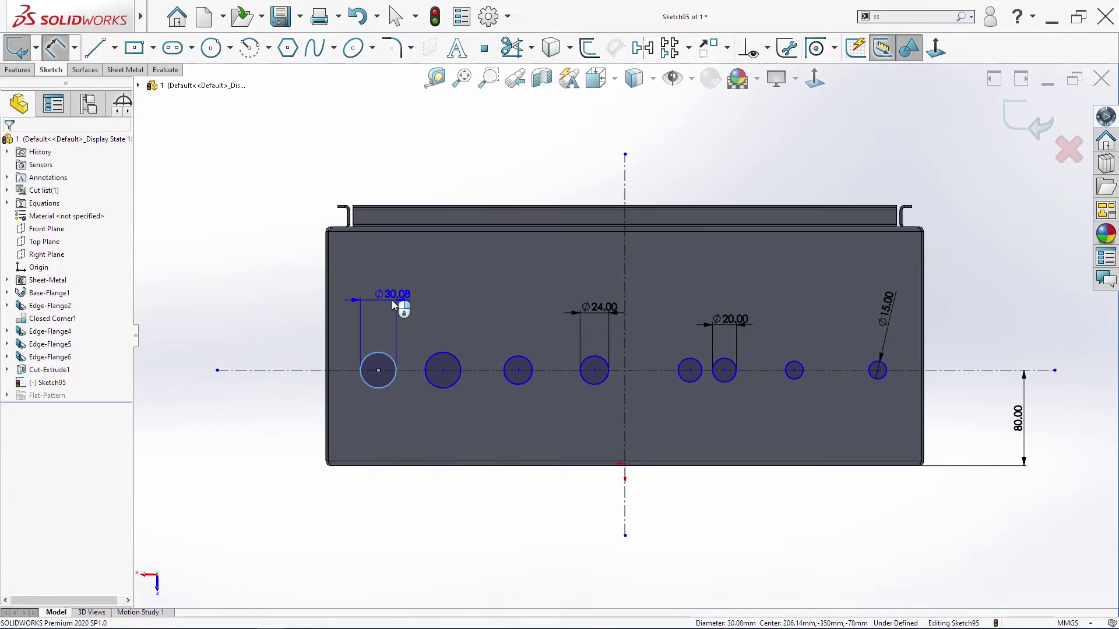
click(391, 300)
text(33)
key(Return)
key(Escape)
click(396, 362)
ctrl+click(449, 359)
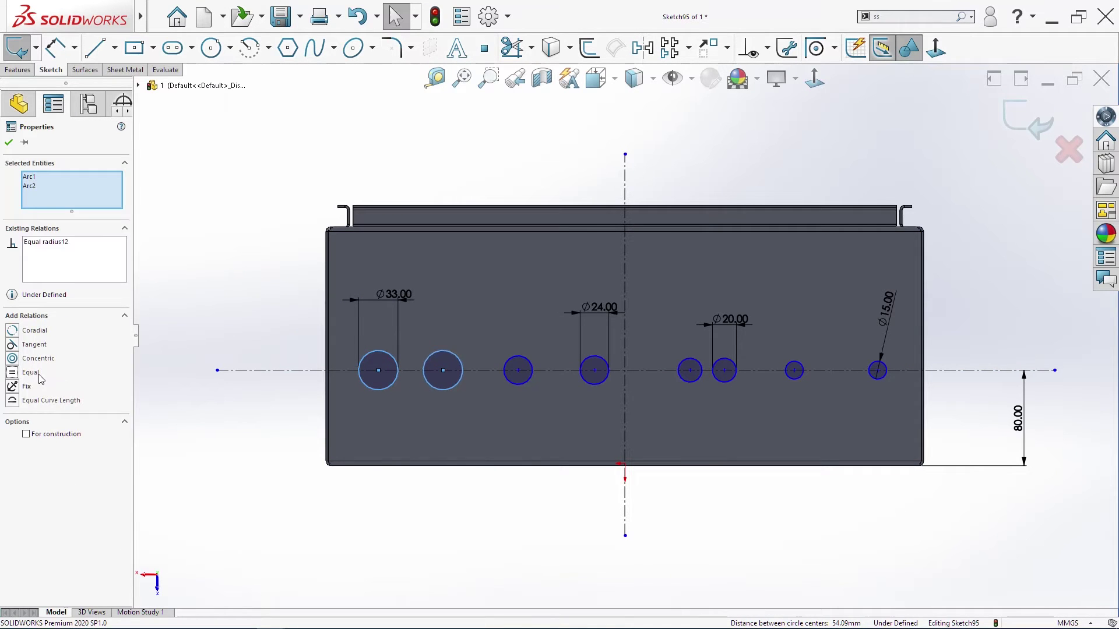
key(Escape)
- Dimension the first 33 mm circle's center 75 mm from the wall's nearest side edge
key(s)
click(487, 328)
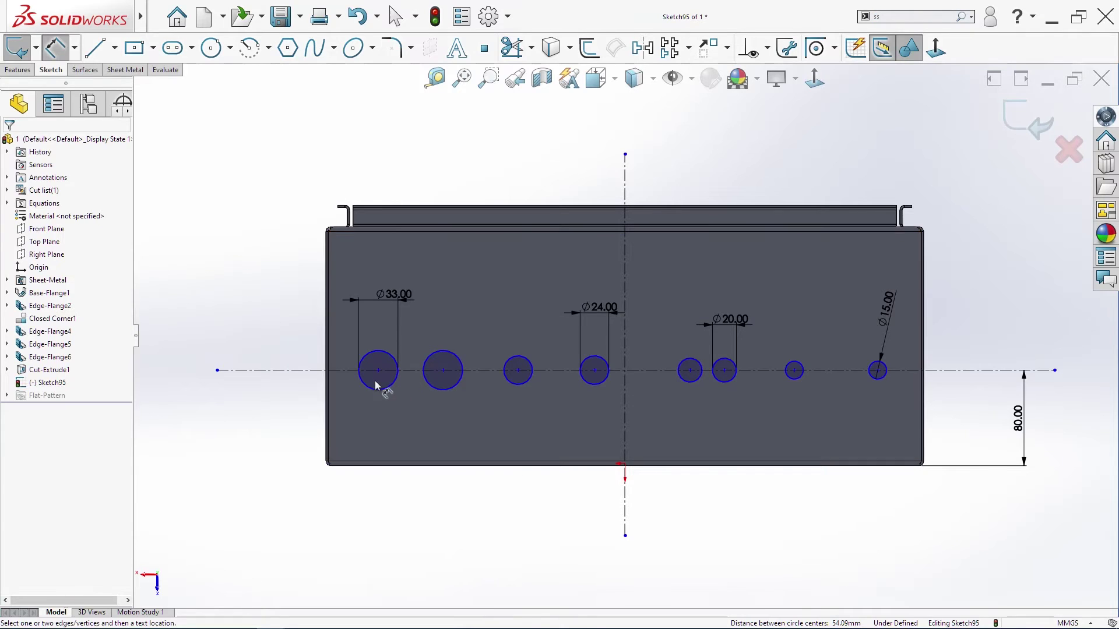
click(378, 372)
key(Escape)
click(379, 371)
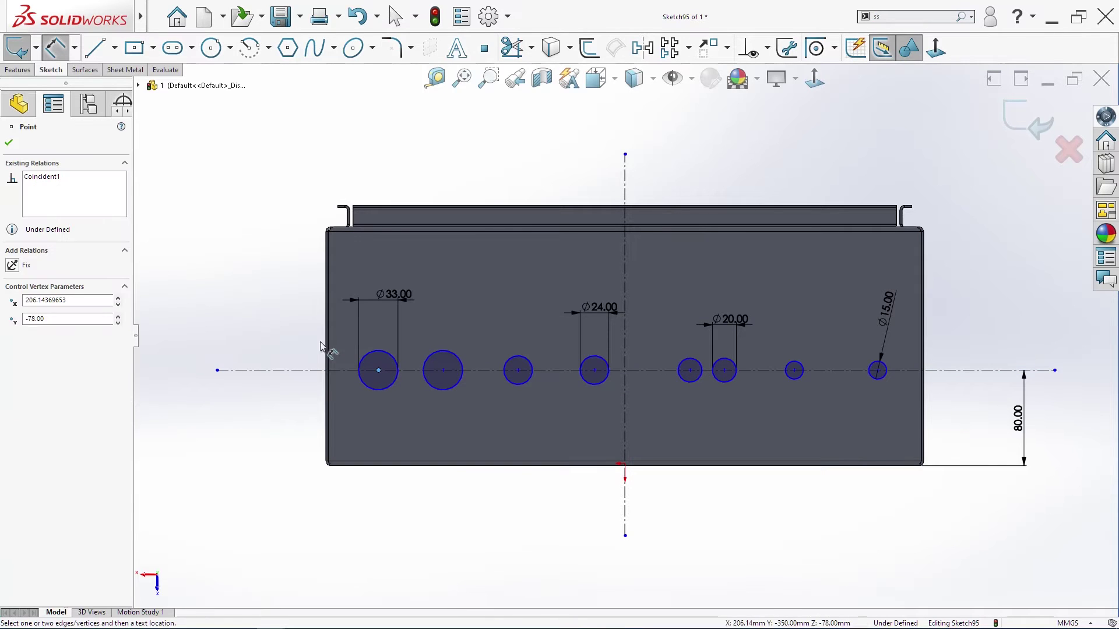
click(364, 134)
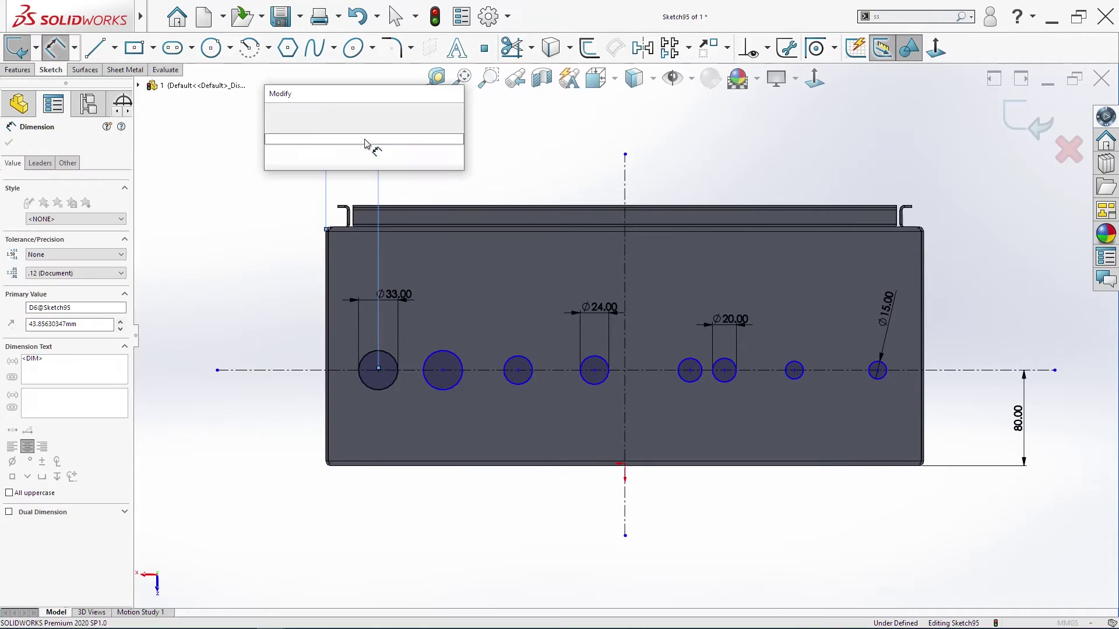
text(75)
key(Return)
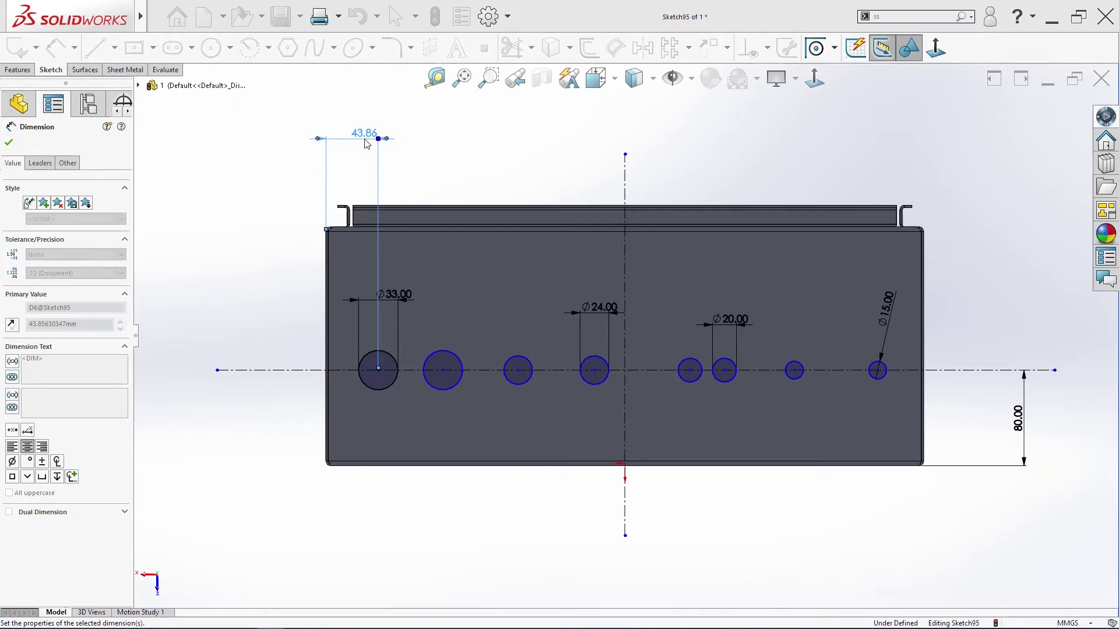
- Dimension 50 mm center spacing from the first to the second 33 mm circle and on to the first 24 mm circle
click(443, 372)
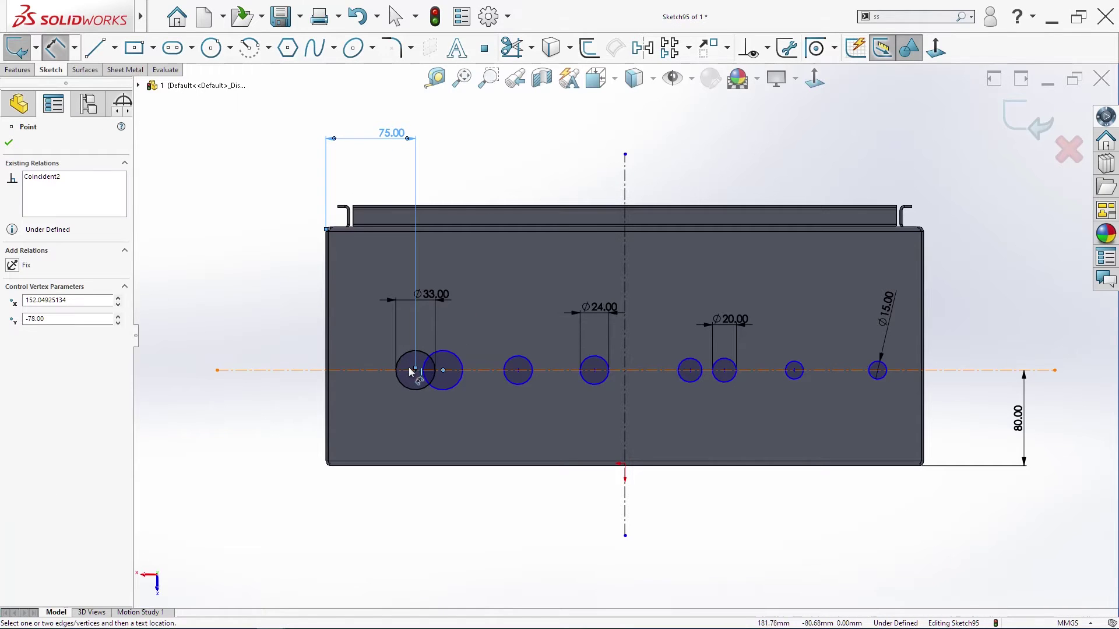
click(443, 199)
text(50)
key(Return)
key(s)
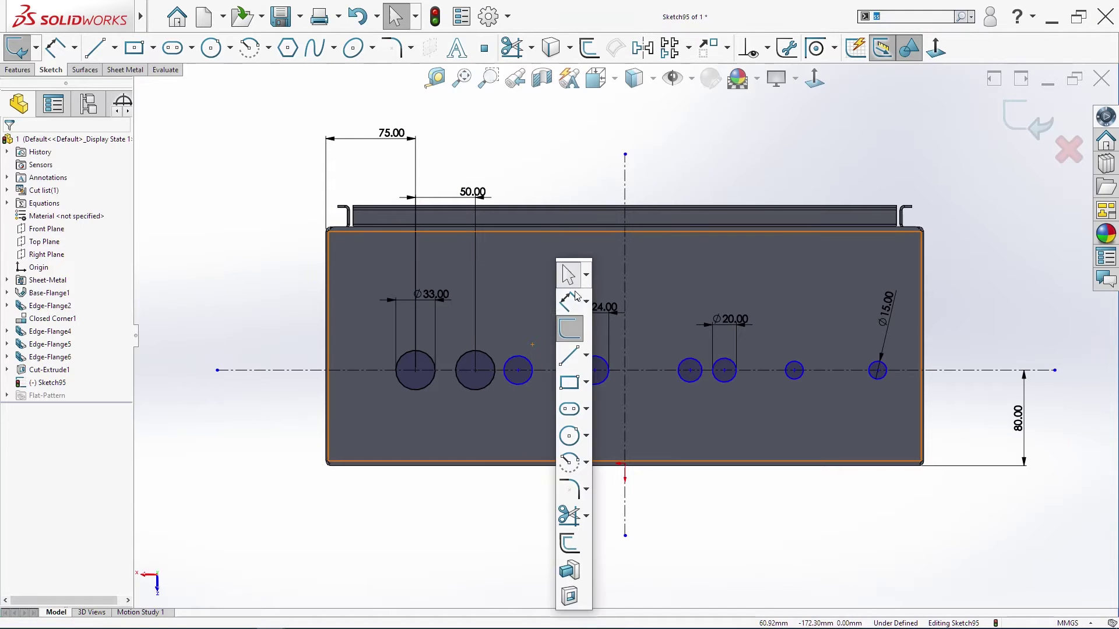
click(570, 302)
click(518, 371)
click(495, 305)
text(50)
key(Return)
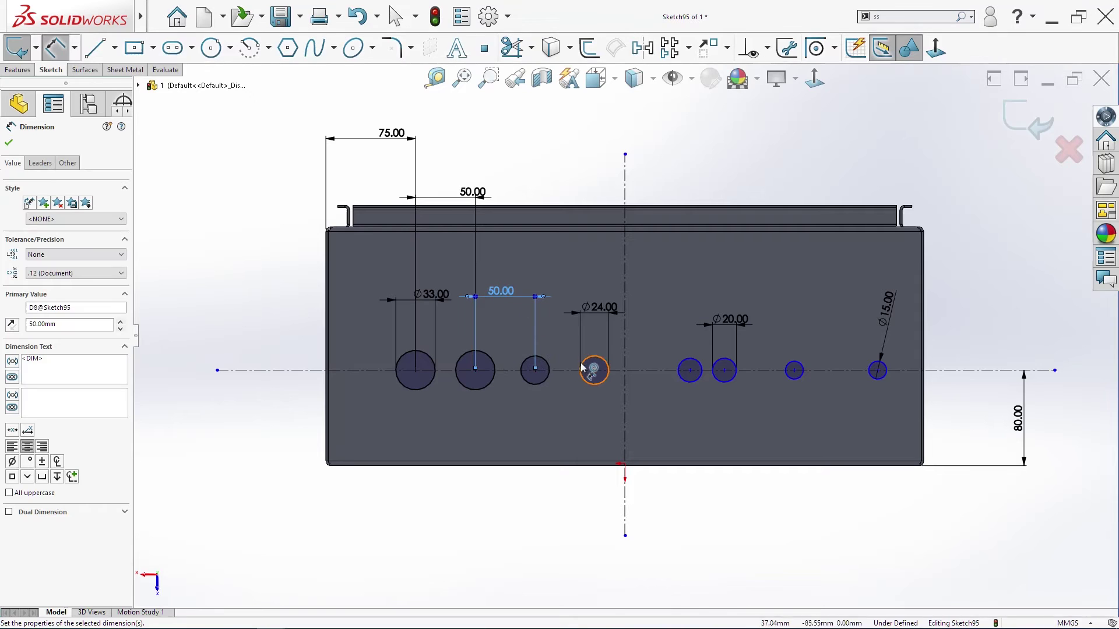
- Dimension 50 mm center spacing from the first to the second 24 mm circle and on to the first 20 mm circle
click(594, 371)
click(535, 371)
click(578, 265)
text(50)
key(Return)
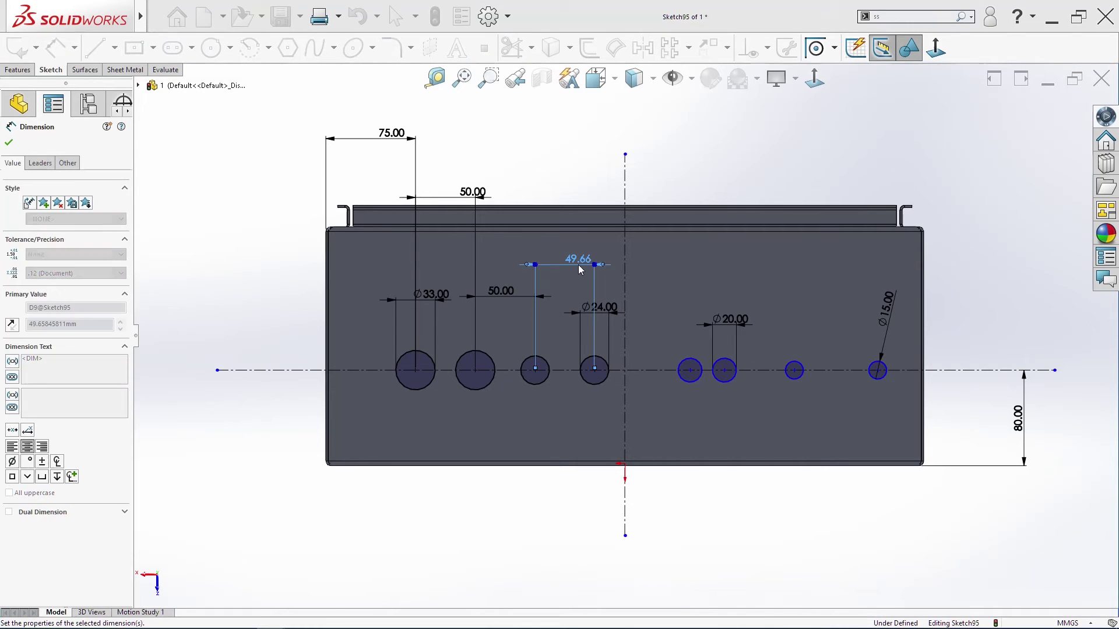
click(690, 370)
click(594, 368)
click(624, 322)
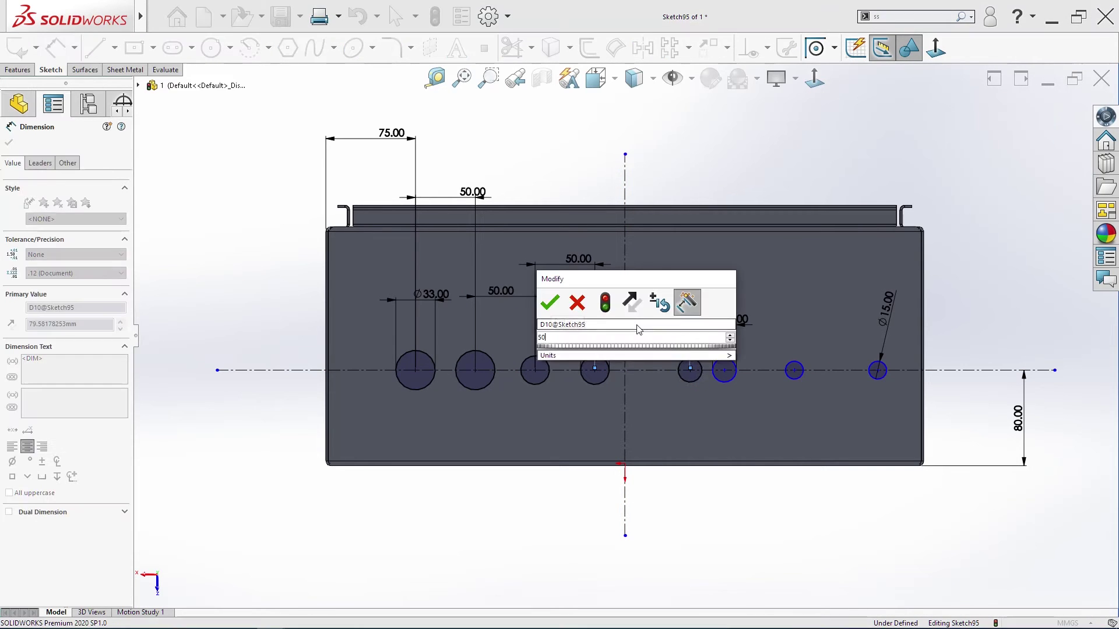
text(50)
key(Return)
- Dimension 50 mm center spacing from the first to the second 20 mm circle and on to the first 15 mm circle
click(718, 378)
click(655, 368)
click(676, 331)
text(50)
key(Return)
click(795, 370)
click(714, 370)
click(762, 330)
text(50)
key(Return)
- Dimension the last 15 mm circle's center 50 mm from the neighboring 15 mm circle
click(878, 370)
click(775, 370)
click(815, 356)
text(50)
key(Return)
key(Escape)
right_click(173, 156)
- Extrude-cut the eight circles through the short wall as a Blind, 10 mm deep normal cut
key(s)
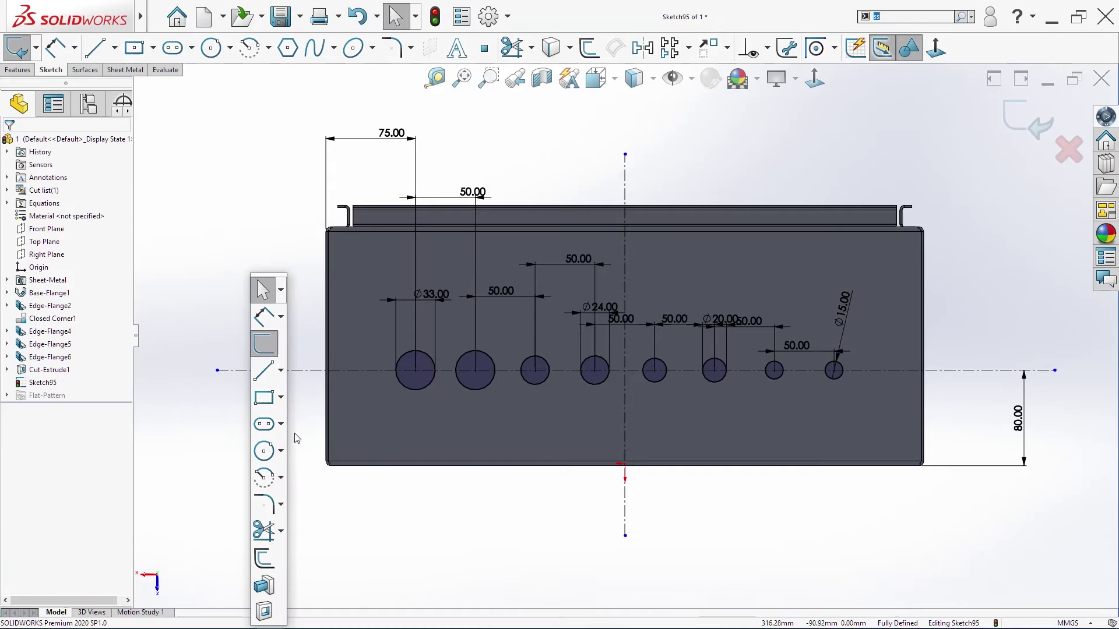
click(262, 619)
middle_drag(527, 341, 529, 545)
scroll(527, 476, up, 5)
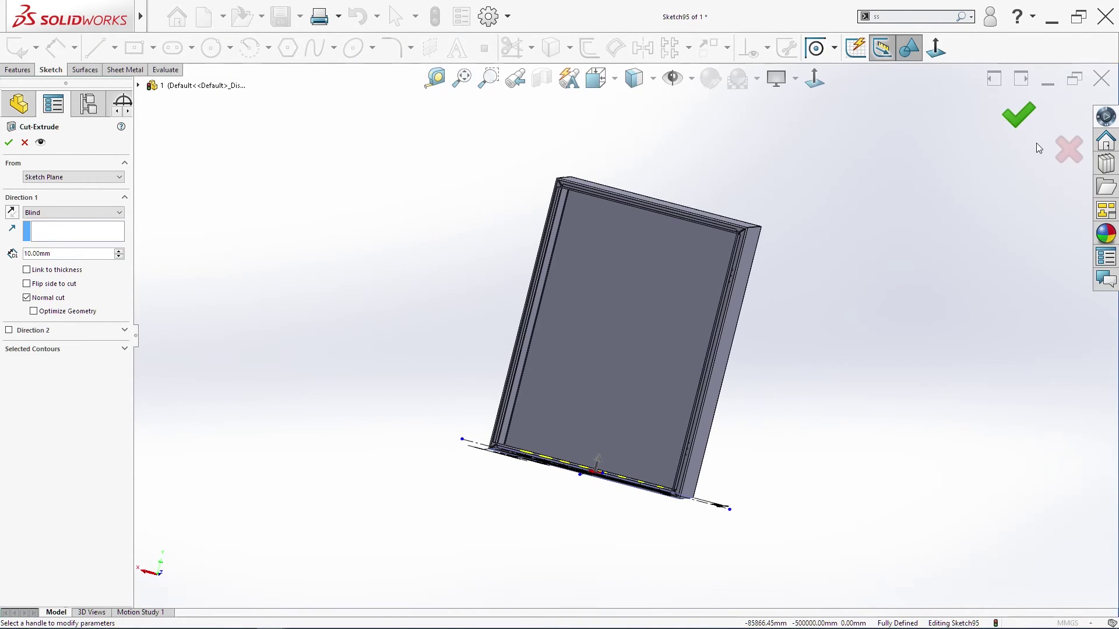
middle_drag(802, 467, 839, 152)
- Measure the first large hole in the row while viewing the wall from below
key(space)
click(449, 372)
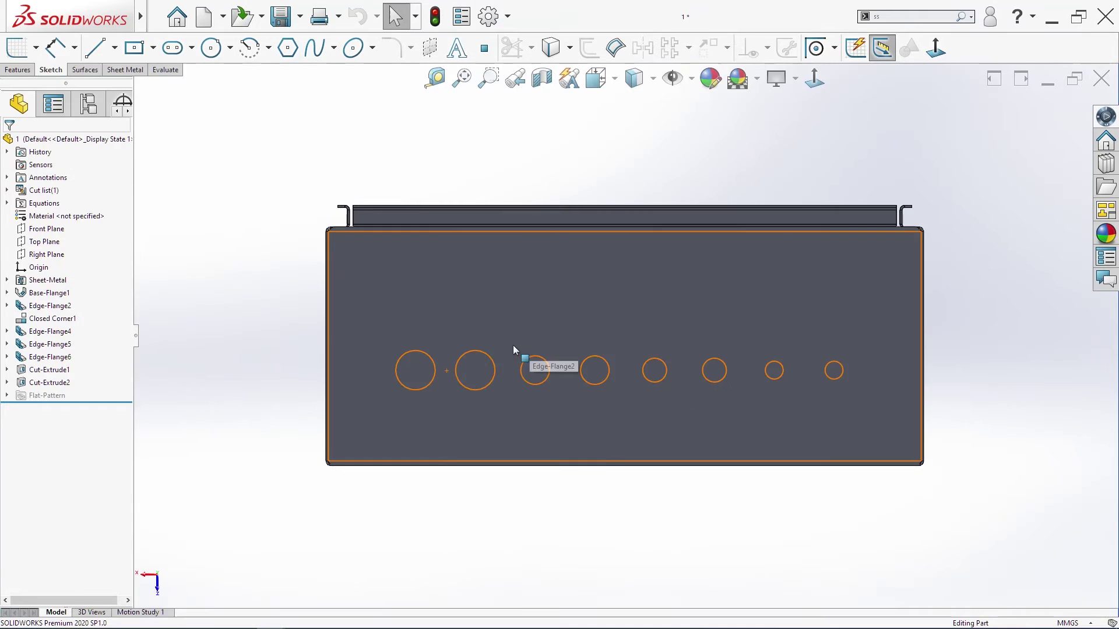
key(m)
click(430, 357)
key(Escape)
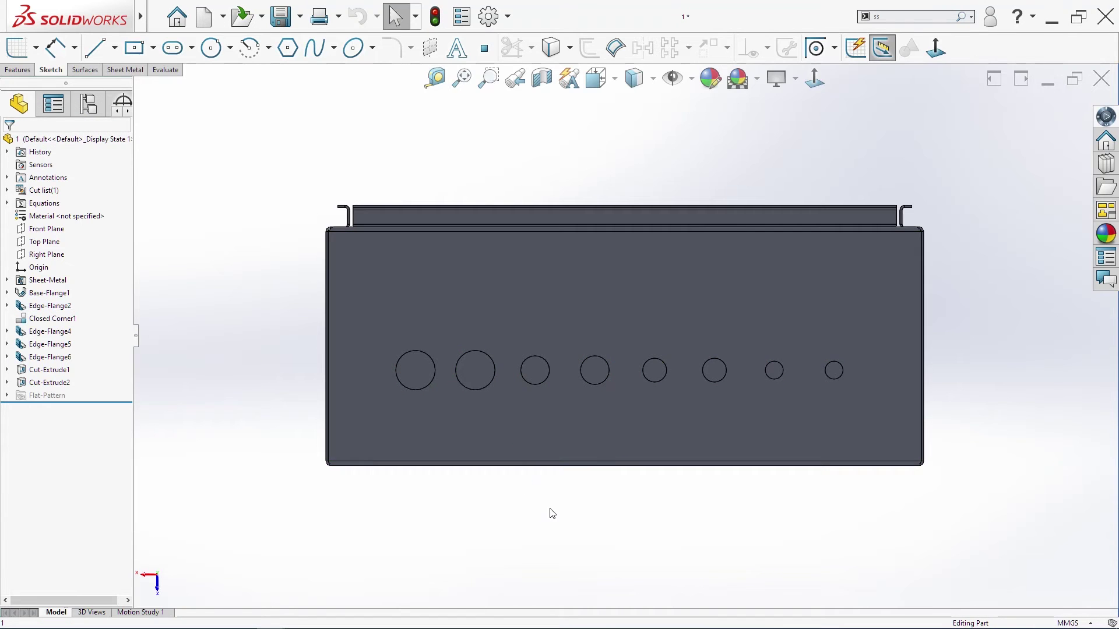
middle_drag(542, 515, 632, 507)
scroll(604, 373, up, 8)
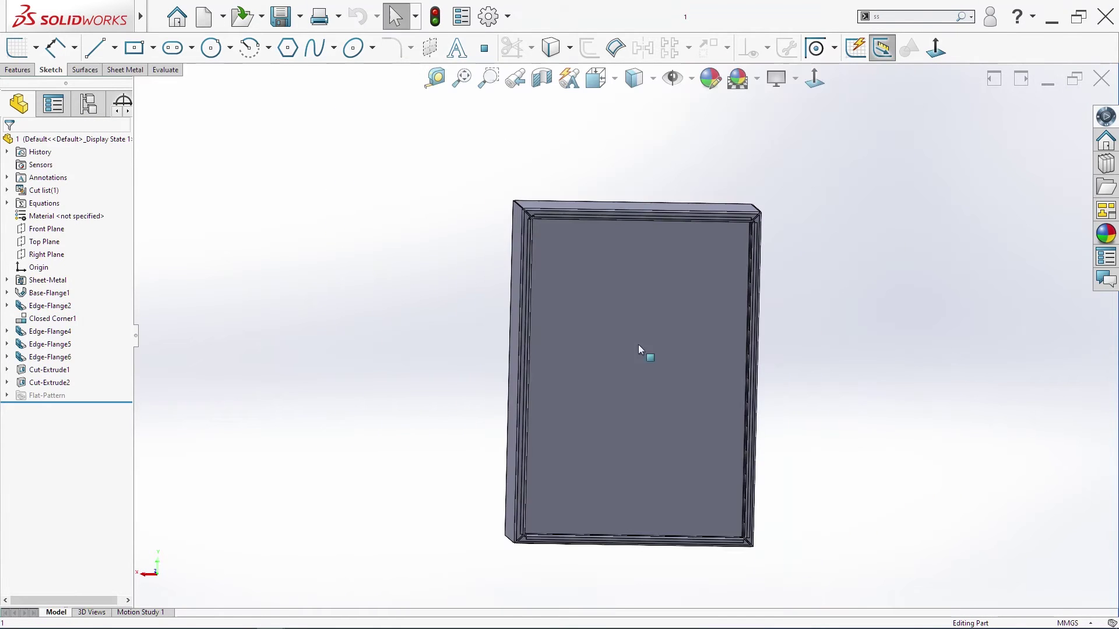
- Create a new part document
middle_drag(624, 338, 685, 396)
click(155, 16)
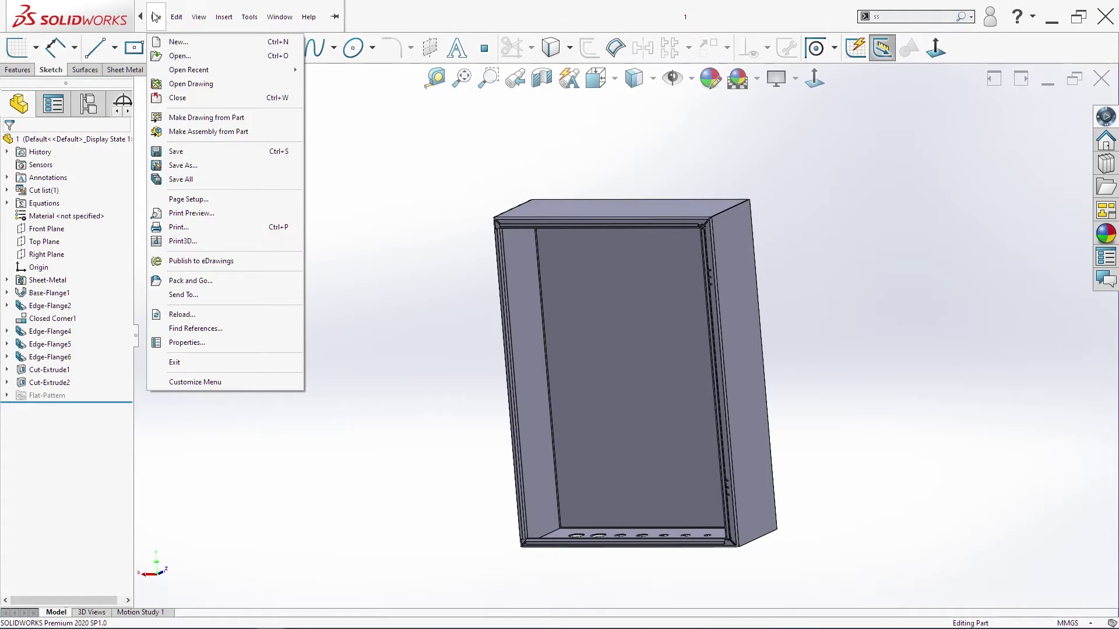
click(161, 46)
double_click(271, 299)
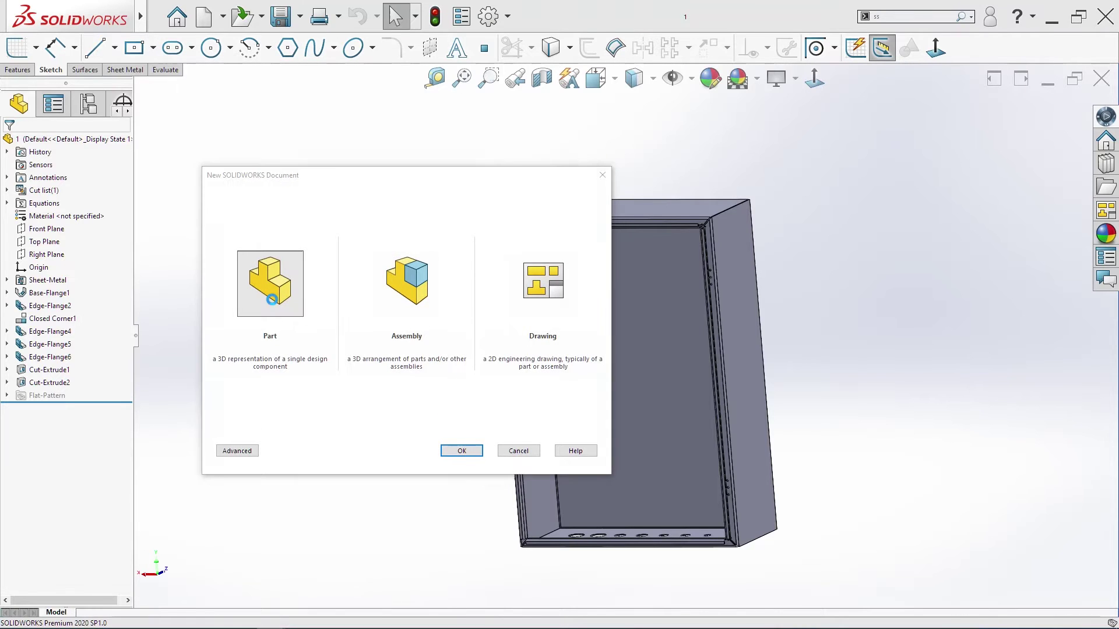
- Sketch a center rectangle on the Front Plane, centered on the origin and taller than it is wide
right_click(63, 204)
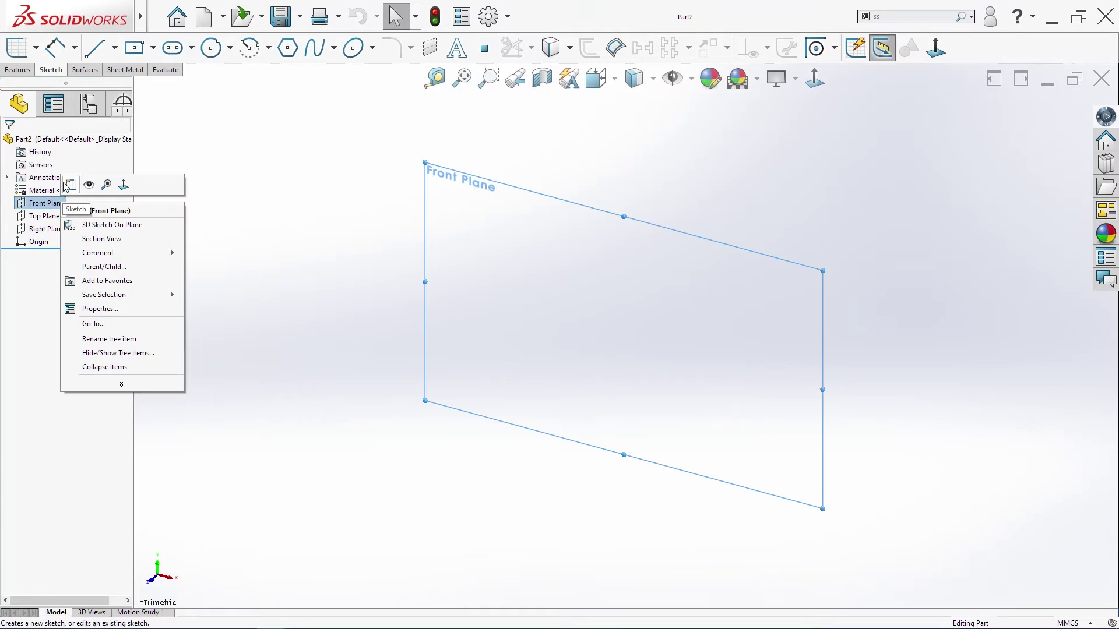
click(68, 185)
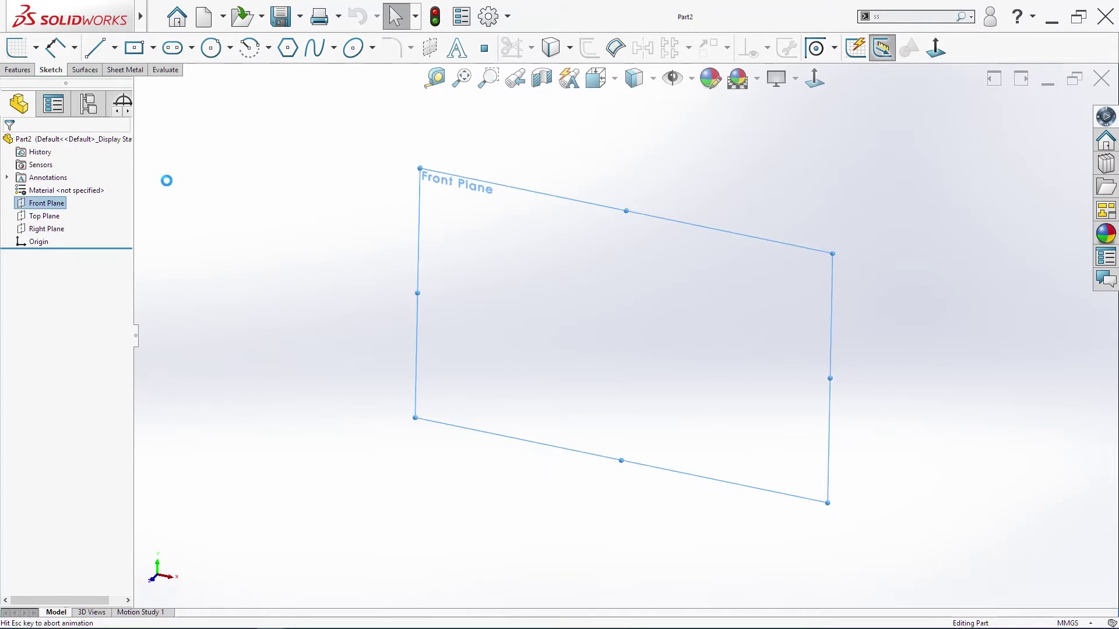
click(138, 56)
click(625, 335)
click(555, 433)
- Dimension the rectangle 500 mm wide and 700 mm high
key(s)
click(792, 312)
click(652, 242)
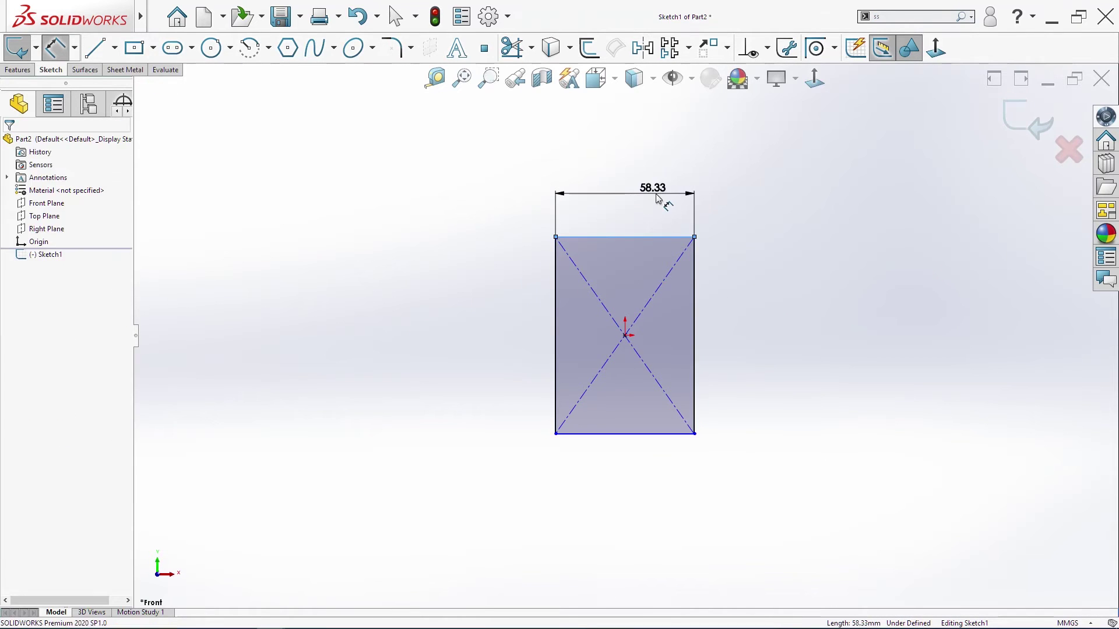
click(655, 193)
text(500)
key(Return)
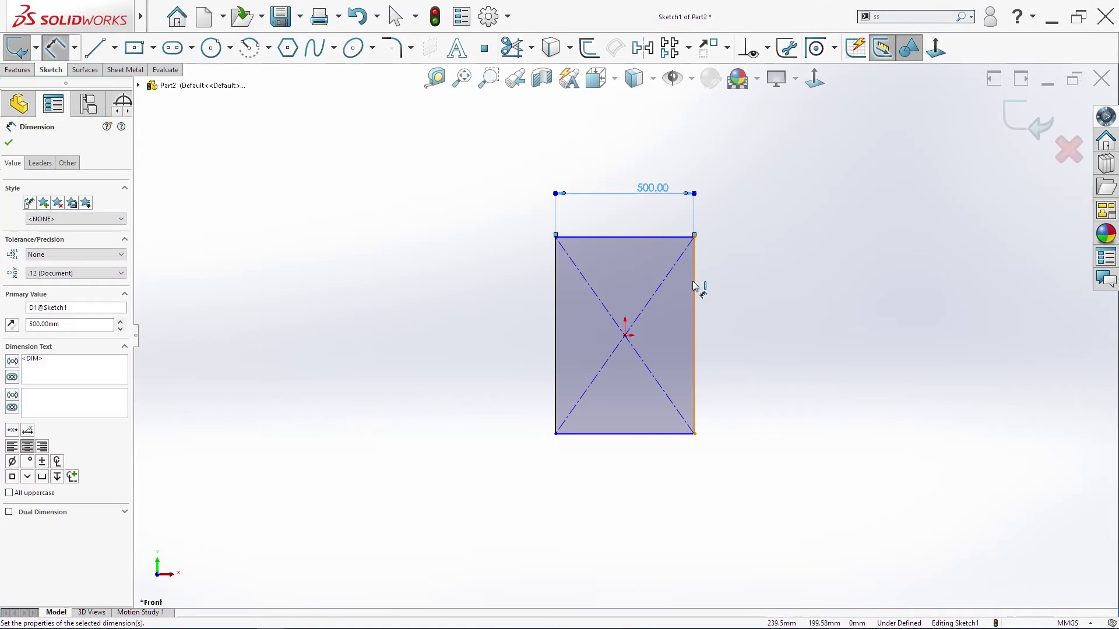
click(696, 285)
click(723, 295)
key(Return)
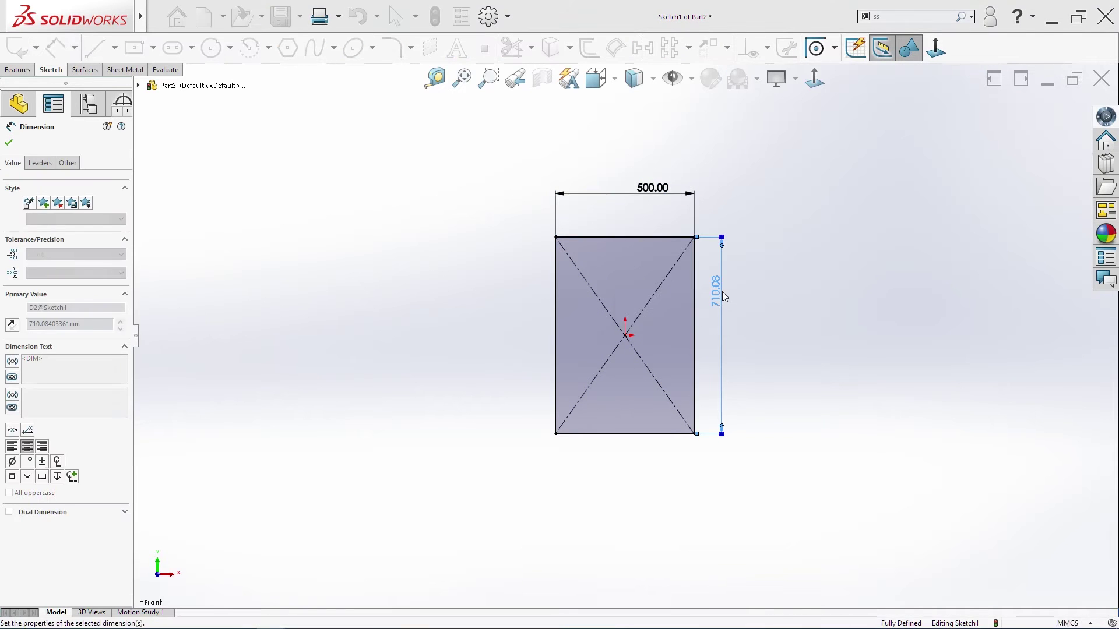
key(Escape)
key(s)
key(Escape)
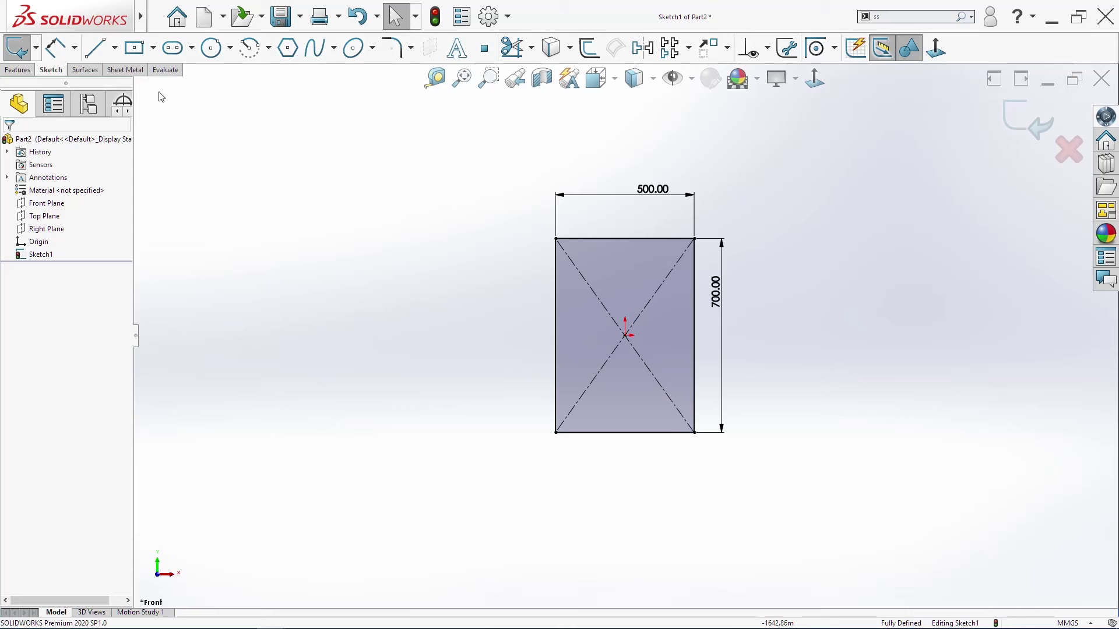
- Create a 2 mm thick sheet metal Base Flange from the rectangle sketch
click(125, 69)
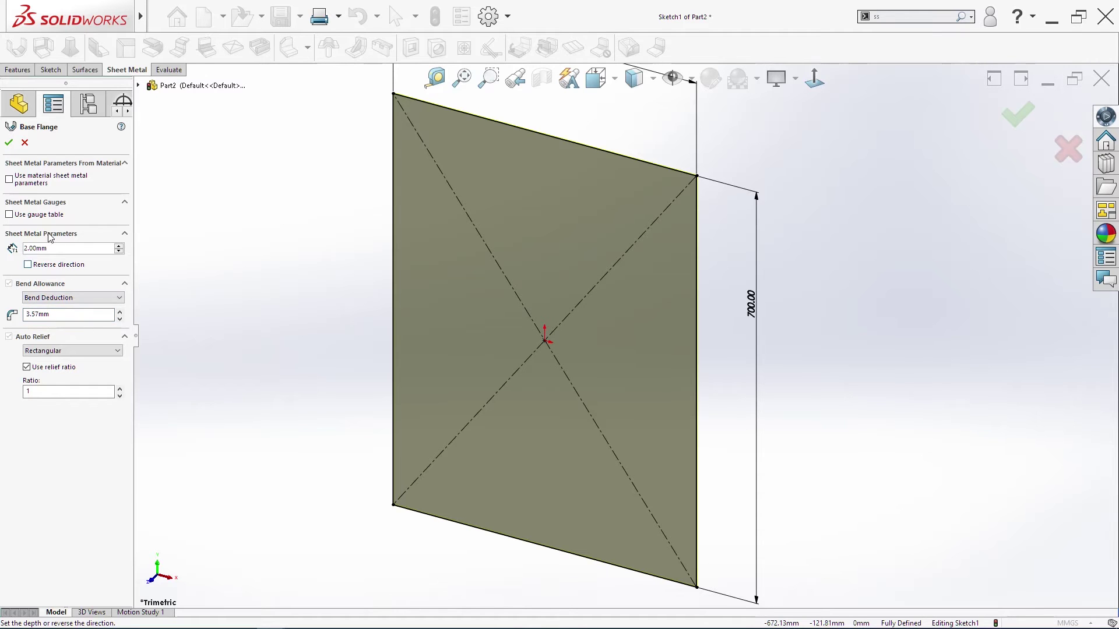
middle_drag(693, 288, 630, 316)
scroll(603, 357, down, 4)
scroll(622, 335, up, 5)
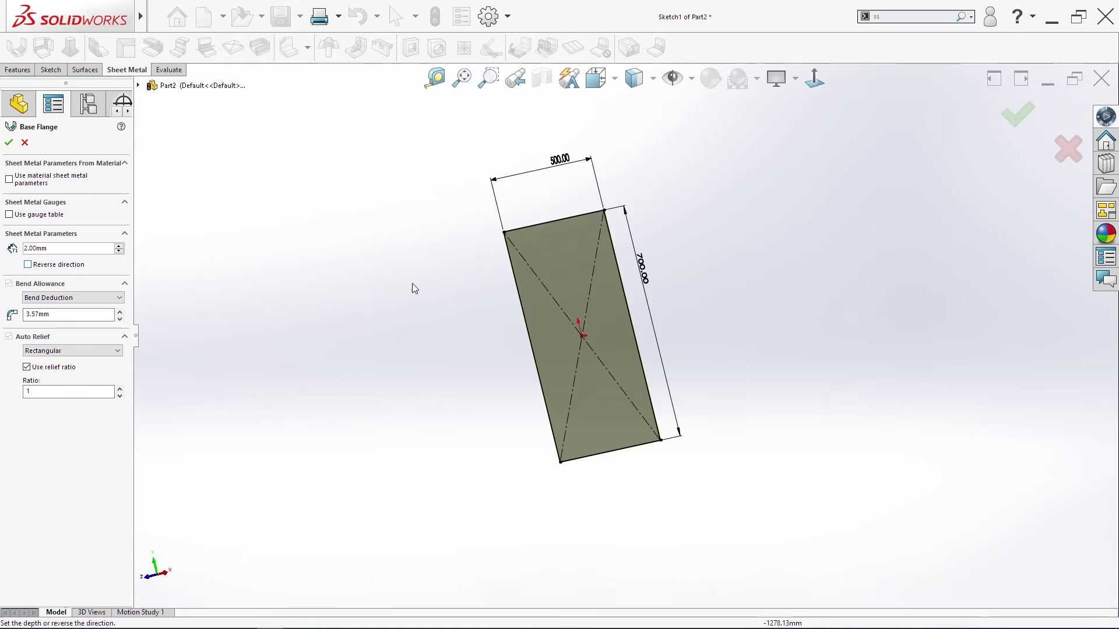
scroll(674, 199, down, 8)
middle_drag(523, 283, 453, 282)
scroll(453, 282, up, 7)
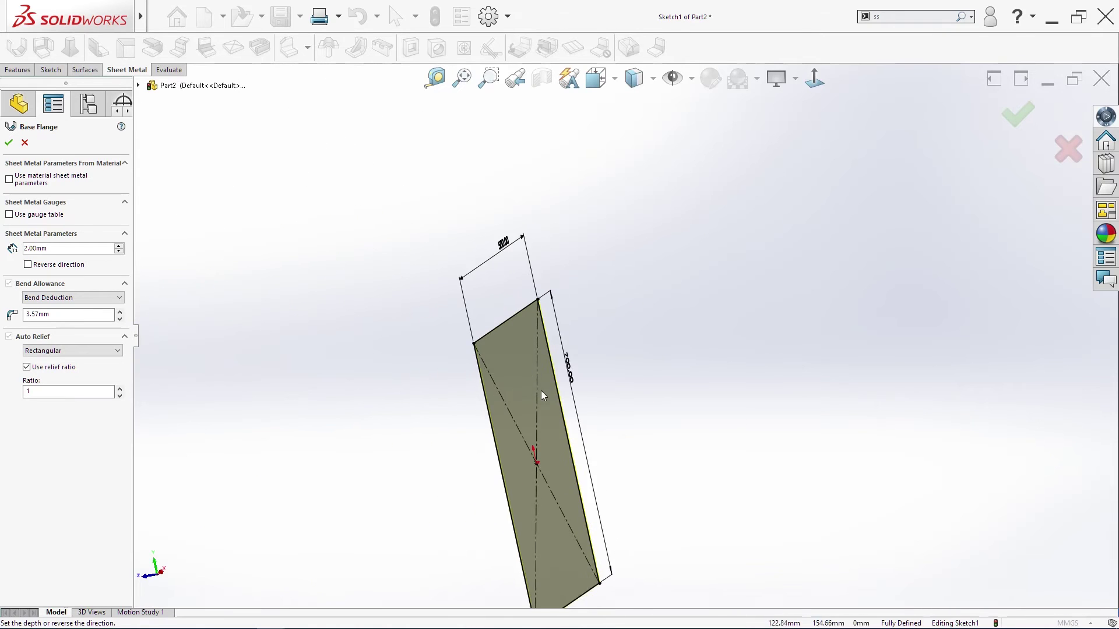
middle_drag(537, 386, 586, 395)
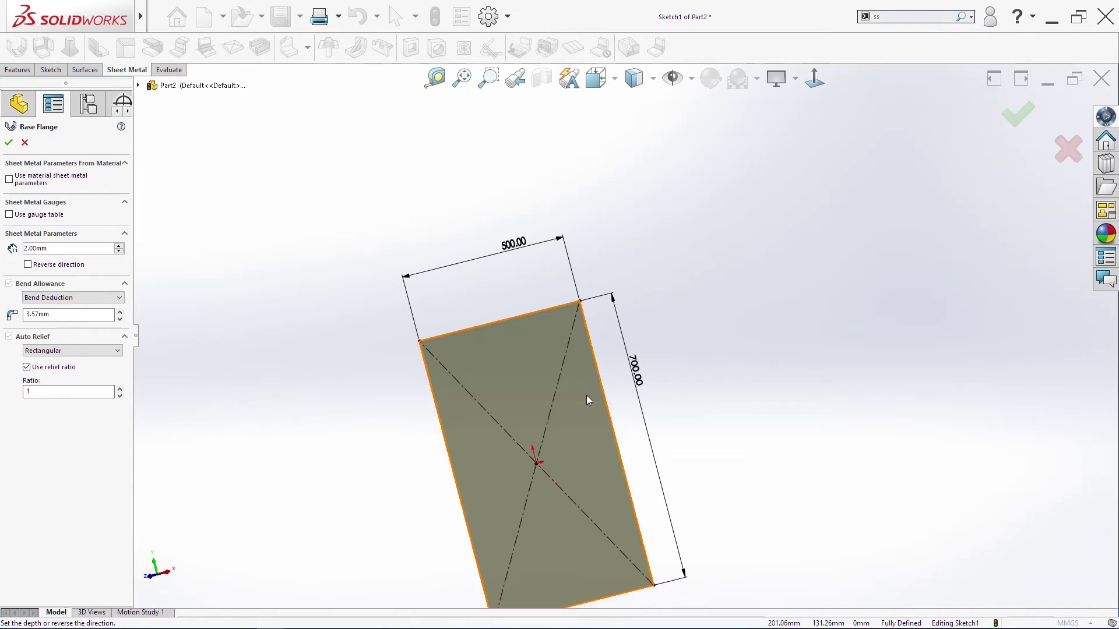
click(9, 143)
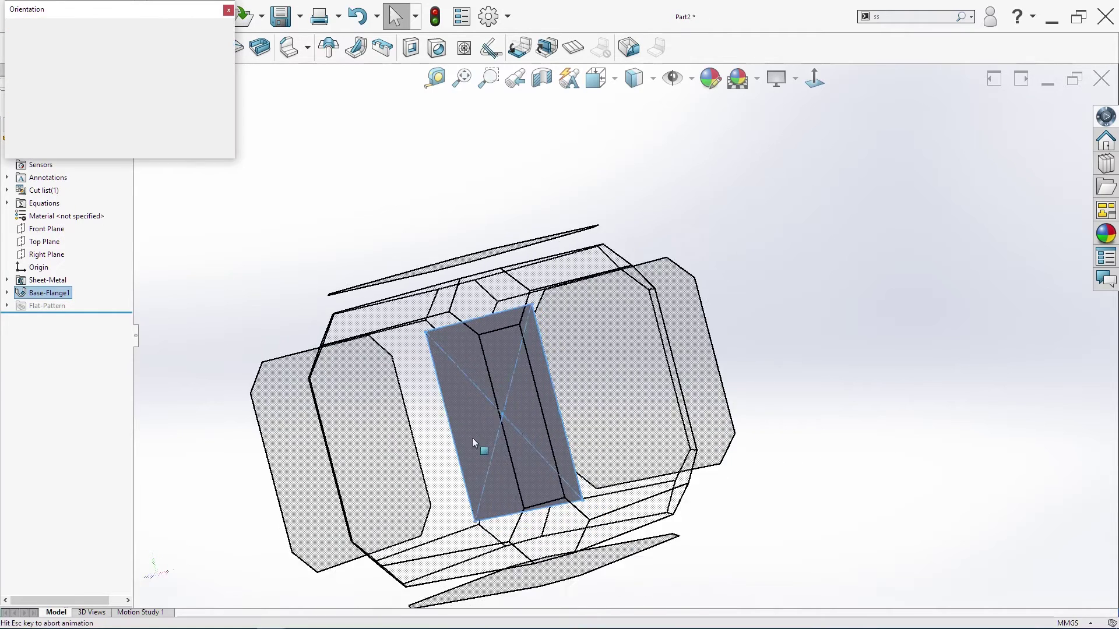
- Start an Edge Flange and select all four outer edges of the plate's front face
key(ctrl+1)
click(361, 316)
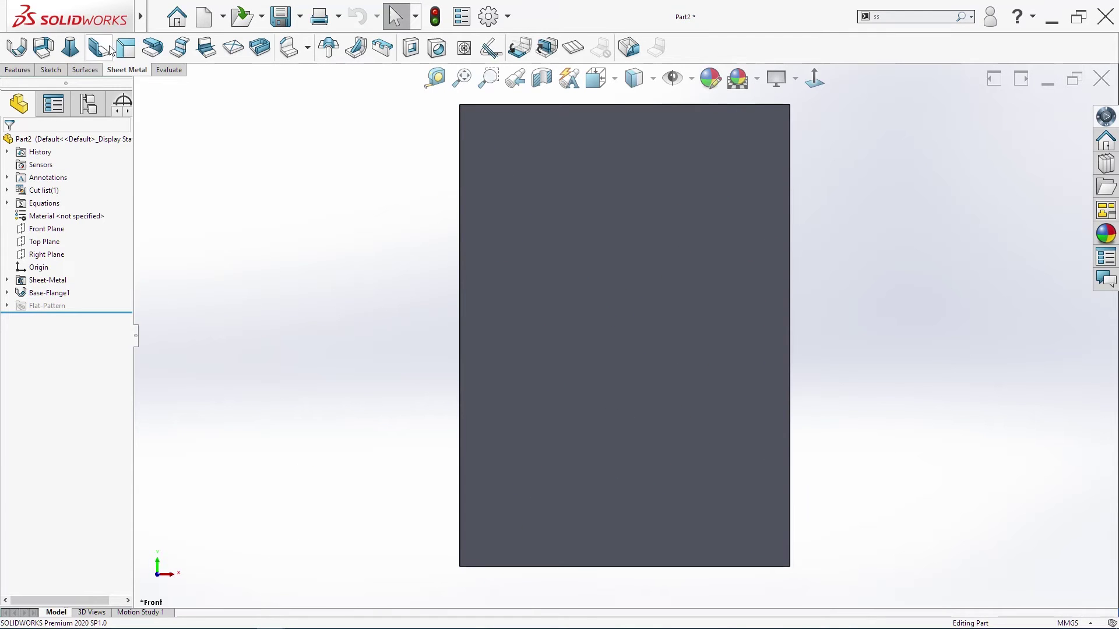
click(91, 49)
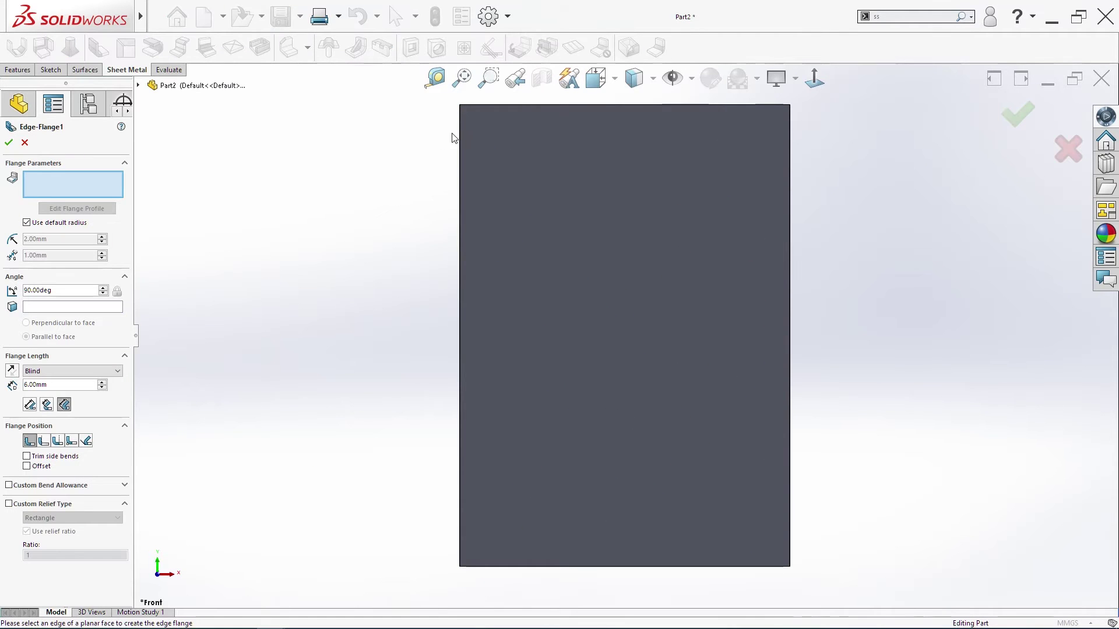
scroll(572, 132, down, 5)
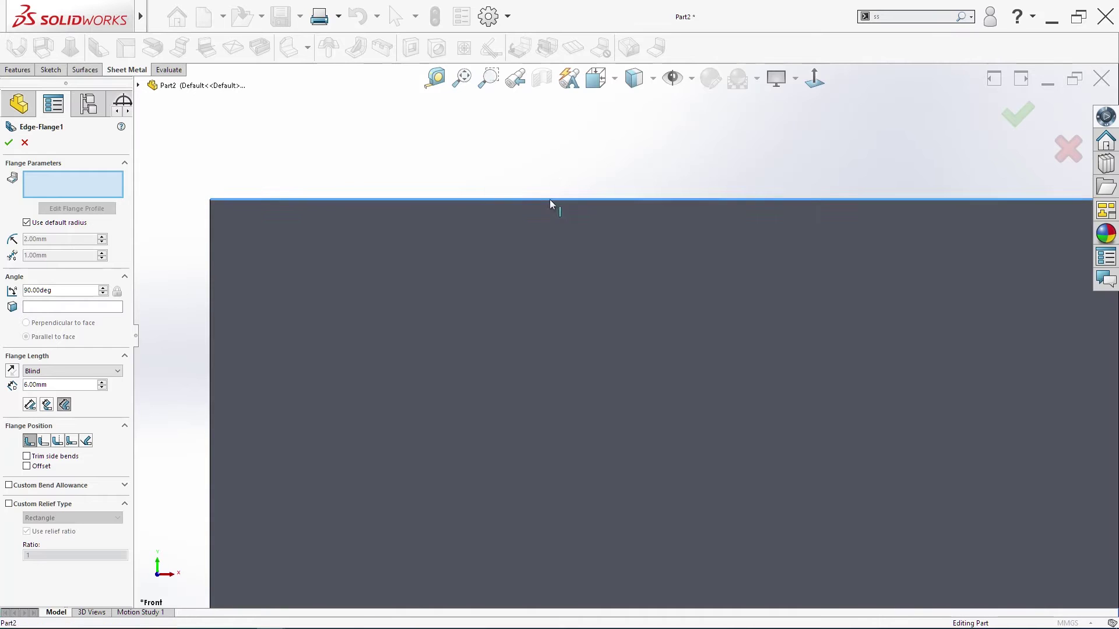
click(550, 200)
click(210, 236)
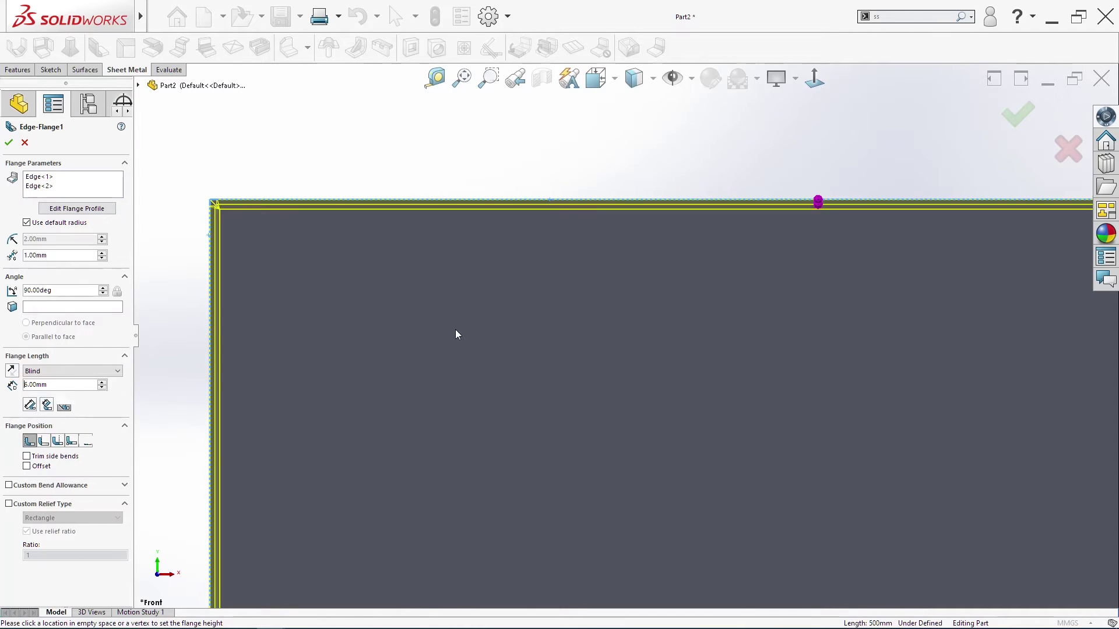
scroll(803, 387, up, 3)
scroll(945, 386, down, 2)
scroll(945, 390, down, 2)
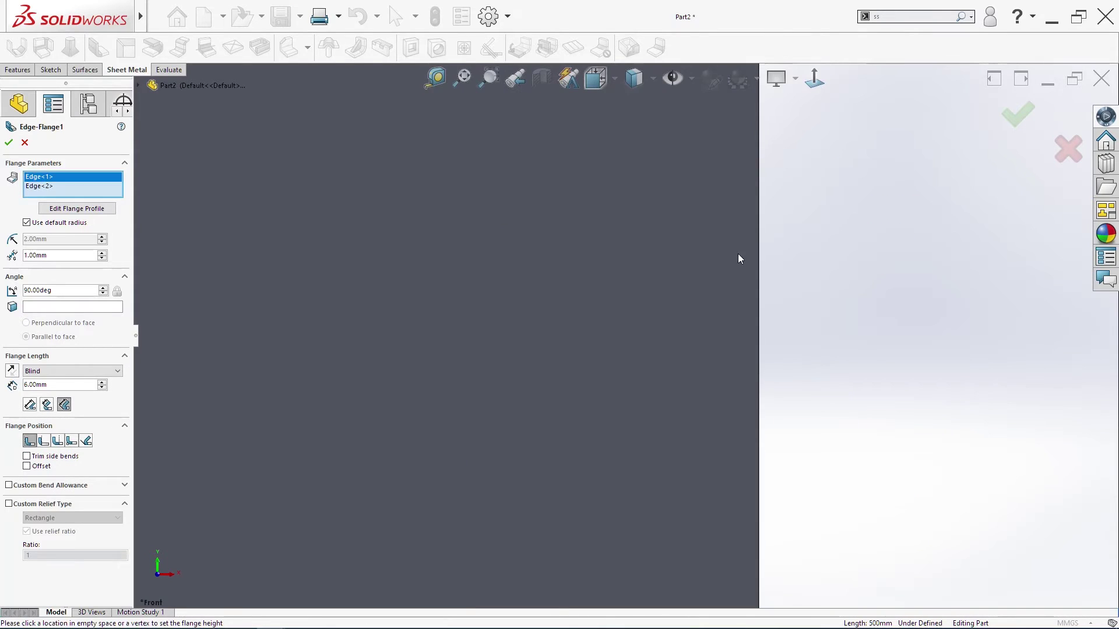
click(760, 239)
scroll(734, 344, up, 3)
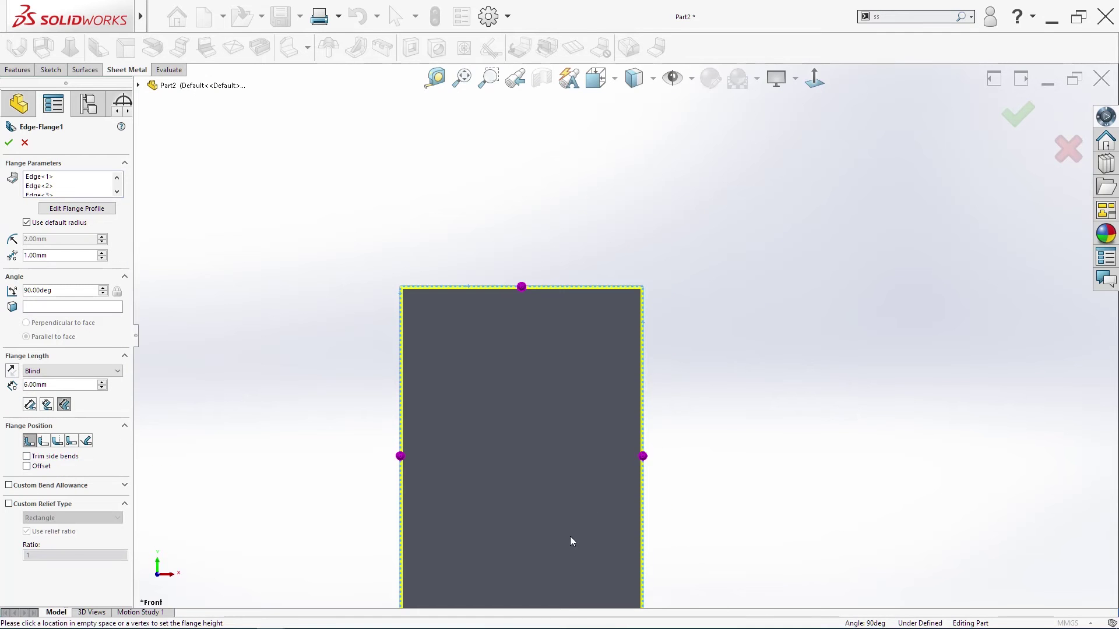
scroll(570, 541, down, 5)
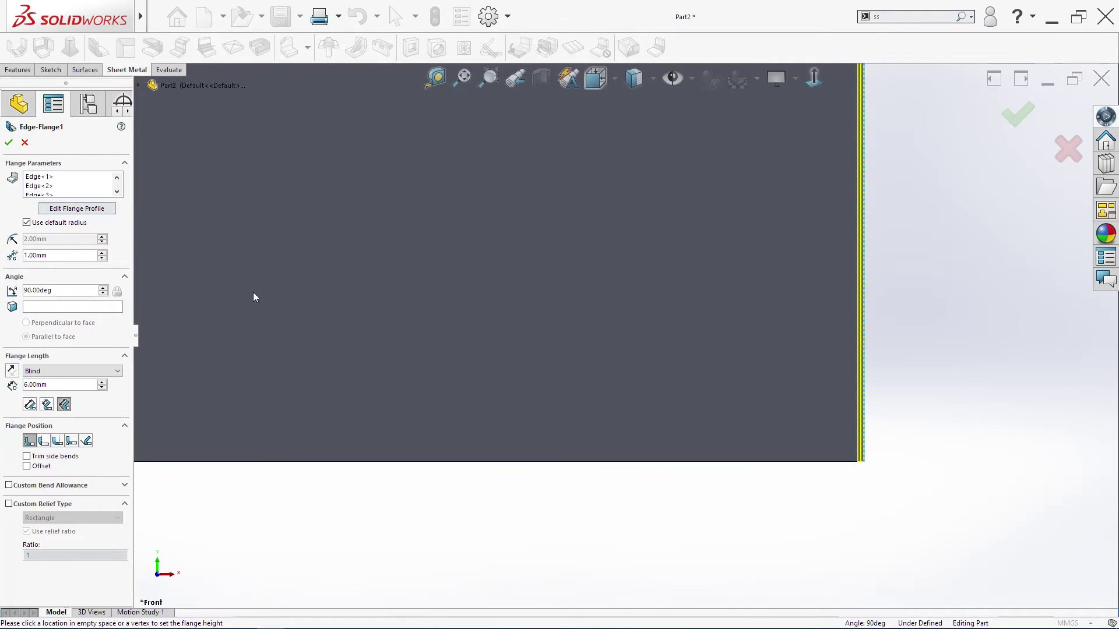
click(483, 461)
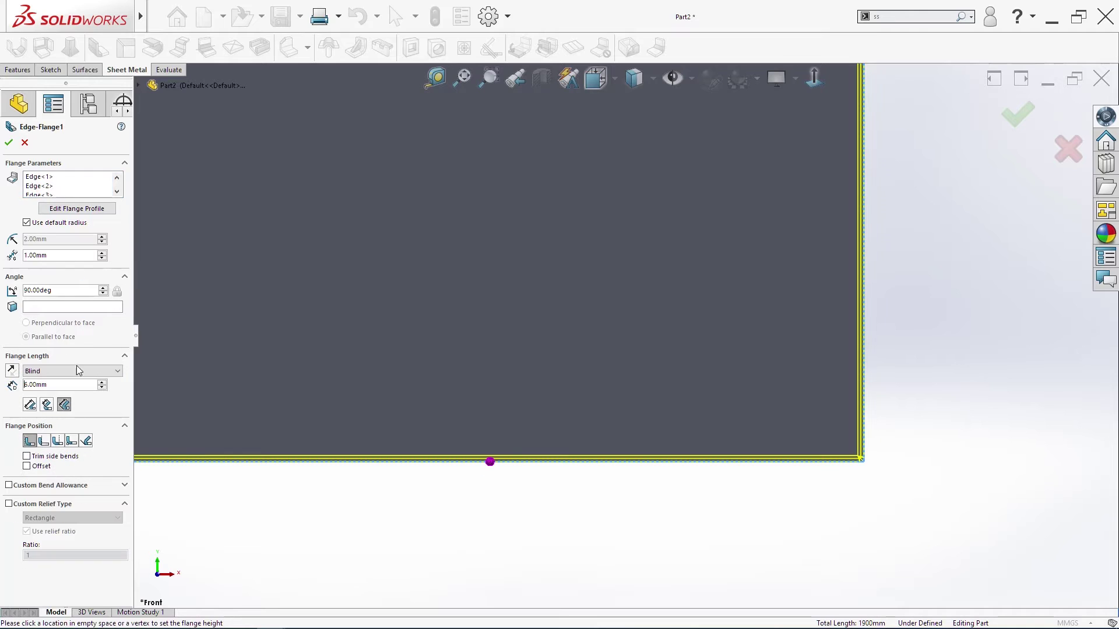
- Set the edge flange length to 20 mm with the Material Inside position and create the flanges
text(20)
key(Return)
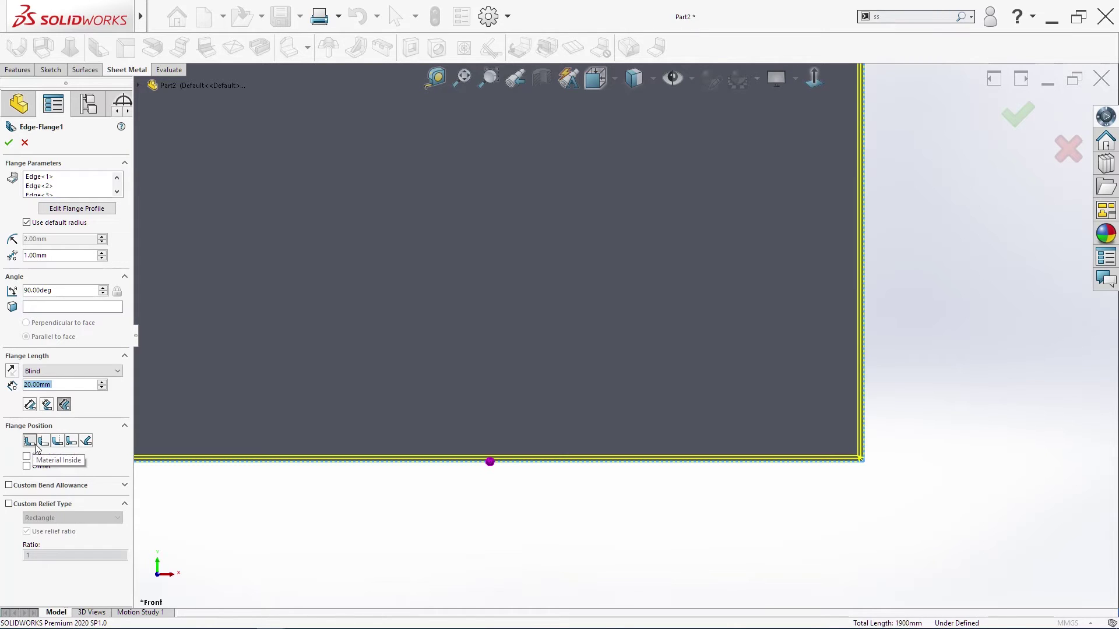
scroll(261, 515, up, 5)
scroll(701, 379, down, 3)
scroll(701, 376, up, 1)
middle_drag(702, 376, 611, 340)
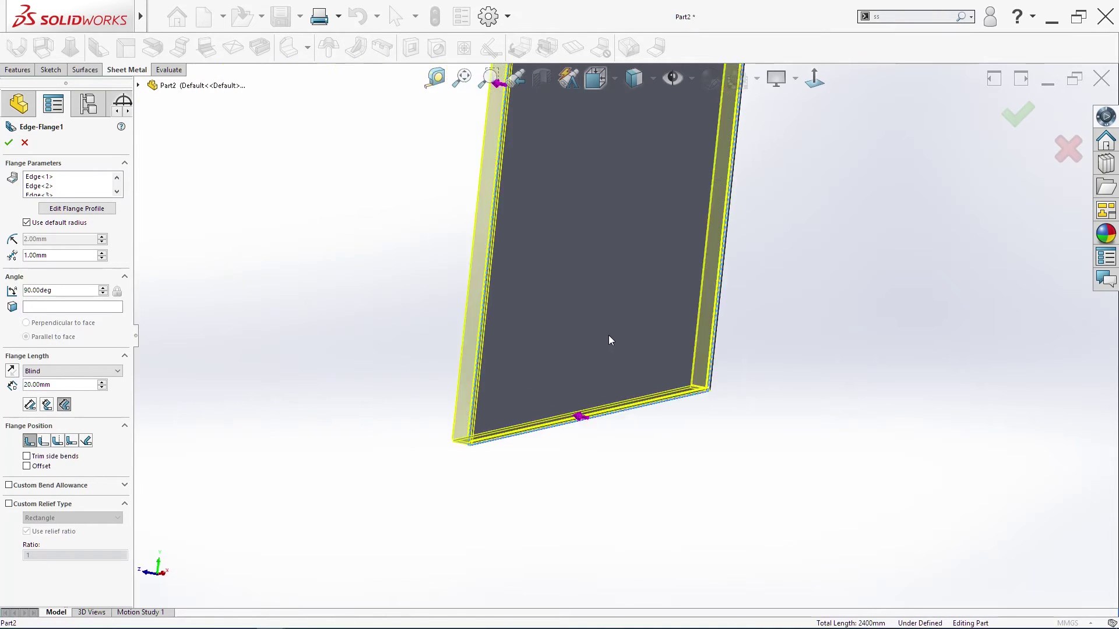
scroll(615, 332, down, 3)
middle_drag(727, 396, 877, 281)
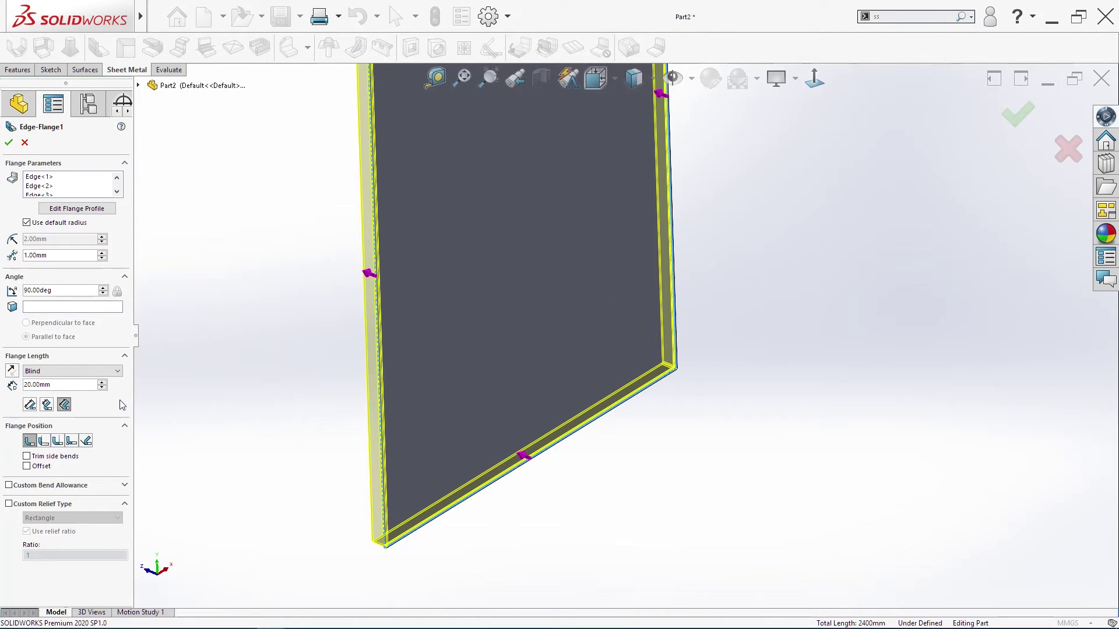
click(9, 143)
- Start a Closed Corner with a 0.10 mm gap and select the side flange's end face at the plate's lower right corner
key(space)
click(370, 372)
scroll(834, 567, down, 5)
middle_drag(616, 587, 722, 402)
click(291, 47)
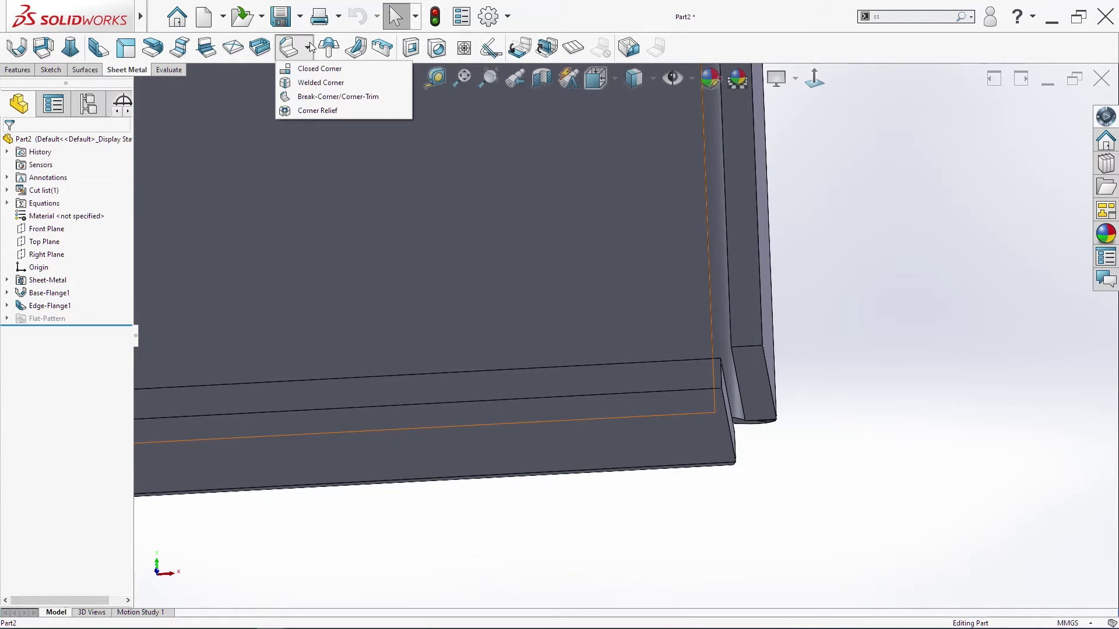
click(329, 70)
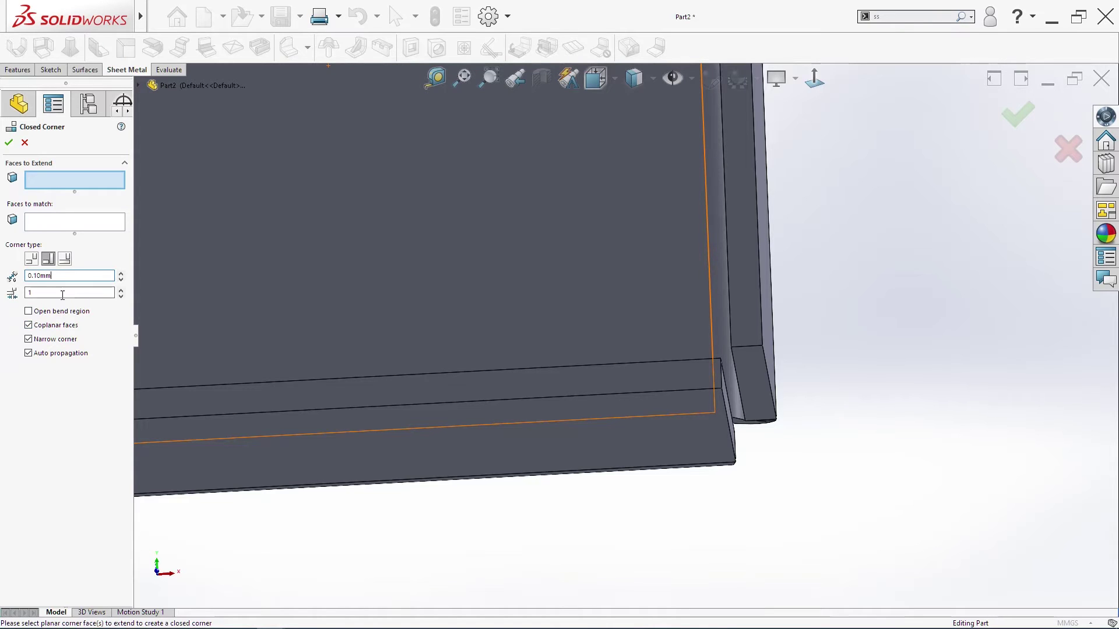
click(755, 403)
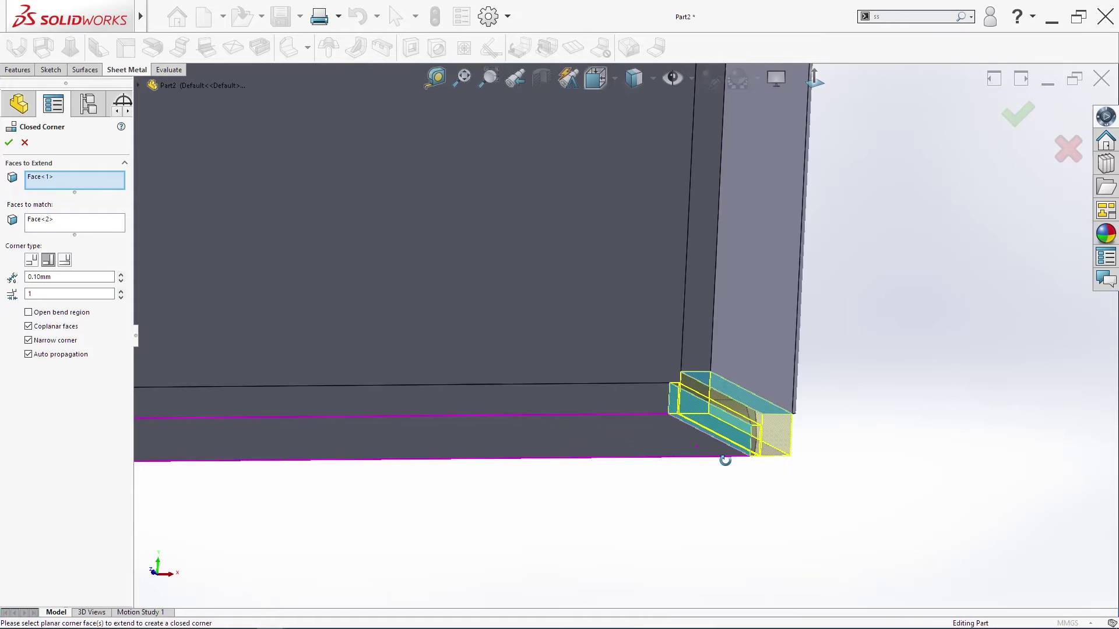
- Add the side flange's end face at the plate's lower left corner to the faces to extend
scroll(728, 457, up, 4)
scroll(625, 329, up, 6)
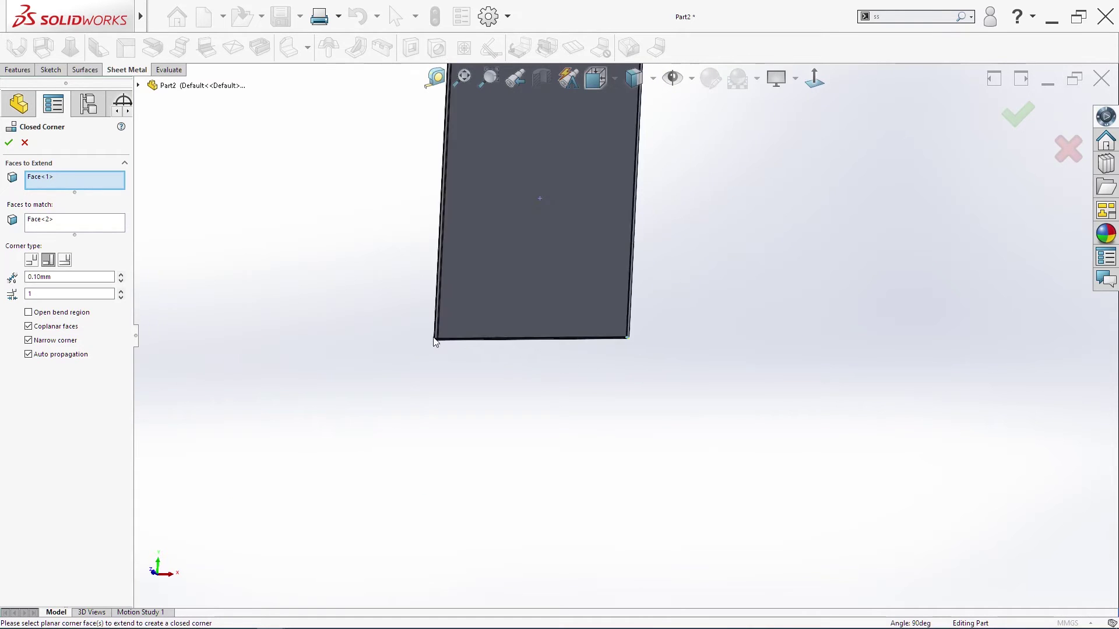
scroll(408, 338, down, 7)
middle_drag(822, 399, 821, 319)
scroll(820, 319, down, 4)
middle_drag(680, 449, 659, 457)
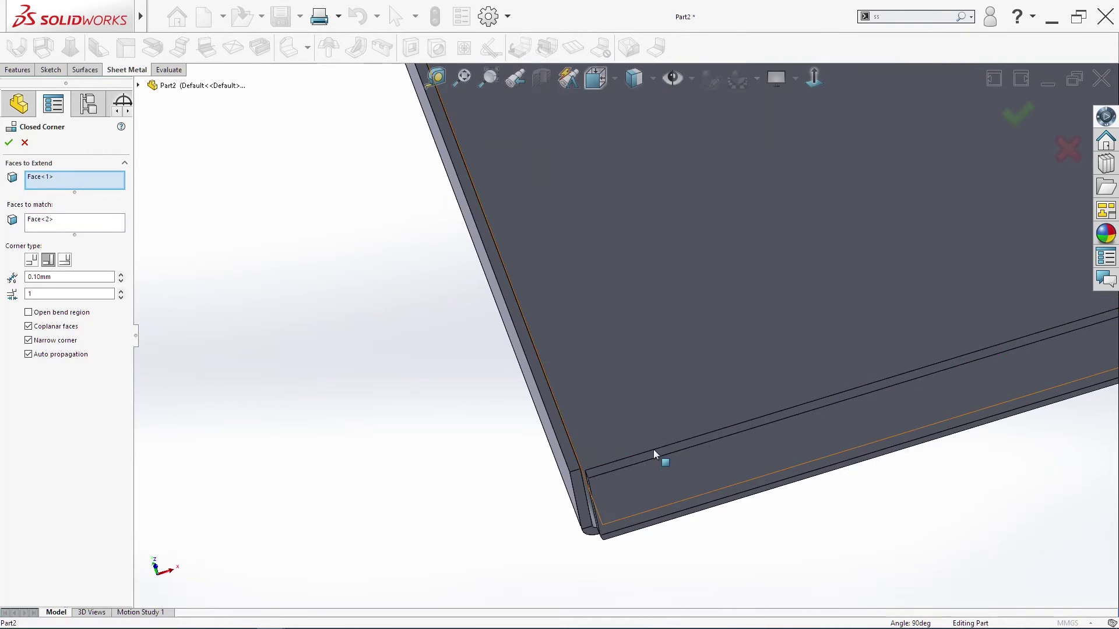
click(581, 494)
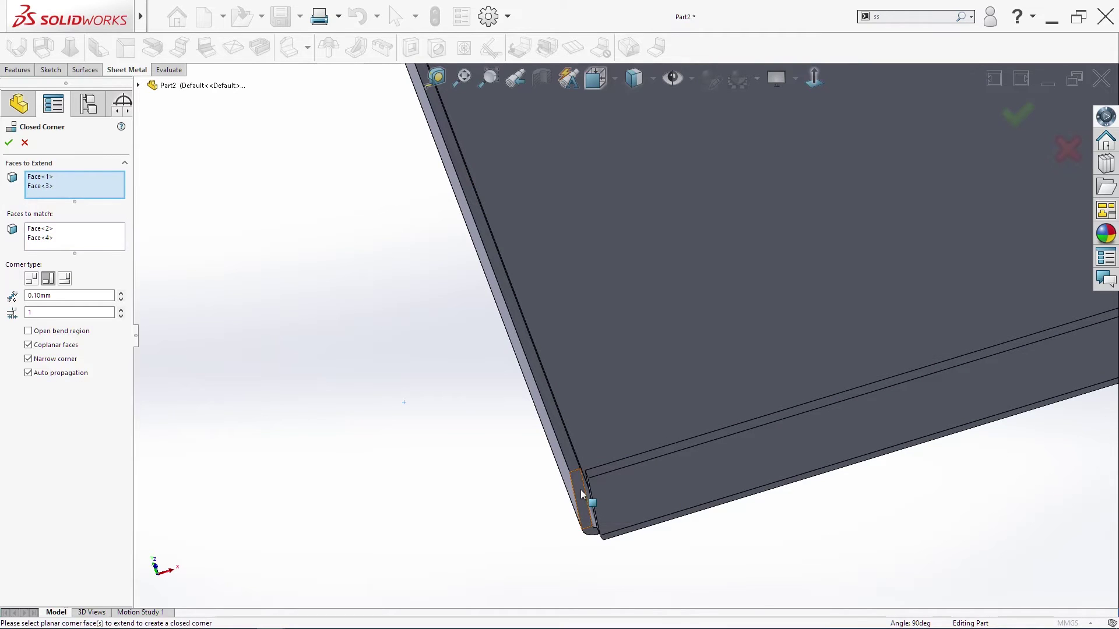
- Add the side flange's end face at the plate's upper right corner to the faces to extend
scroll(550, 354, up, 5)
scroll(655, 193, up, 2)
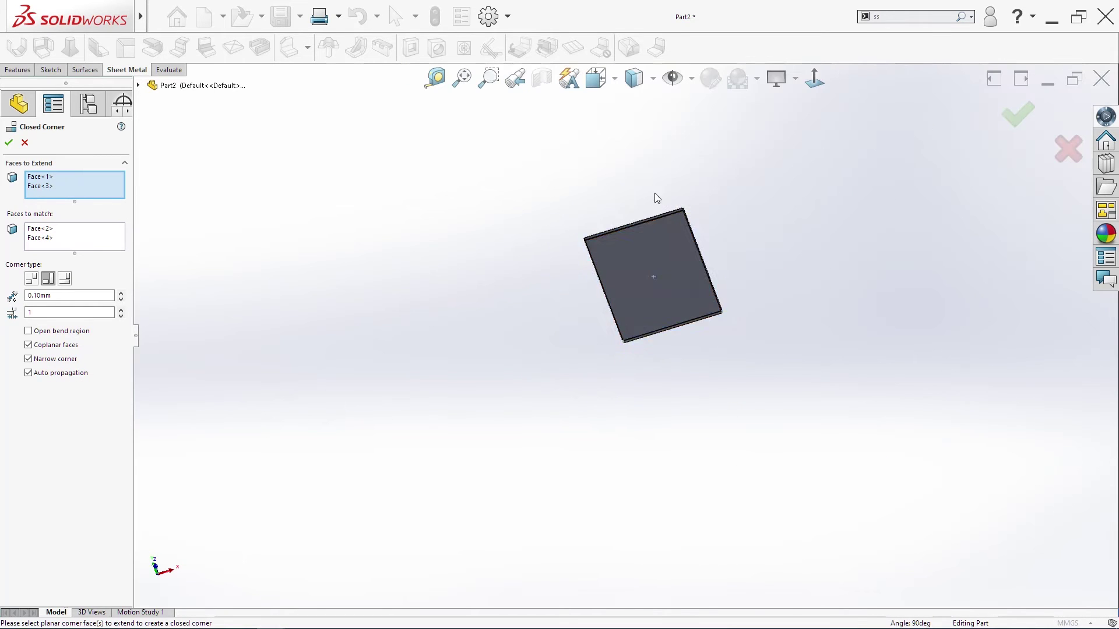
scroll(725, 289, down, 8)
middle_drag(617, 245, 616, 313)
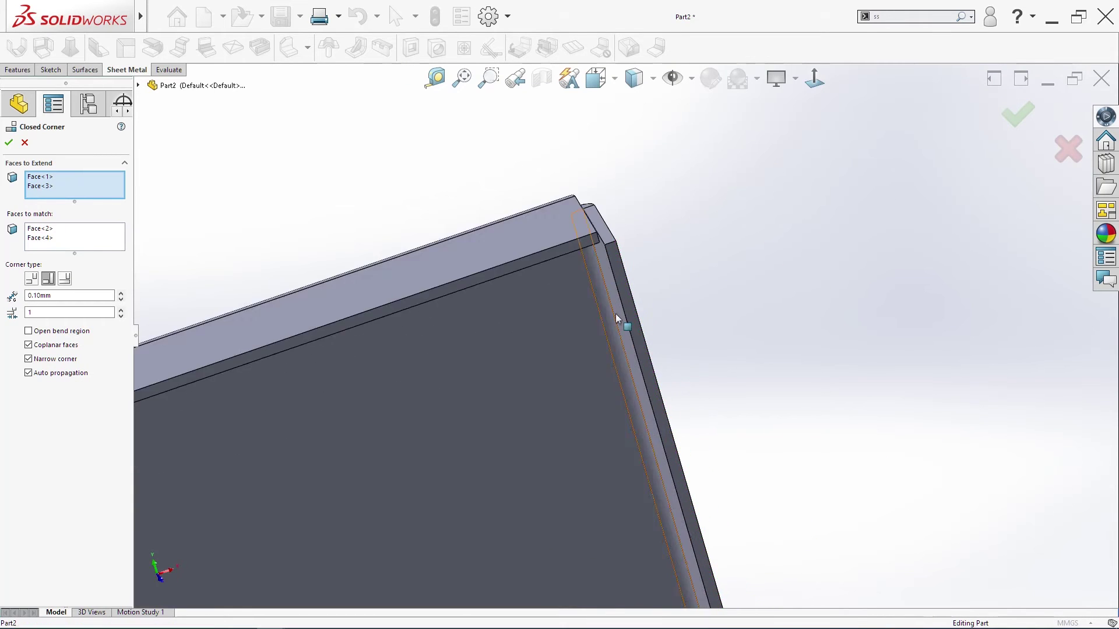
click(680, 364)
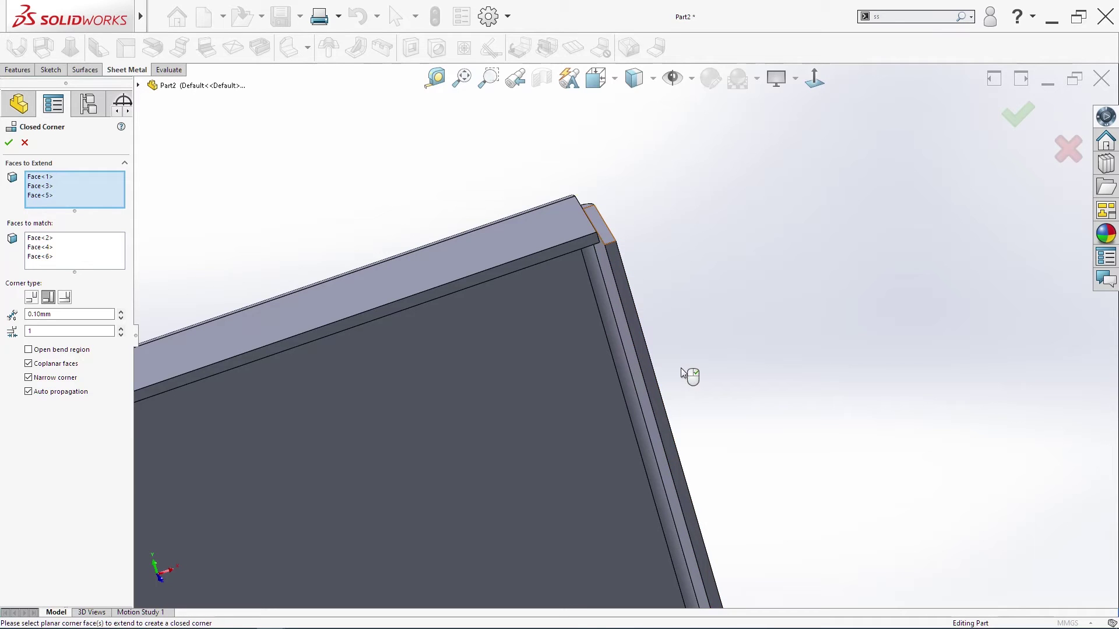
- Add the side flange's end face at the plate's upper left corner and create the closed corners
scroll(681, 368, up, 4)
scroll(365, 441, up, 3)
scroll(327, 450, down, 12)
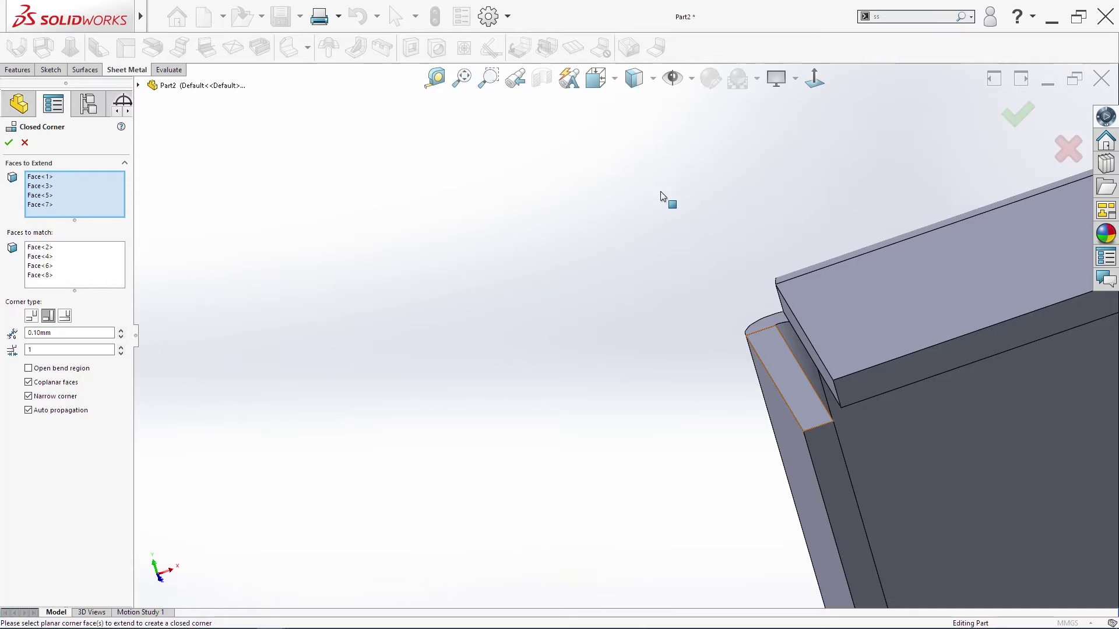
click(1016, 112)
scroll(629, 282, up, 5)
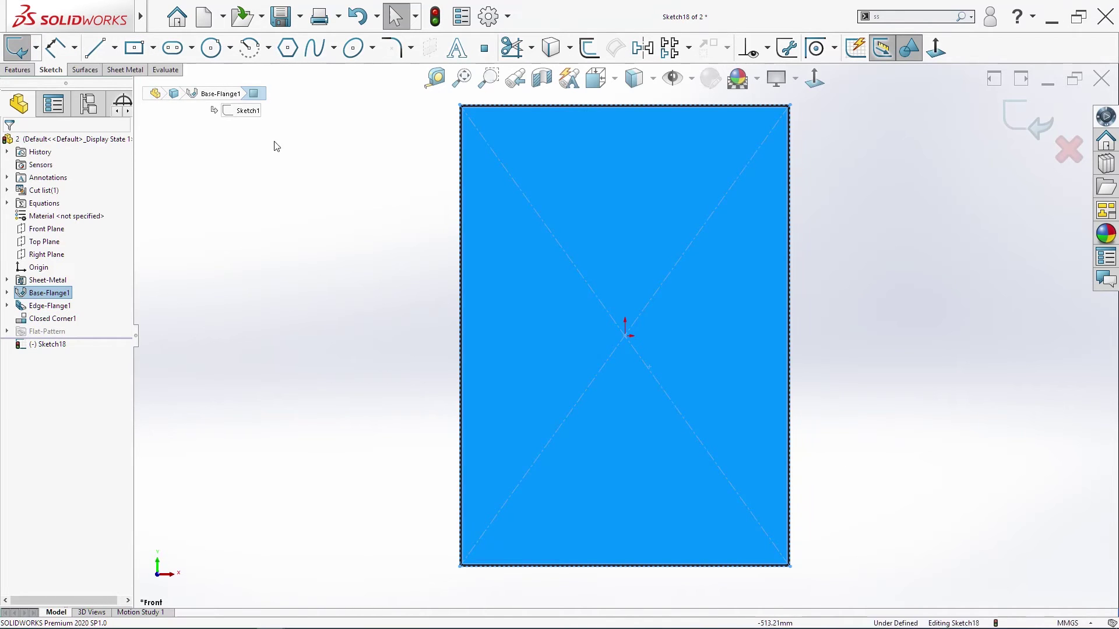
- Sketch a center rectangle about 314 by 510 mm around the origin on the plate's face
click(280, 149)
click(135, 48)
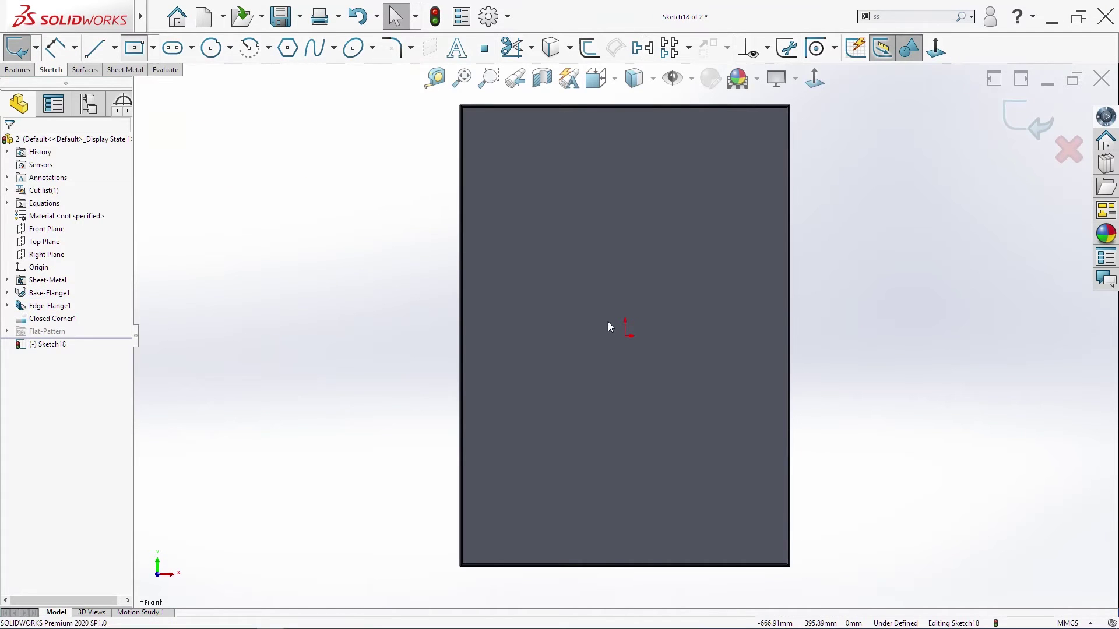
click(626, 334)
click(522, 503)
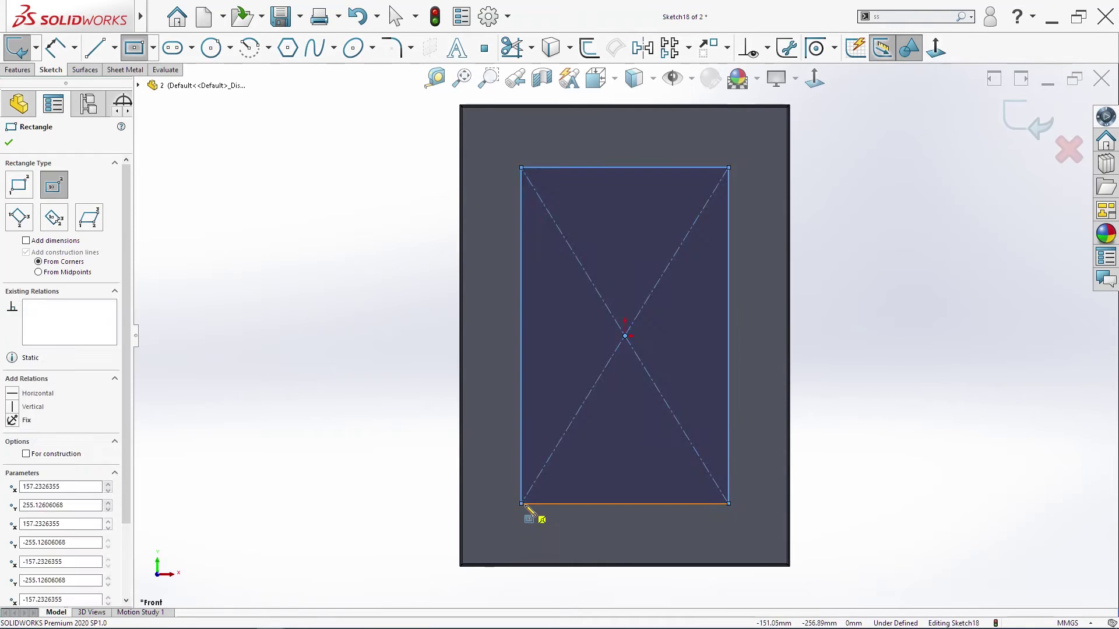
- Dimension the rectangle to 350 mm wide and 500 mm high
click(55, 48)
click(572, 168)
click(569, 146)
text(350)
key(Return)
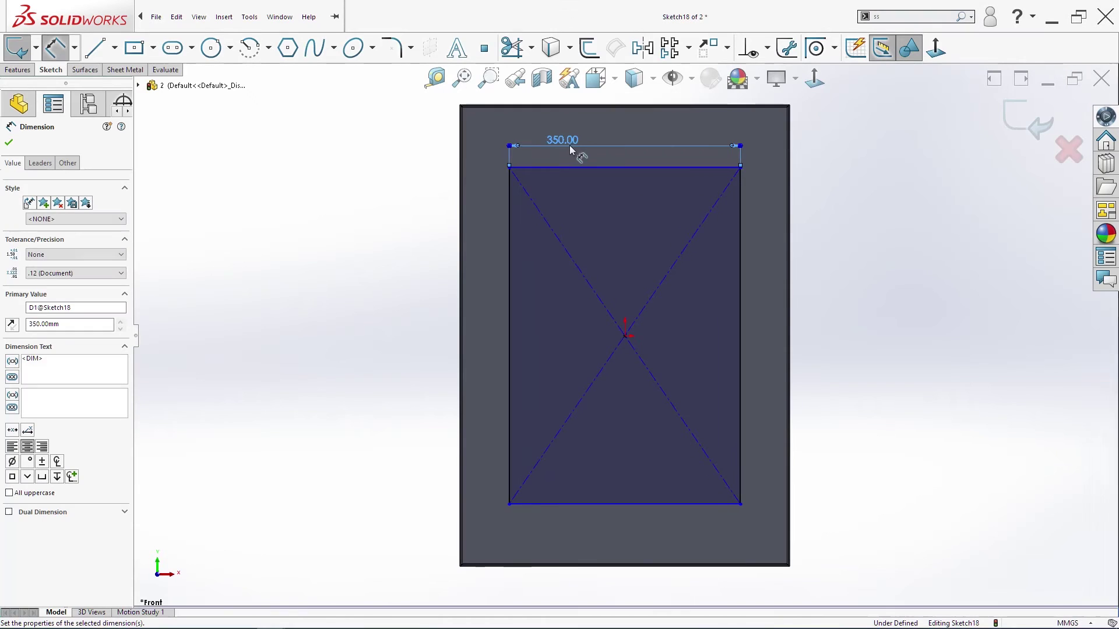
click(512, 235)
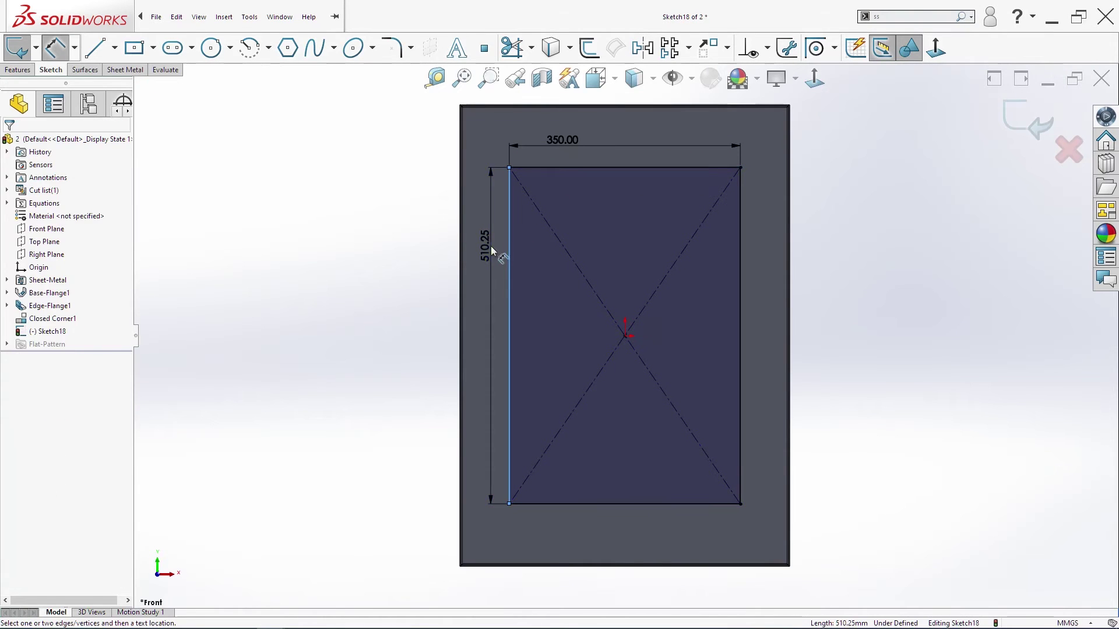
click(493, 244)
key(Return)
key(Escape)
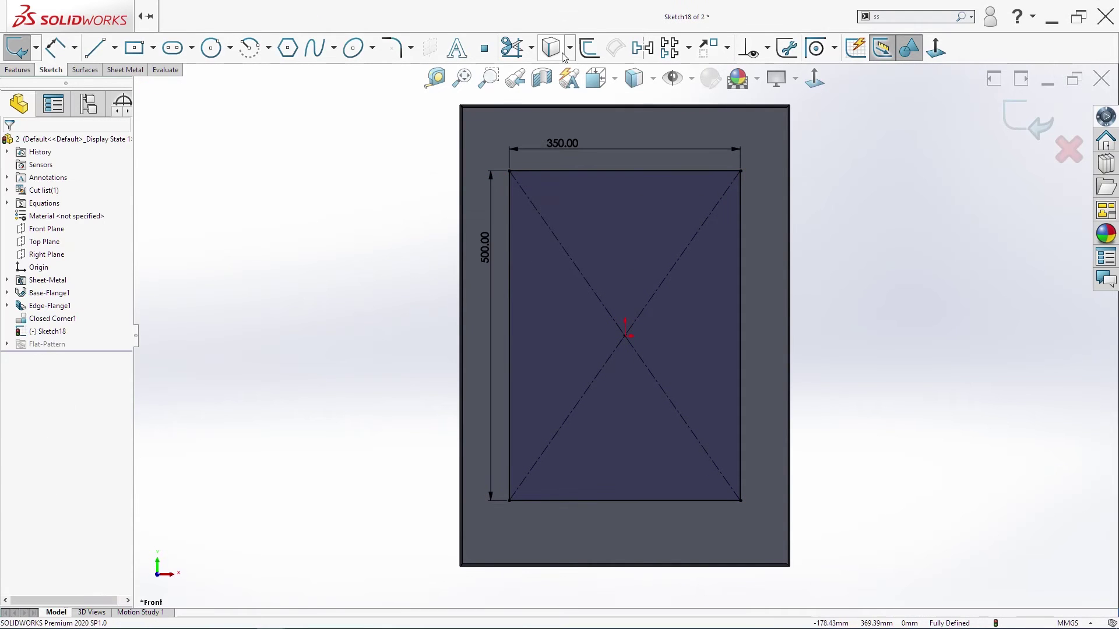
- Round all four corners of the rectangle with 20 mm sketch fillets
click(401, 57)
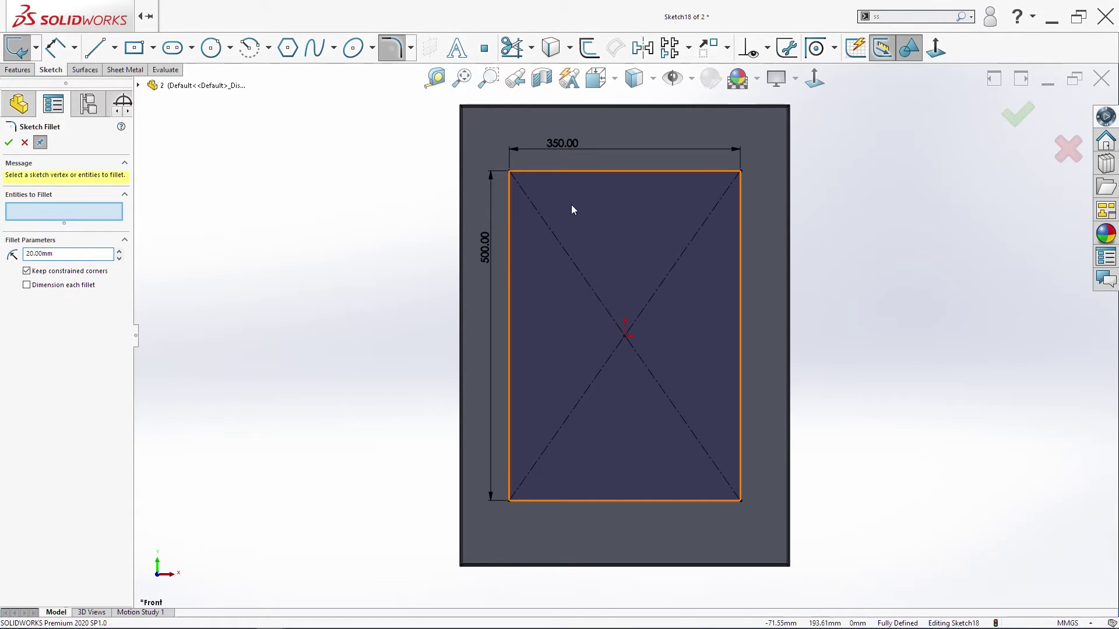
click(509, 172)
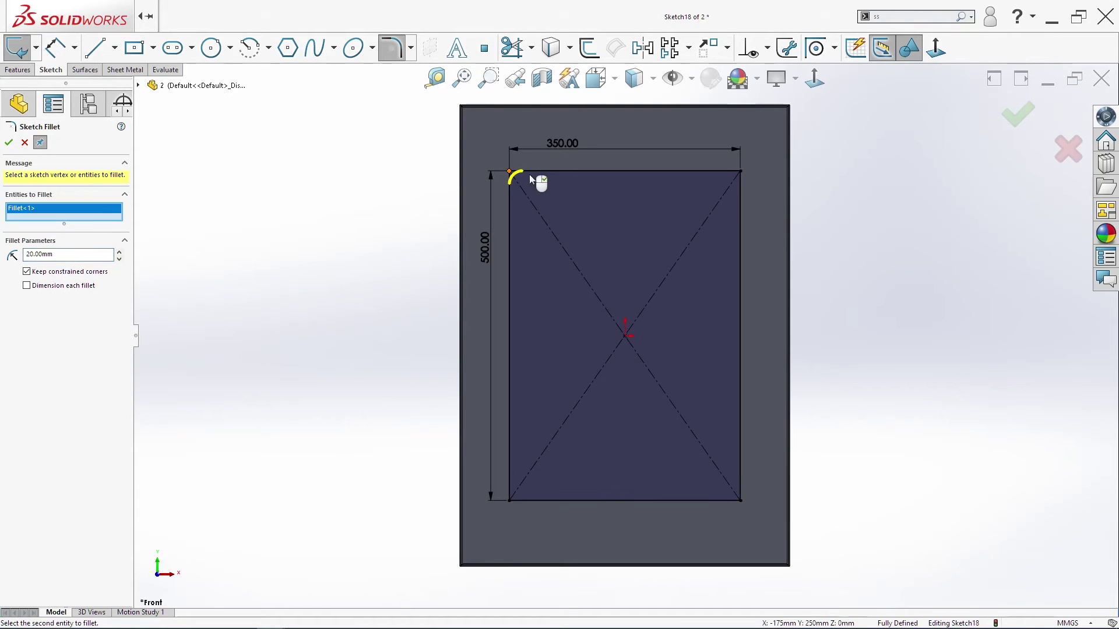
click(740, 172)
click(740, 500)
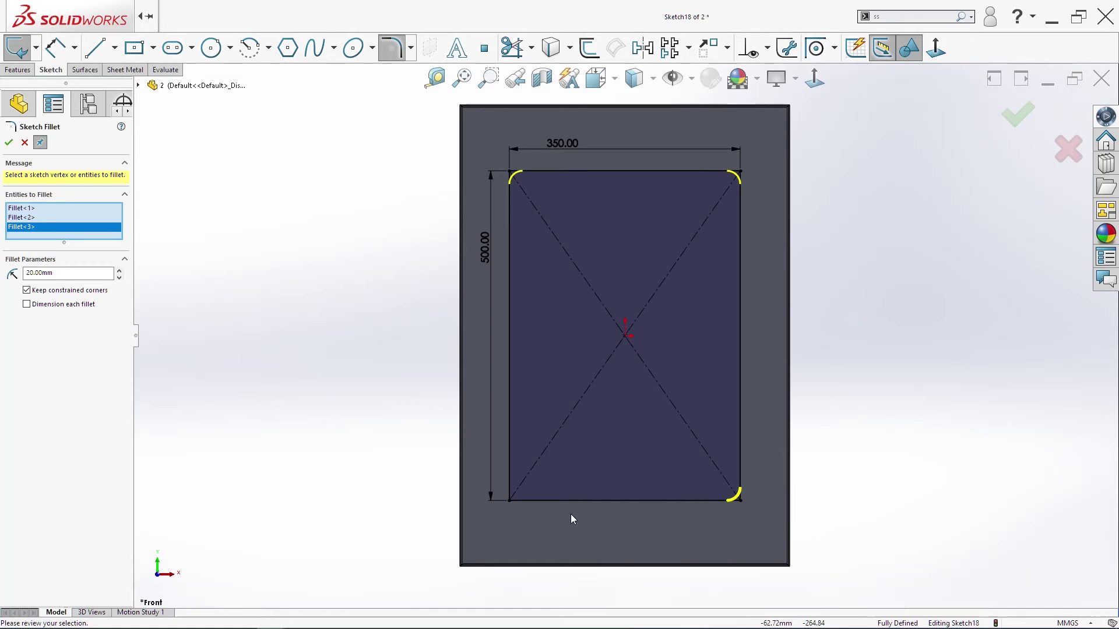
click(511, 503)
click(1019, 115)
click(1019, 115)
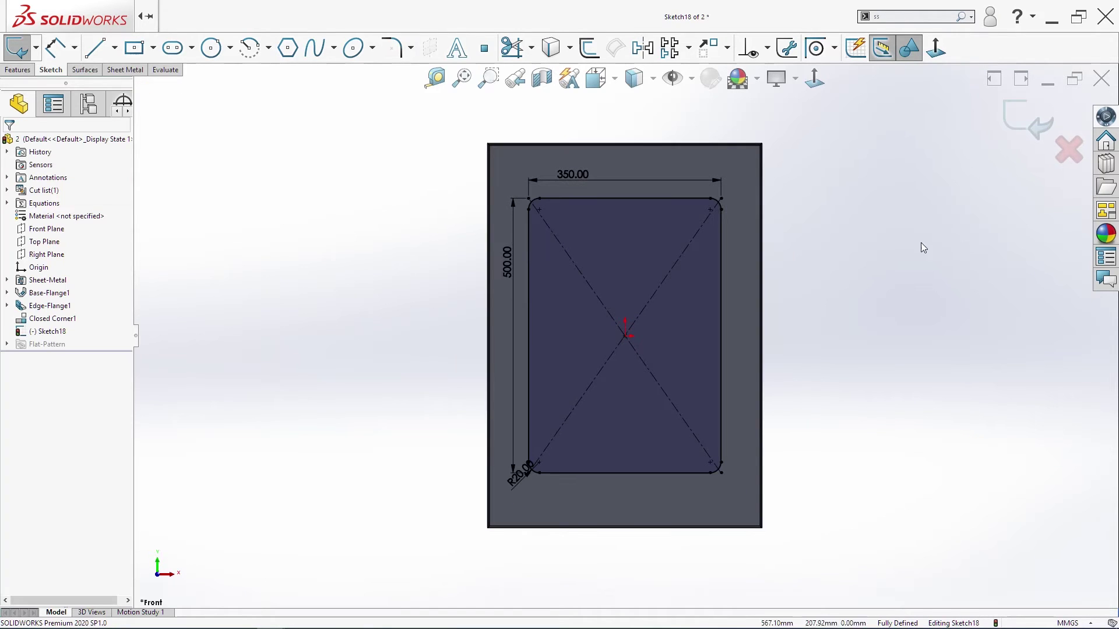
- Cut the rounded rectangle out of the plate with an Extruded Cut set to Through All
right_click(365, 235)
key(s)
click(359, 548)
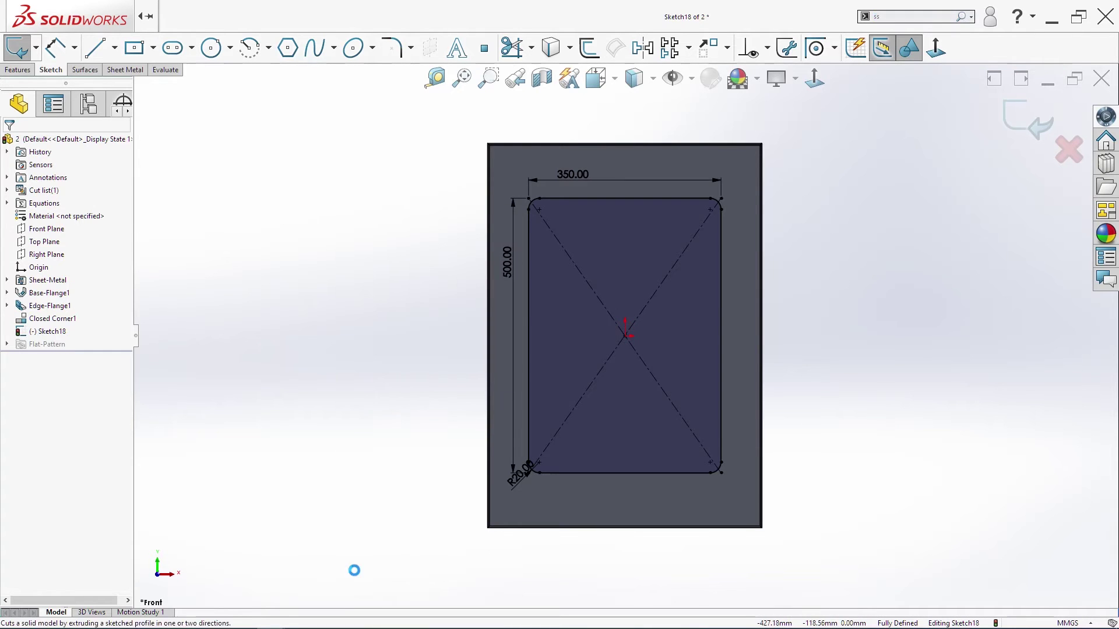
click(58, 213)
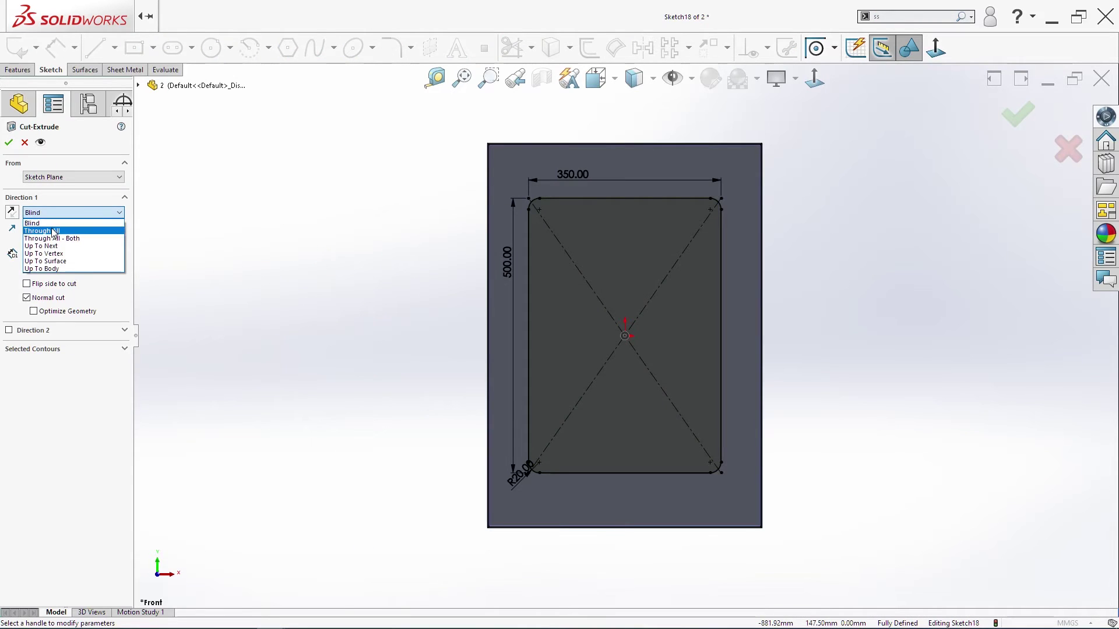
click(42, 231)
key(Return)
click(370, 280)
- Start a new sketch on the outer face of the part's long left side flange
middle_drag(638, 361, 740, 358)
key(space)
click(640, 380)
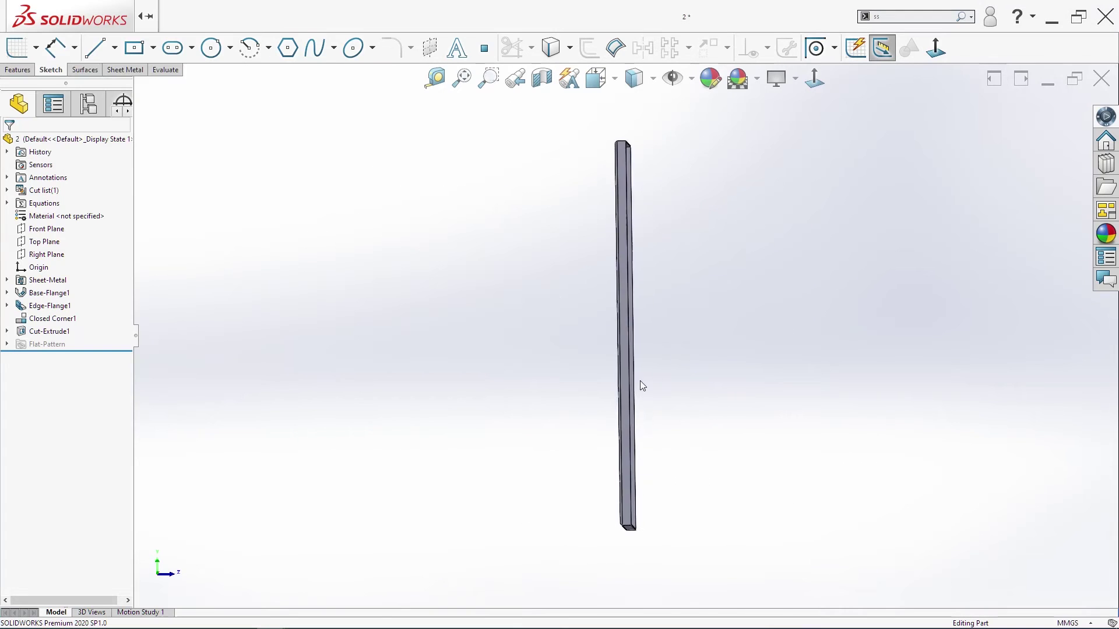
click(625, 314)
click(17, 48)
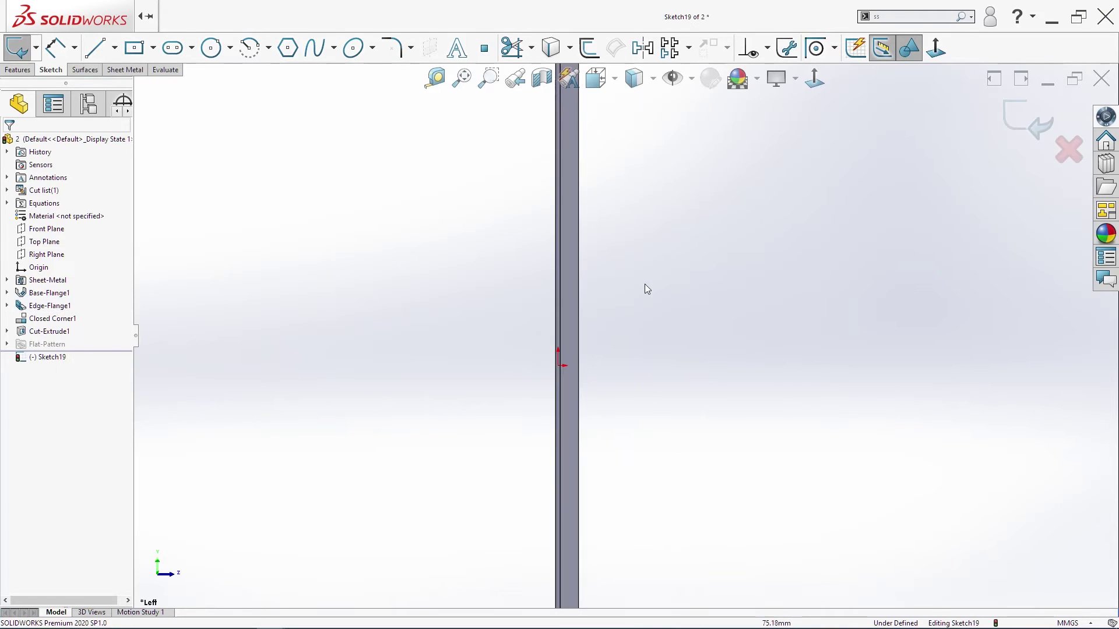
- Sketch three circles about 15 to 20 mm in diameter, one below another, near the upper end of the flange
key(s)
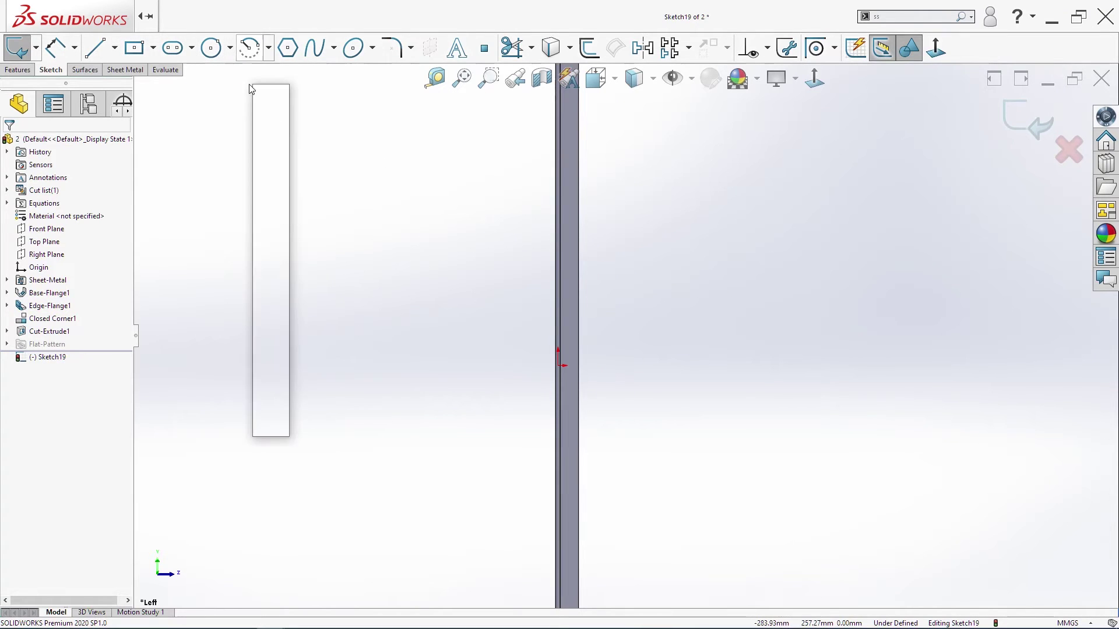
click(266, 261)
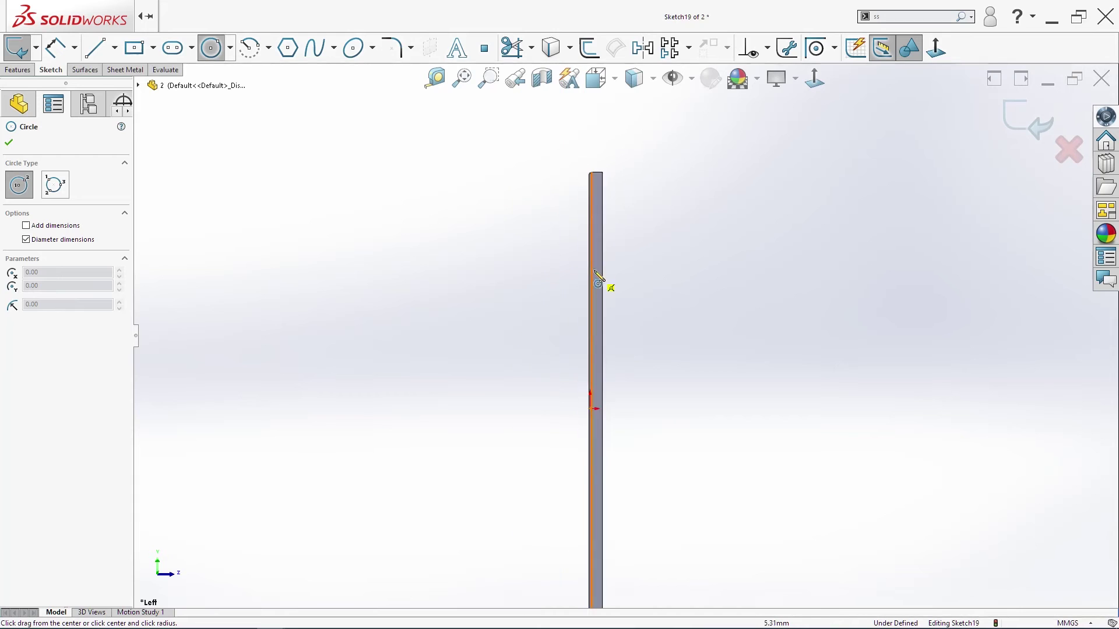
drag(601, 226, 602, 231)
scroll(606, 335, up, 5)
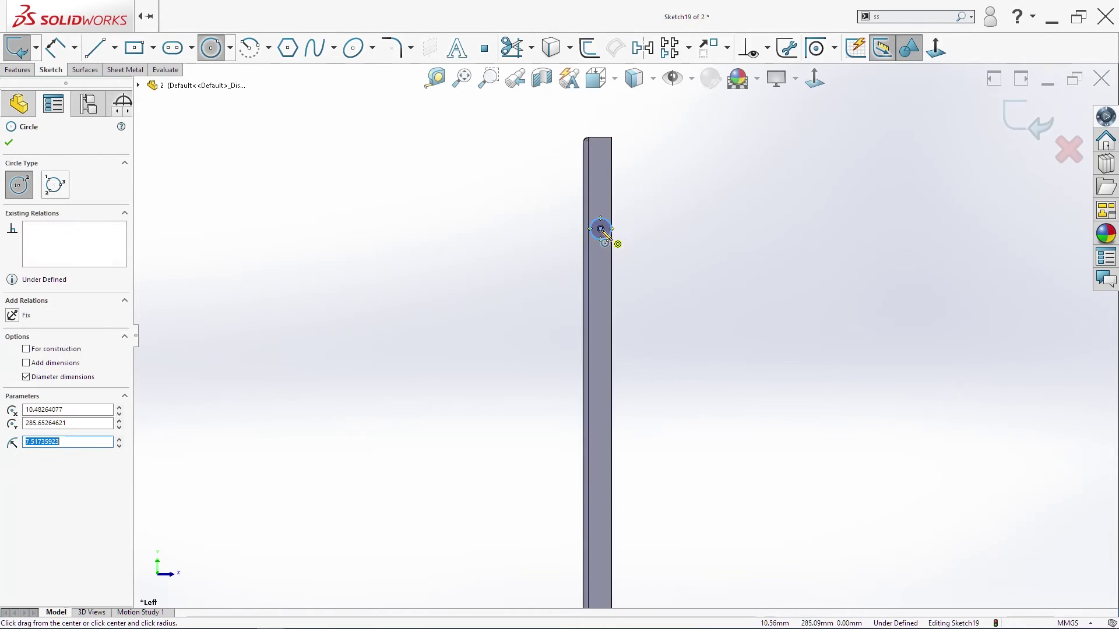
drag(606, 331, 613, 360)
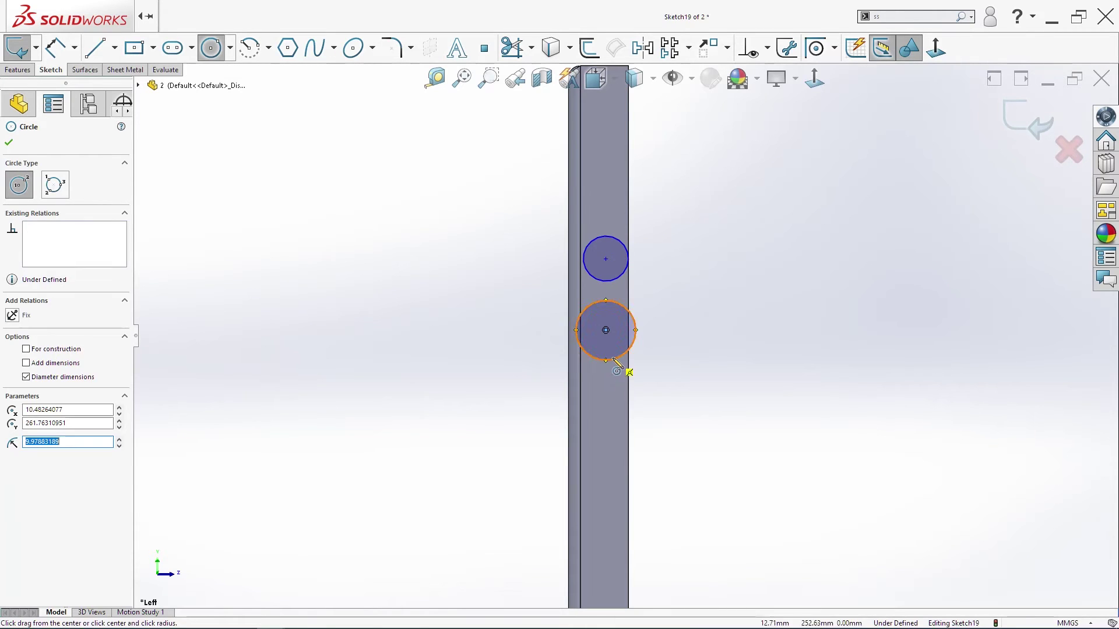
drag(612, 442, 625, 418)
- Align the three circle centres with a Vertical relation
click(612, 443)
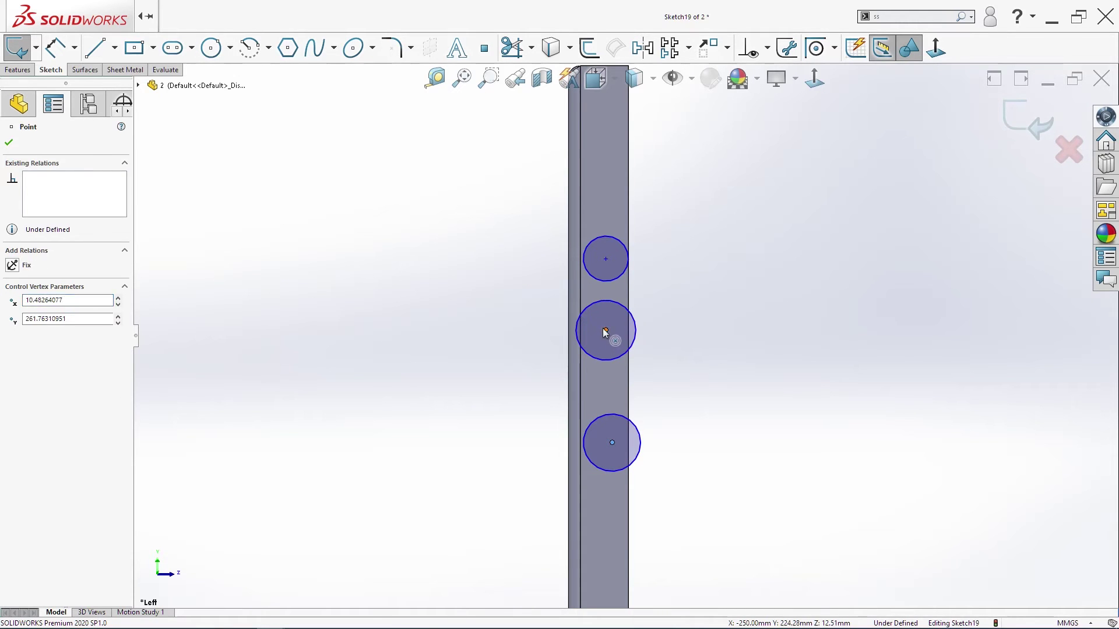
ctrl+click(606, 330)
ctrl+click(606, 260)
click(43, 343)
click(260, 339)
- Set the upper circle's diameter to 4.2 mm and make the other two circles equal to it
key(s)
click(458, 316)
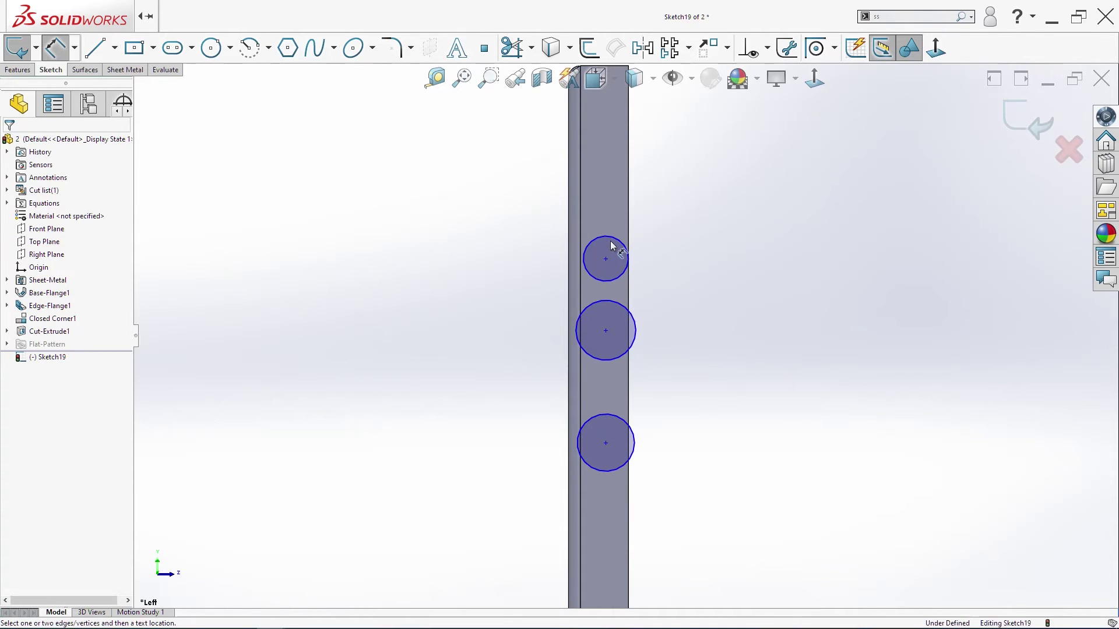
click(628, 245)
click(691, 227)
text(4.2)
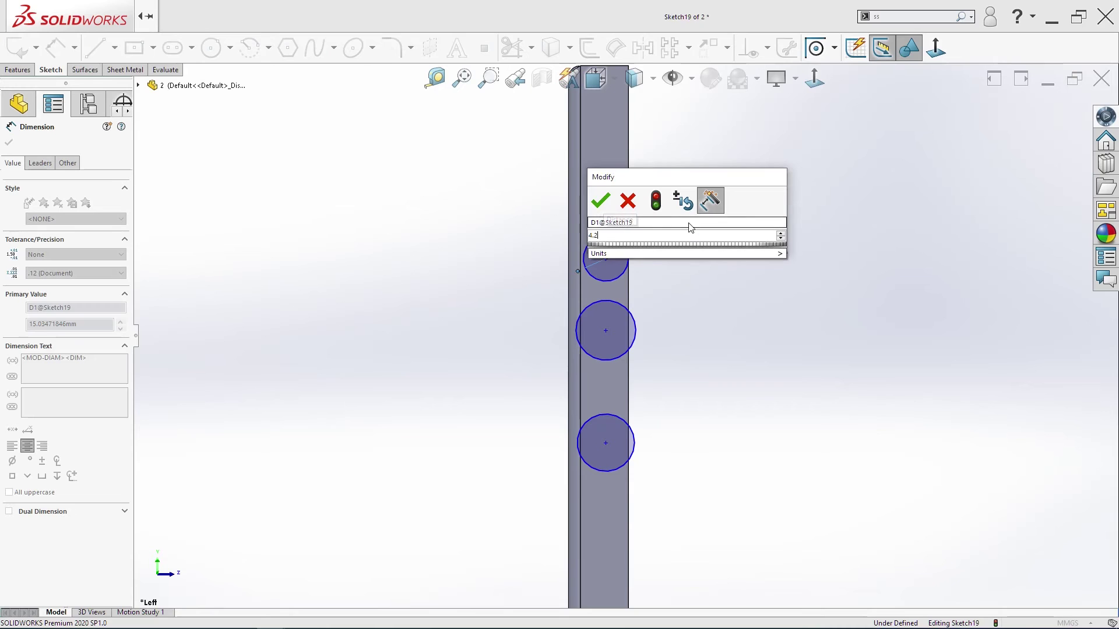
key(Return)
key(Escape)
click(612, 307)
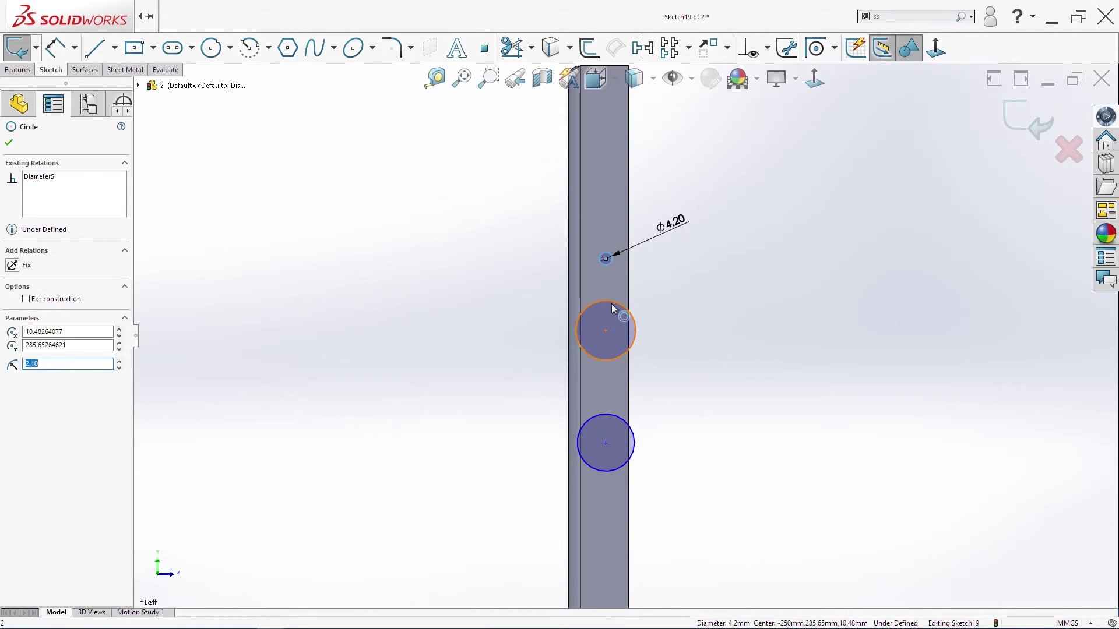
ctrl+click(614, 418)
click(39, 361)
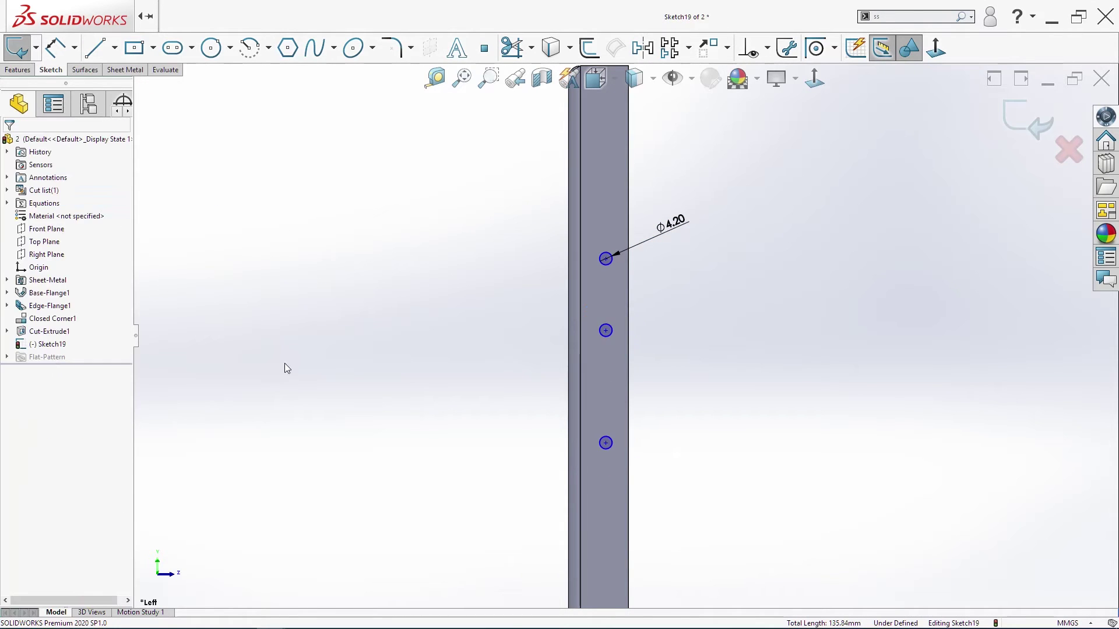
- Place the upper circle's centre 4.5 mm from the flange's free long edge
key(s)
click(490, 318)
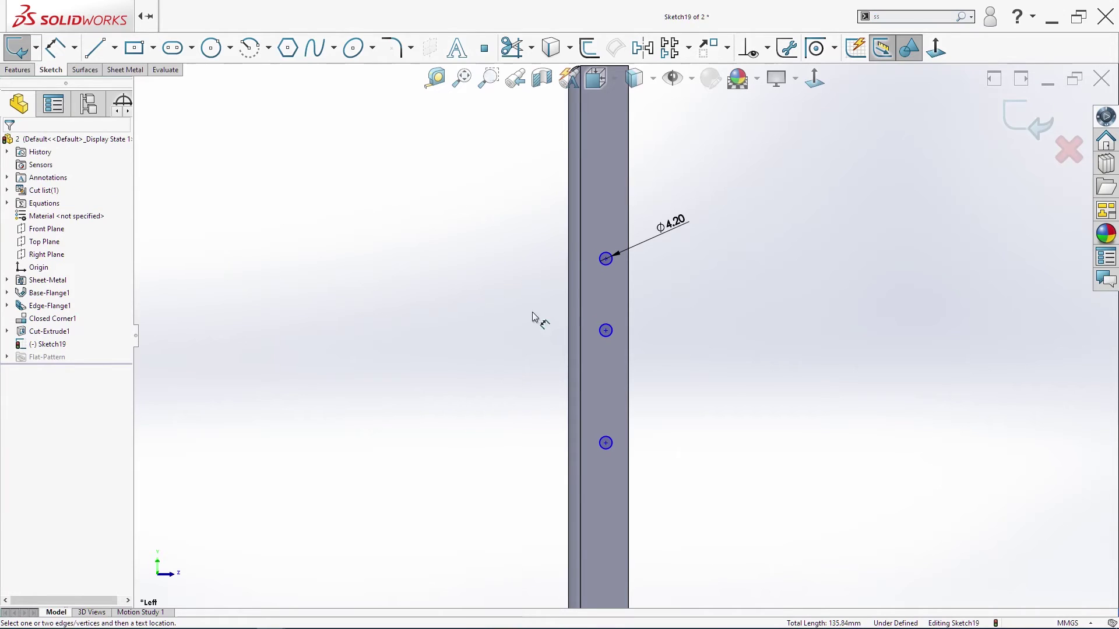
click(606, 258)
click(629, 269)
click(657, 275)
text(4.5)
key(Return)
key(Escape)
- Dimension the vertical spacing between neighbouring circle centres to 15 mm for both pairs
key(s)
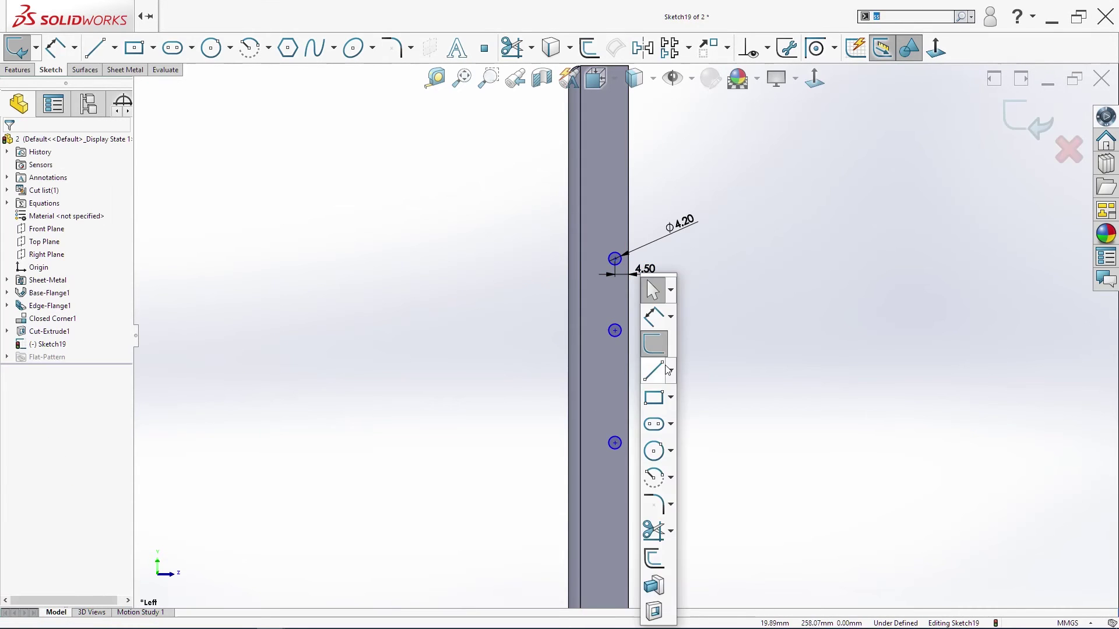
click(654, 316)
click(617, 258)
click(615, 330)
click(675, 291)
text(15)
key(Return)
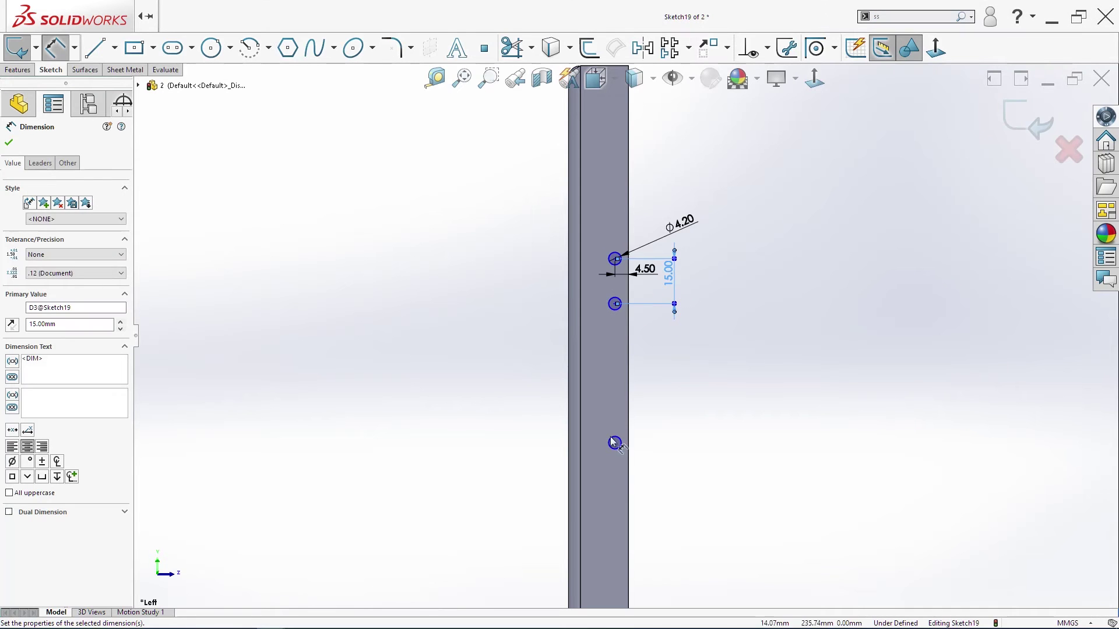
click(615, 444)
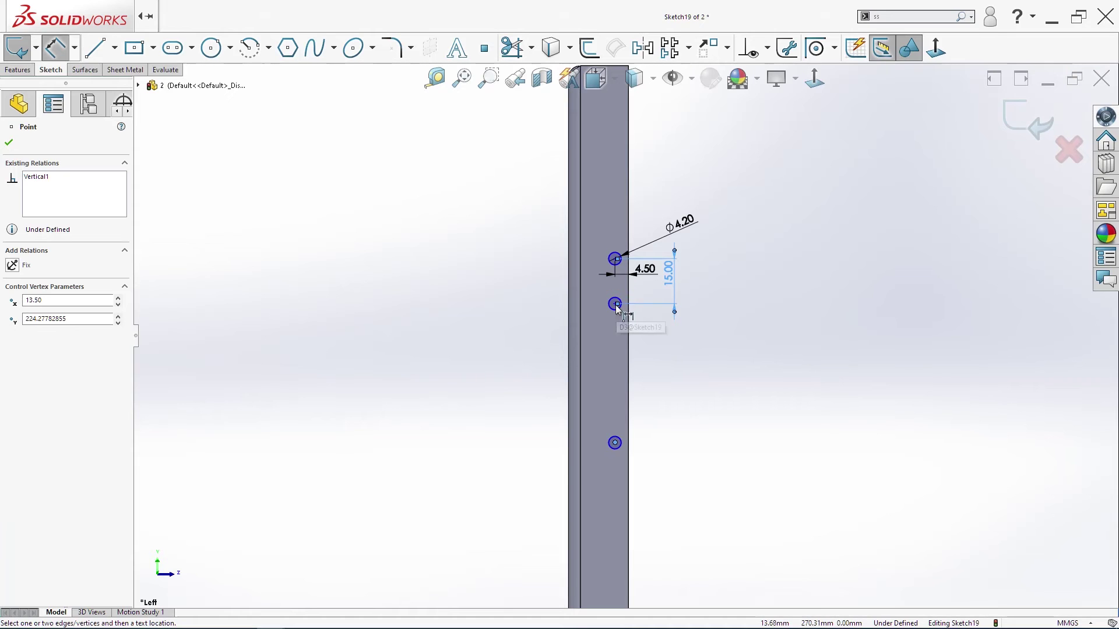
click(616, 304)
click(701, 357)
text(15)
key(Return)
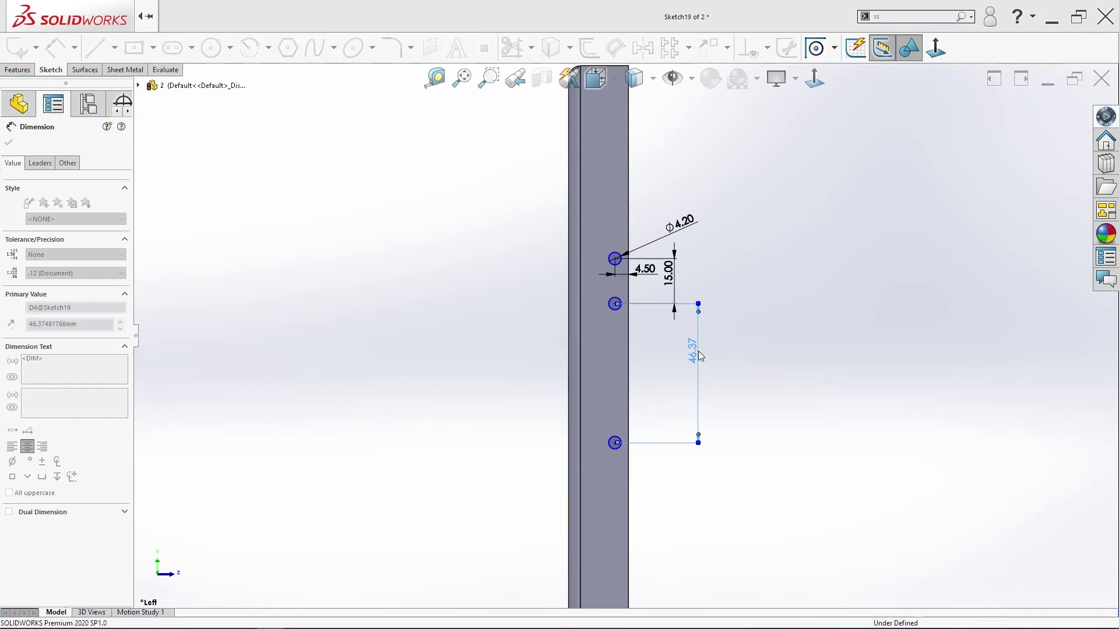
- Dimension the middle circle's centre 223 mm vertically from the origin
key(s)
click(783, 317)
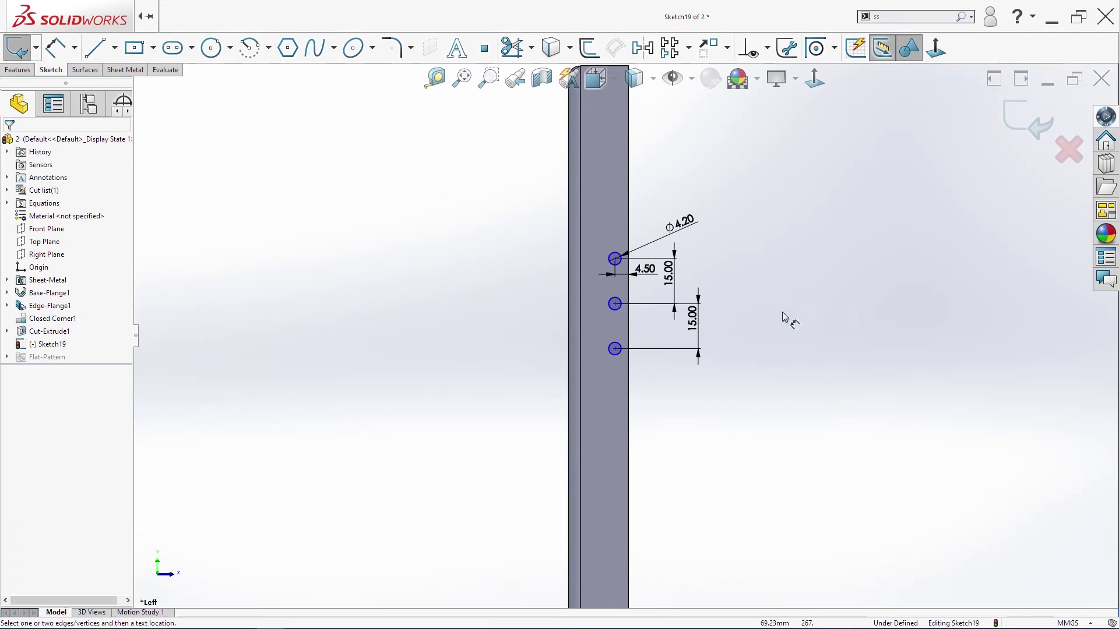
click(614, 303)
scroll(762, 501, up, 3)
scroll(763, 523, up, 5)
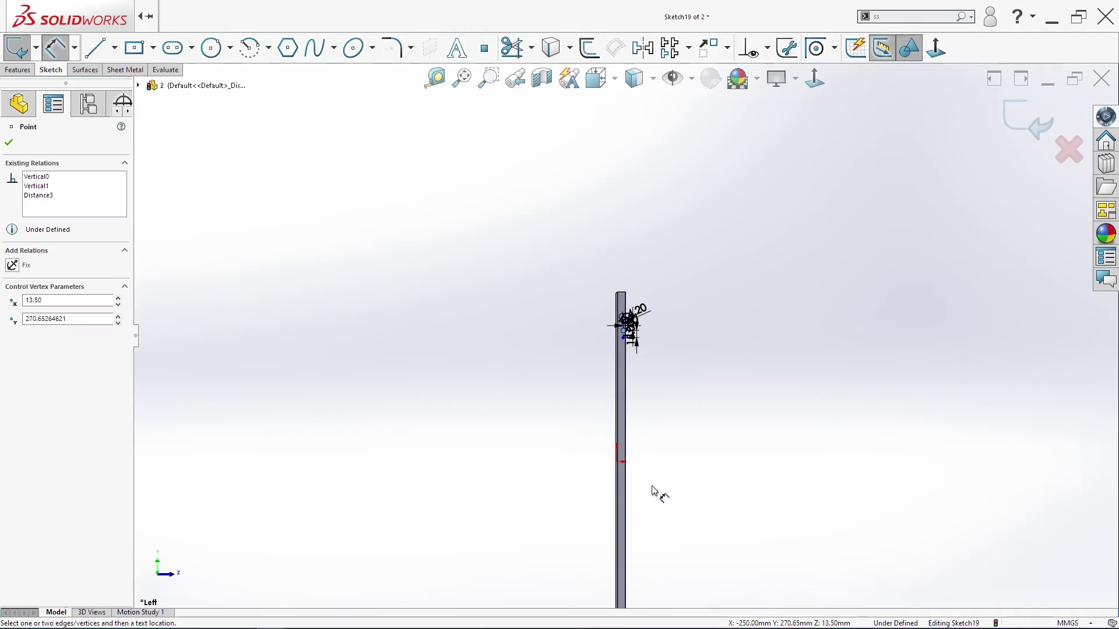
click(616, 462)
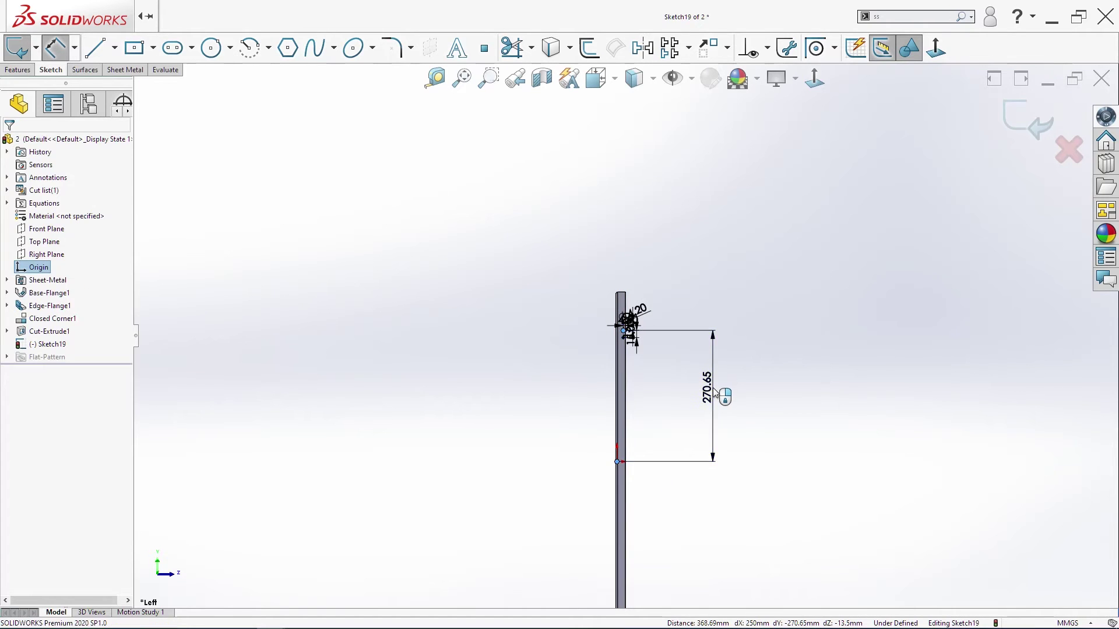
click(716, 394)
text(222)
key(Return)
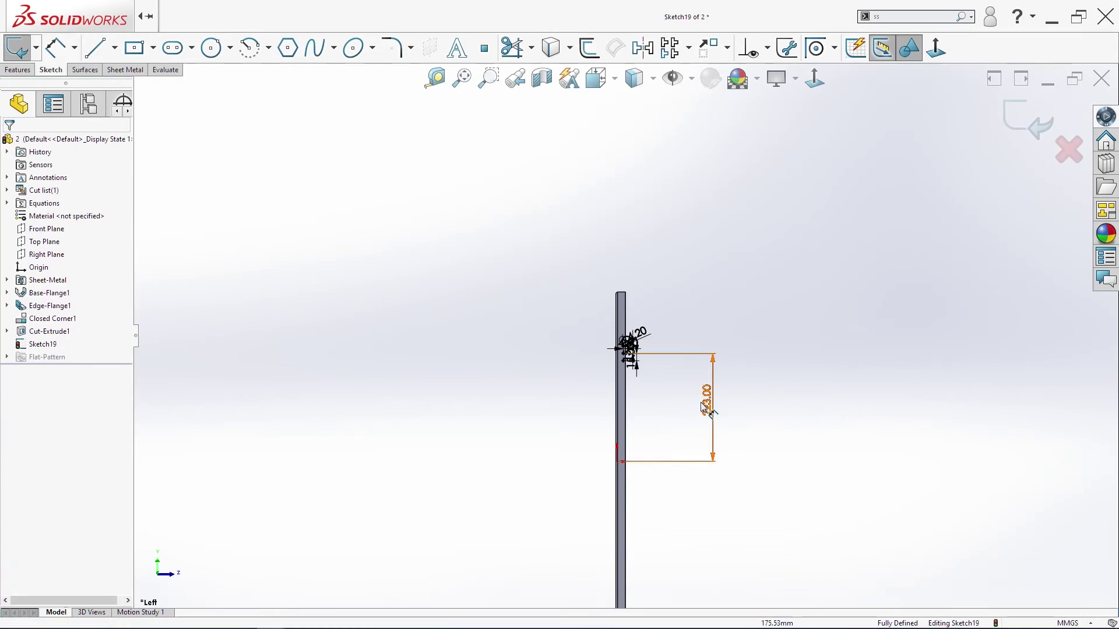
- Draw a horizontal centerline through the origin across the flange
scroll(695, 422, down, 4)
scroll(669, 414, up, 2)
key(s)
click(691, 371)
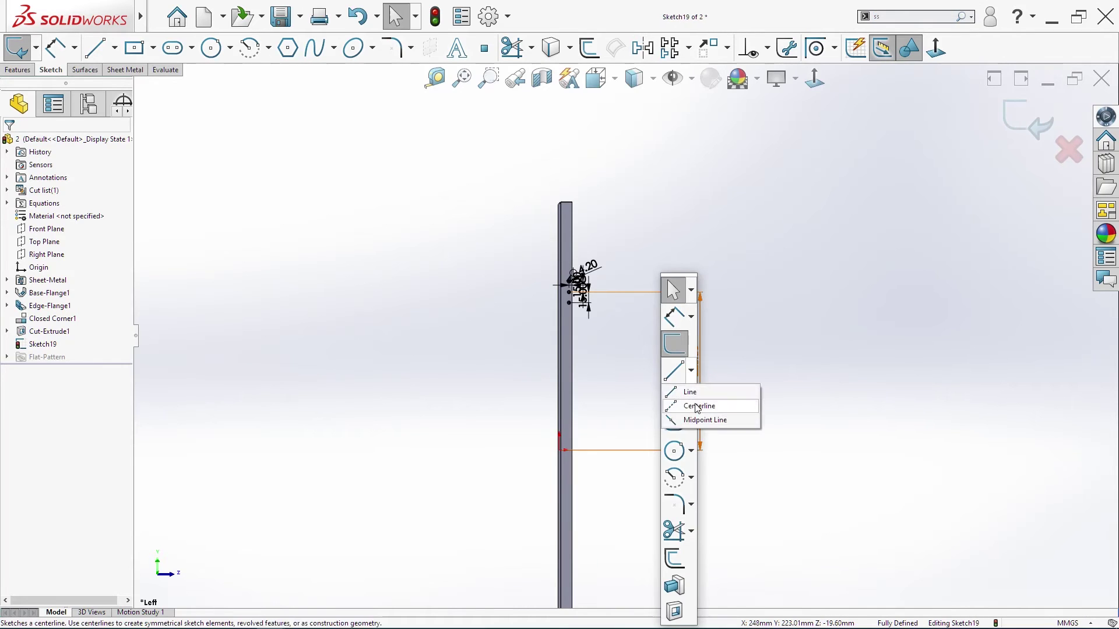
click(698, 407)
click(510, 449)
click(665, 450)
key(Escape)
- Mirror the three circles about the horizontal centerline to the lower half of the flange
drag(753, 502, 470, 236)
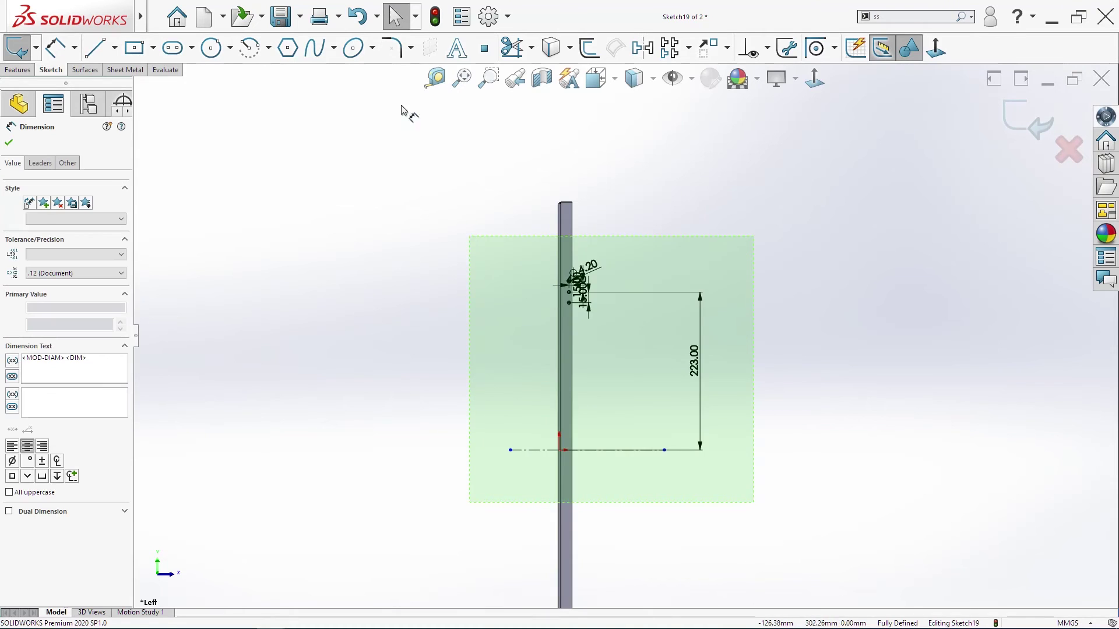
click(651, 57)
scroll(699, 507, up, 5)
scroll(602, 449, down, 4)
- Cut the six circles into the side flange with a Blind Extruded Cut 10 mm deep
key(s)
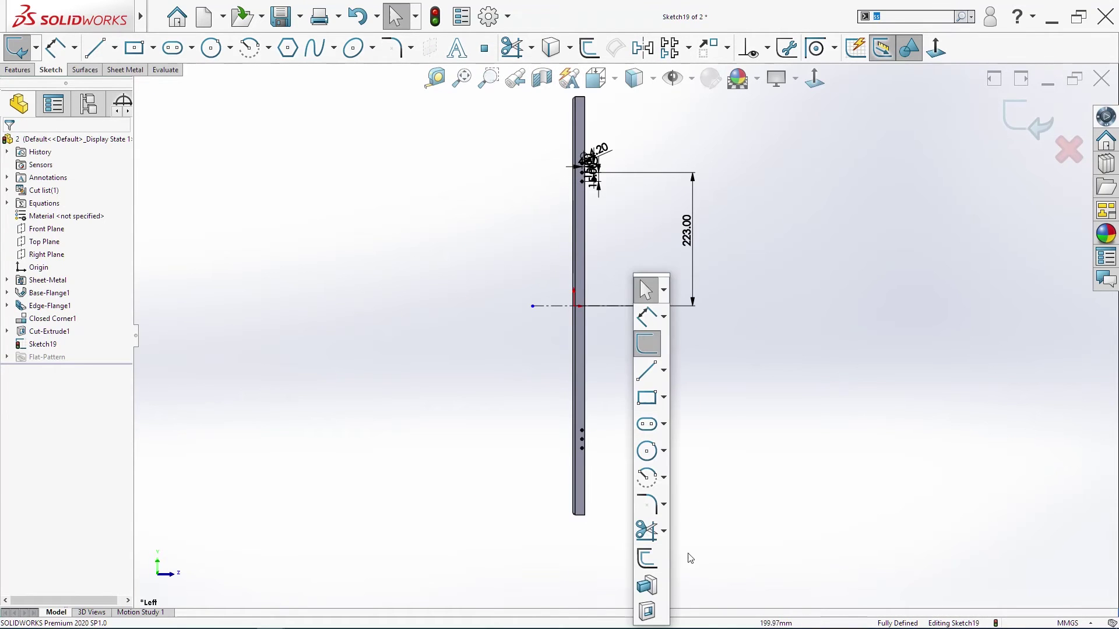
click(647, 609)
click(72, 215)
click(67, 220)
middle_drag(702, 444, 962, 162)
click(1024, 119)
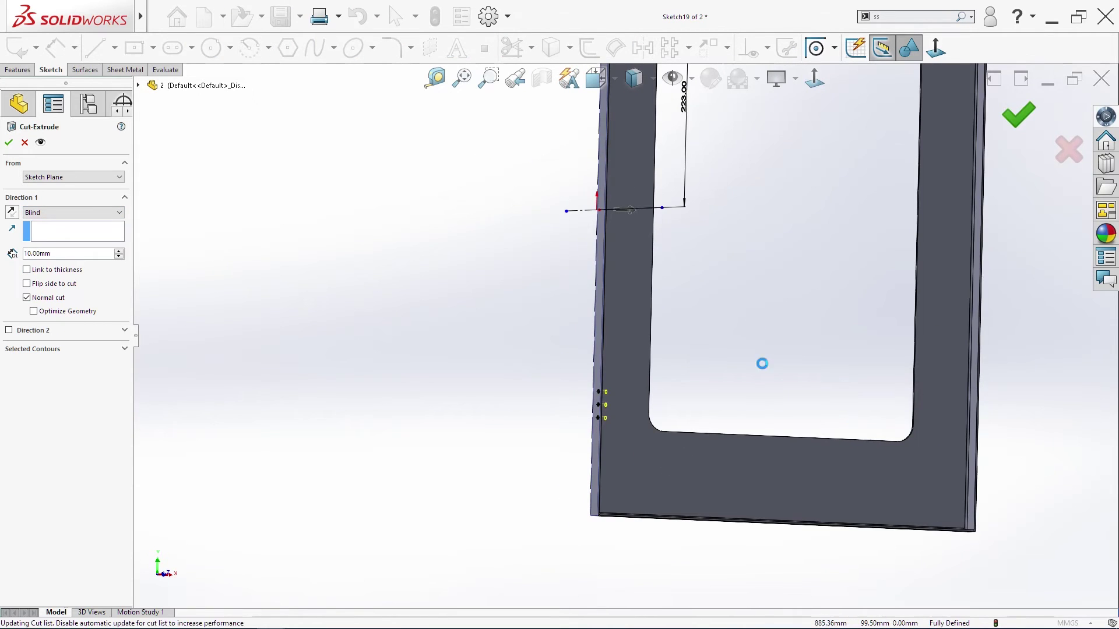
- Create a new part and start a sketch on the Front Plane
middle_drag(766, 309, 688, 304)
click(155, 16)
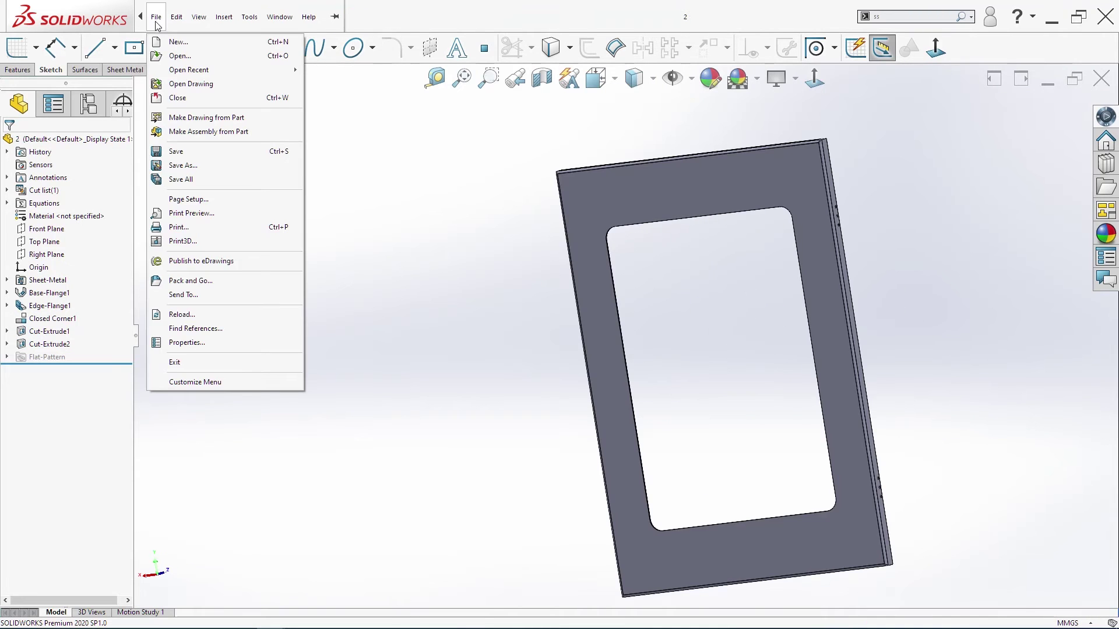
click(164, 43)
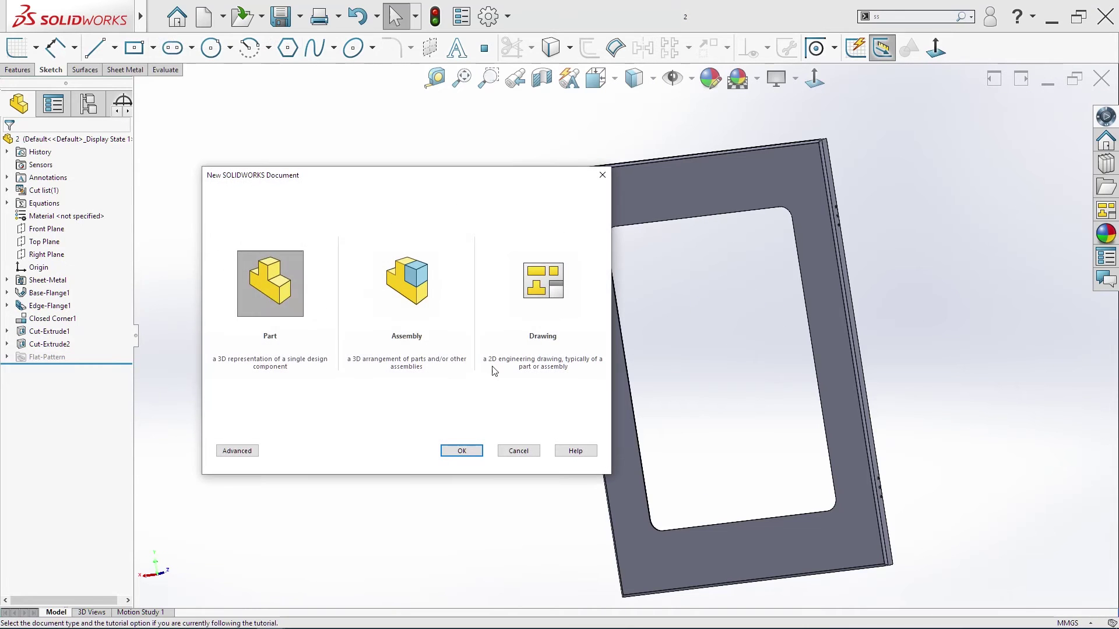
click(460, 449)
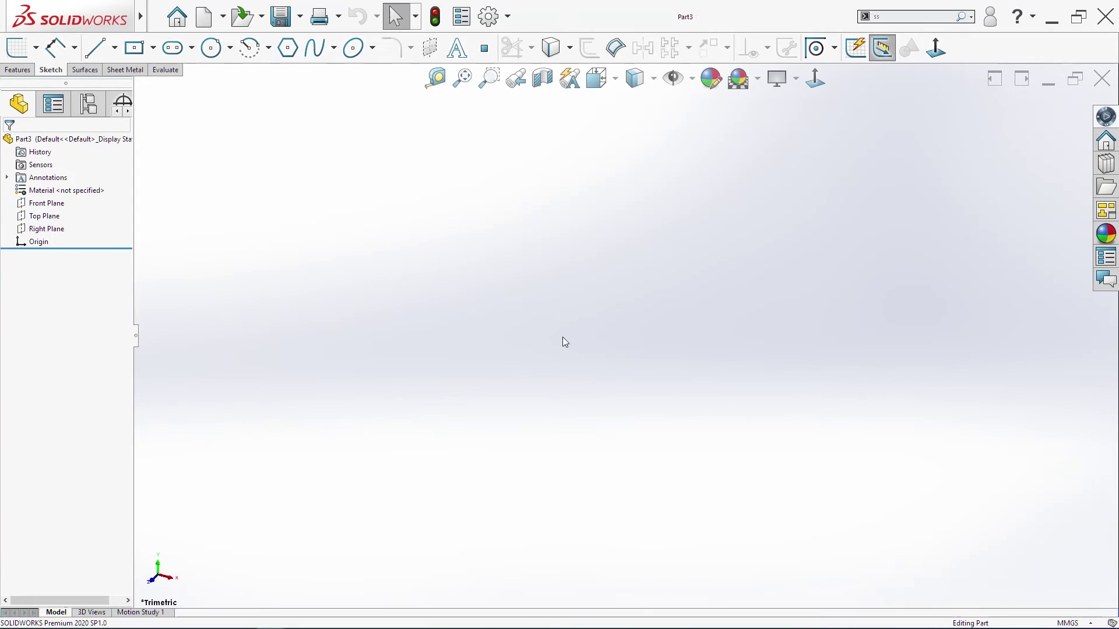
right_click(51, 204)
click(56, 193)
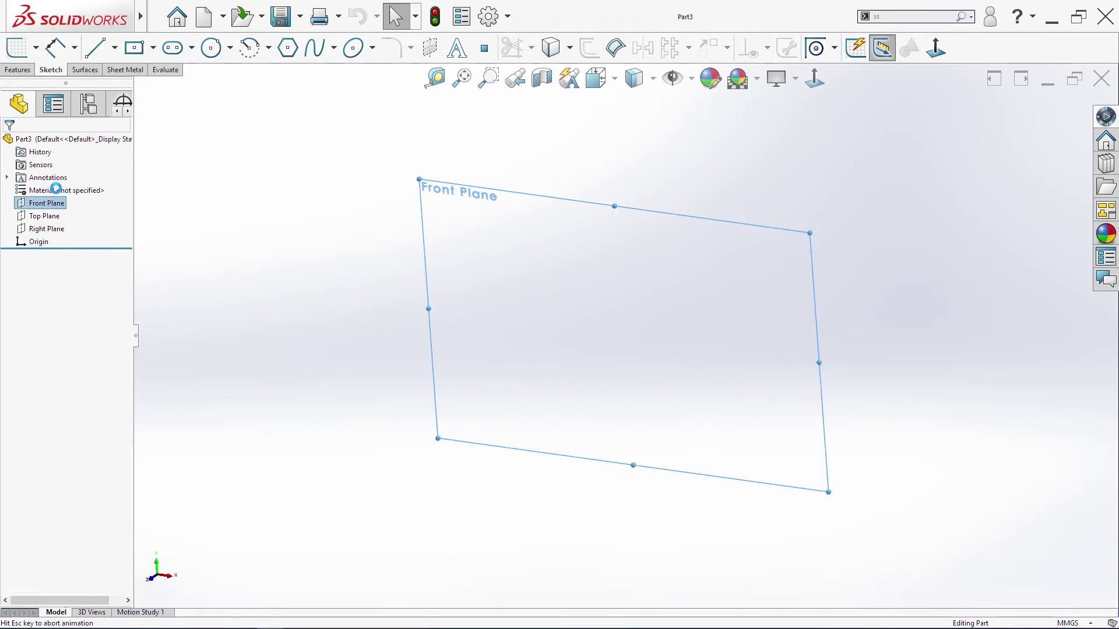
- Draw a circle centred on the origin and dimension its diameter as 6 mm
key(s)
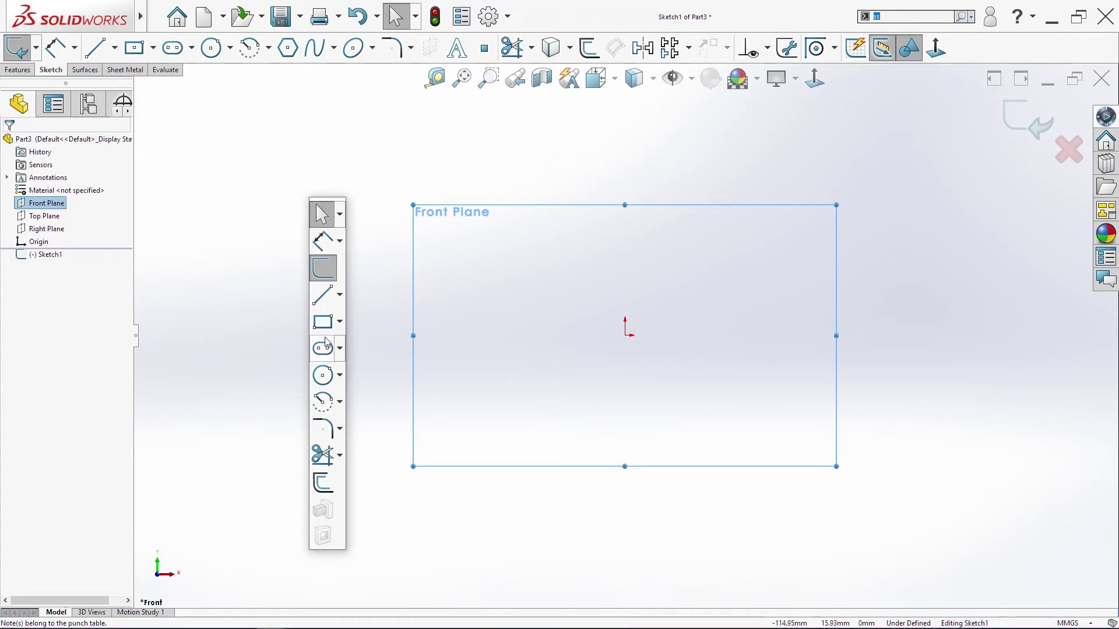
click(323, 376)
click(627, 335)
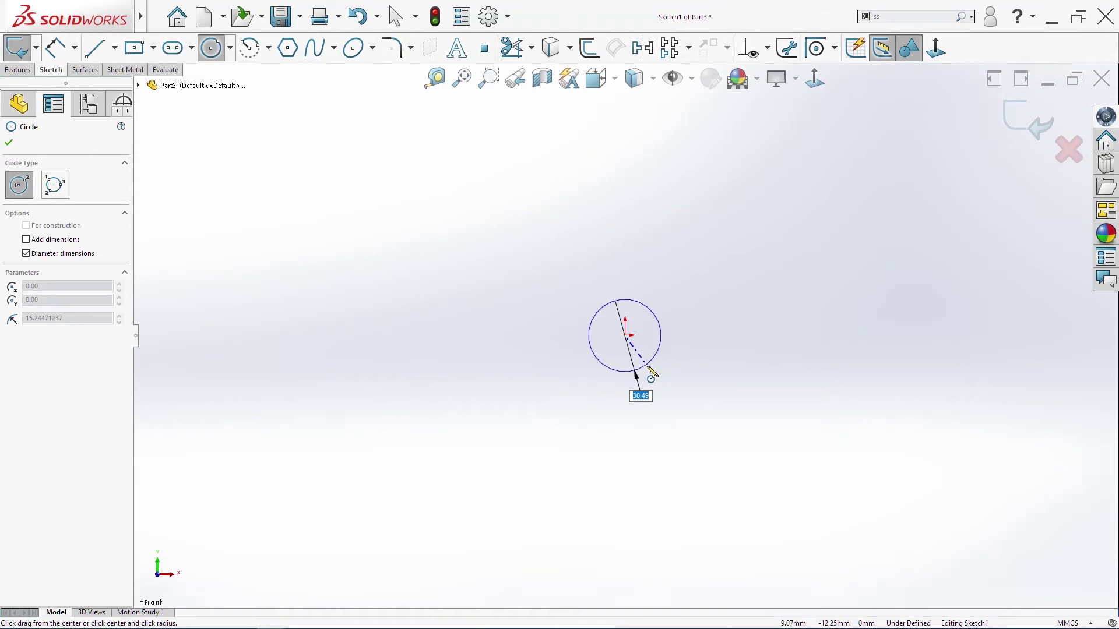
click(650, 370)
key(s)
click(673, 315)
click(662, 319)
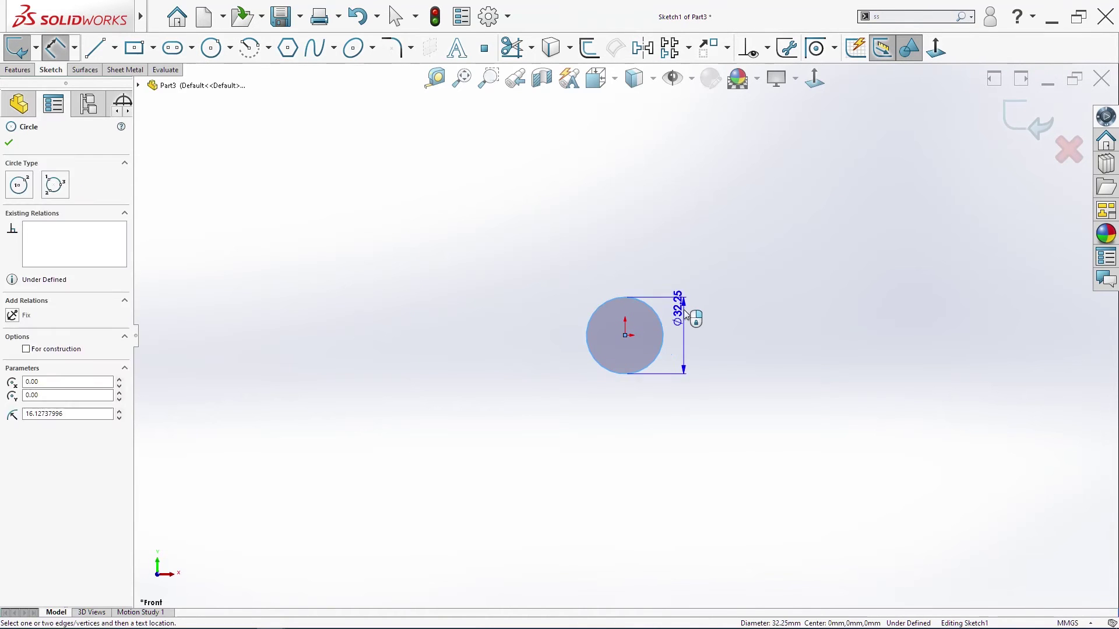
click(690, 315)
key(Return)
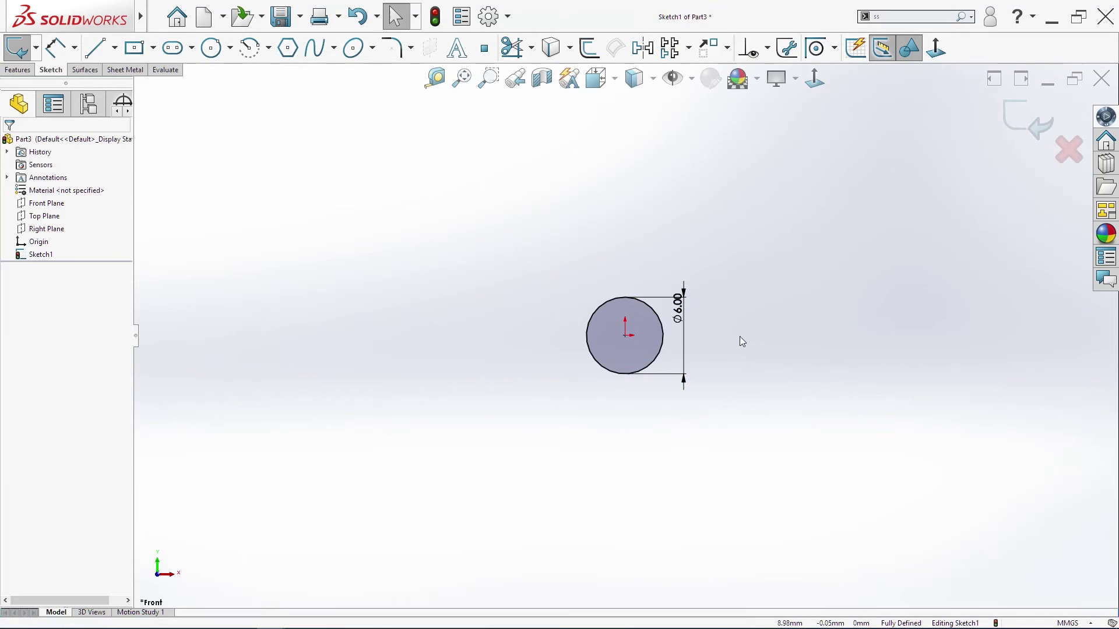
- Draw a short horizontal line, a slanted line and a longer horizontal line left of the circle, ending in a tangent arc that meets the circle
key(s)
click(757, 370)
drag(473, 291, 489, 291)
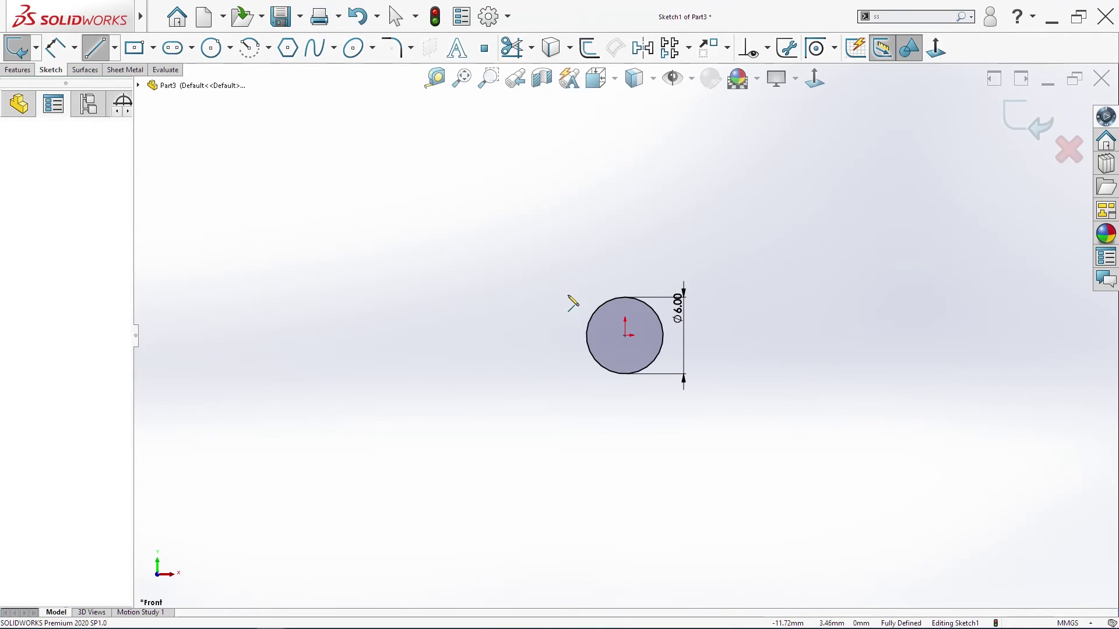
click(474, 291)
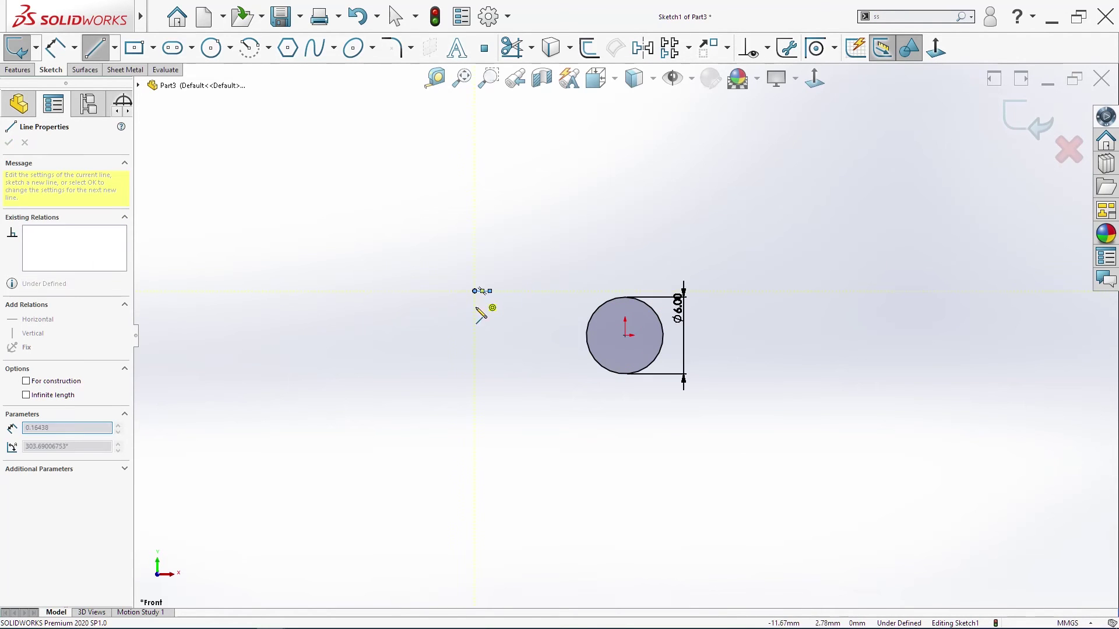
click(482, 317)
click(562, 316)
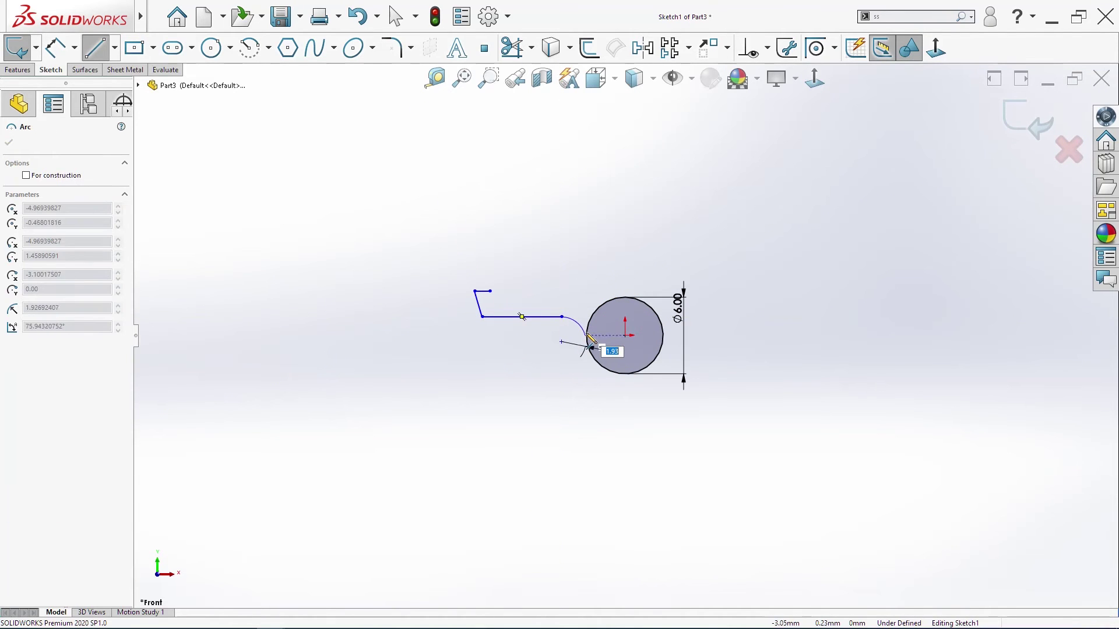
click(586, 335)
key(Escape)
- Delete the coincident relation at the arc's endpoint on the circle and make the arc tangent to the circle
click(586, 335)
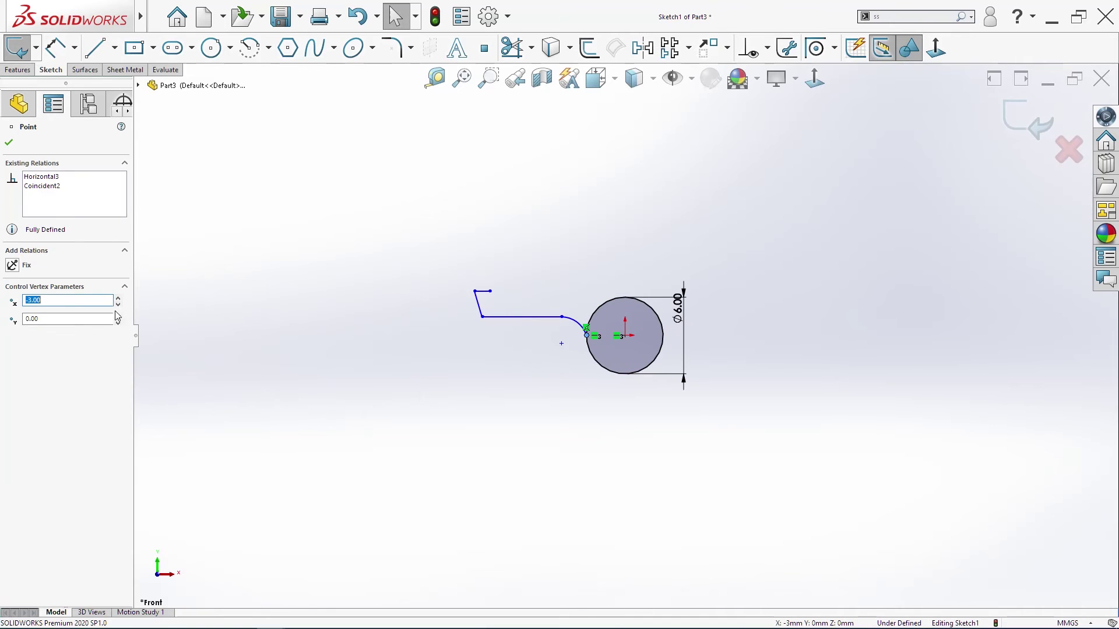
click(39, 188)
key(Delete)
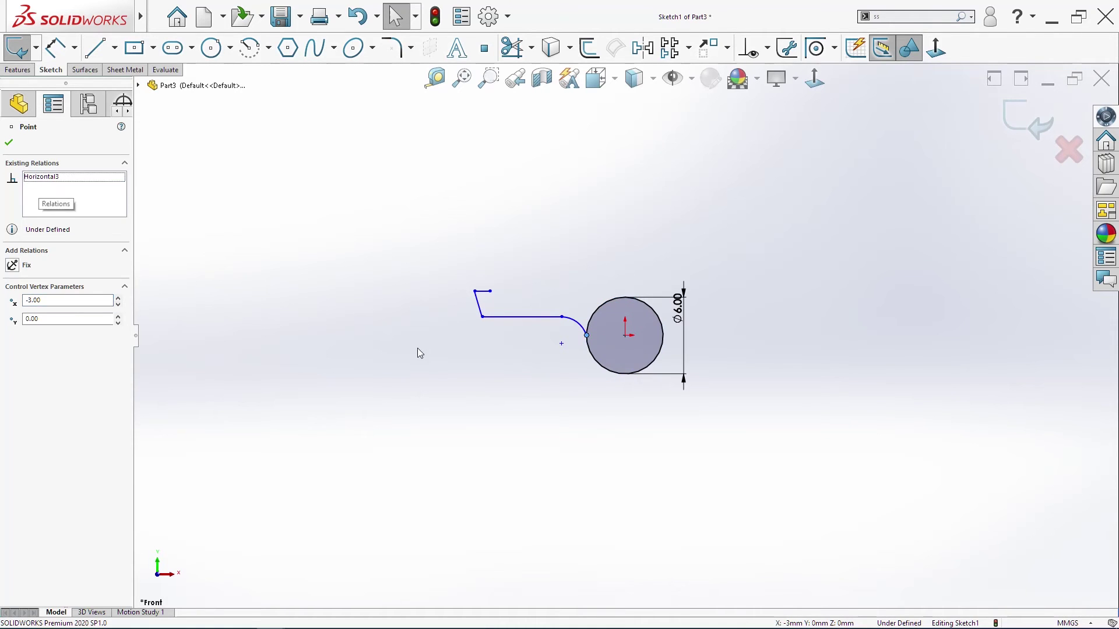
click(415, 350)
click(583, 331)
ctrl+click(587, 336)
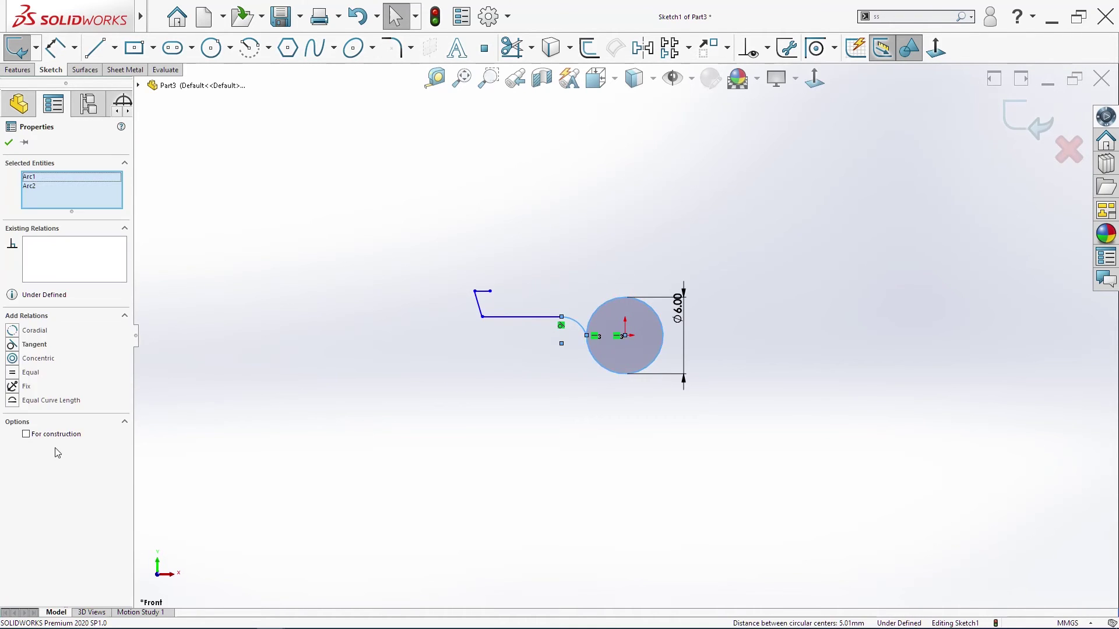
click(33, 344)
key(Escape)
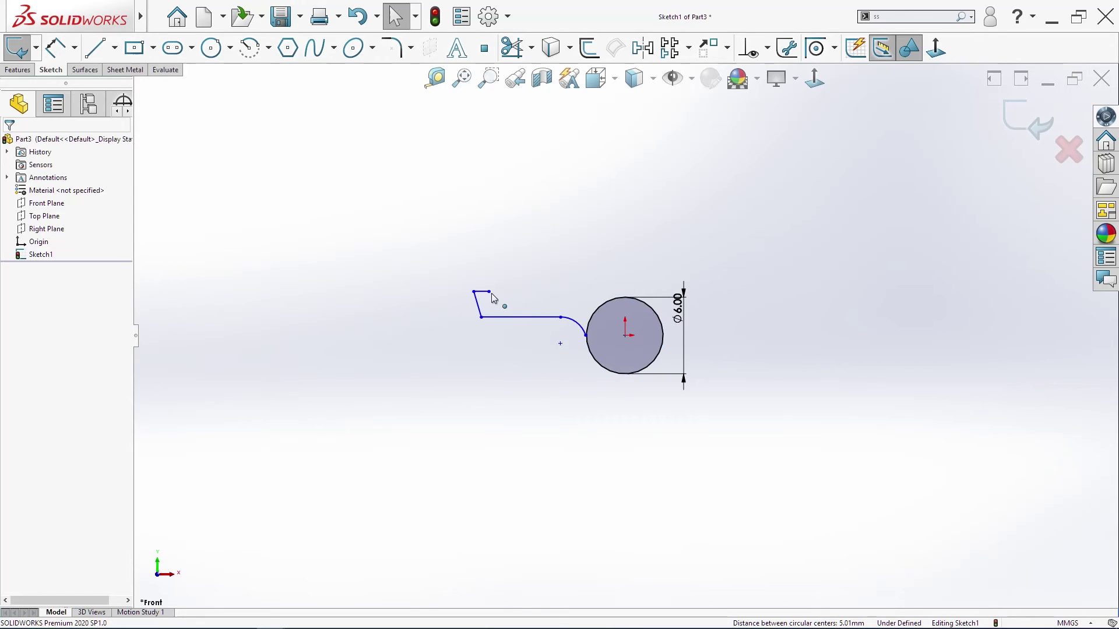
- Lengthen the upper horizontal line to reach above the circle and make it tangent to the circle
drag(490, 291, 573, 291)
click(615, 283)
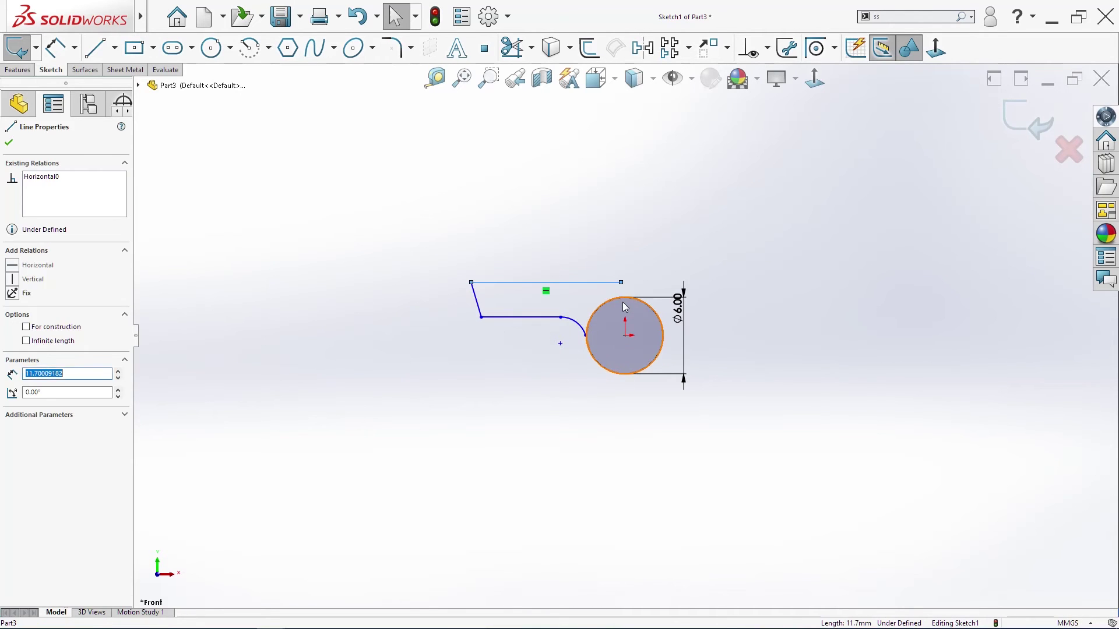
ctrl+click(624, 324)
click(44, 332)
key(Escape)
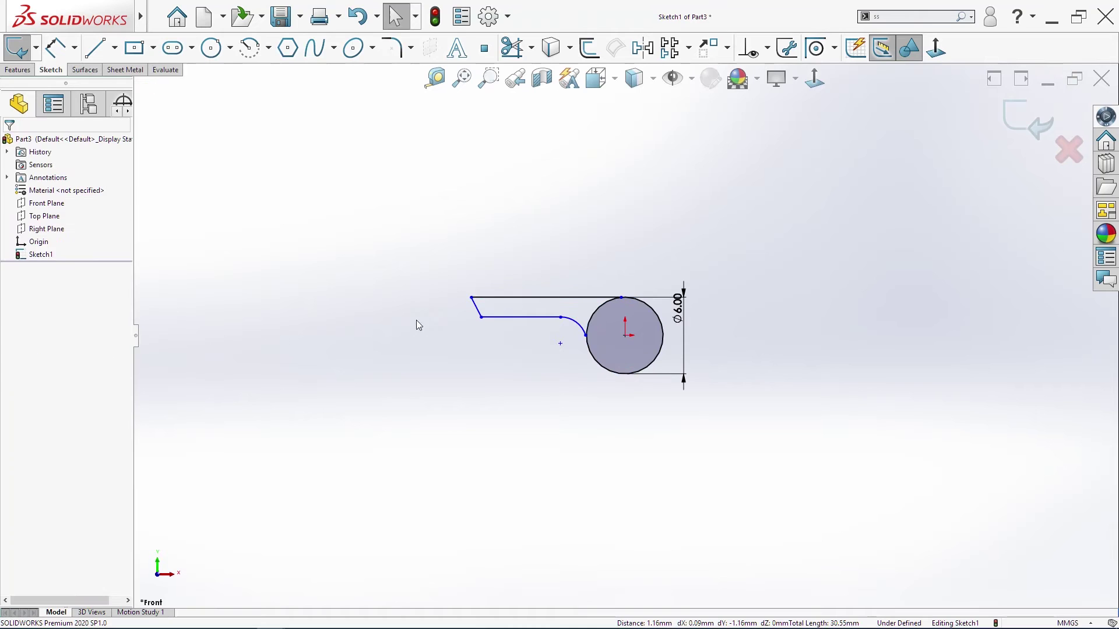
- Make the slanted end line vertical and pull the arc's free endpoint away from the circle
click(475, 307)
click(30, 277)
key(Escape)
scroll(610, 328, down, 2)
drag(576, 339, 544, 339)
- Dimension the short vertical end line, try a value of 3 mm and undo that value
key(s)
click(561, 315)
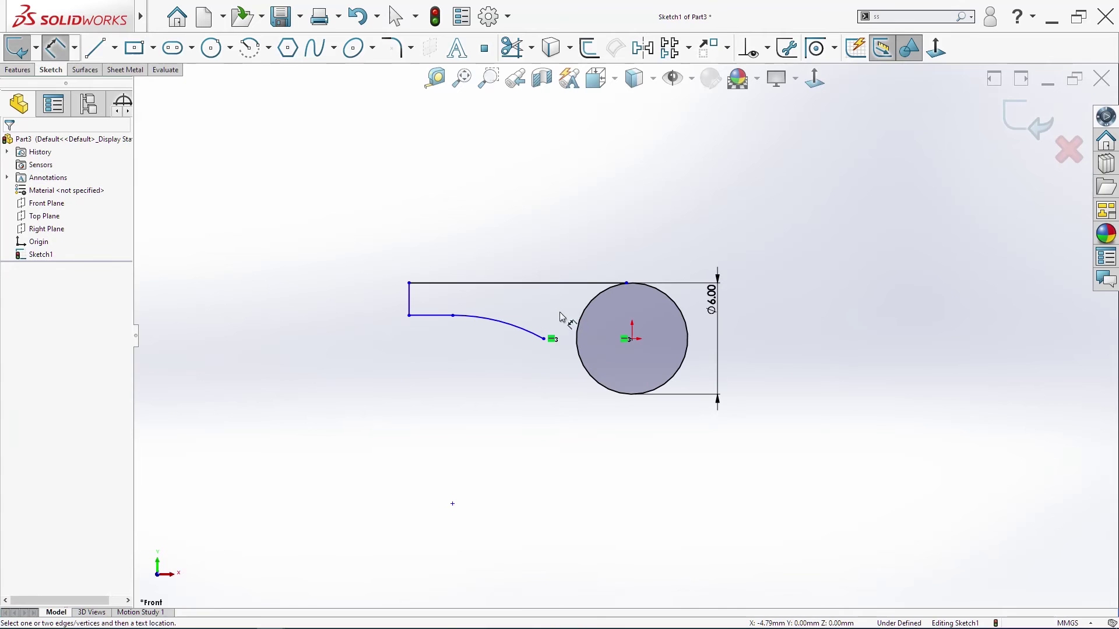
click(415, 303)
click(359, 297)
key(Return)
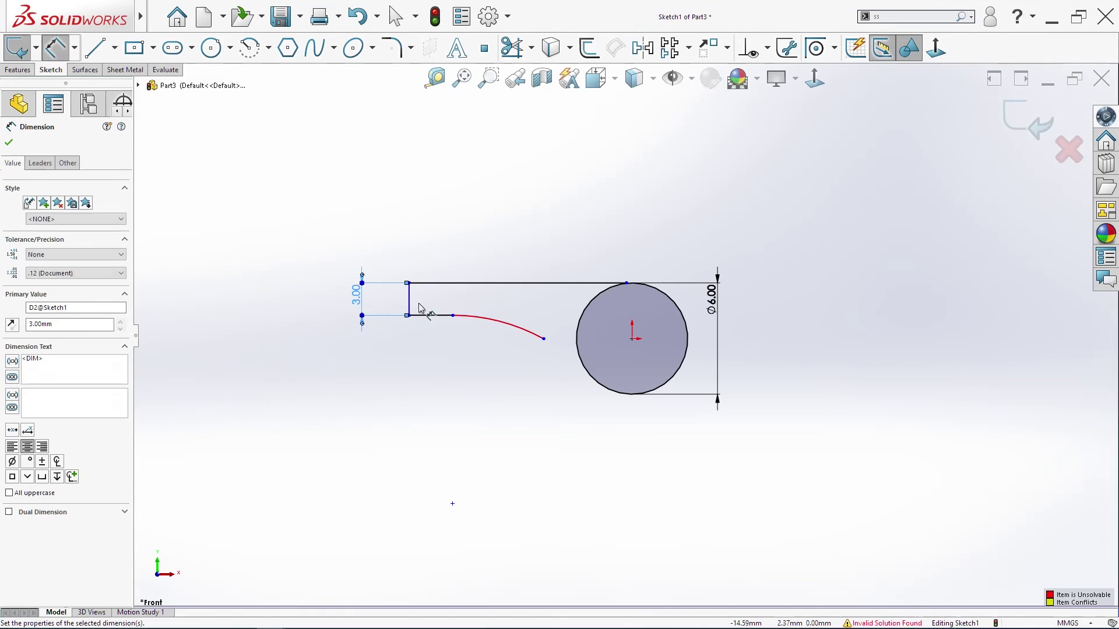
key(ctrl+z)
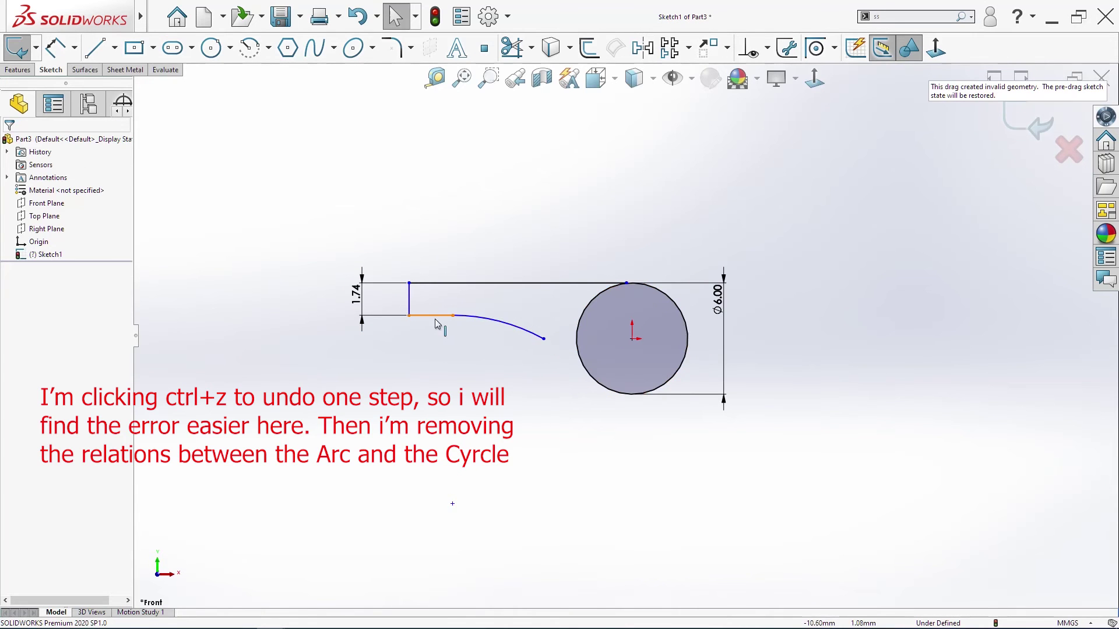
- Delete the horizontal relation between the arc's endpoint and the origin, and move that endpoint onto the lower part of the circle
click(457, 316)
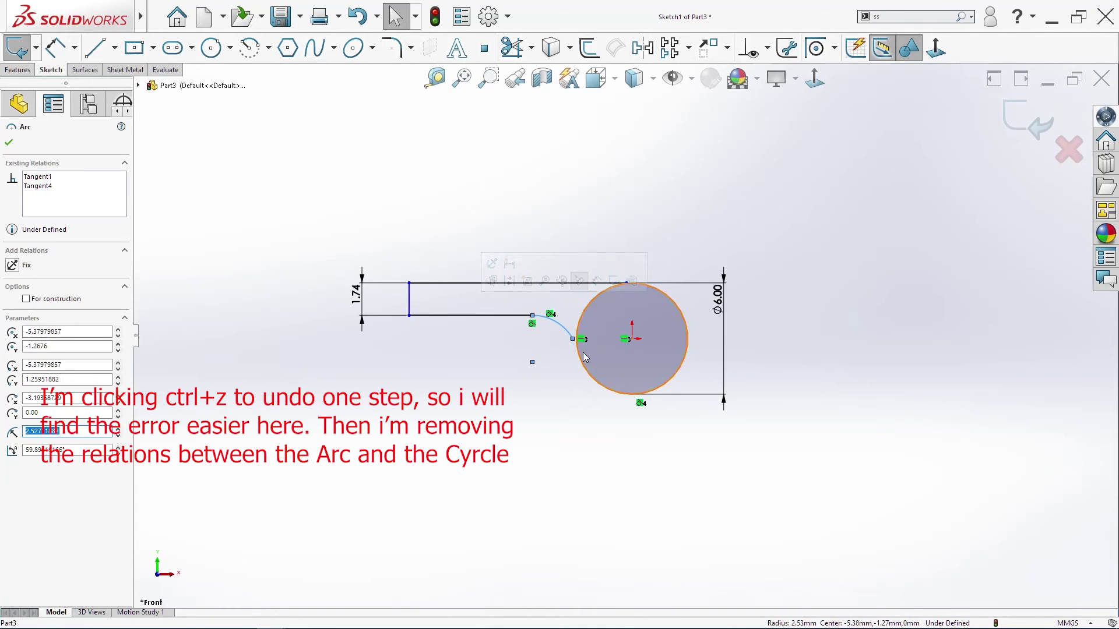
click(574, 339)
click(575, 339)
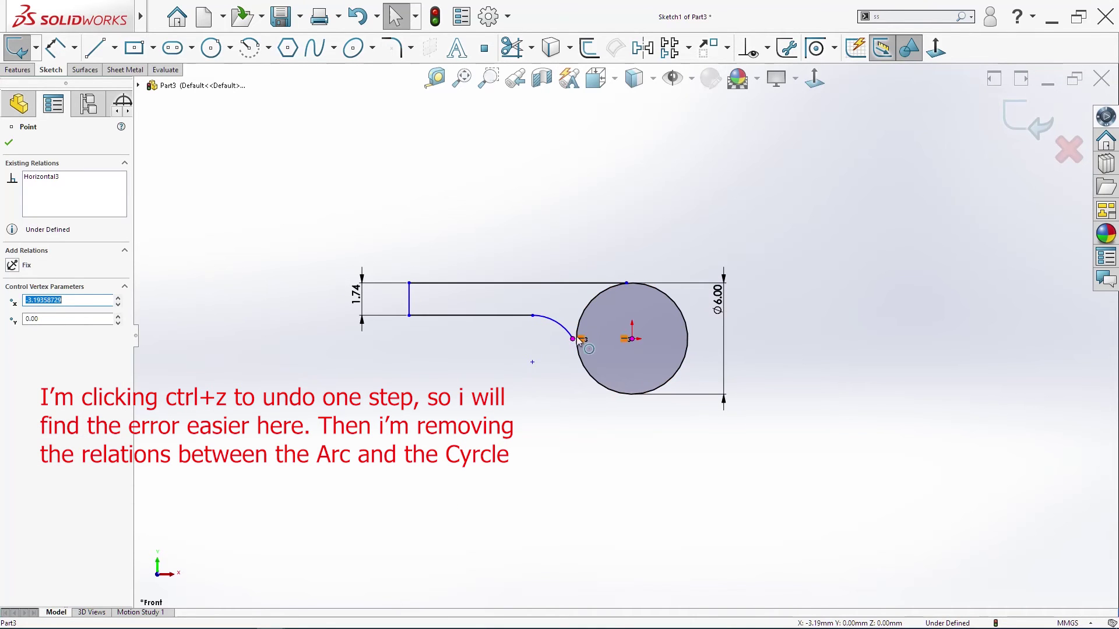
key(ctrl+z)
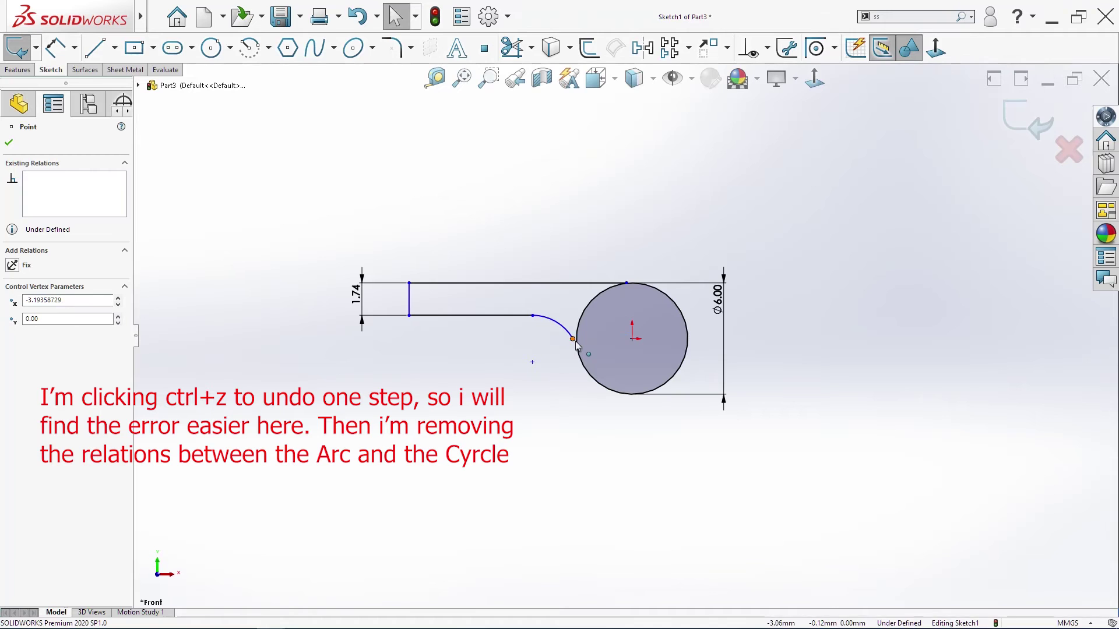
mouse_move(588, 353)
mouse_down()
mouse_move(584, 389)
mouse_move(588, 373)
mouse_up()
click(577, 359)
ctrl+click(581, 352)
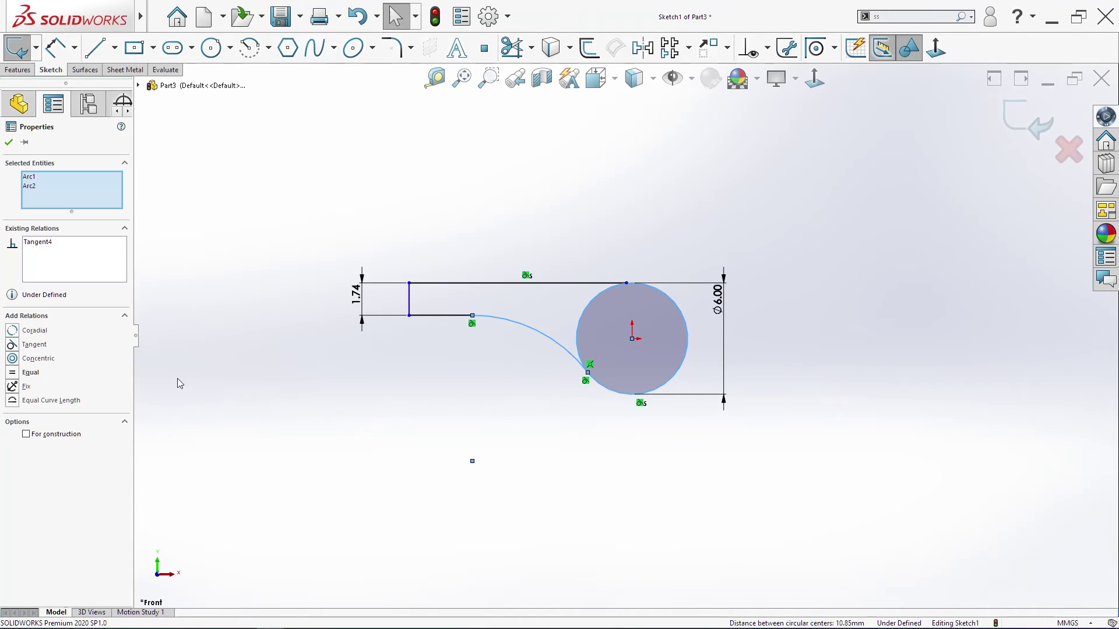
click(209, 365)
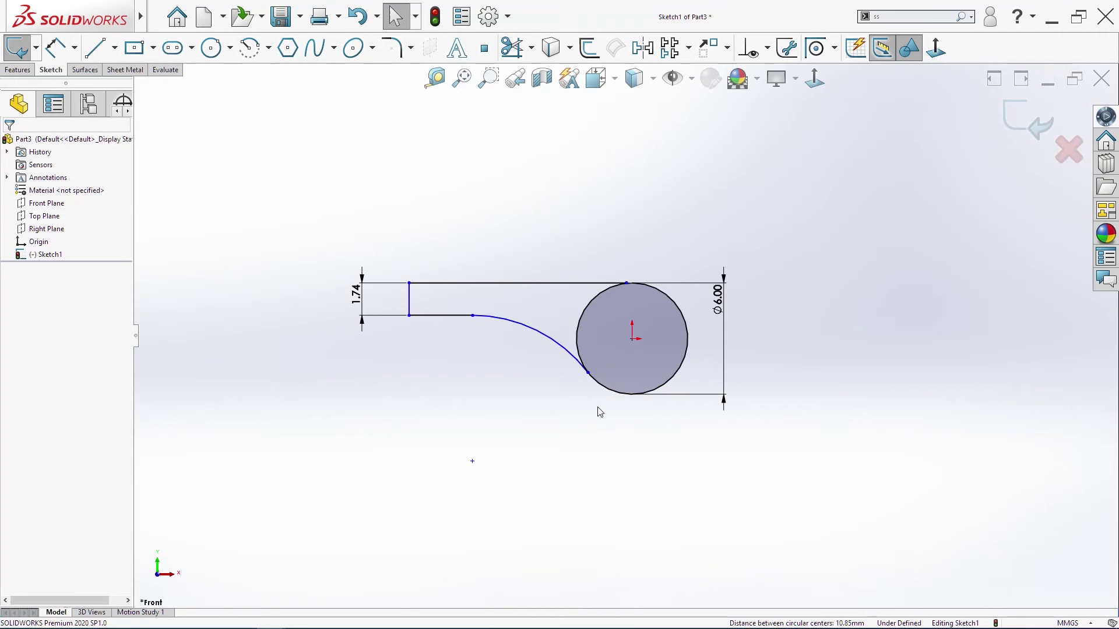
- Set the vertical end line's height to 3 mm and dimension its distance to the circle as 15 mm
double_click(357, 298)
text(3s)
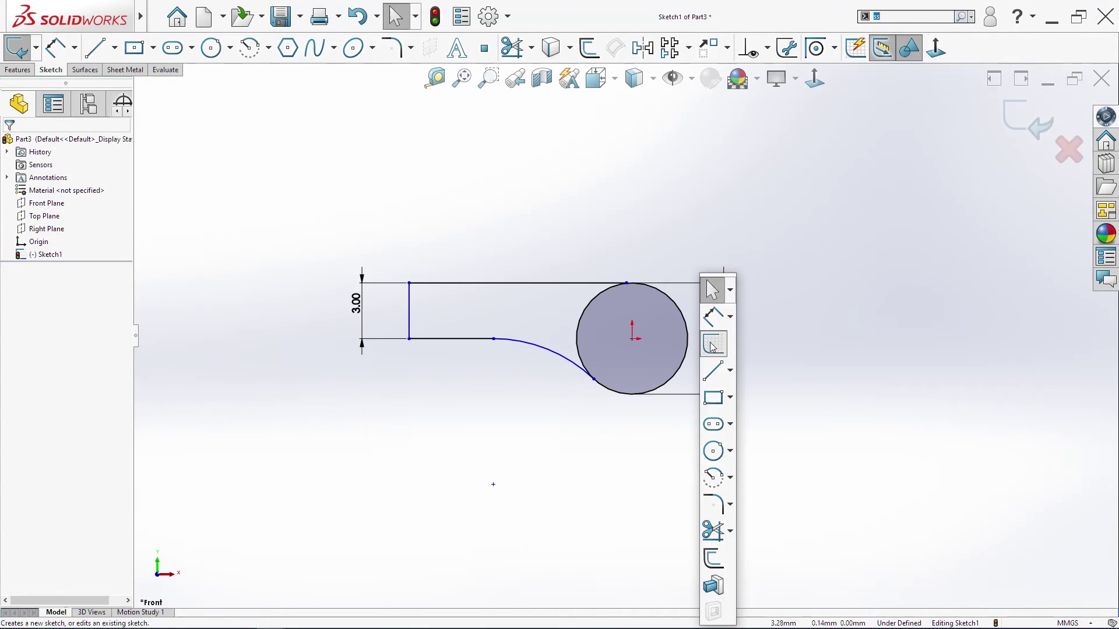
click(713, 318)
click(688, 336)
click(409, 321)
click(475, 236)
text(15)
key(Return)
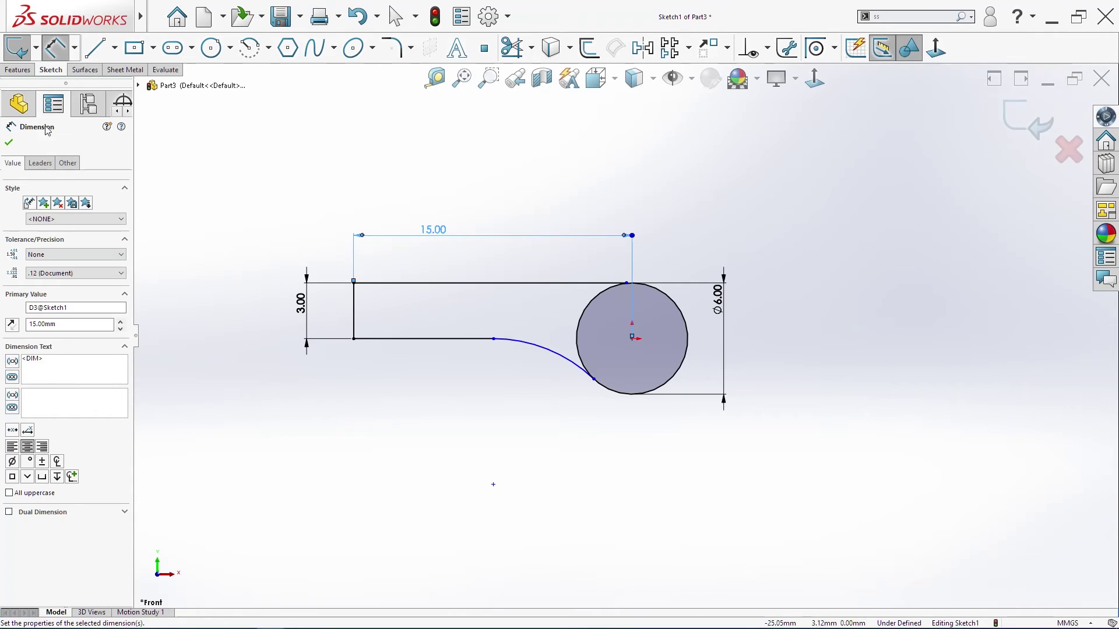
- Change the horizontal dimension's arc condition to Max and set the overall length to 15 mm
click(41, 162)
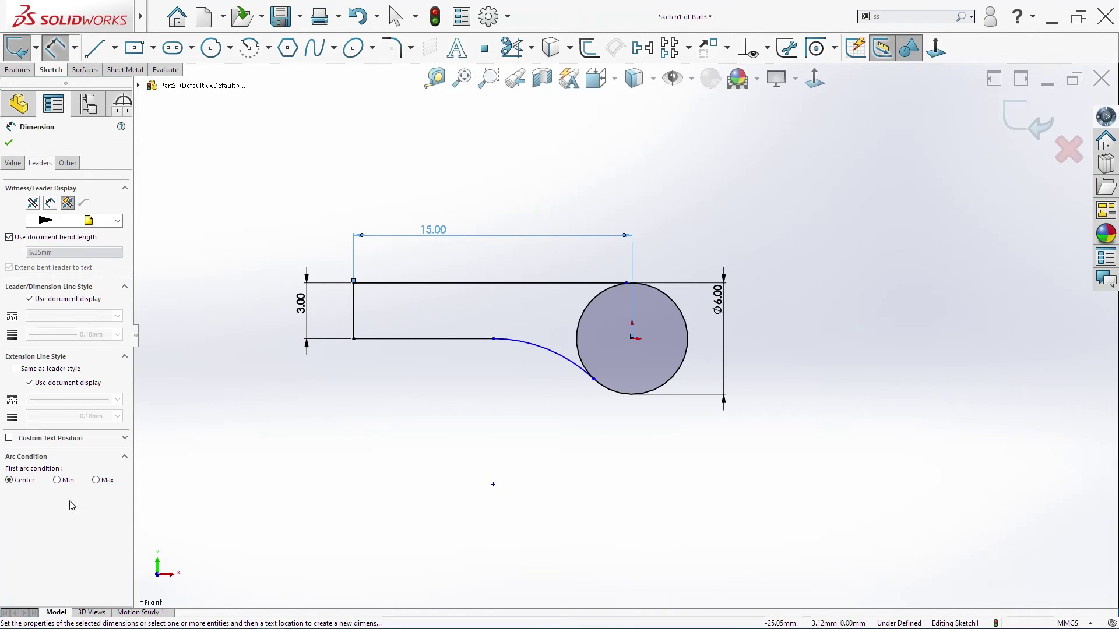
click(5, 165)
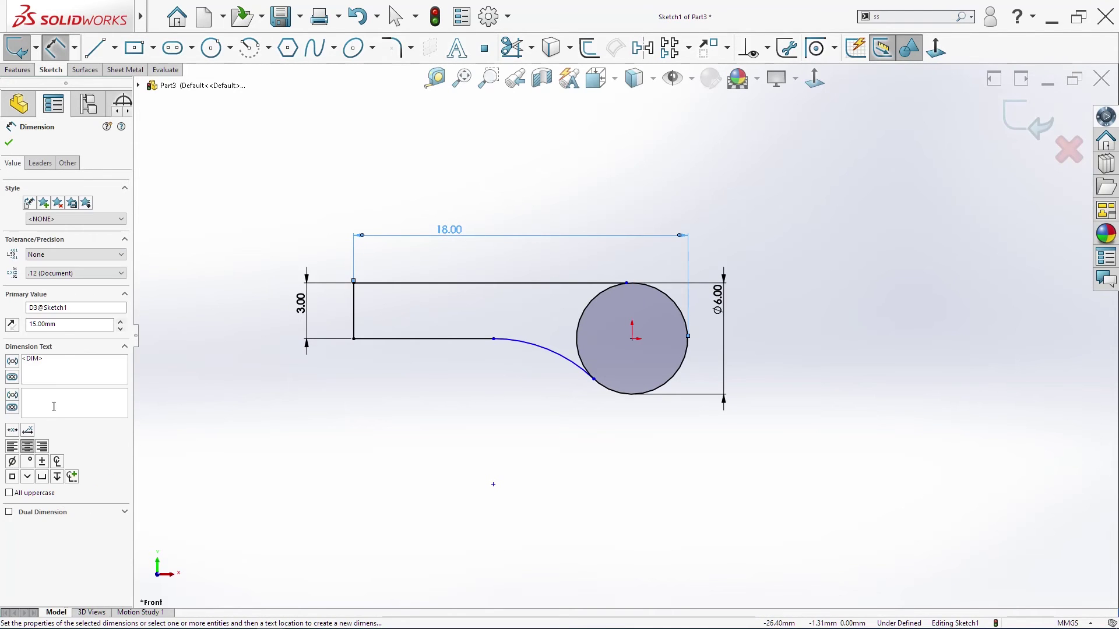
text(15)
key(Return)
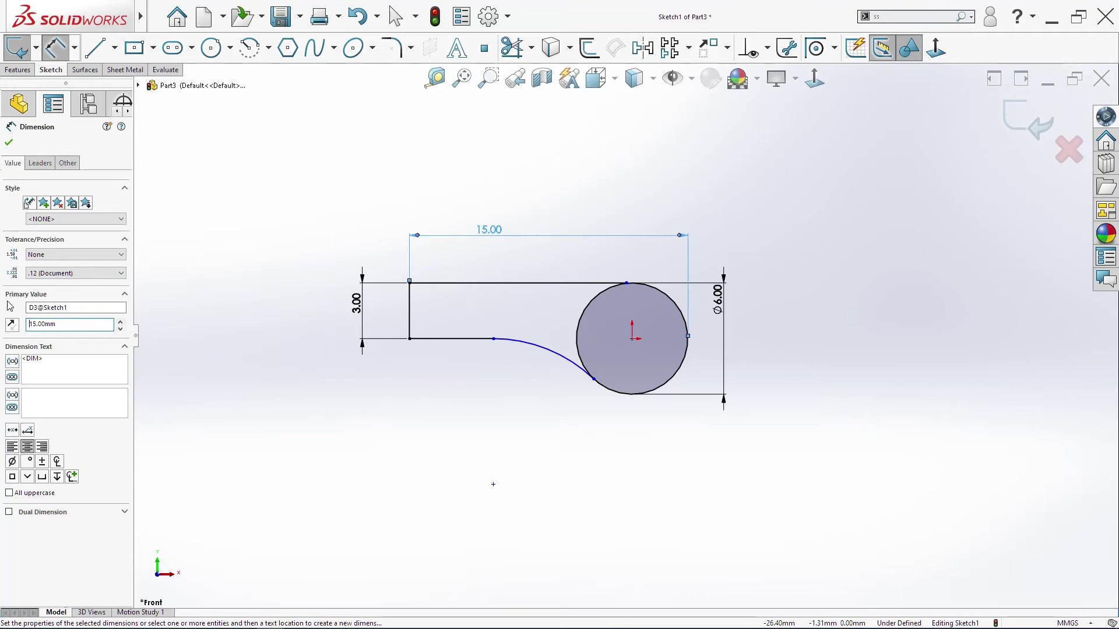
click(415, 449)
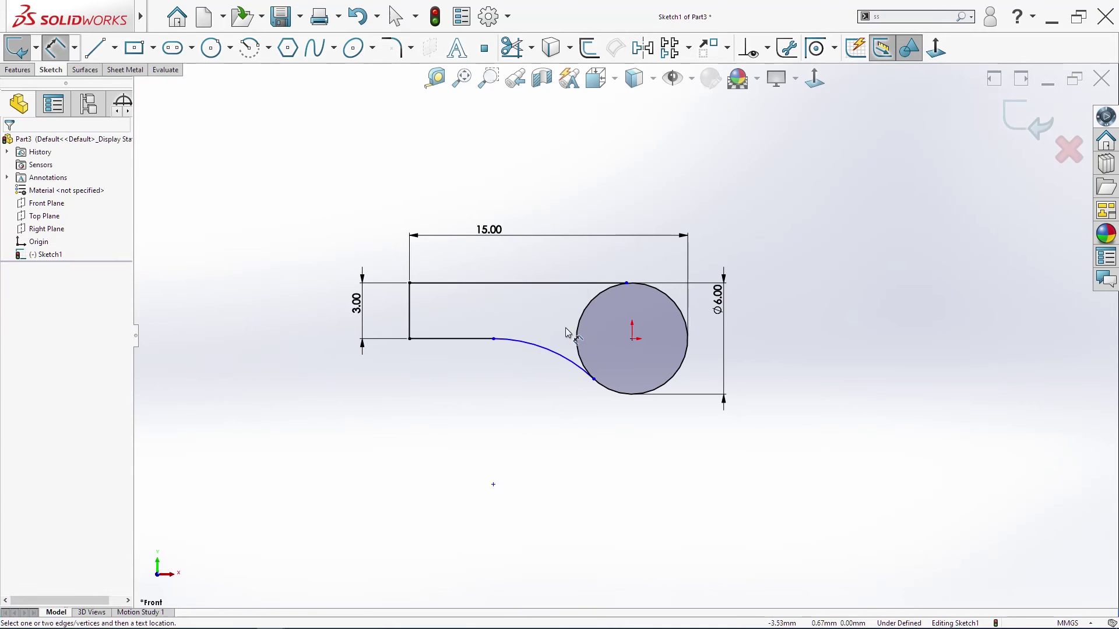
- Dimension the radius of the arc joining the lower line to the circle as 3 mm
click(560, 357)
click(527, 391)
text(3)
key(Return)
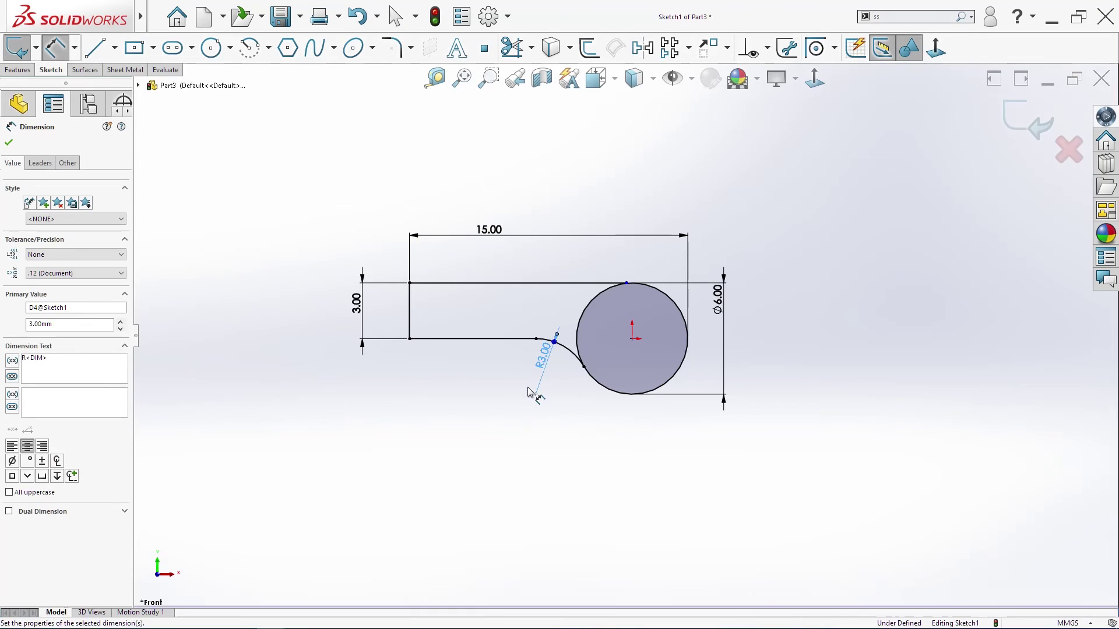
key(Escape)
- Extend the upper line past the circle and trim its overhang and the circle's inner arc to leave one closed profile
drag(627, 283, 563, 284)
drag(714, 285, 793, 285)
click(811, 349)
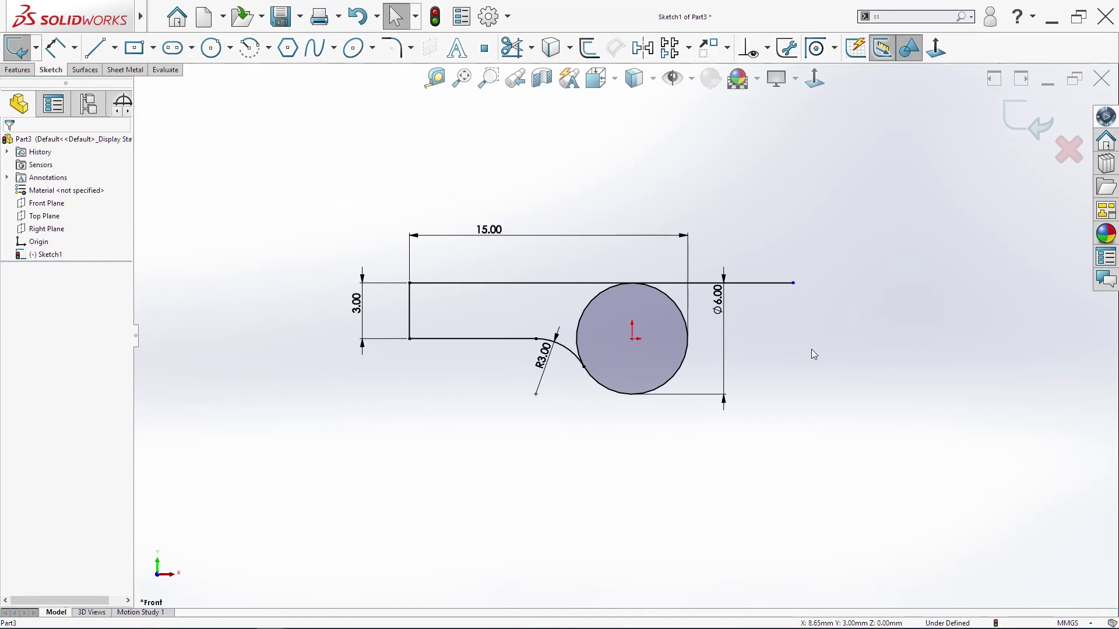
key(s)
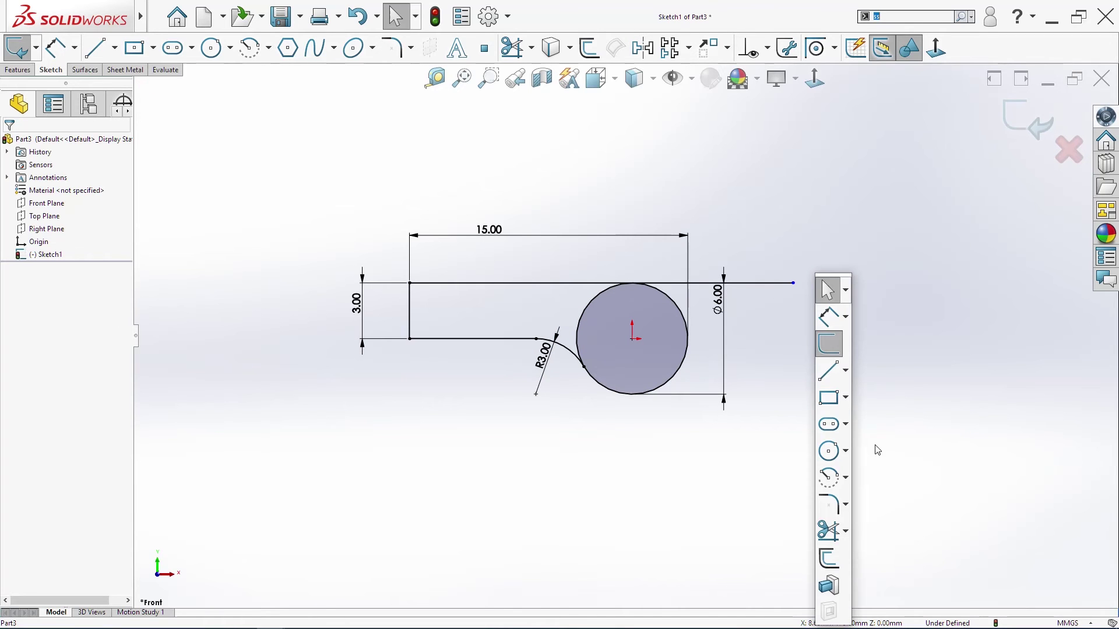
click(830, 558)
drag(796, 366, 768, 269)
drag(619, 322, 563, 320)
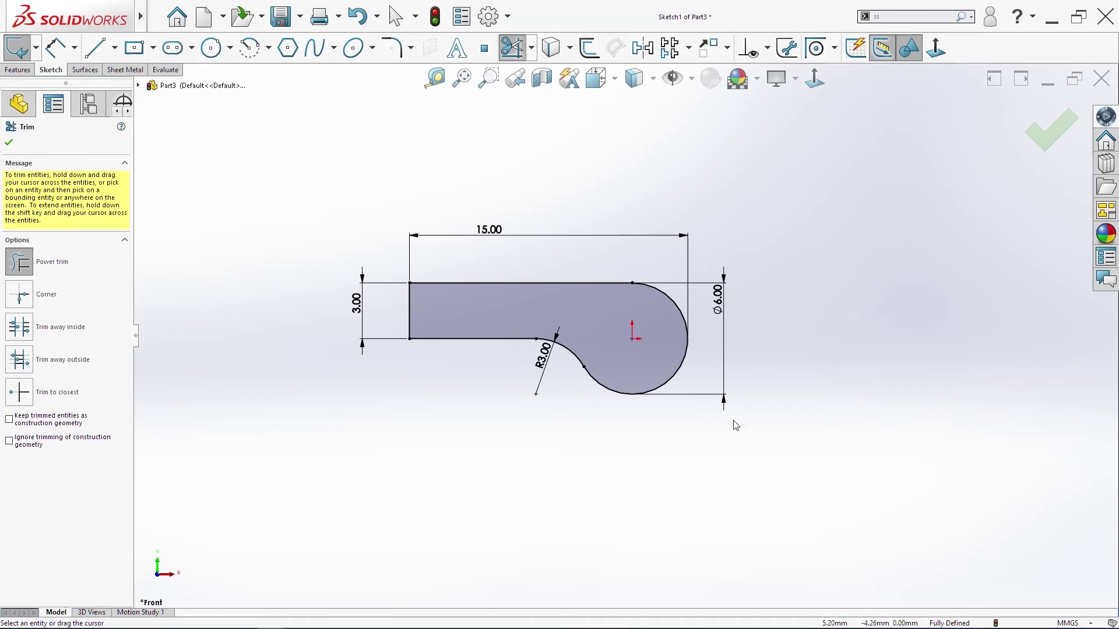
- Sketch a circle centred on the origin inside the profile's rounded end
key(Escape)
key(s)
click(853, 451)
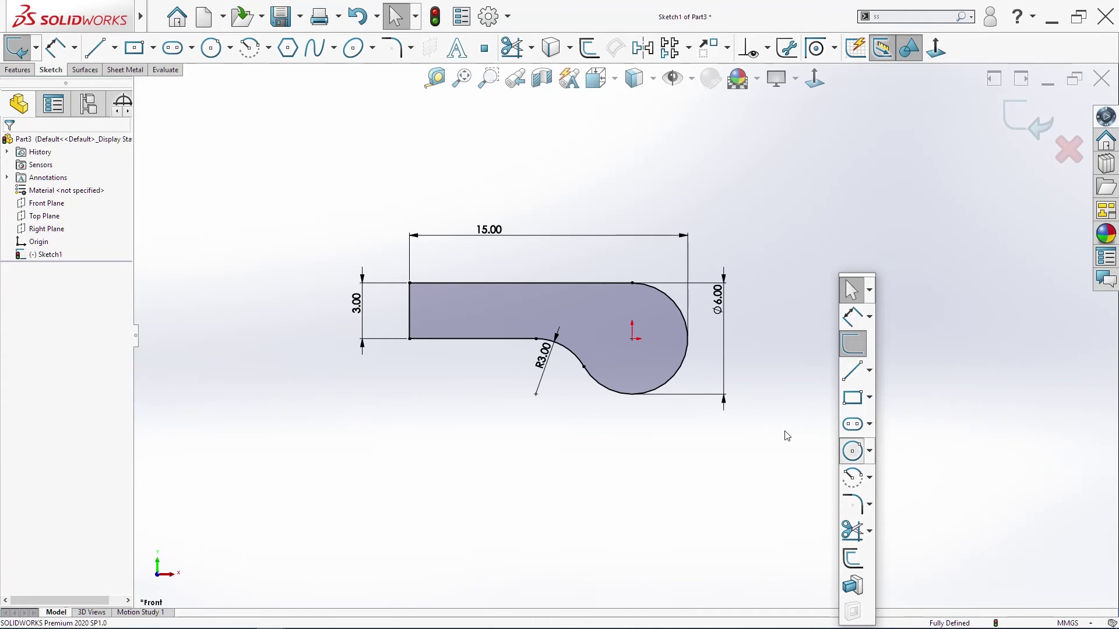
click(632, 339)
click(644, 360)
text(3s)
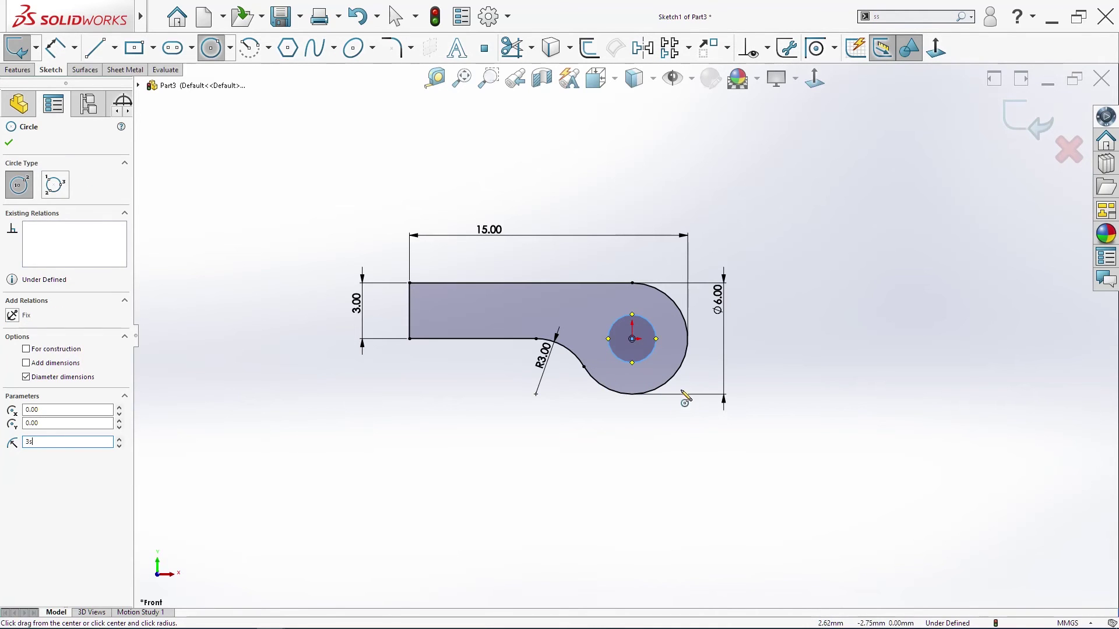
key(Return)
key(Escape)
- Dimension the inner circle with a 3 mm diameter
key(s)
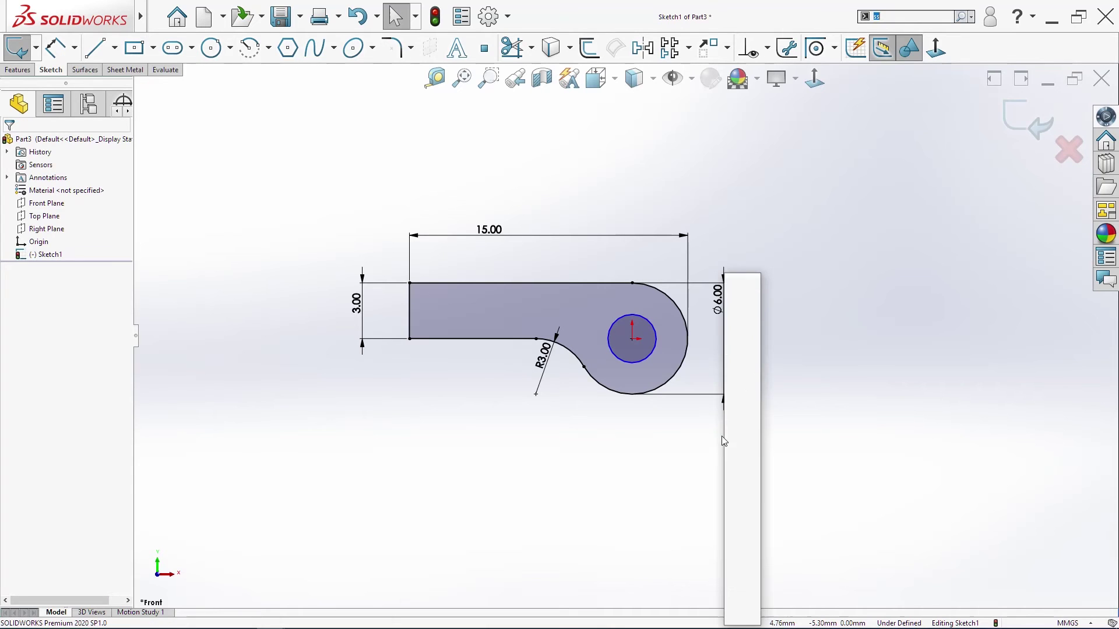
click(738, 319)
click(657, 342)
click(806, 362)
text(3)
key(Return)
key(Escape)
- Extrude the profile 25 mm in each of the two directions from the sketch plane
scroll(595, 470, up, 2)
mouse_move(633, 412)
middle_down()
mouse_move(732, 412)
mouse_move(652, 409)
middle_up()
key(s)
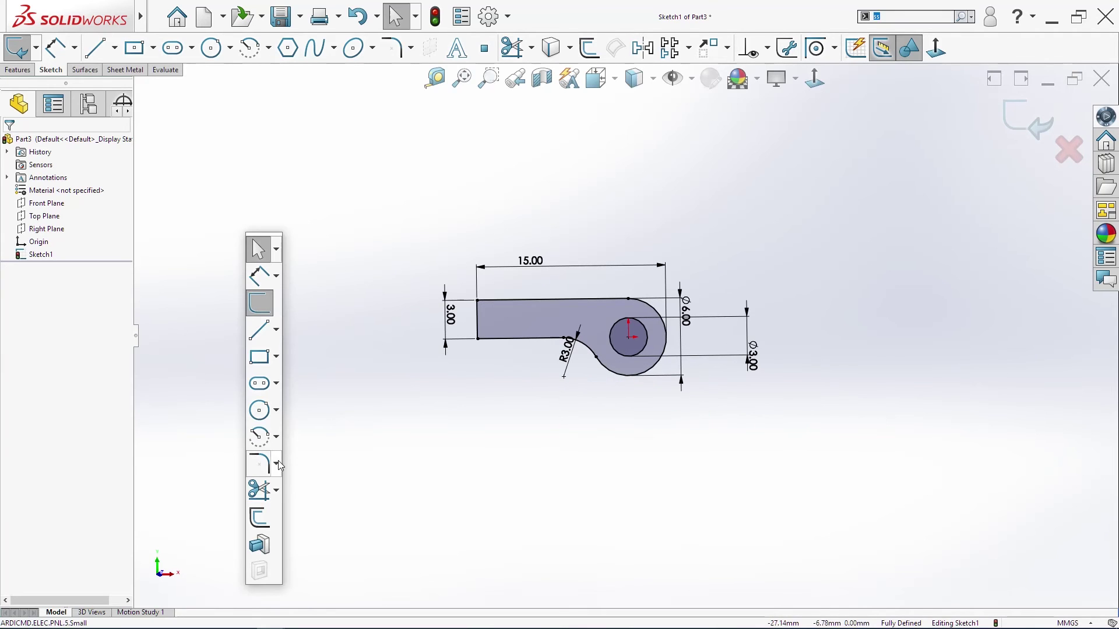
click(266, 553)
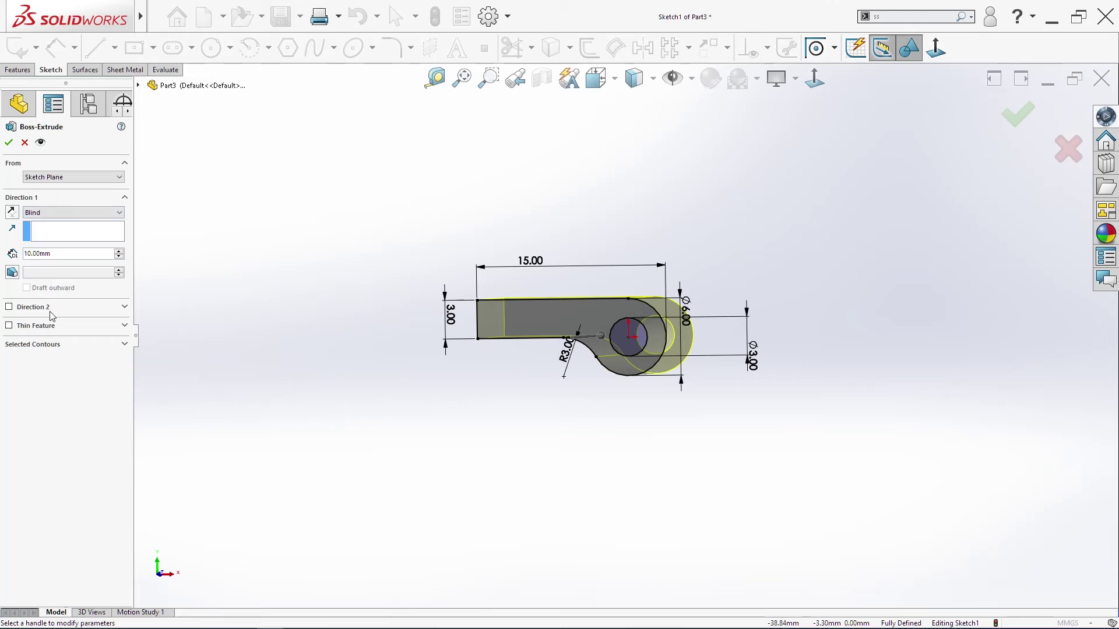
click(10, 307)
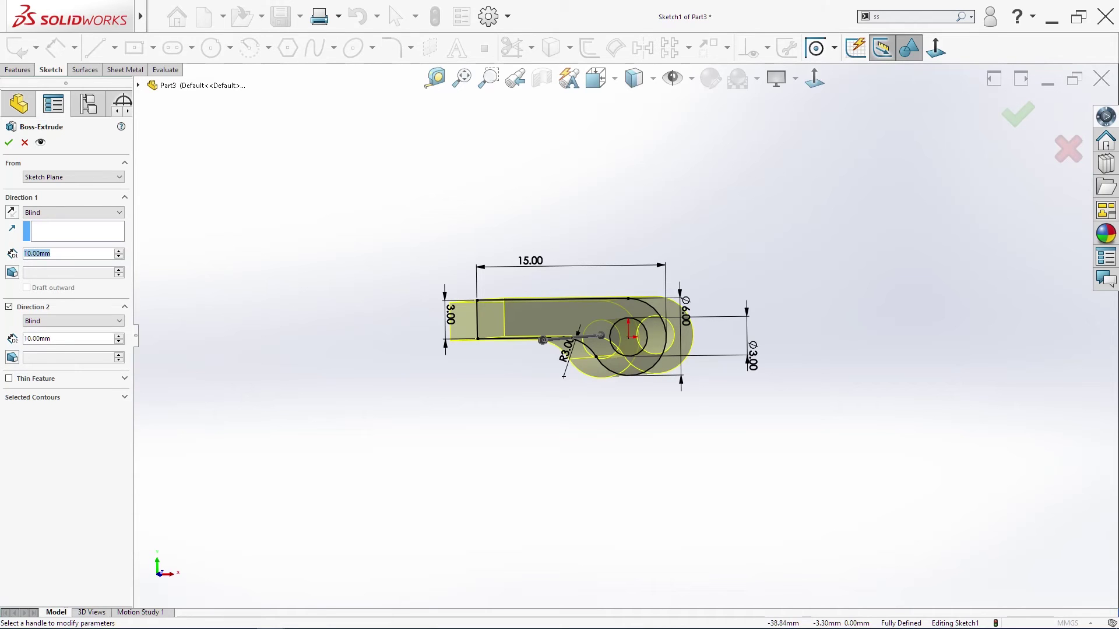
text(25)
key(Return)
text(25)
key(Return)
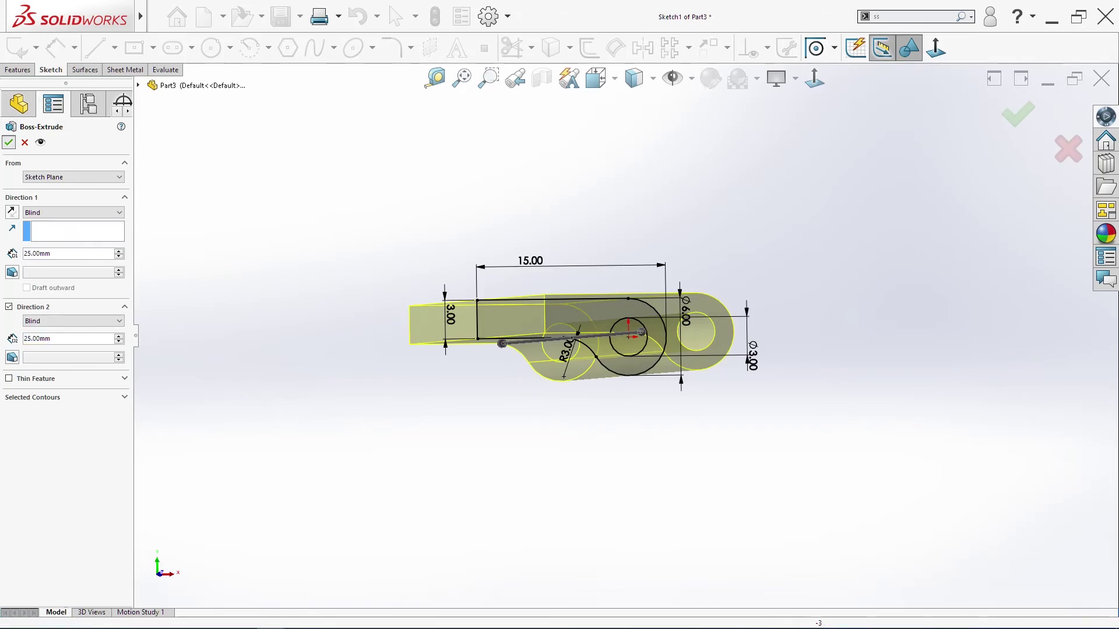
click(8, 143)
- Start a sketch on the flat face and draw two rectangles from the rounded edge, about 12.5 mm and 14 mm long, one at the end corner
middle_drag(600, 457, 633, 479)
middle_drag(739, 340, 829, 520)
key(space)
click(446, 361)
click(652, 342)
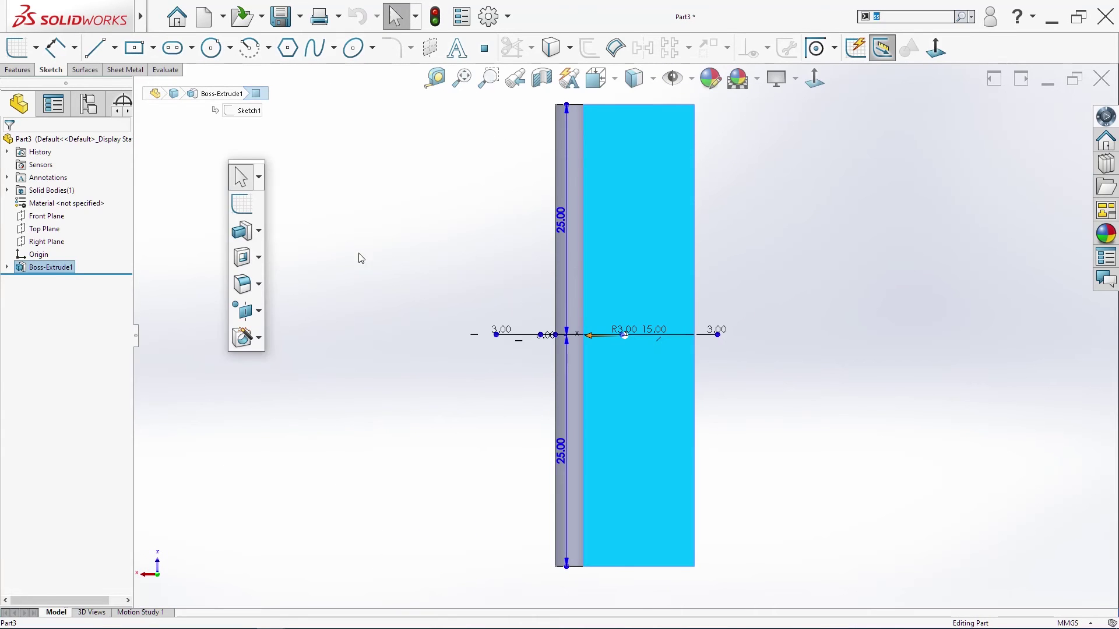
click(243, 204)
click(134, 48)
click(555, 105)
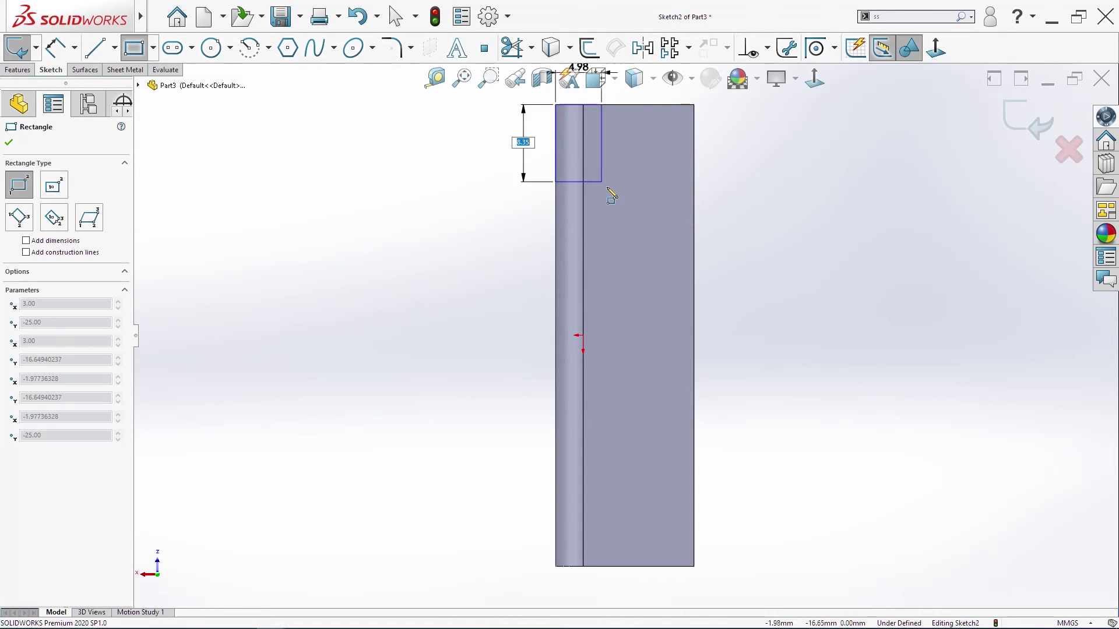
click(609, 220)
click(556, 269)
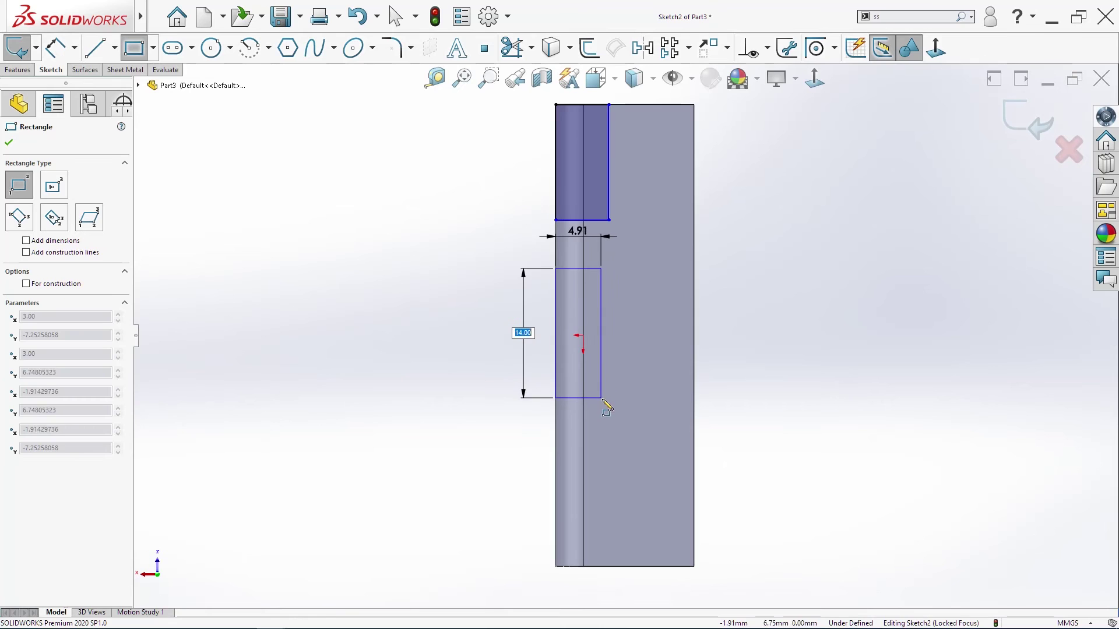
click(612, 402)
key(Escape)
- Make the inner vertical sides of the two rectangles collinear
click(609, 286)
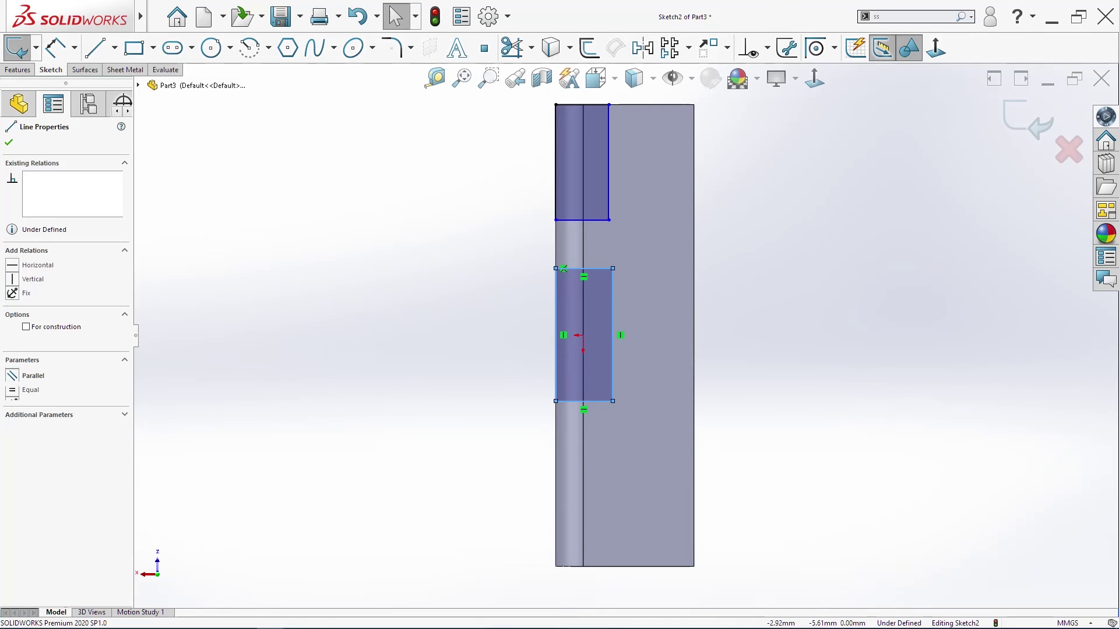
click(609, 160)
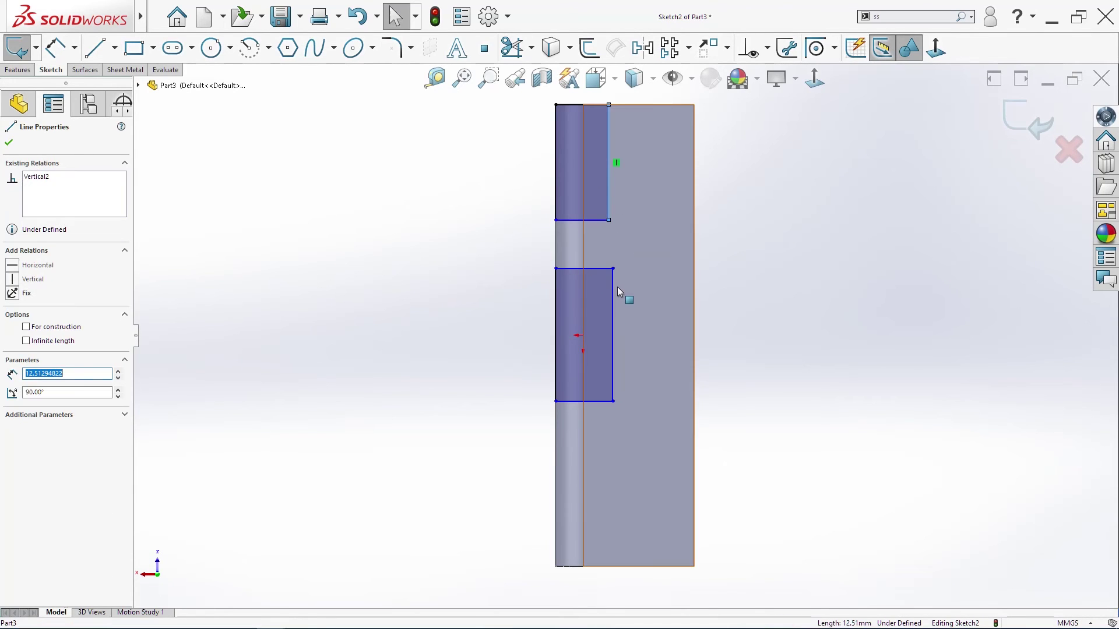
ctrl+click(612, 285)
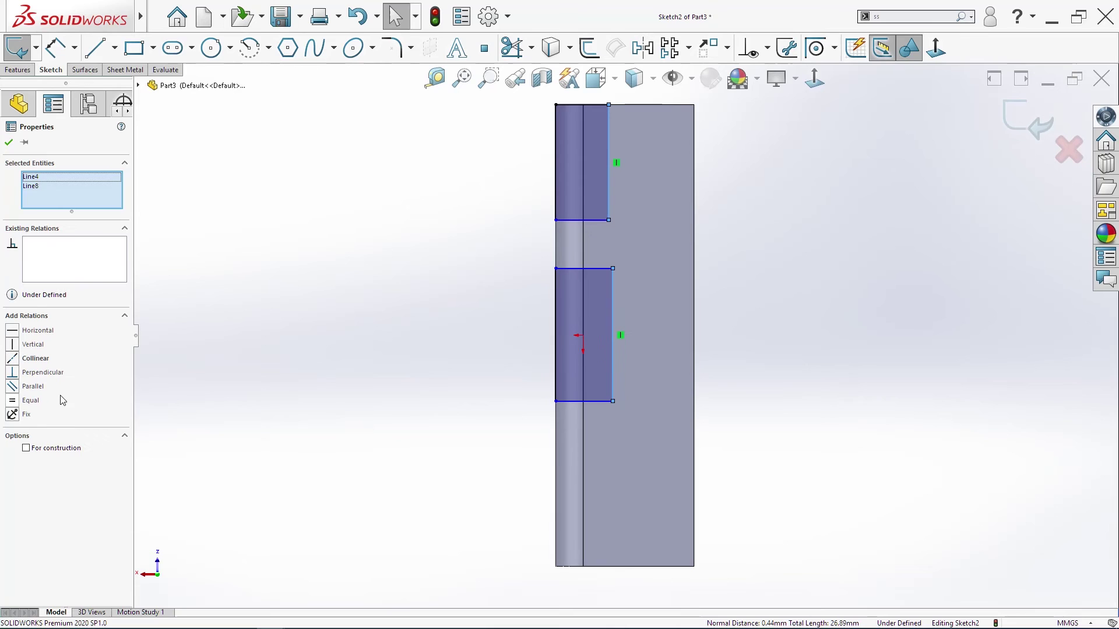
click(46, 360)
click(424, 365)
- Dimension the gap between the two rectangles as 12.5 mm
key(s)
click(457, 320)
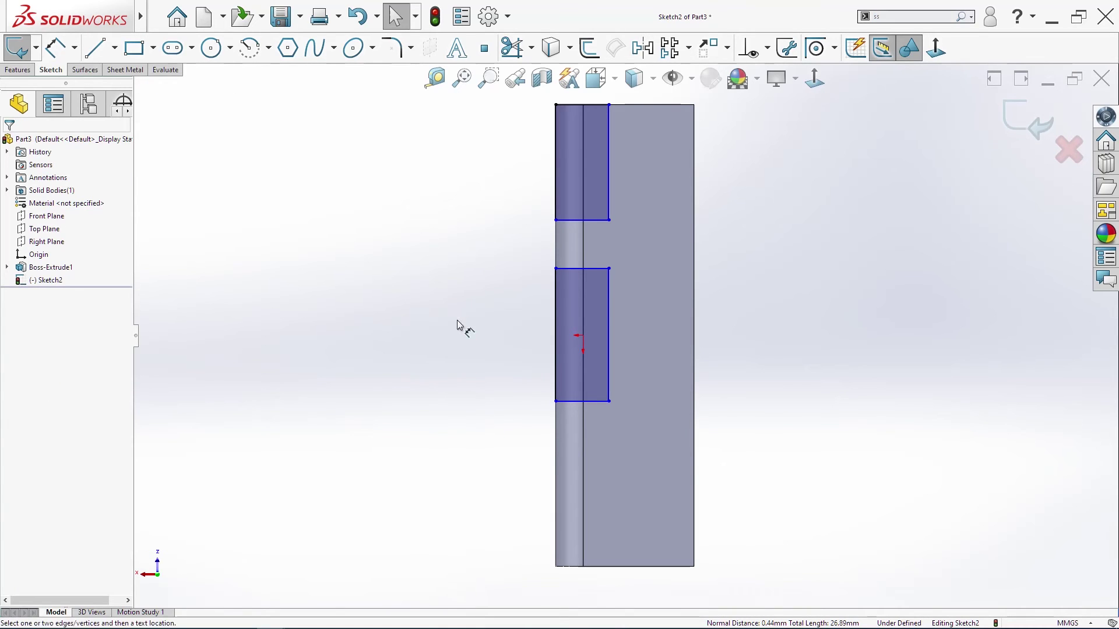
click(570, 270)
click(561, 221)
click(519, 250)
text(12.5)
key(Return)
- Set the middle rectangle's length along the rounded edge to 12.5 mm
click(556, 367)
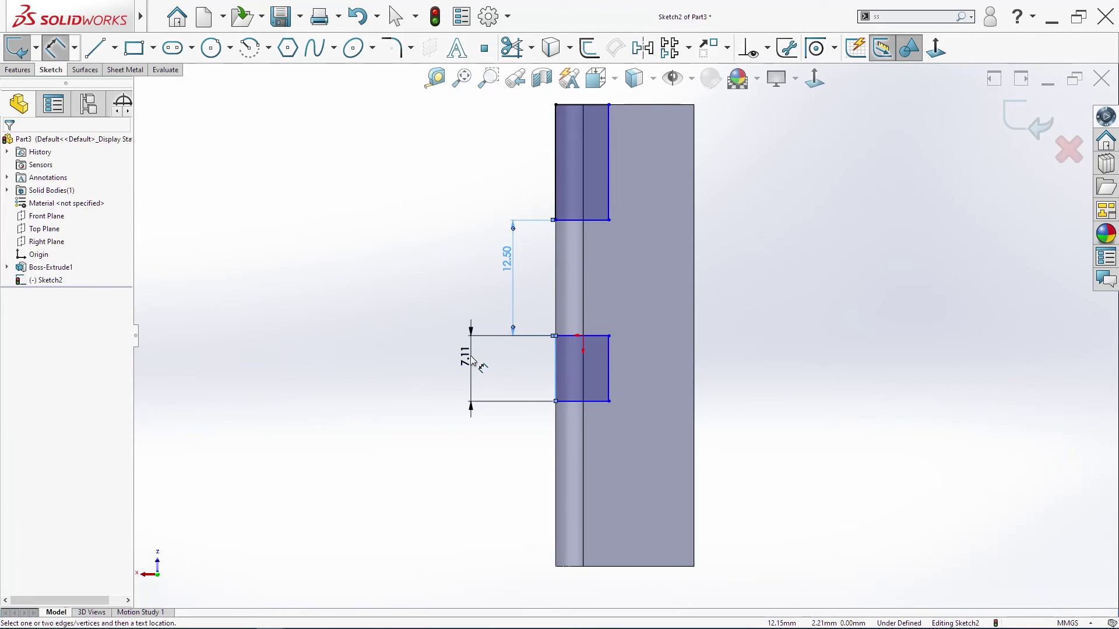
click(471, 364)
text(12.5)
key(Return)
key(Escape)
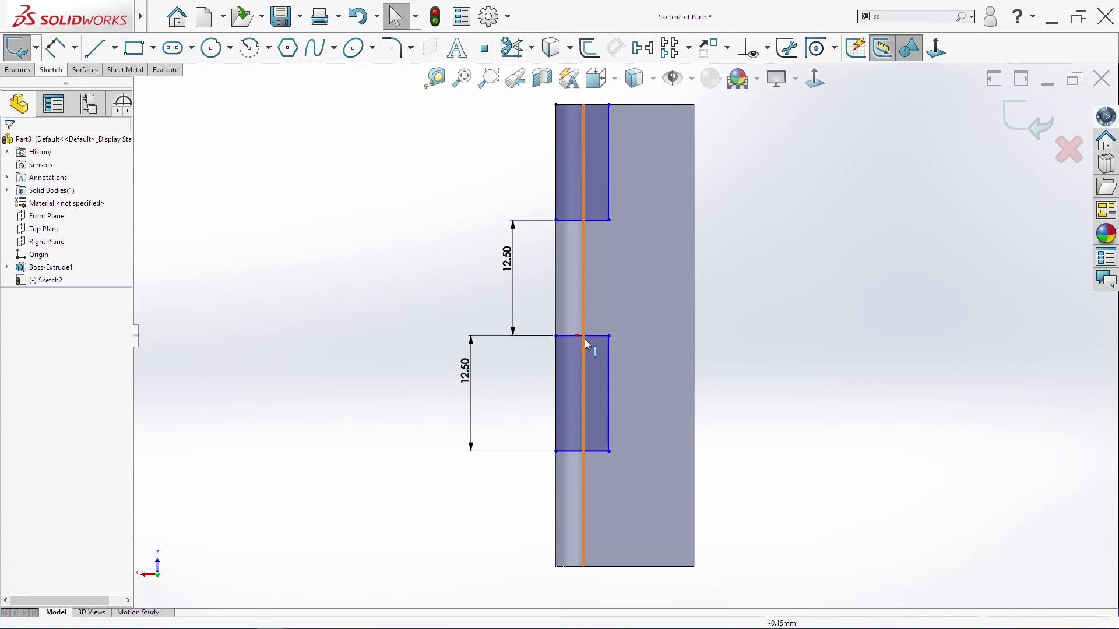
- Apply an Equal relation to the outer vertical sides of the two rectangles
click(557, 351)
ctrl+click(556, 181)
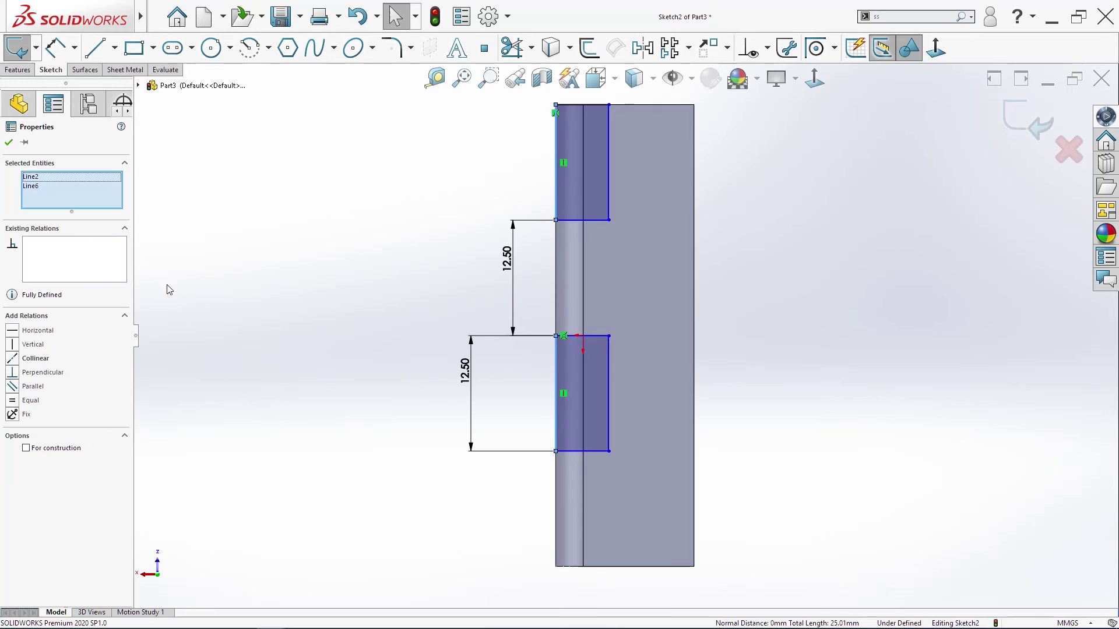
click(35, 400)
key(Escape)
- Dimension the distance from the edge beside the rounded surface to the end rectangle's inner corner as 5.2 mm
key(s)
click(888, 327)
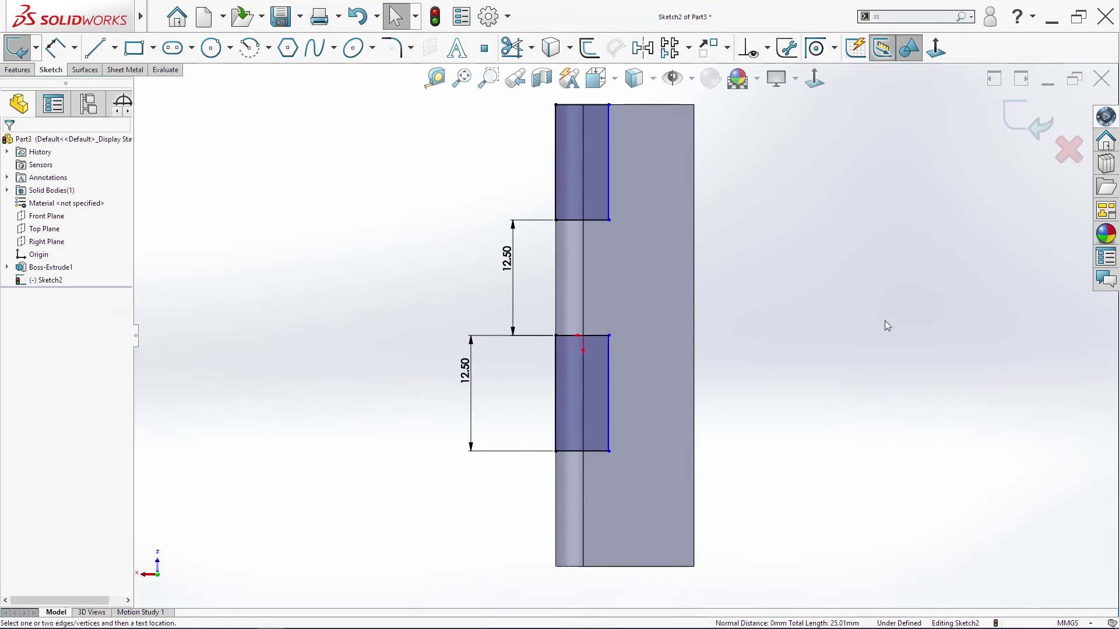
click(584, 245)
click(609, 219)
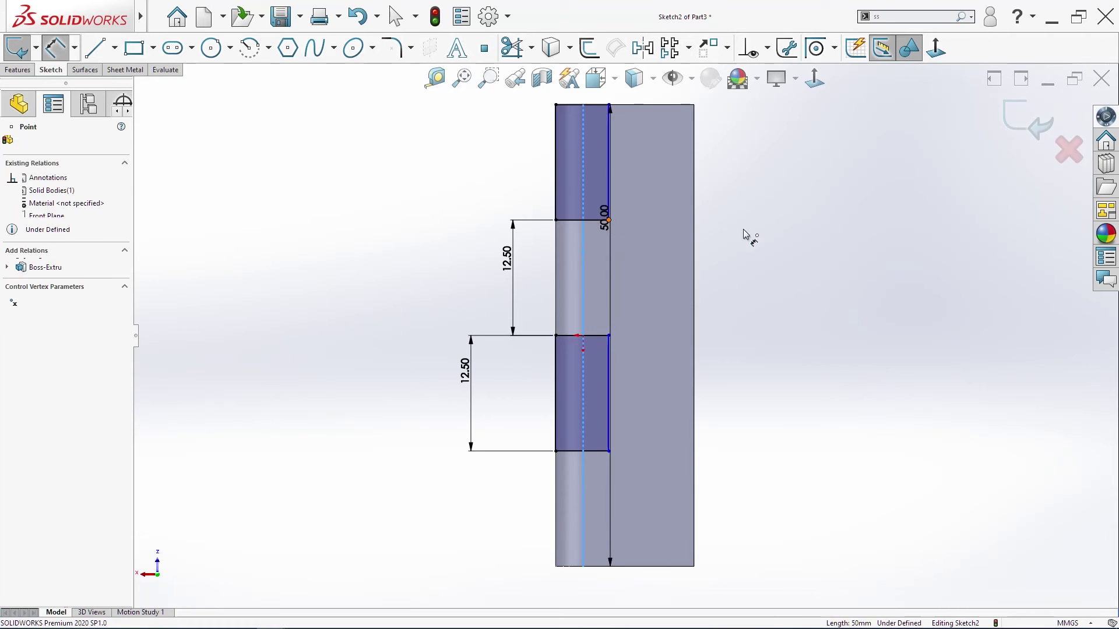
click(743, 229)
text(5.2)
key(Return)
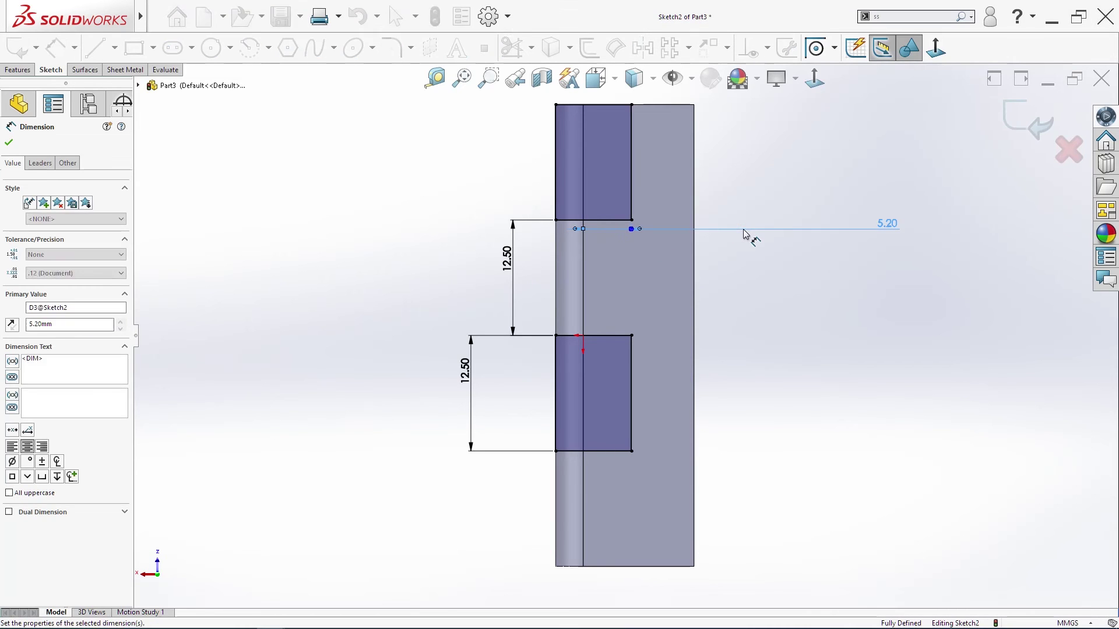
key(Escape)
- Cut-extrude both rectangles Through All to leave two separate knuckles on the leaf
scroll(624, 338, up, 3)
key(s)
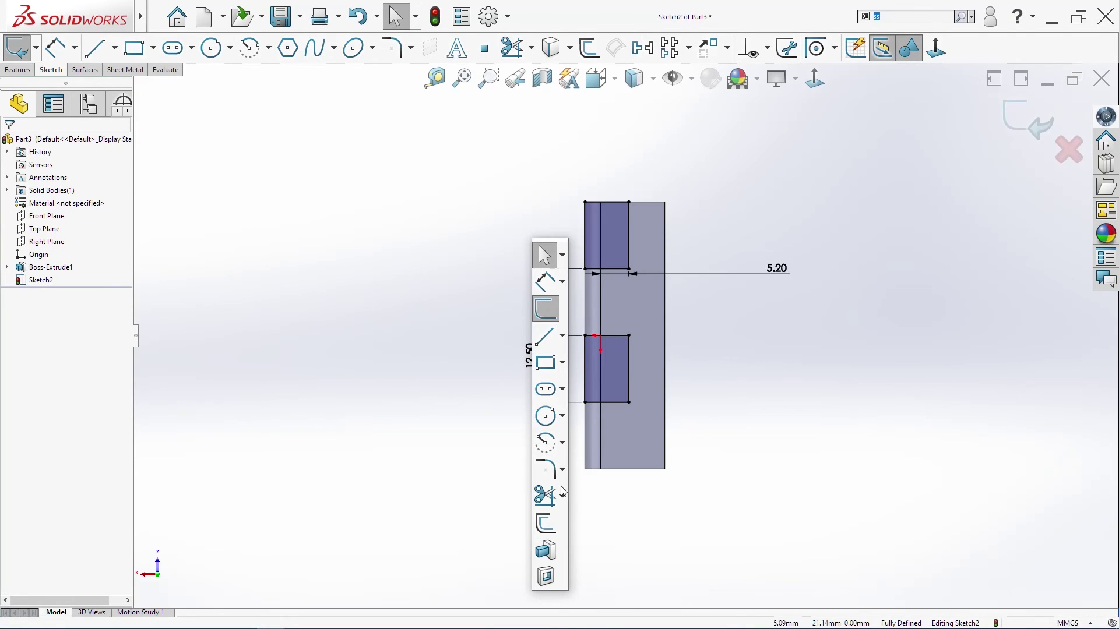
click(546, 577)
click(53, 198)
click(51, 199)
click(36, 213)
click(39, 227)
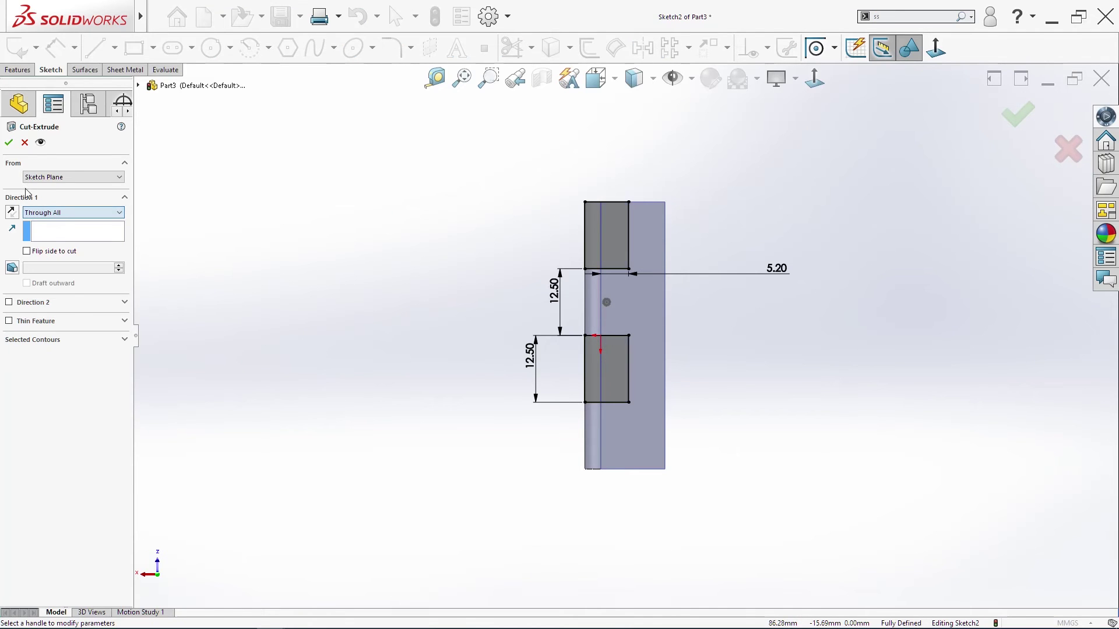
click(9, 144)
middle_drag(452, 332, 312, 205)
click(18, 70)
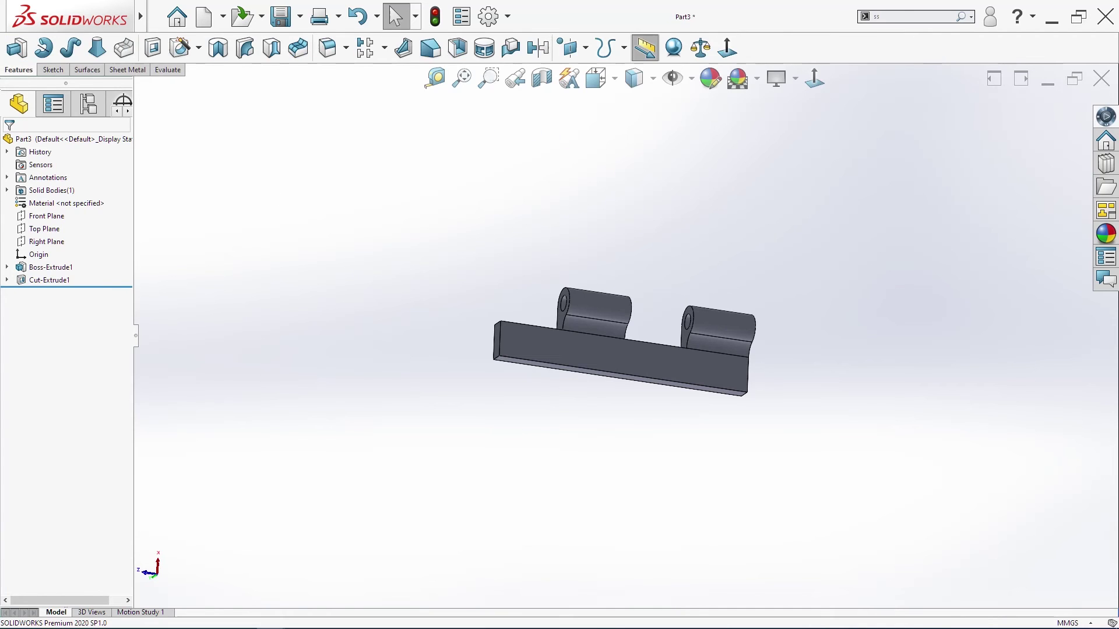